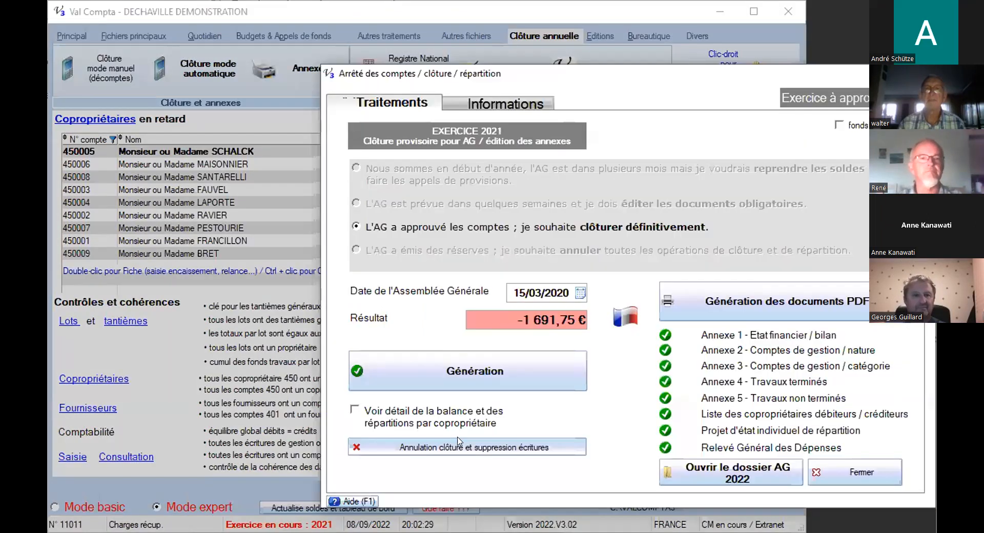
Cancel the provisional 2021 closing, deleting its entries, and leave the accounts closing window
{"action": "left_click", "coordinate": [473, 446]}
{"action": "left_click", "coordinate": [511, 349]}
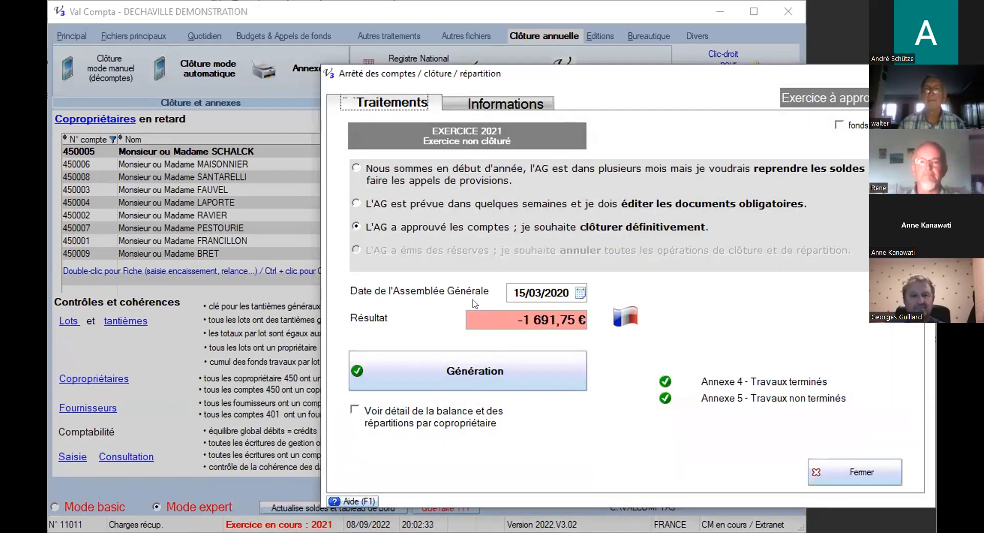
{"action": "left_click", "coordinate": [870, 476]}
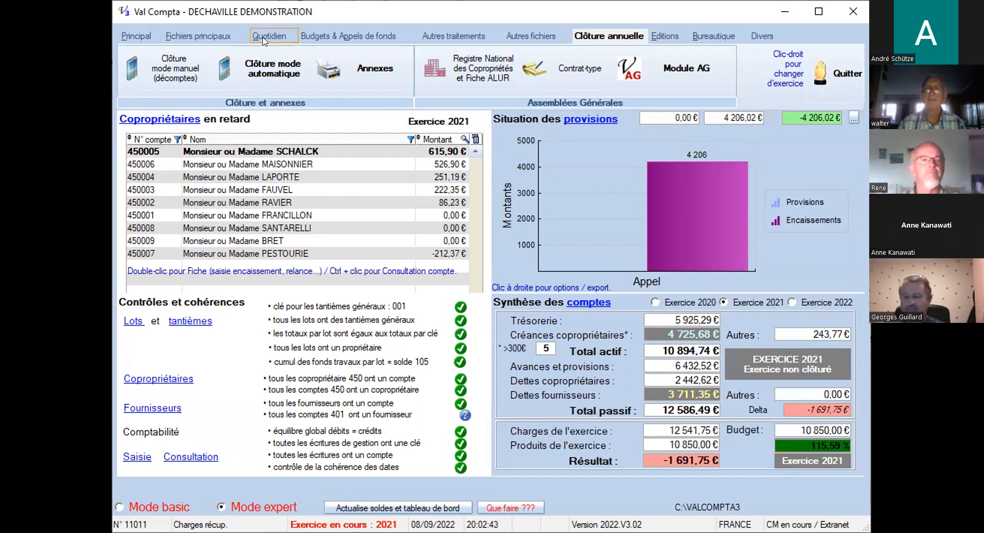
Open the works management and show all accounting entries for the unfinished painting works PEI
{"action": "left_click", "coordinate": [198, 36]}
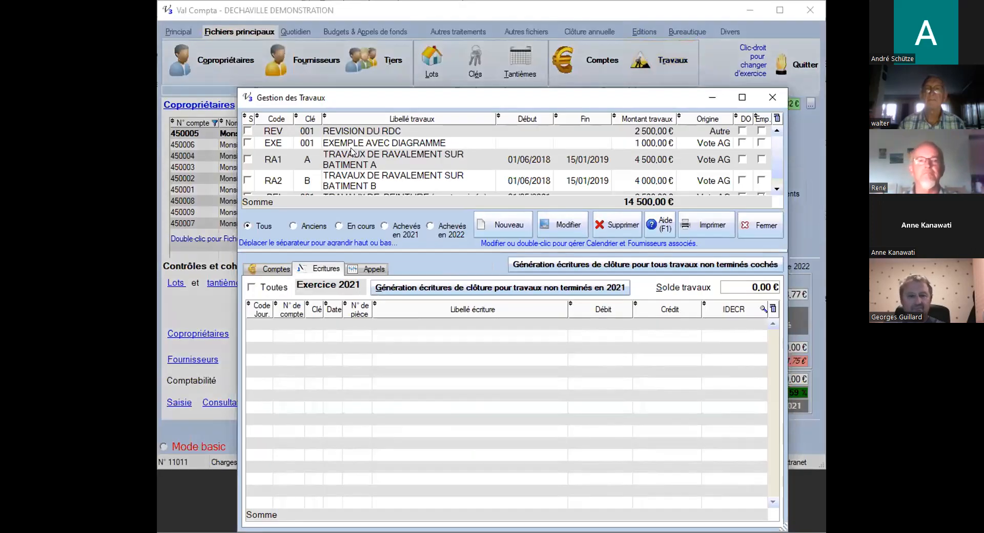
{"action": "scroll", "coordinate": [351, 150], "scroll_direction": "down", "scroll_amount": 1}
{"action": "left_click", "coordinate": [379, 191]}
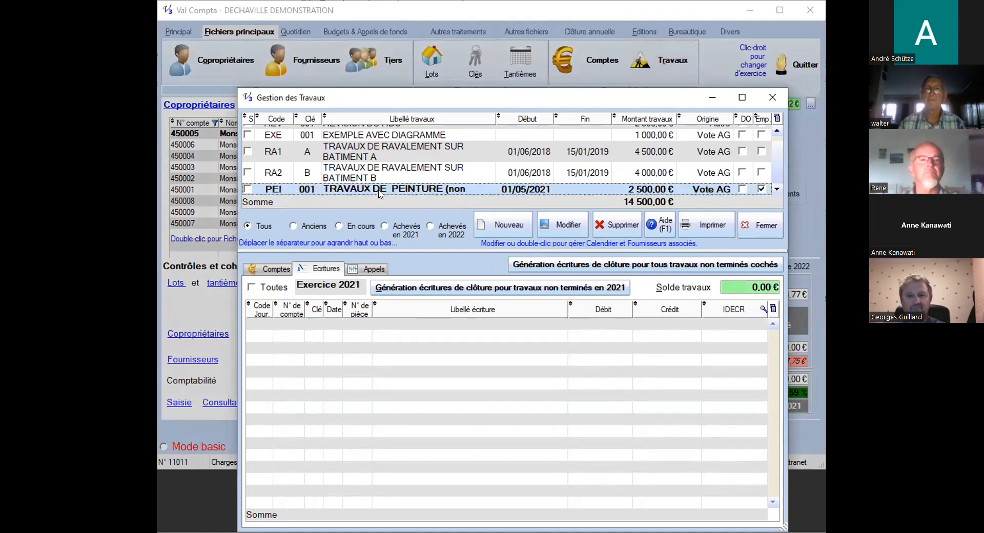
{"action": "left_click", "coordinate": [265, 288]}
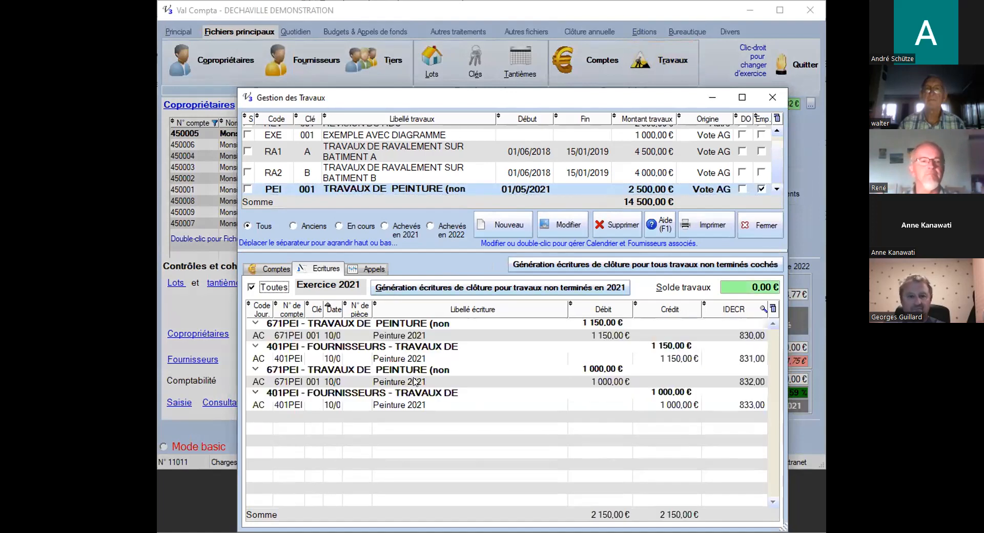
Sort the PEI works entries by account number and examine the two 671PEI debit lines
{"action": "left_click", "coordinate": [292, 309]}
{"action": "left_click", "coordinate": [588, 375]}
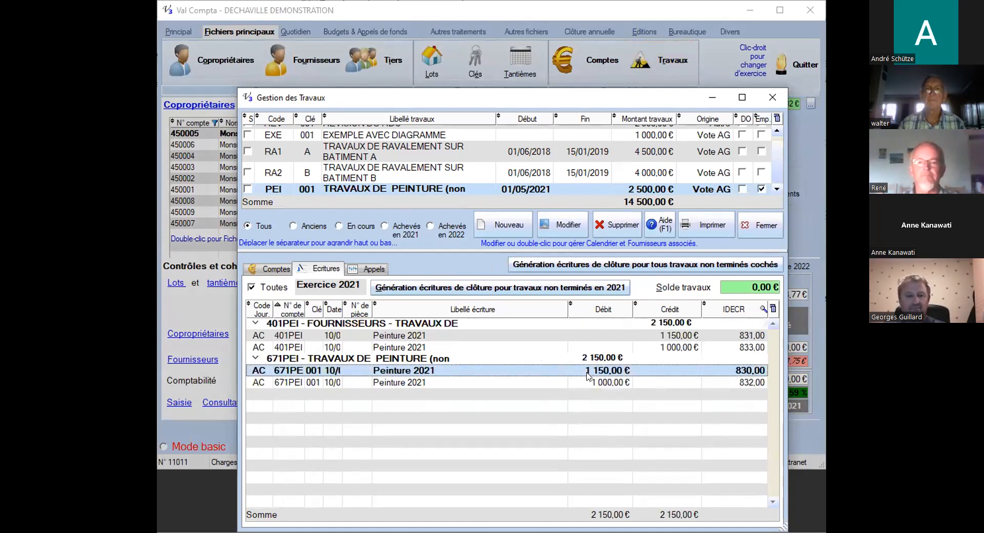
{"action": "left_click", "coordinate": [606, 384]}
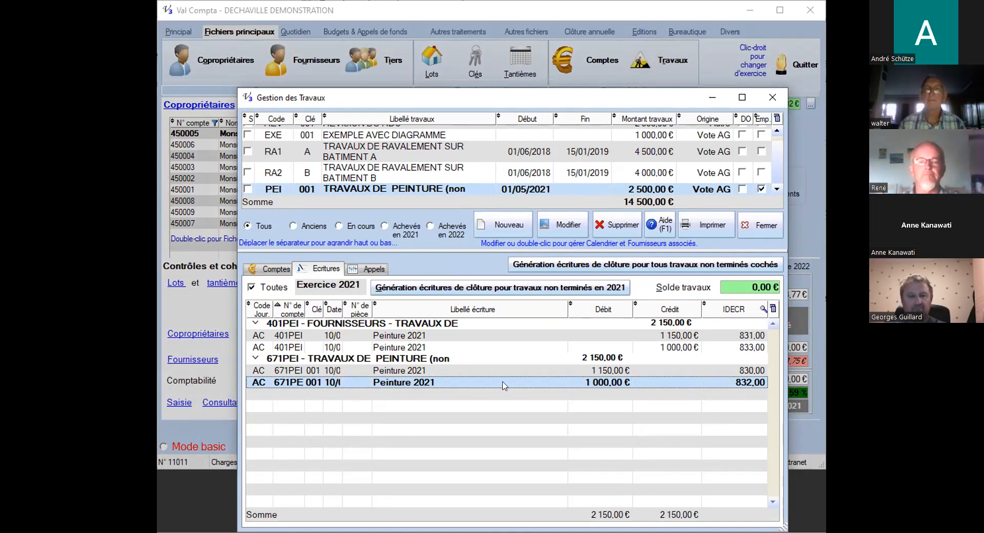
{"action": "left_click", "coordinate": [407, 372]}
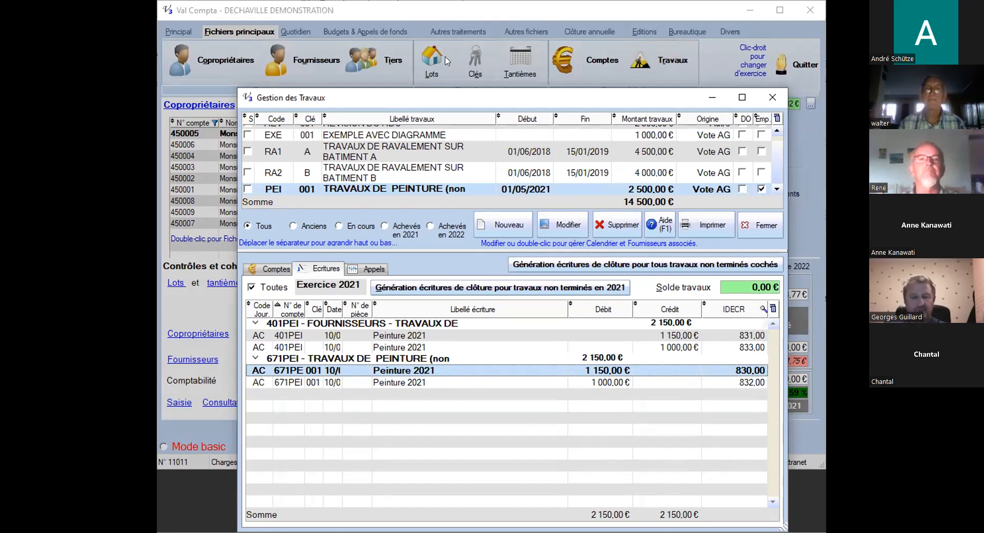
Generate the 2021 year-end closing entries for the unfinished PEI painting works
{"action": "left_click_drag", "start_coordinate": [455, 94], "coordinate": [445, 56]}
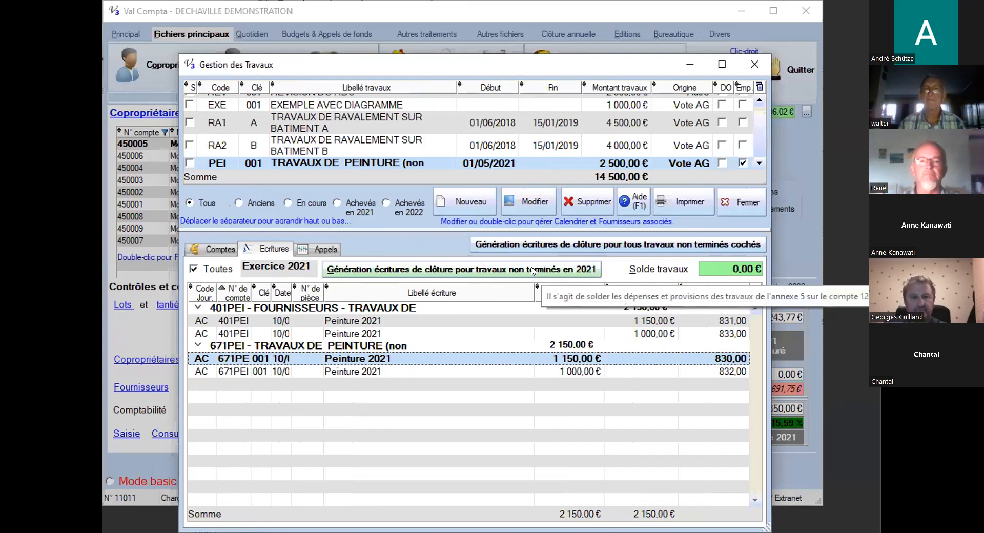
{"action": "left_click", "coordinate": [256, 164]}
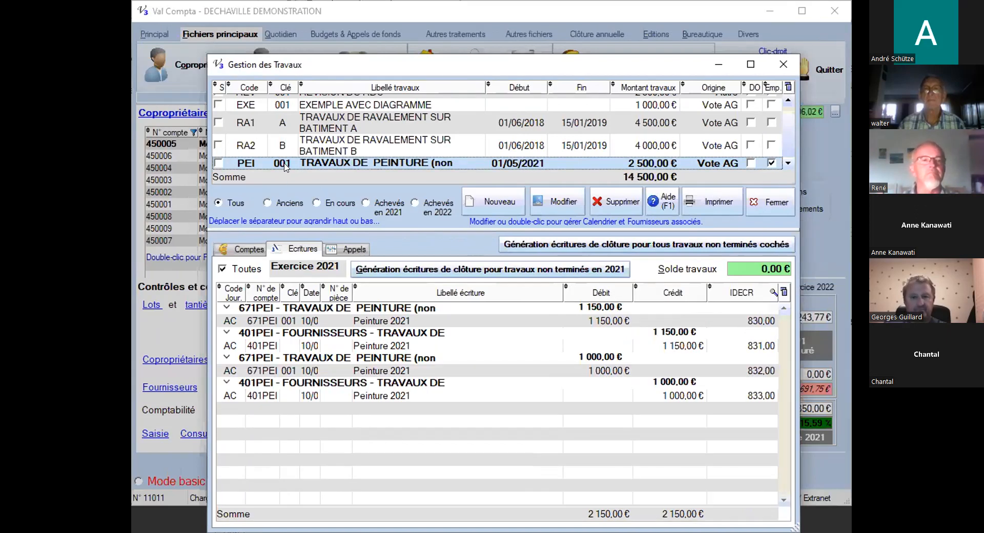
{"action": "left_click", "coordinate": [458, 269]}
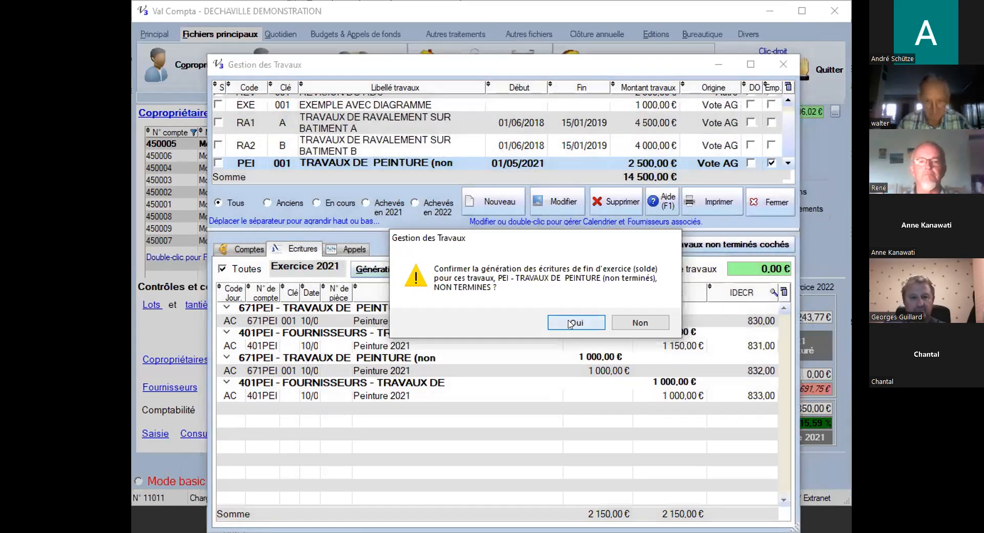
{"action": "left_click", "coordinate": [577, 322]}
Examine the generated 120PEI and 671PEI balance entries, widening the date column to show their full dates
{"action": "left_click", "coordinate": [464, 422]}
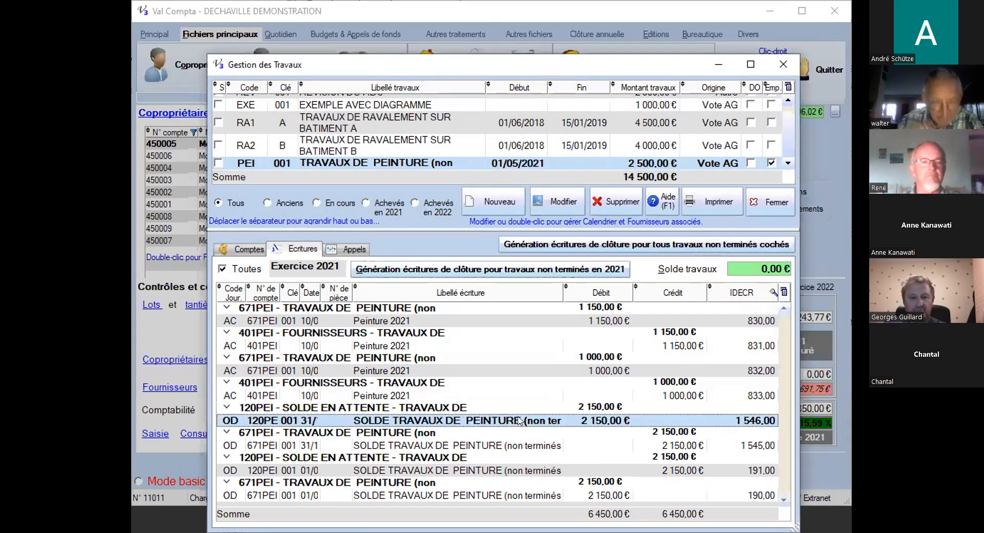
{"action": "left_click", "coordinate": [442, 446]}
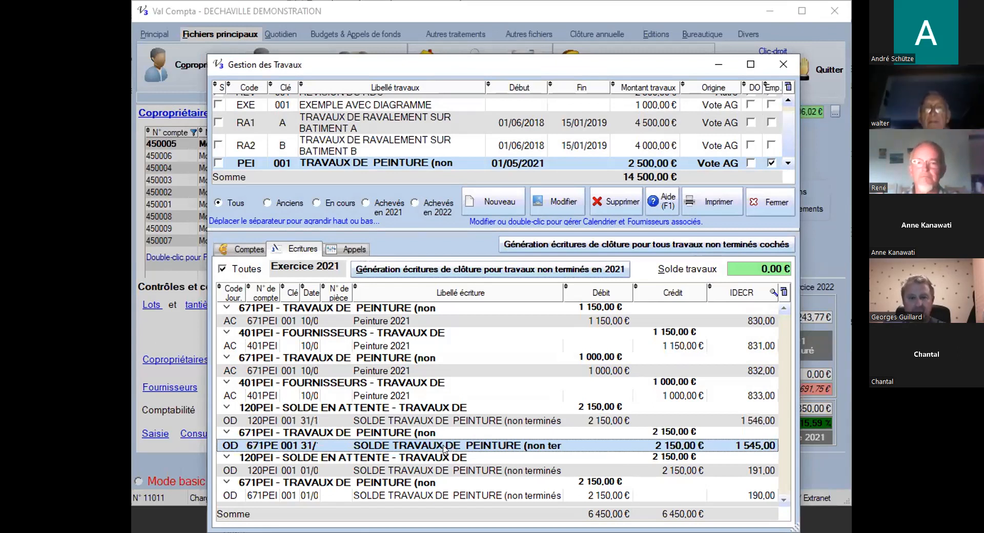
{"action": "double_click", "coordinate": [322, 291]}
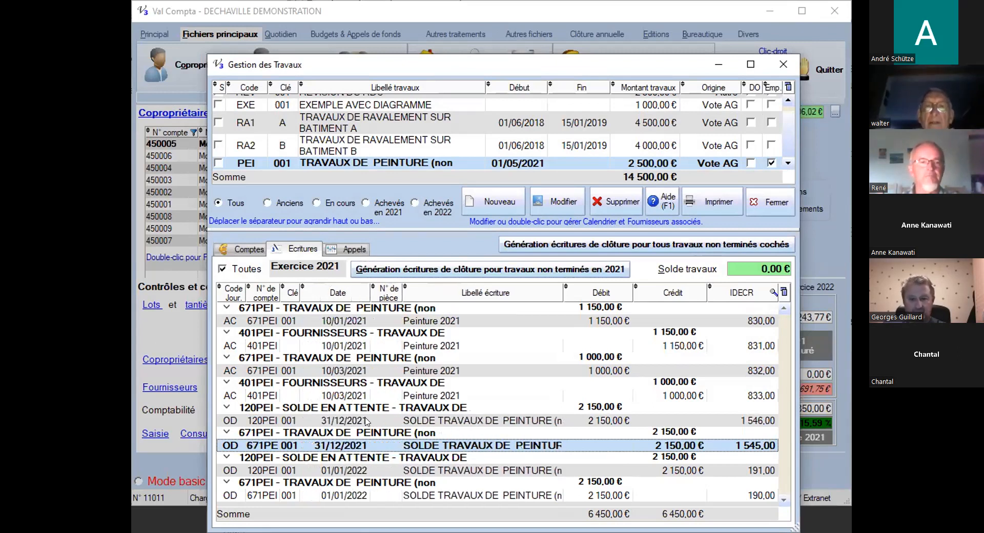
{"action": "left_click", "coordinate": [445, 421]}
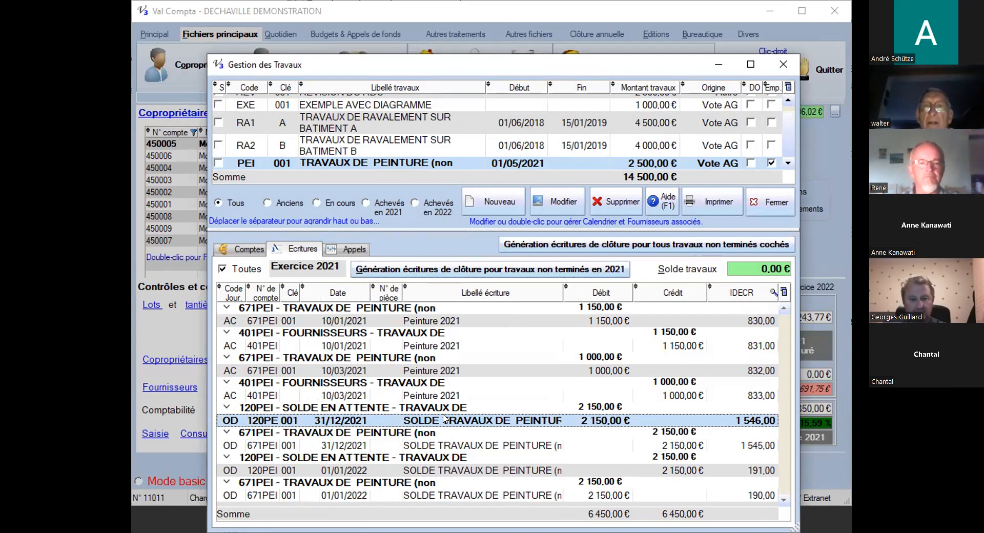
Open the 31/12/2021 120PEI balance entry in the miscellaneous operations journal and review the account numbers of both lines
{"action": "double_click", "coordinate": [445, 420]}
{"action": "left_click_drag", "start_coordinate": [628, 425], "coordinate": [825, 438]}
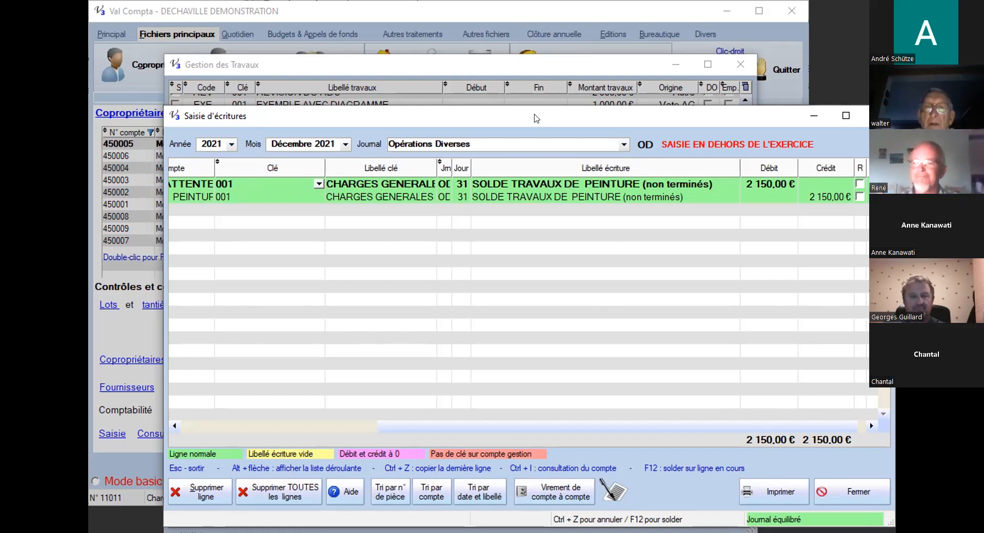
{"action": "left_click_drag", "start_coordinate": [528, 111], "coordinate": [504, 56]}
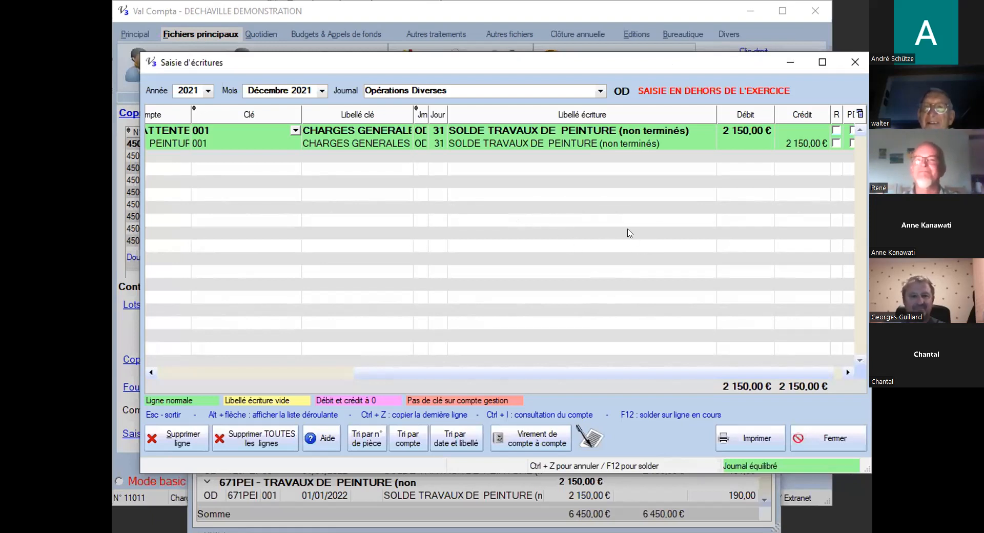
{"action": "left_click_drag", "start_coordinate": [608, 373], "coordinate": [394, 373]}
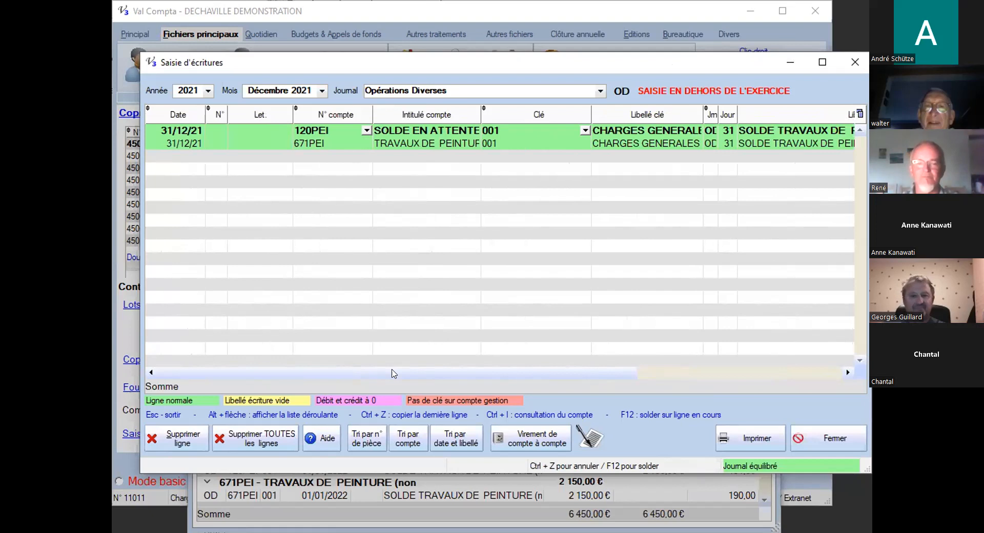
{"action": "left_click", "coordinate": [448, 146]}
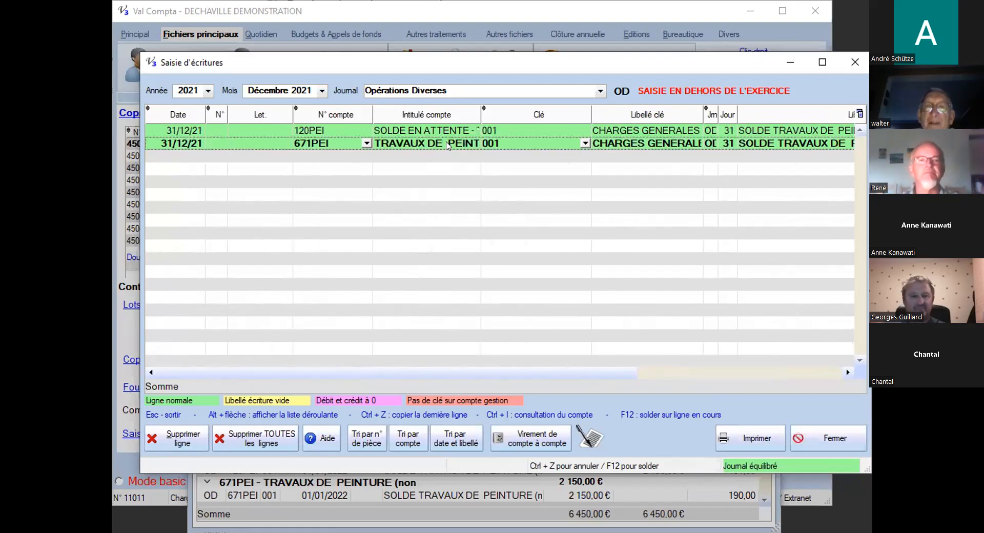
Switch the journal to year 2022 and review the January reversal lines for 120PEI and 671PEI, narrowing the key column
{"action": "left_click", "coordinate": [208, 91]}
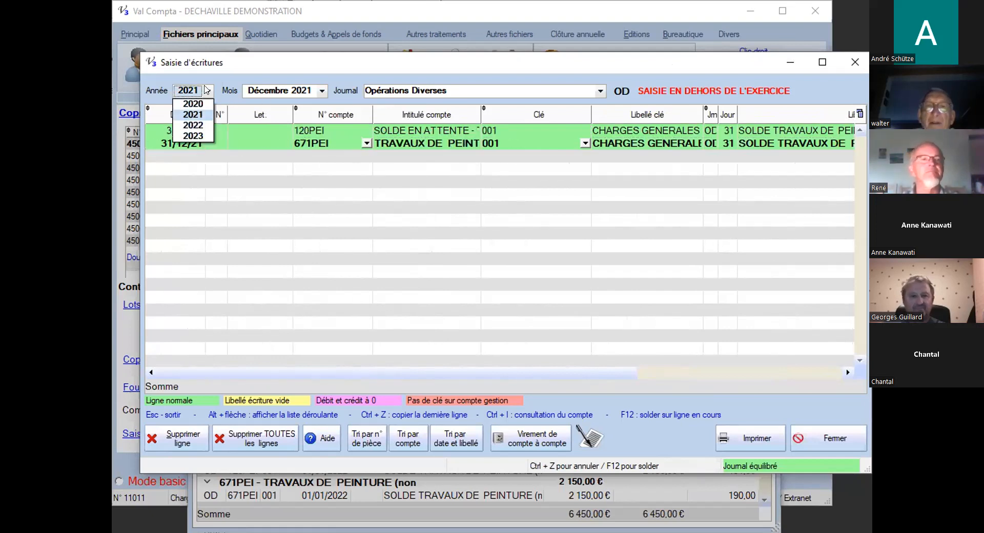
{"action": "left_click", "coordinate": [195, 125]}
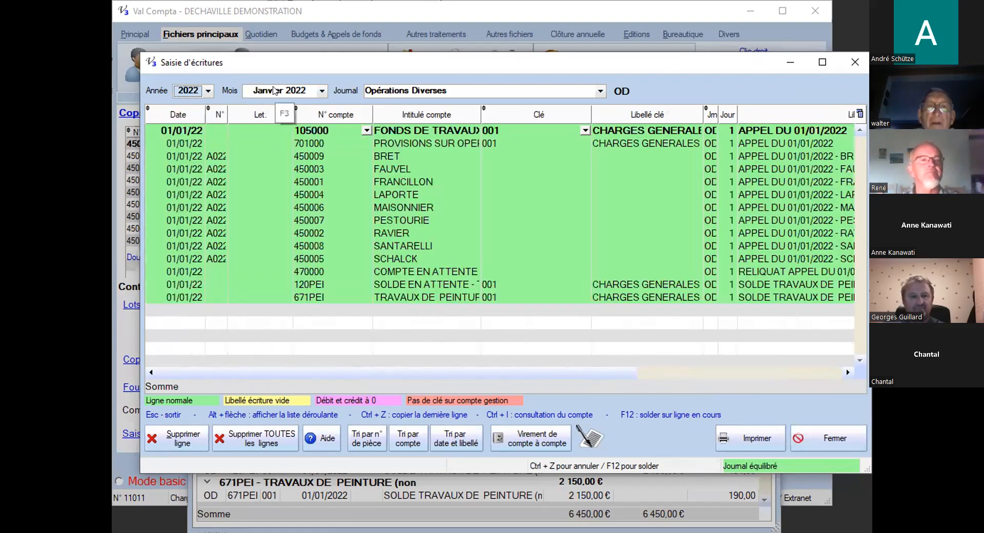
{"action": "left_click", "coordinate": [460, 284]}
{"action": "left_click_drag", "start_coordinate": [570, 114], "coordinate": [511, 115]}
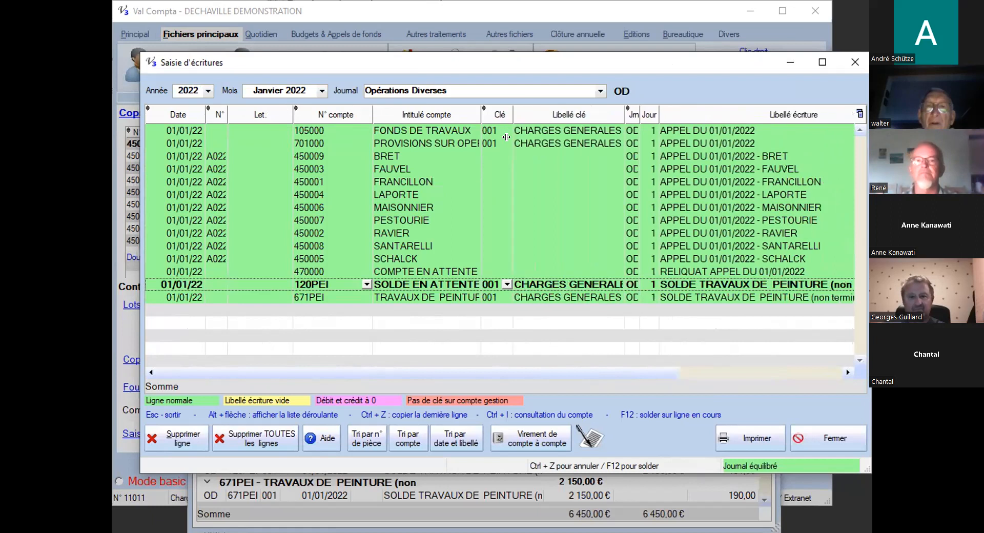
{"action": "left_click", "coordinate": [329, 298]}
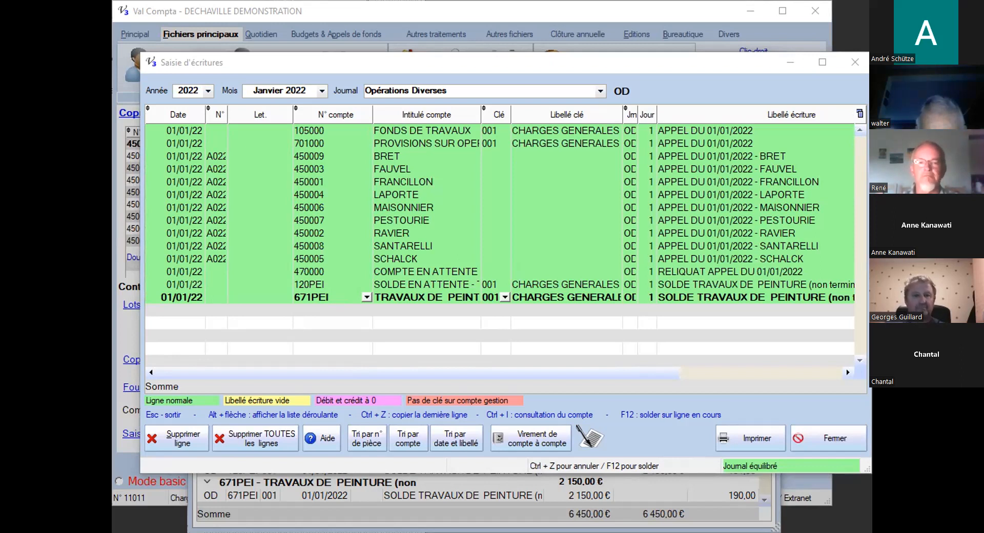
Close the journal entry window and the works management to return to the dashboard
{"action": "left_click", "coordinate": [587, 257]}
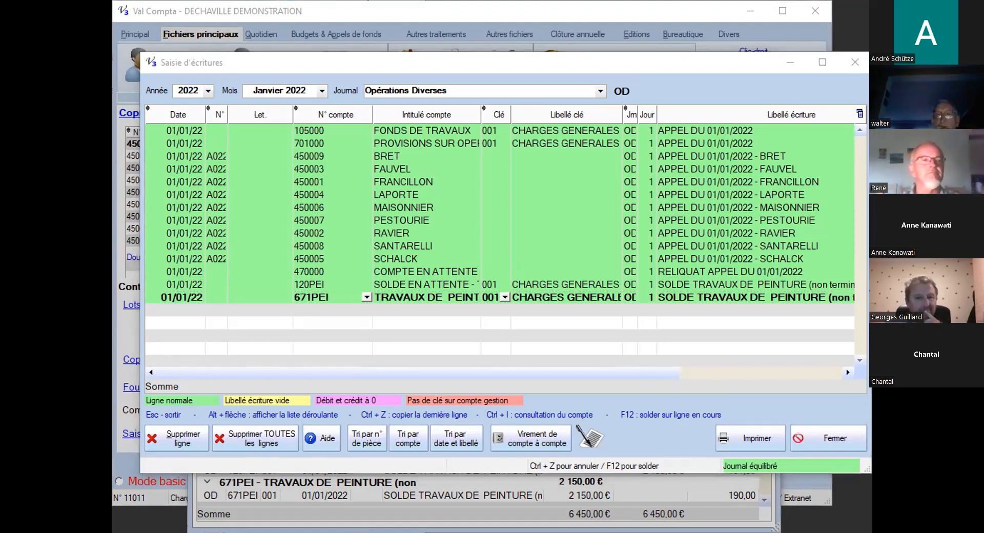
{"action": "left_click", "coordinate": [589, 190]}
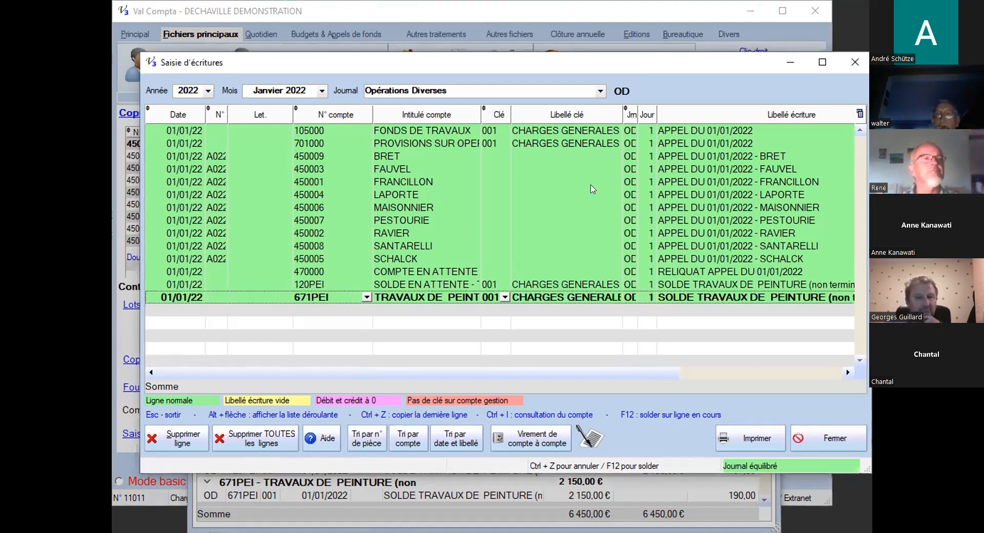
{"action": "left_click", "coordinate": [823, 439]}
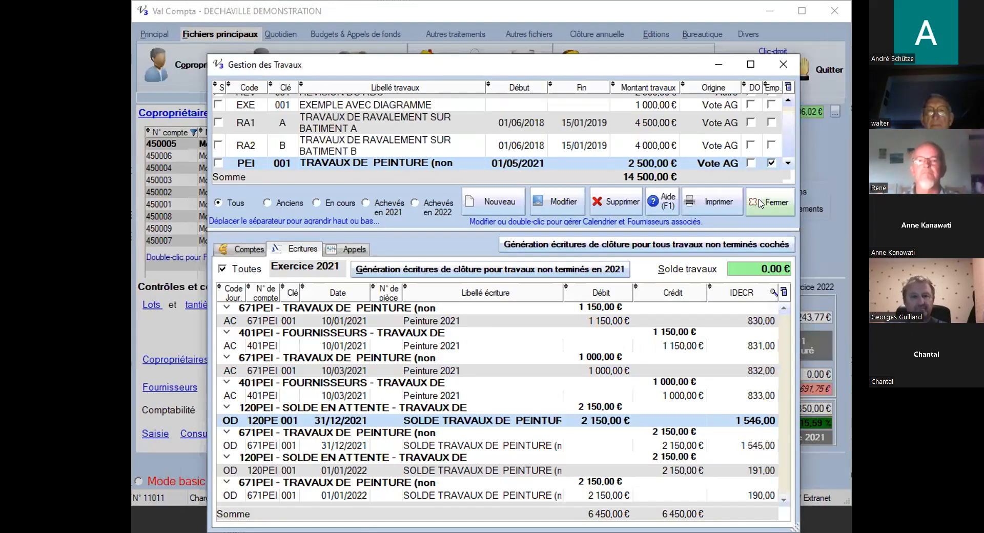
{"action": "left_click", "coordinate": [761, 203]}
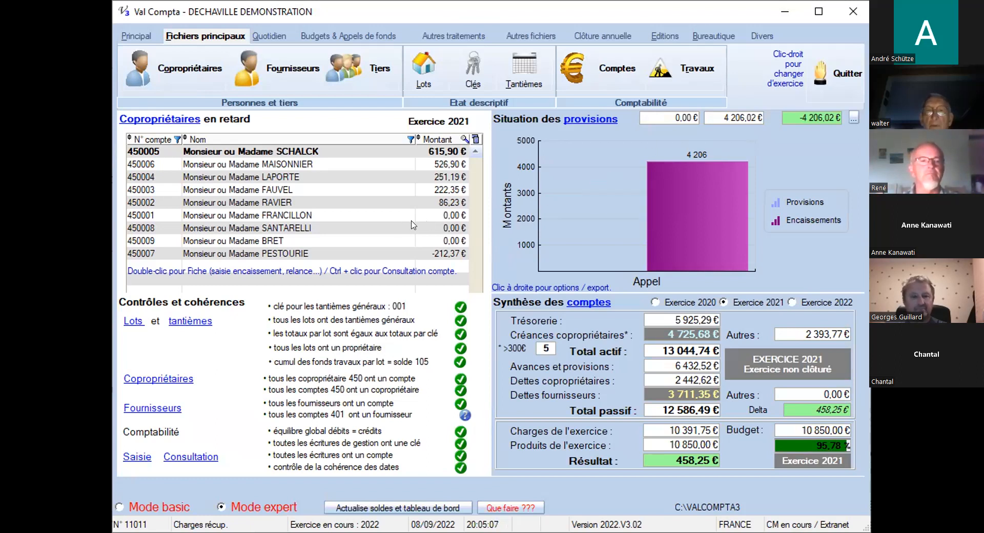
Open the list of co-owners from the main files
{"action": "left_click", "coordinate": [270, 38]}
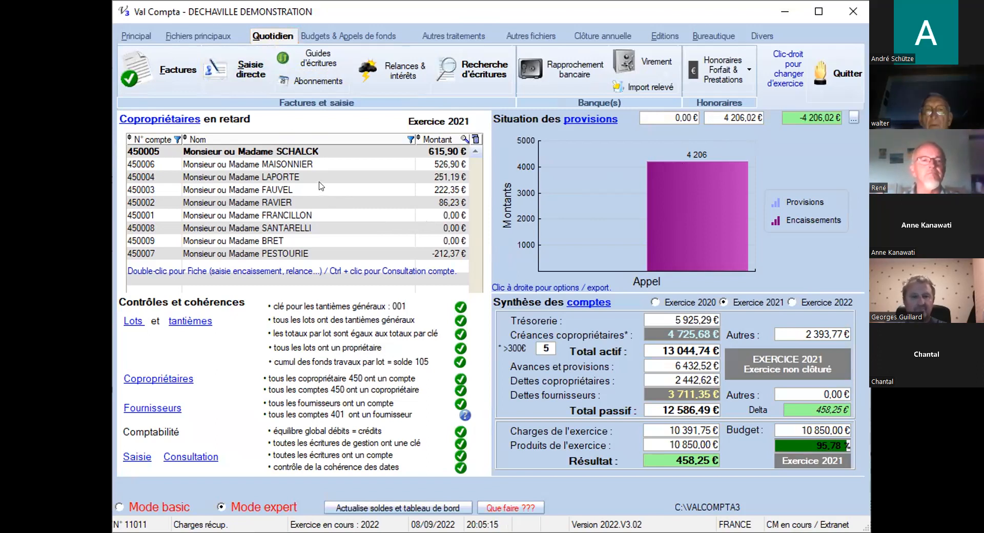
{"action": "left_click", "coordinate": [328, 32]}
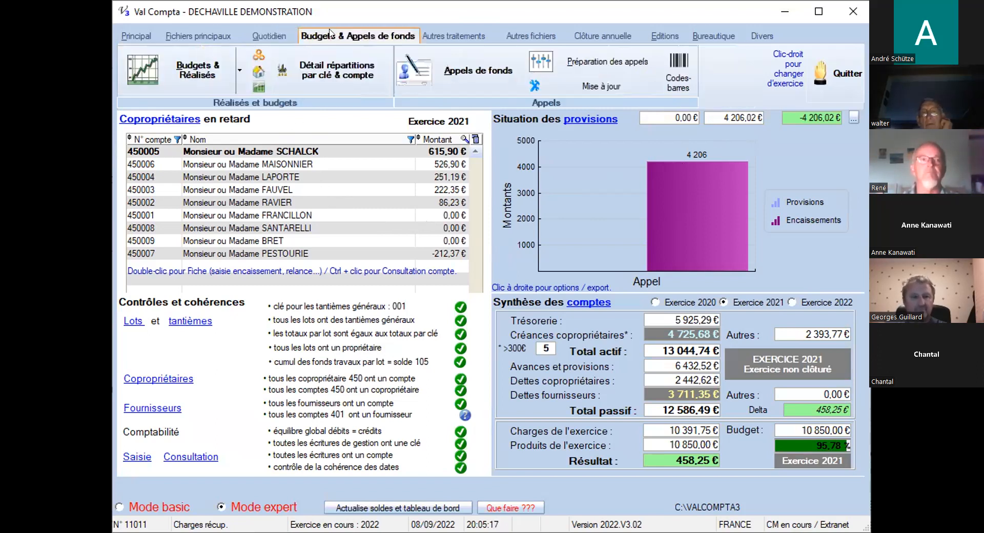
{"action": "left_click", "coordinate": [198, 36]}
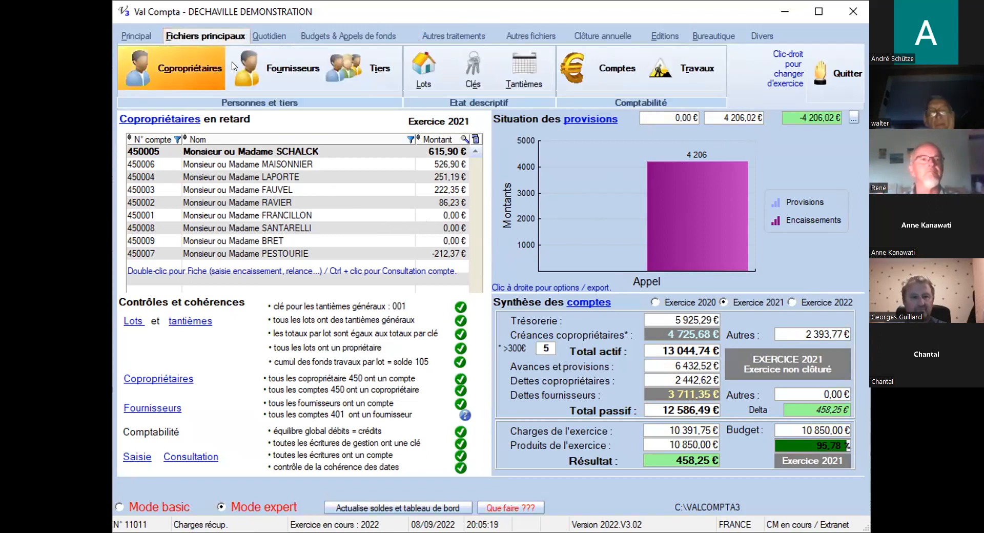
{"action": "left_click", "coordinate": [164, 68]}
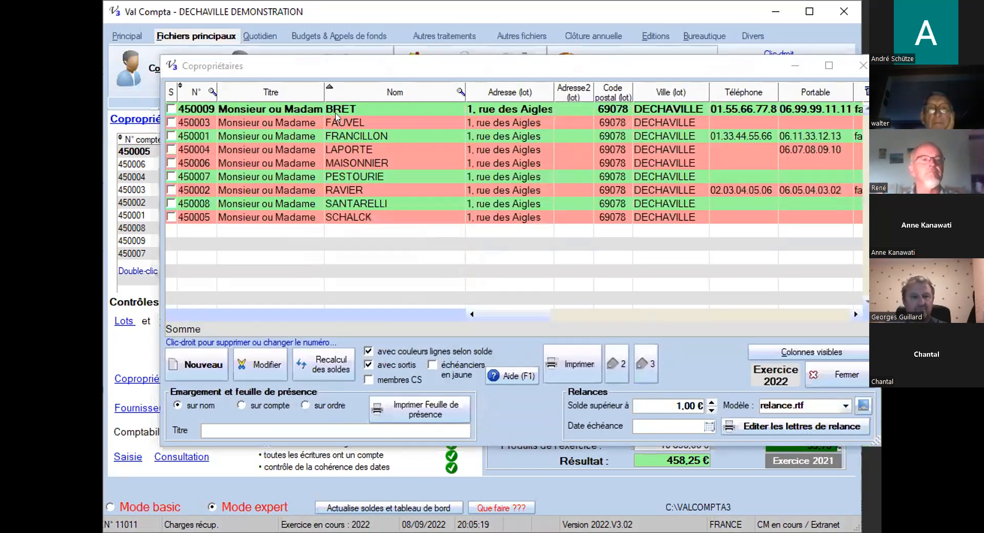
Open the record of the second co-owner in the list and display its payment schedule (Échéancier)
{"action": "left_click", "coordinate": [336, 118]}
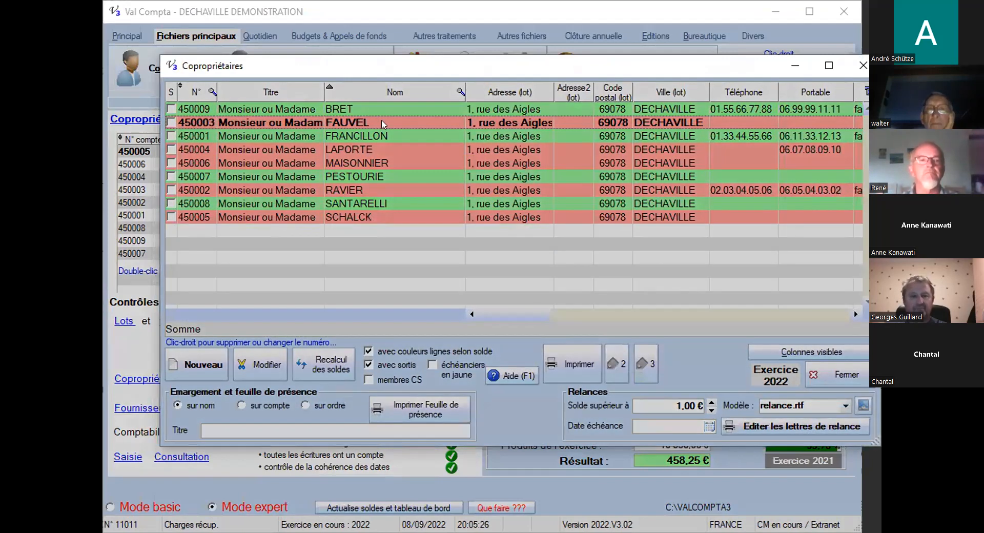
{"action": "double_click", "coordinate": [382, 123]}
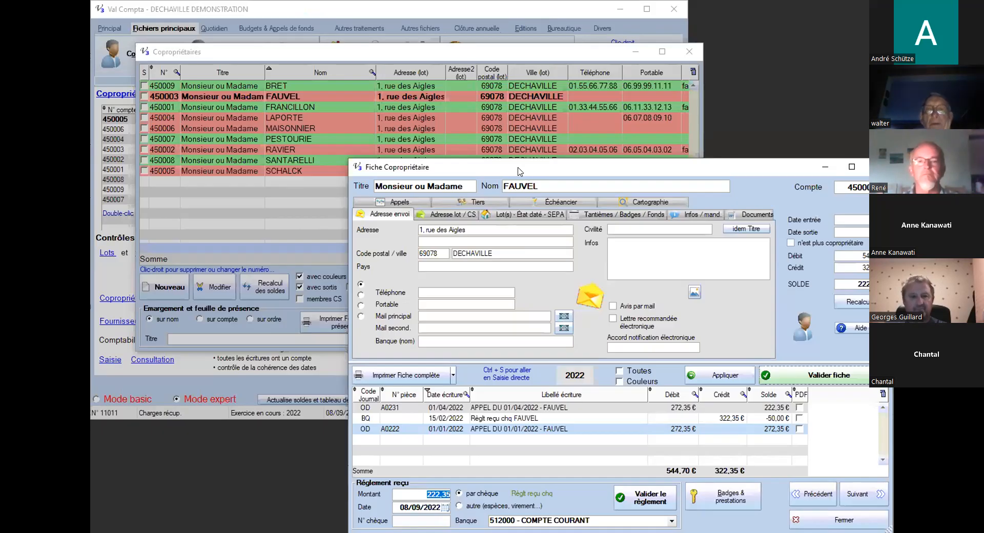
{"action": "left_click_drag", "start_coordinate": [520, 170], "coordinate": [351, 105]}
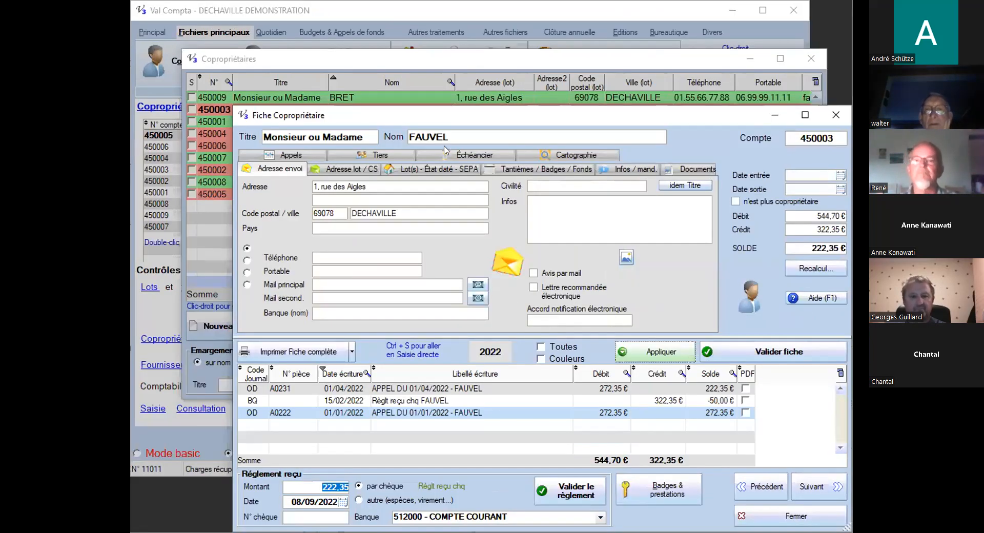
{"action": "left_click", "coordinate": [463, 155]}
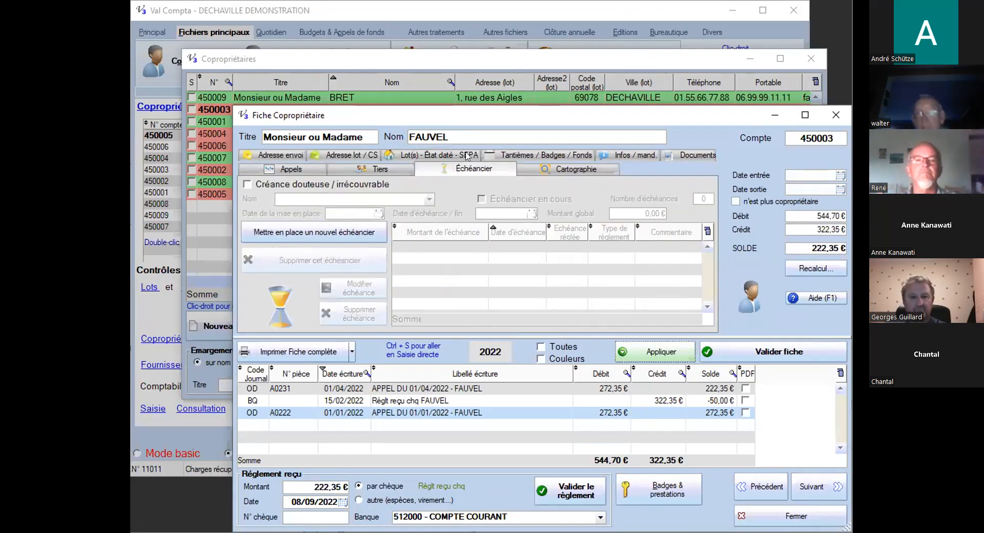
Flag the co-owner's debt as doubtful/irrecoverable (Créance douteuse / irrécouvrable) and confirm settling the account at 31/12/2022
{"action": "left_click", "coordinate": [271, 185]}
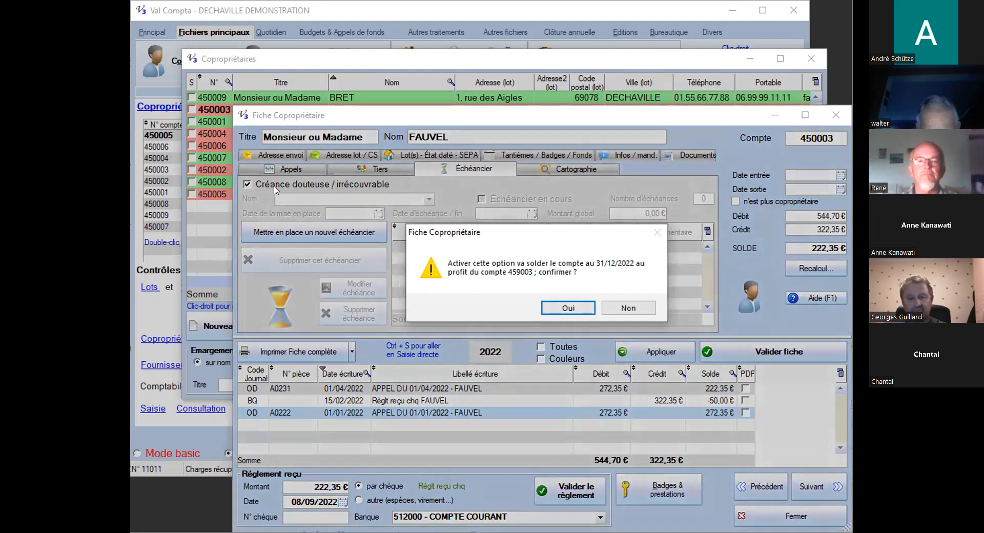
{"action": "left_click", "coordinate": [565, 309]}
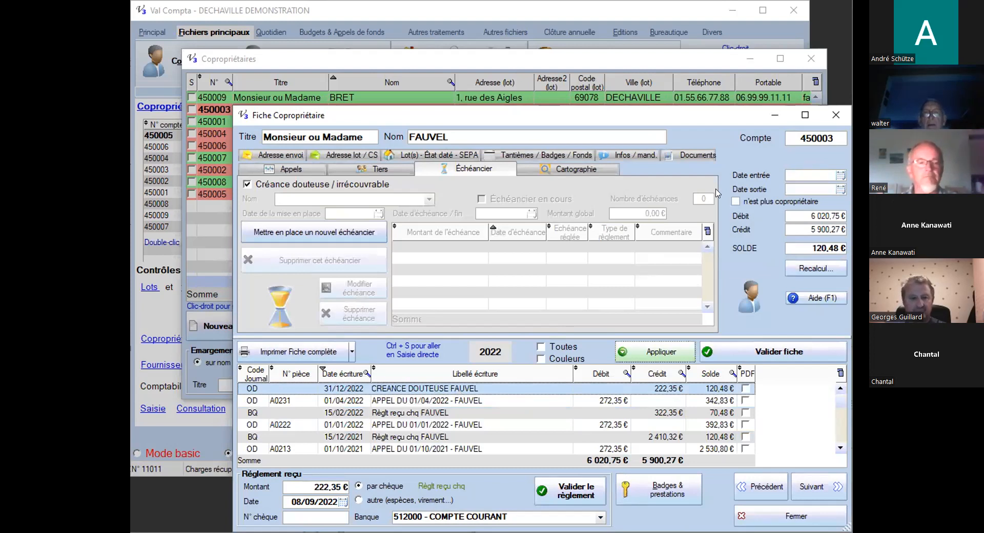
{"action": "left_click_drag", "start_coordinate": [816, 138], "coordinate": [828, 138]}
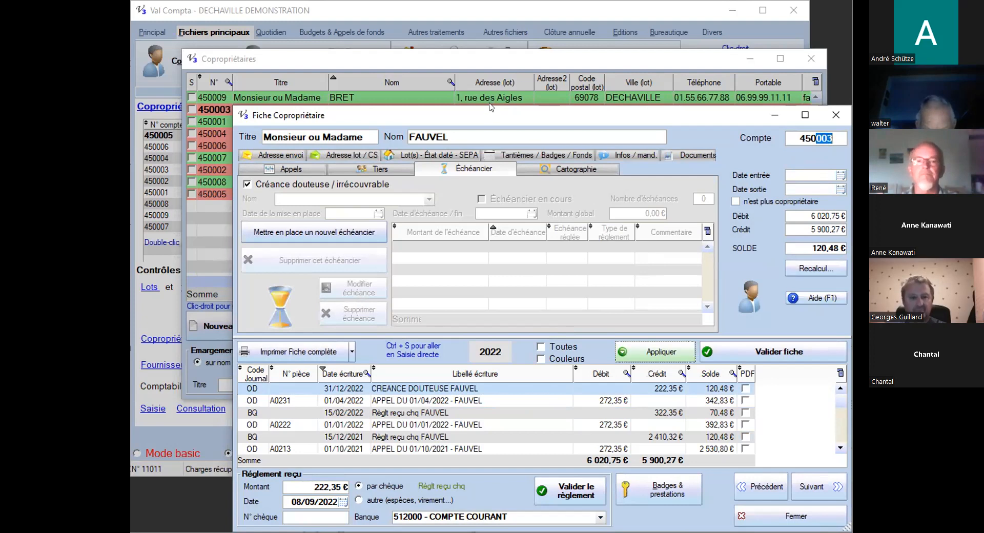
Sort the co-owner's ledger by entry label, go to the December 2022 Opérations Diverses journal and review the co-owner's two CREANCE DOUTEUSE lines
{"action": "left_click_drag", "start_coordinate": [491, 108], "coordinate": [482, 39]}
{"action": "left_click", "coordinate": [467, 335]}
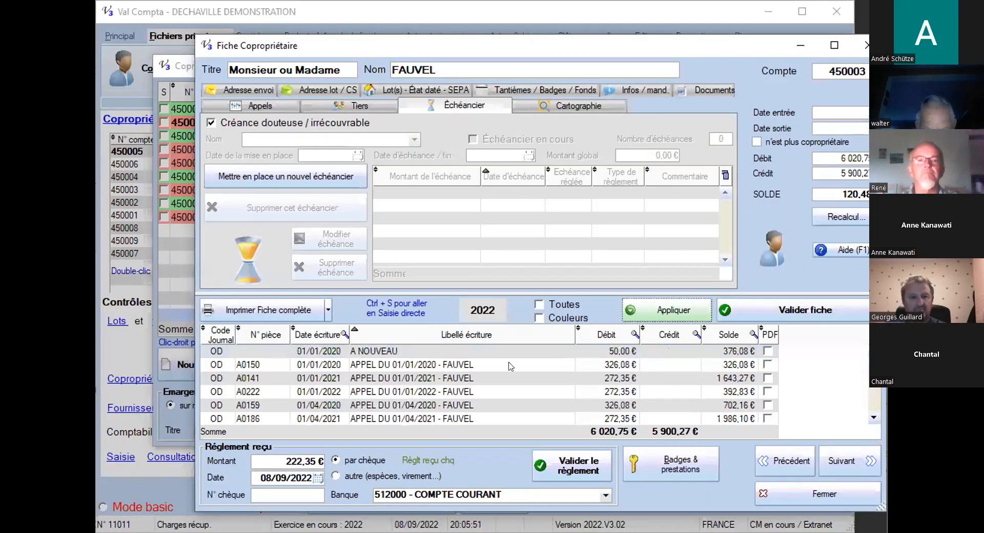
{"action": "double_click", "coordinate": [433, 392]}
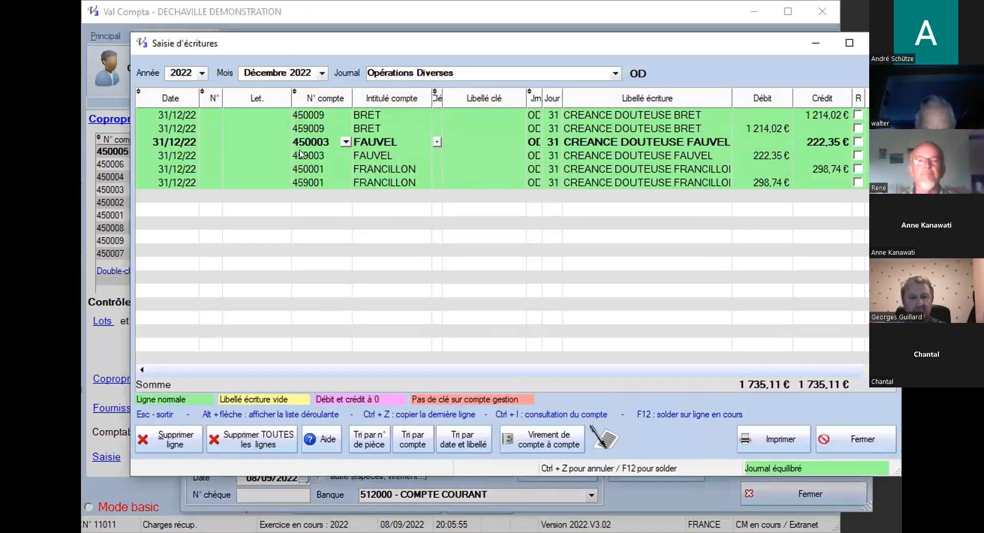
{"action": "left_click", "coordinate": [302, 154]}
{"action": "left_click", "coordinate": [592, 142]}
{"action": "left_click", "coordinate": [599, 157]}
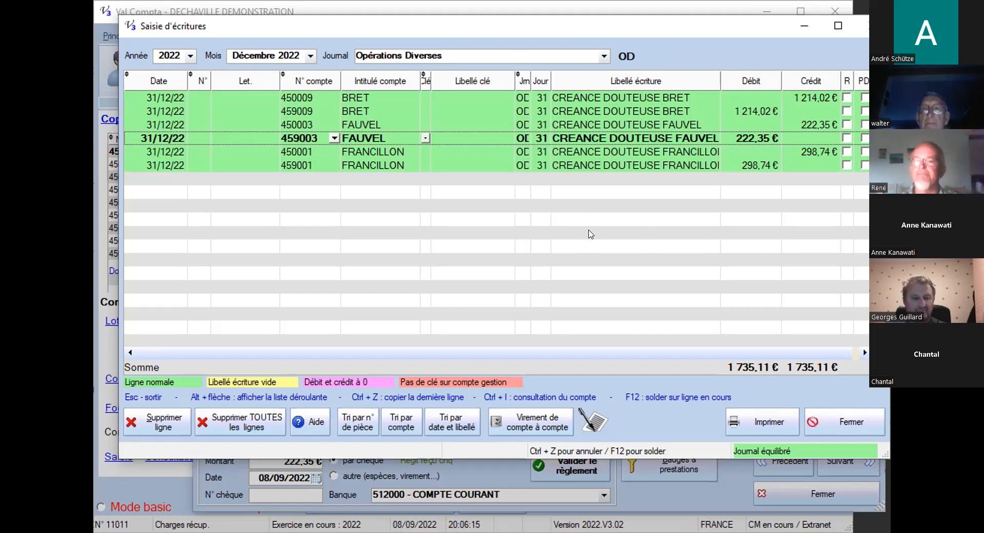
Leave the December journal, the co-owner record and the co-owner list to return to the dashboard
{"action": "scroll", "coordinate": [571, 250], "scroll_direction": "down", "scroll_amount": 3}
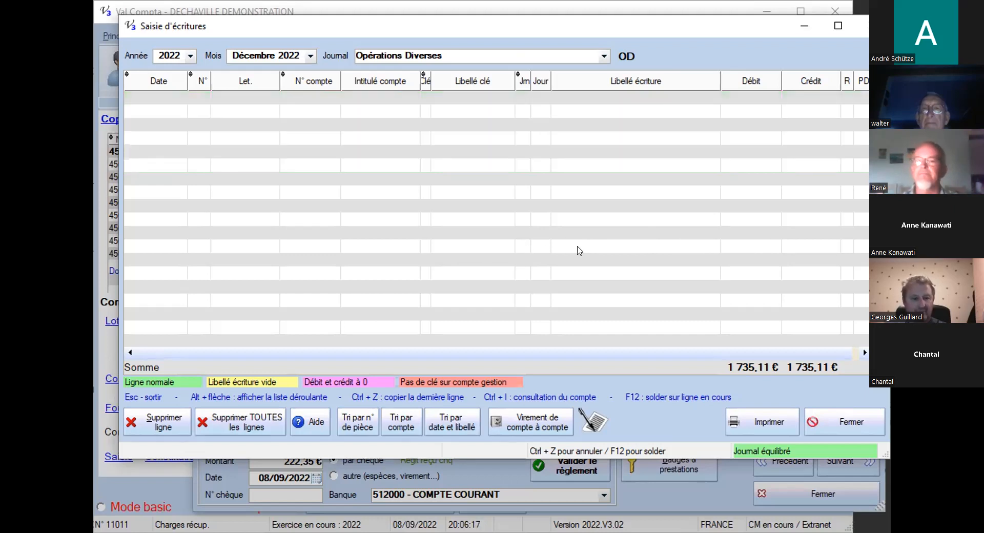
{"action": "key", "text": "Escape"}
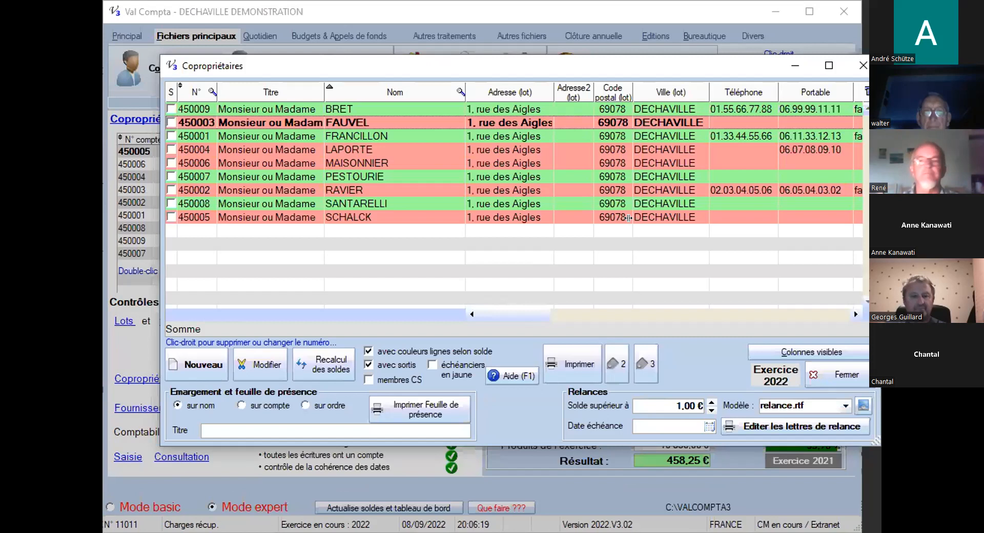
{"action": "key", "text": "Escape"}
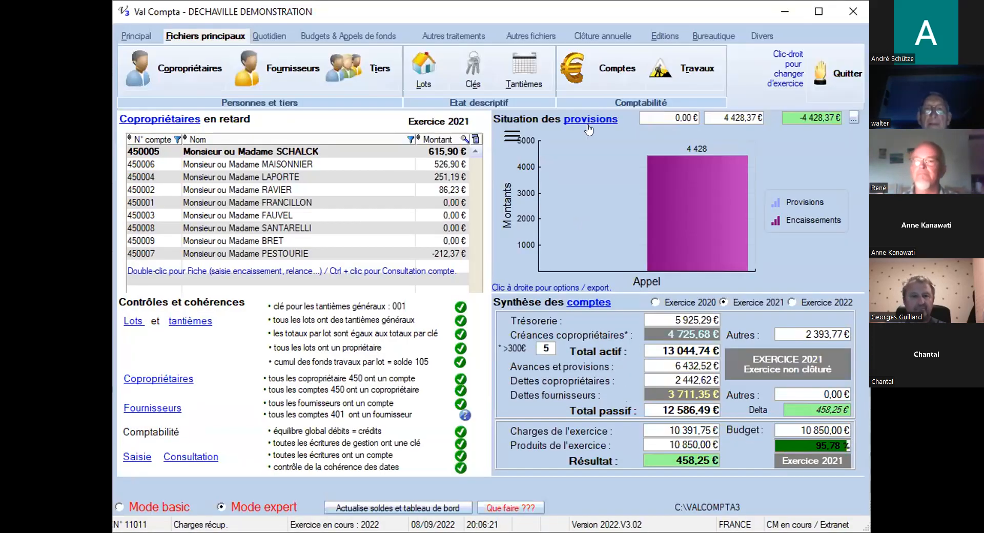
Open the chart of accounts, filter it to class 4 - Tiers and examine the 459 doubtful-debt accounts and the 47 suspense accounts
{"action": "left_click", "coordinate": [600, 69]}
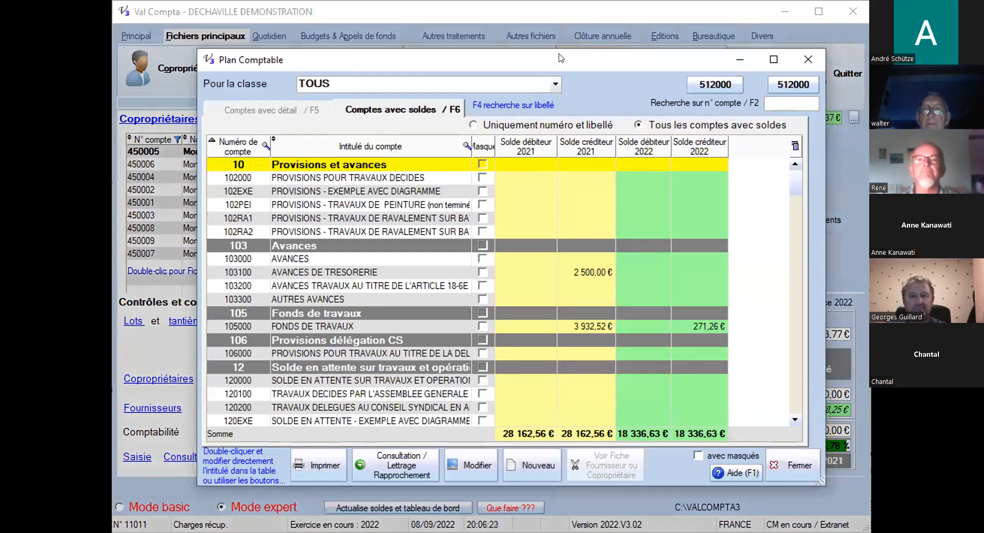
{"action": "left_click", "coordinate": [555, 83]}
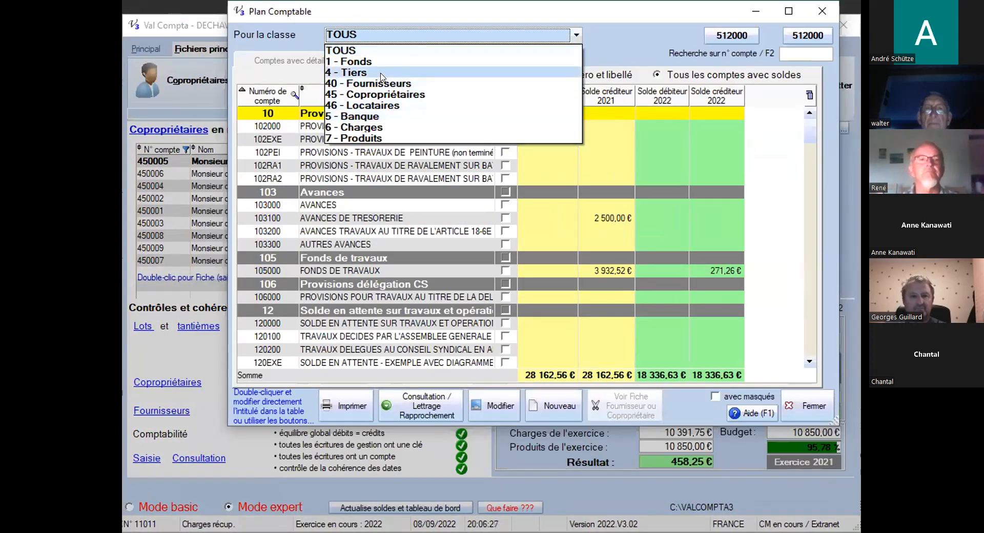
{"action": "key", "text": "Return"}
{"action": "scroll", "coordinate": [639, 217], "scroll_direction": "down", "scroll_amount": 6}
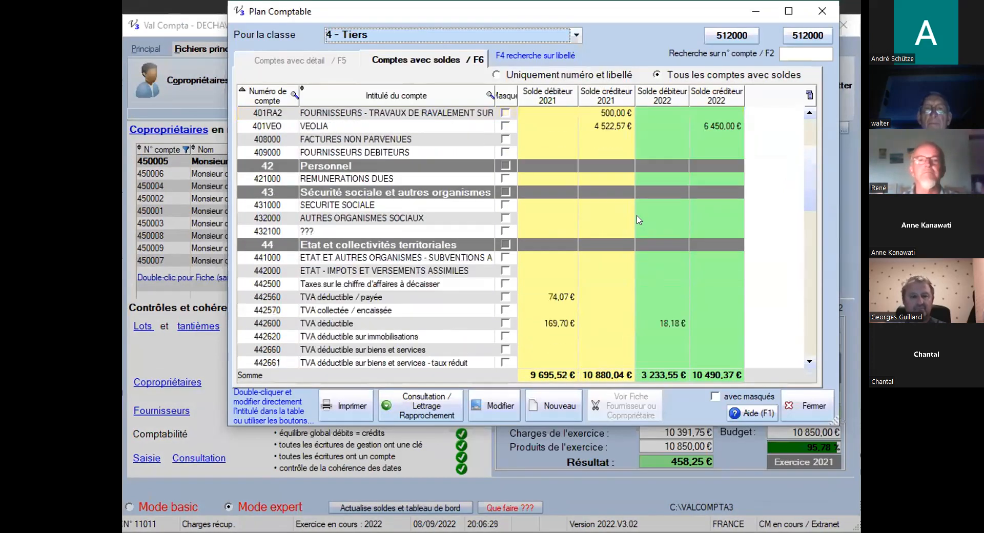
{"action": "scroll", "coordinate": [640, 227], "scroll_direction": "down", "scroll_amount": 7}
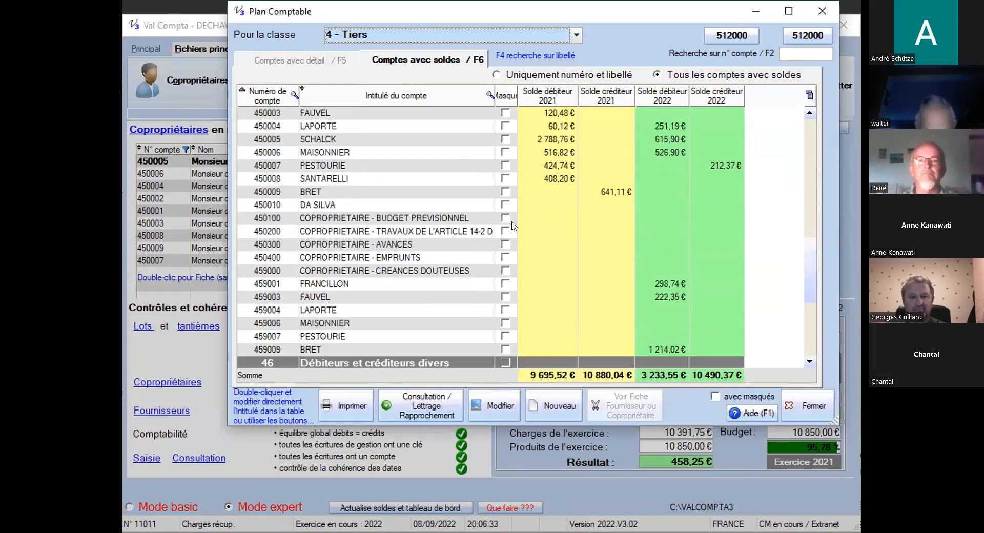
{"action": "scroll", "coordinate": [541, 199], "scroll_direction": "down", "scroll_amount": 4}
{"action": "scroll", "coordinate": [372, 273], "scroll_direction": "down", "scroll_amount": 3}
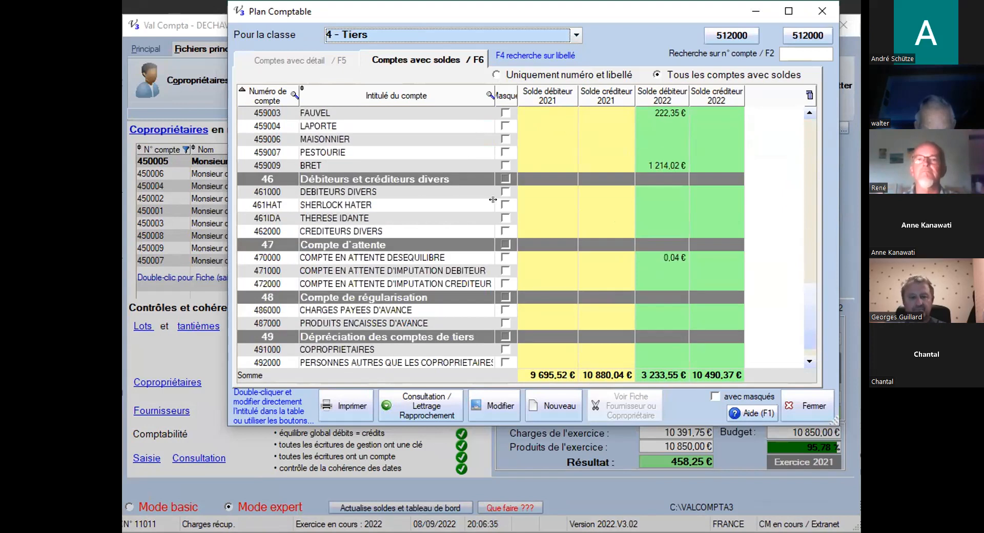
Consult account 470000 COMPTE EN ATTENTE DESEQUILIBRE and settle it against 103000 - AVANCES with an entry dated 31/12/2022
{"action": "left_click", "coordinate": [275, 261]}
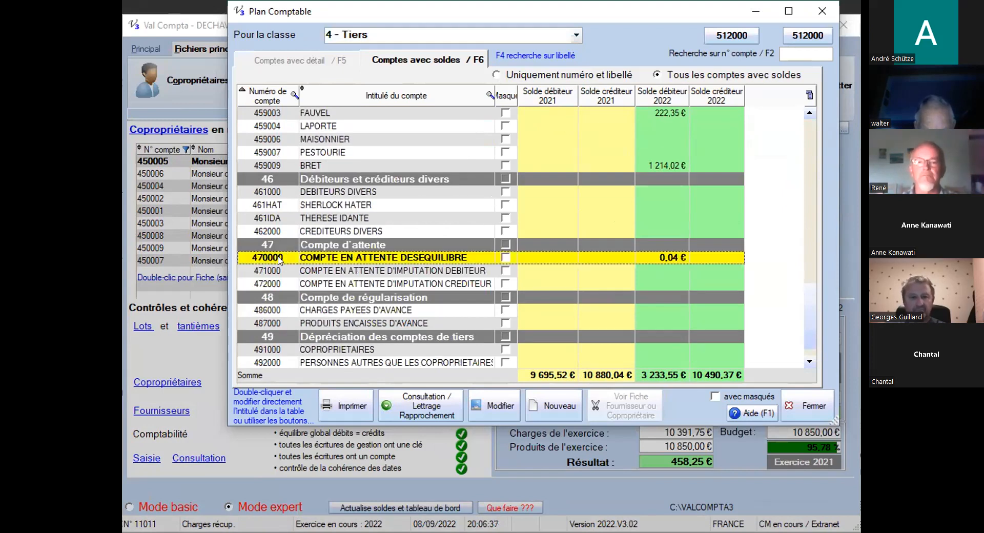
{"action": "double_click", "coordinate": [281, 262]}
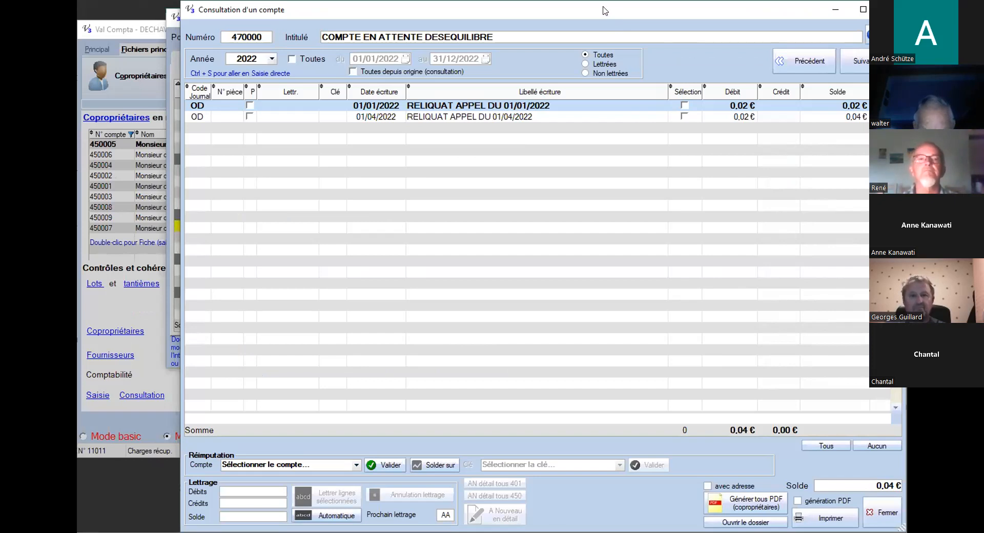
{"action": "left_click", "coordinate": [310, 465]}
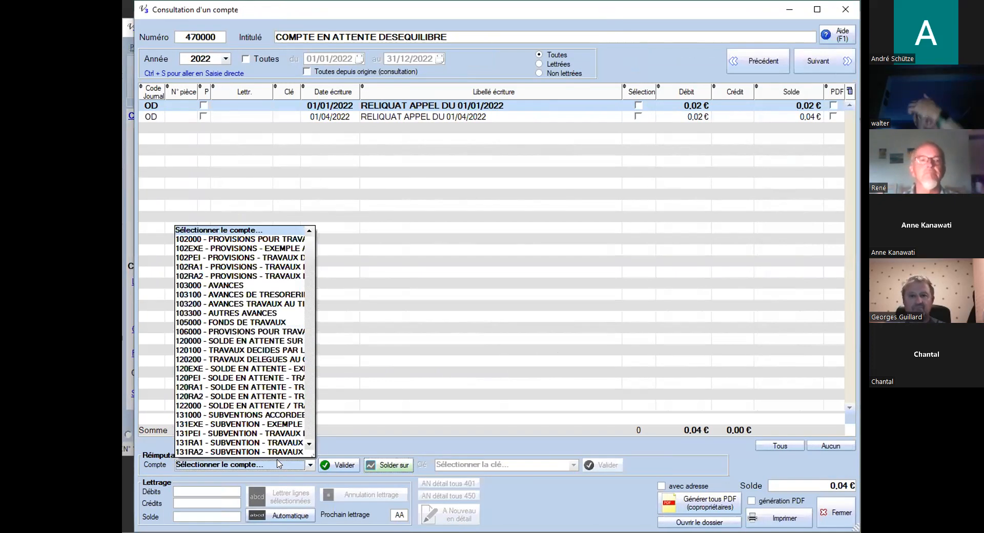
{"action": "left_click", "coordinate": [261, 286]}
{"action": "left_click", "coordinate": [400, 466]}
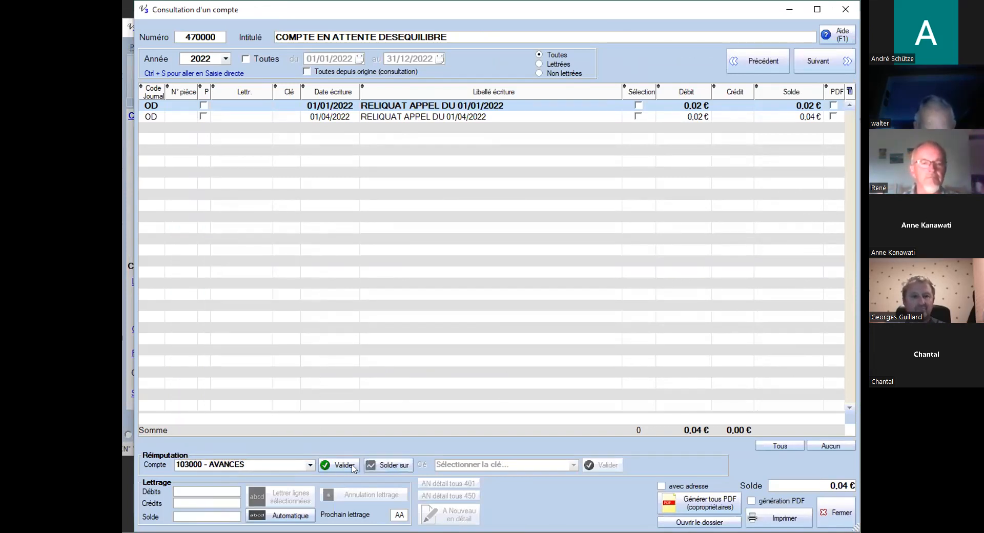
{"action": "left_click", "coordinate": [390, 465]}
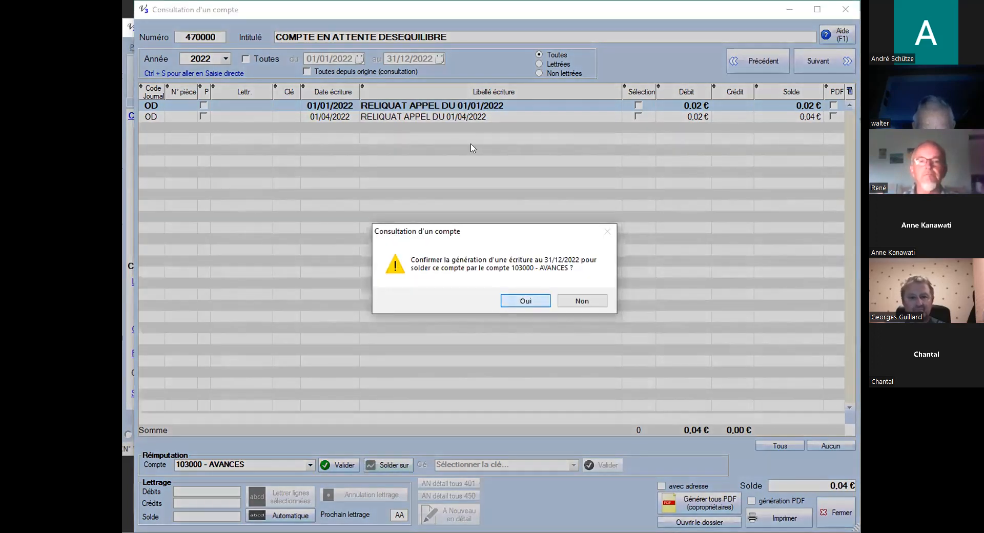
{"action": "key", "text": "Return"}
{"action": "left_click", "coordinate": [471, 128]}
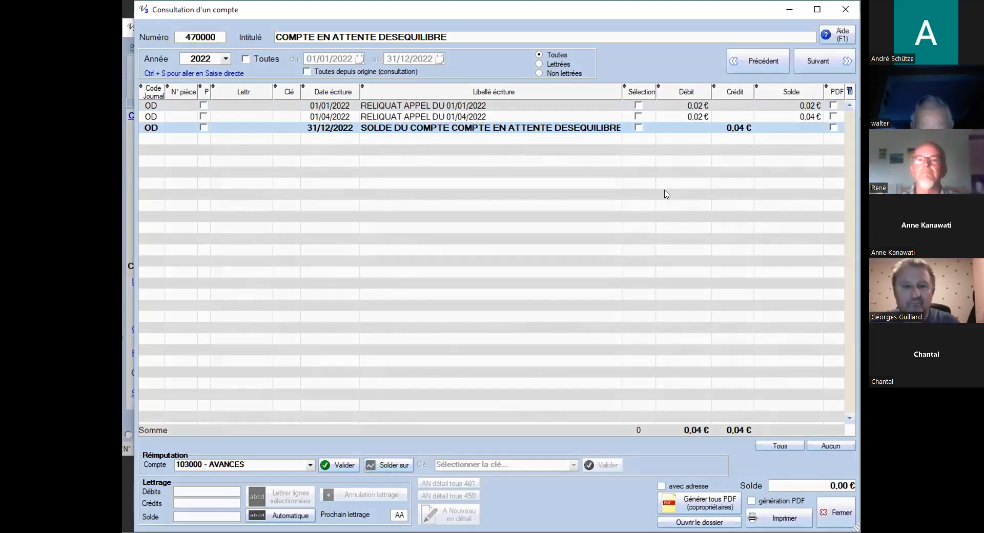
Review the generated 103000 and 470000 settlement lines in the December 2022 journal, and return to the dashboard
{"action": "key", "text": "ctrl+s"}
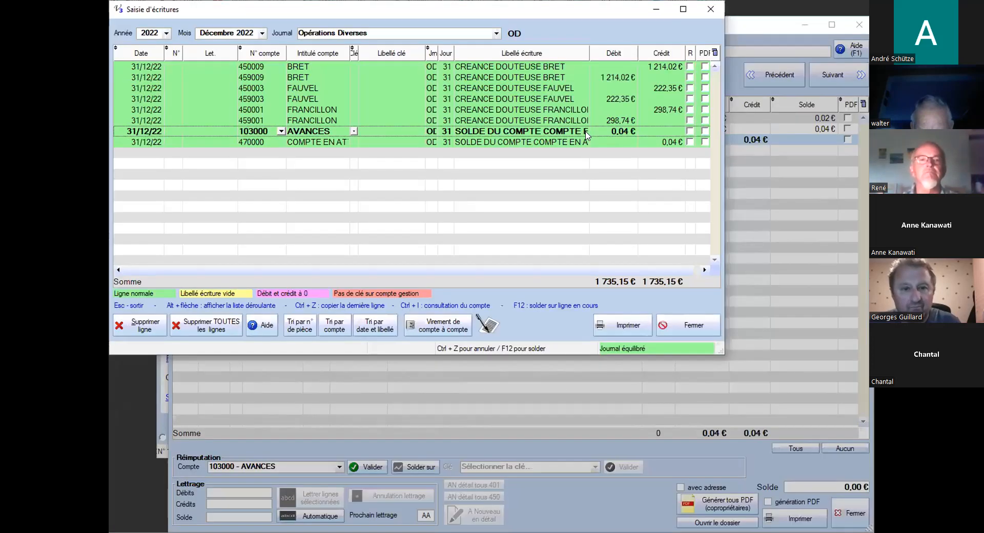
{"action": "left_click", "coordinate": [544, 143]}
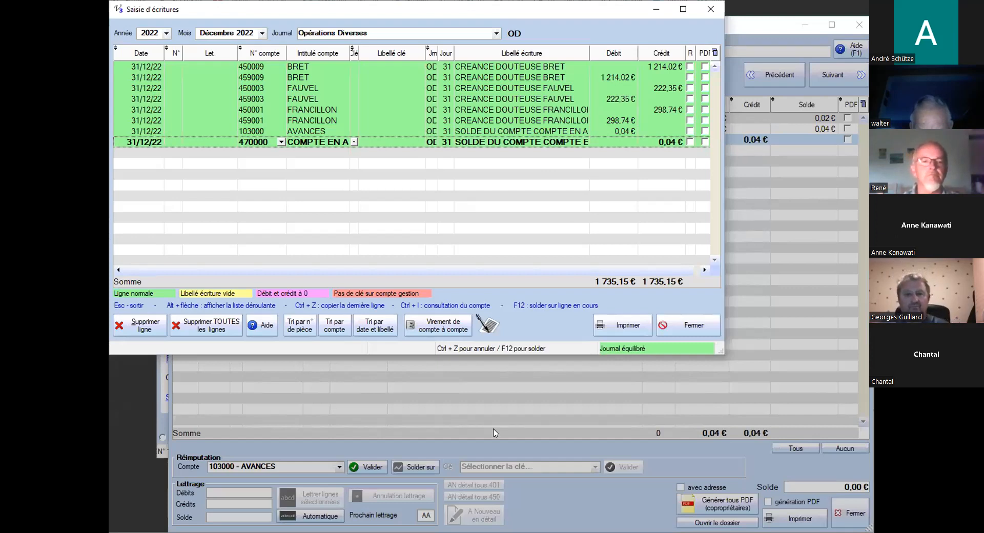
{"action": "key", "text": "Escape"}
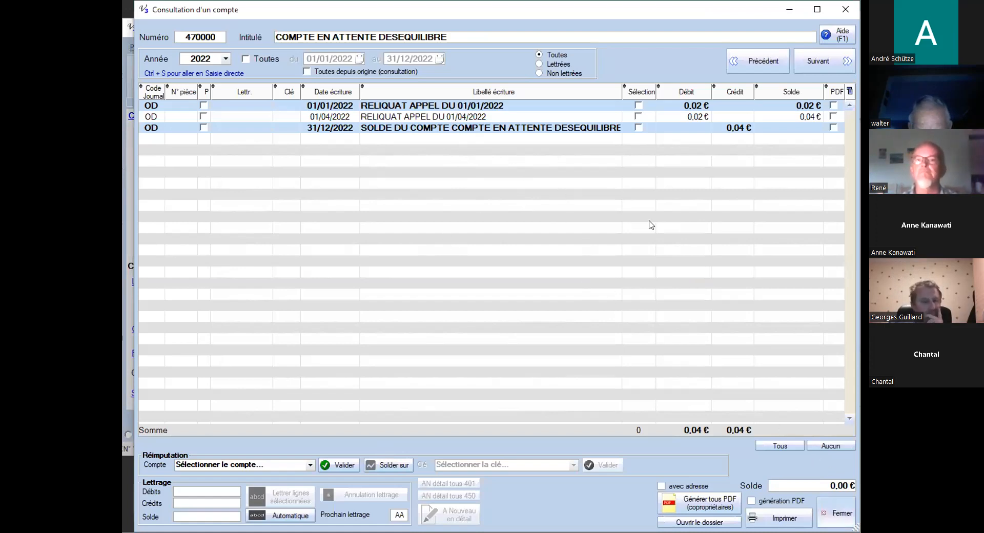
{"action": "key", "text": "Escape"}
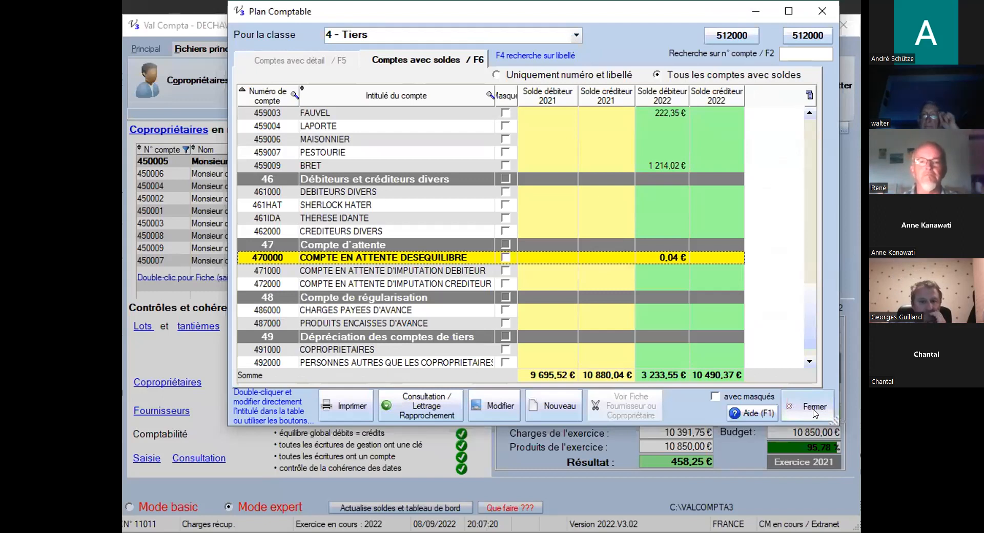
{"action": "left_click", "coordinate": [815, 414]}
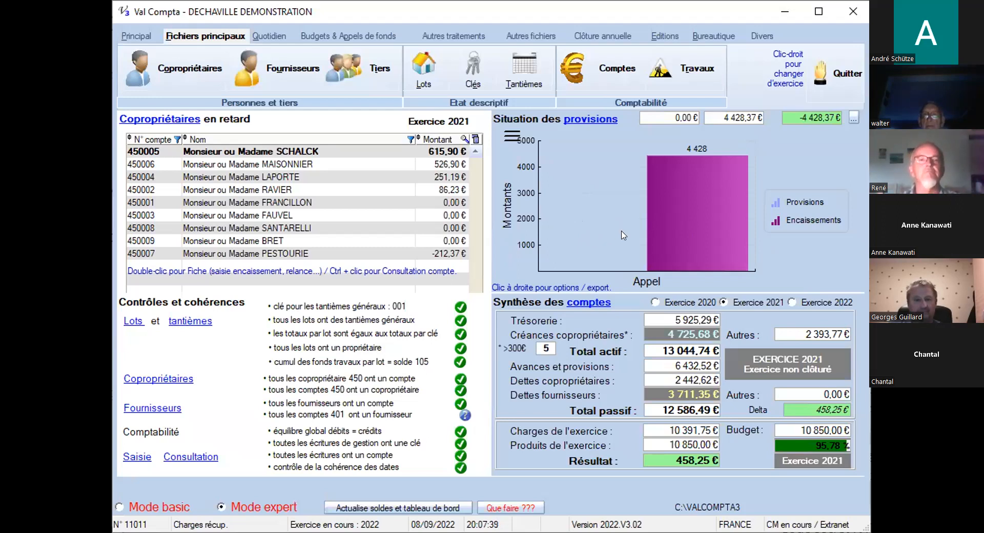
Open the RTF text editor from the office tools and expand the Modeles folder
{"action": "left_click", "coordinate": [715, 36]}
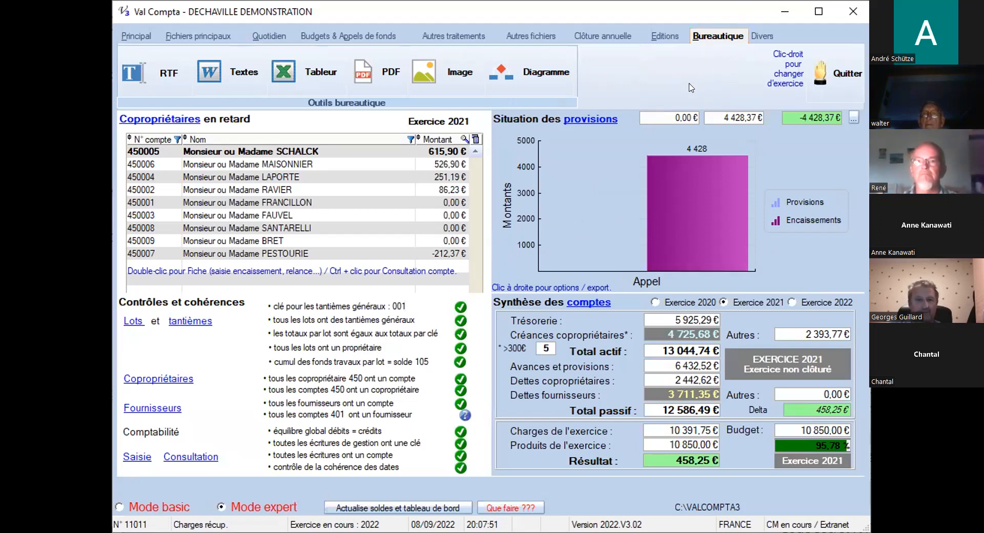
{"action": "left_click", "coordinate": [143, 77]}
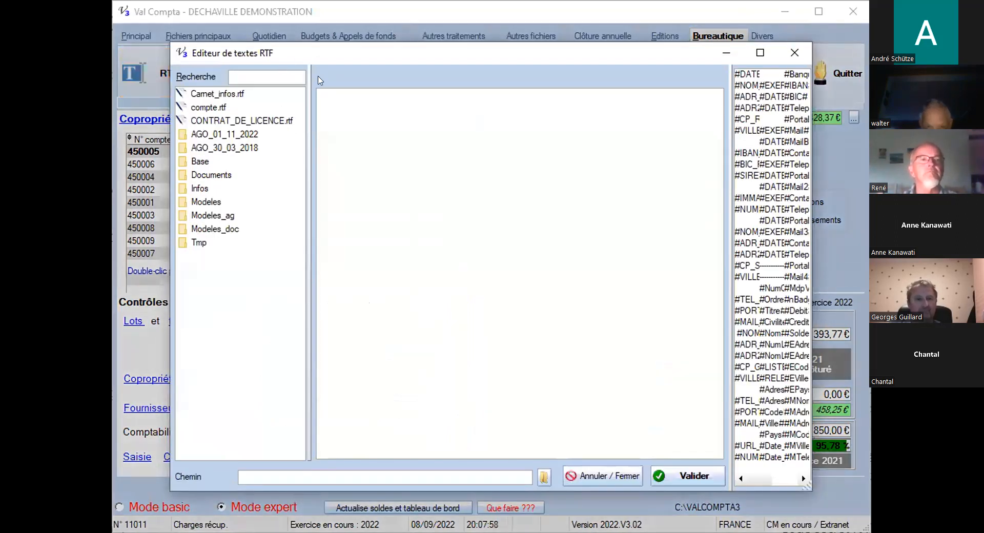
{"action": "left_click", "coordinate": [264, 144]}
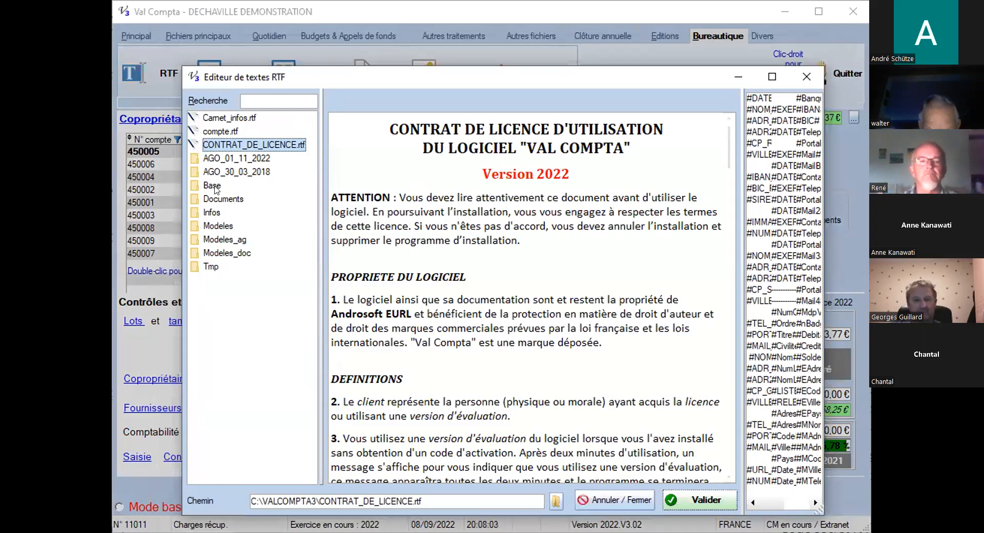
{"action": "double_click", "coordinate": [210, 224]}
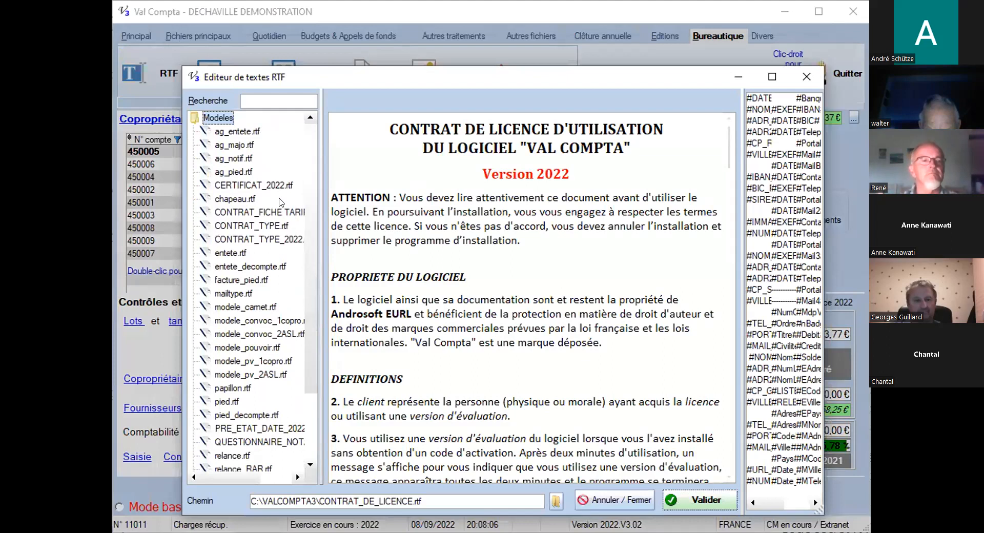
Preview the CERTIFICAT_2022.rtf, CONTRAT_TYPE.rtf and CONTRAT_TYPE_2022.rtf templates
{"action": "left_click", "coordinate": [258, 184]}
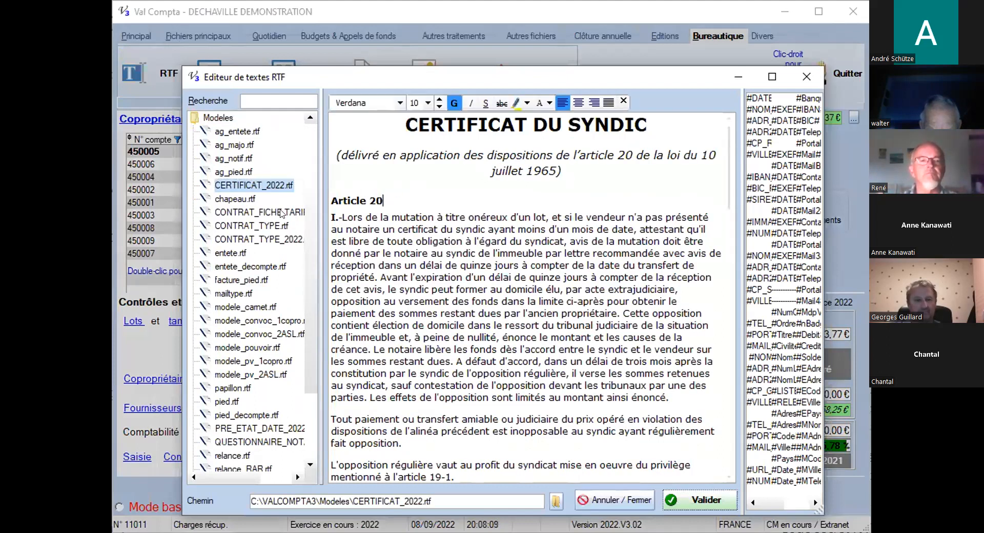
{"action": "left_click", "coordinate": [271, 226]}
{"action": "left_click", "coordinate": [267, 239]}
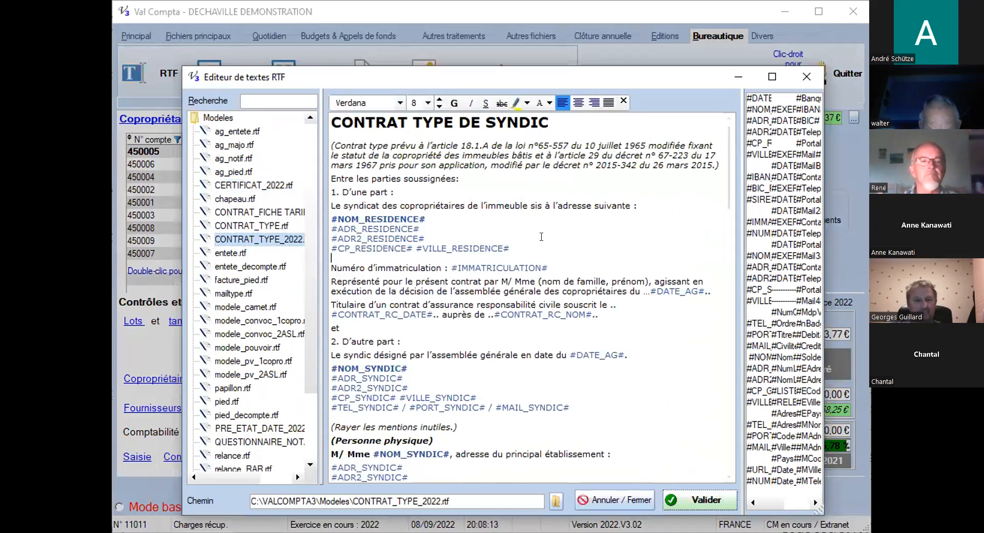
Preview the PRE_ETAT_DATE_2022 and QUESTIONNAIRE_NOTAIRE_2022 templates, and highlight the #LISTE_LOTS# keyword in the notary questionnaire
{"action": "scroll", "coordinate": [236, 309], "scroll_direction": "down", "scroll_amount": 2}
{"action": "left_click", "coordinate": [270, 348]}
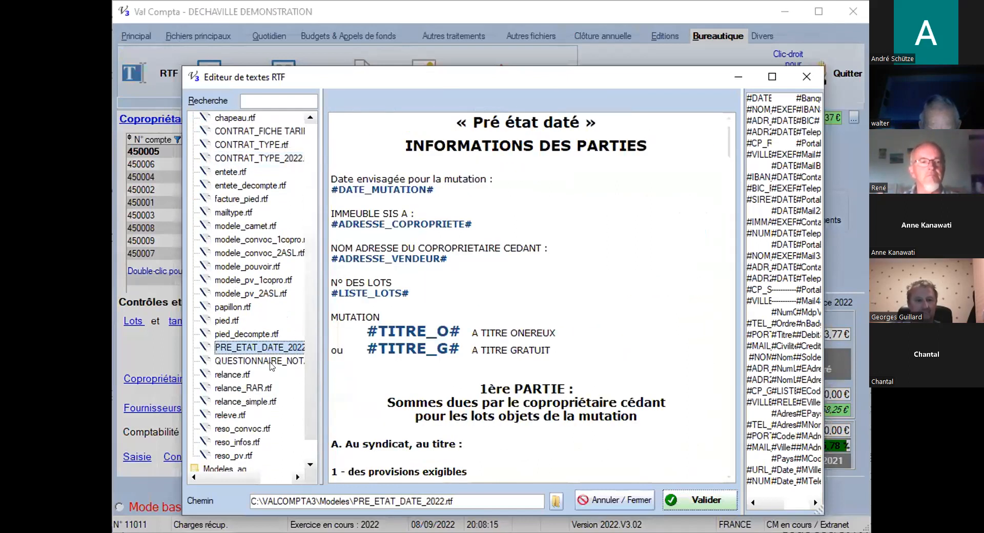
{"action": "left_click", "coordinate": [263, 354]}
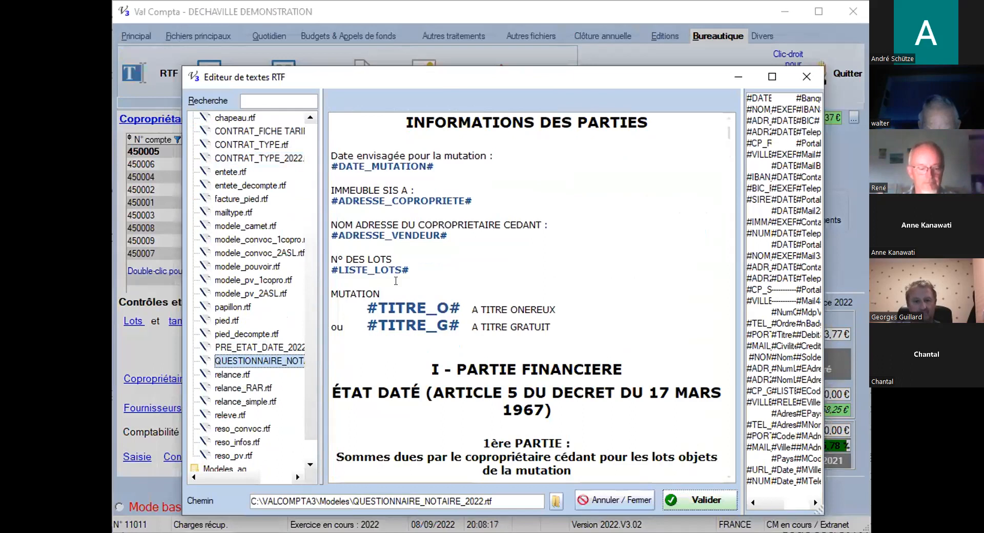
{"action": "left_click_drag", "start_coordinate": [419, 270], "coordinate": [323, 270]}
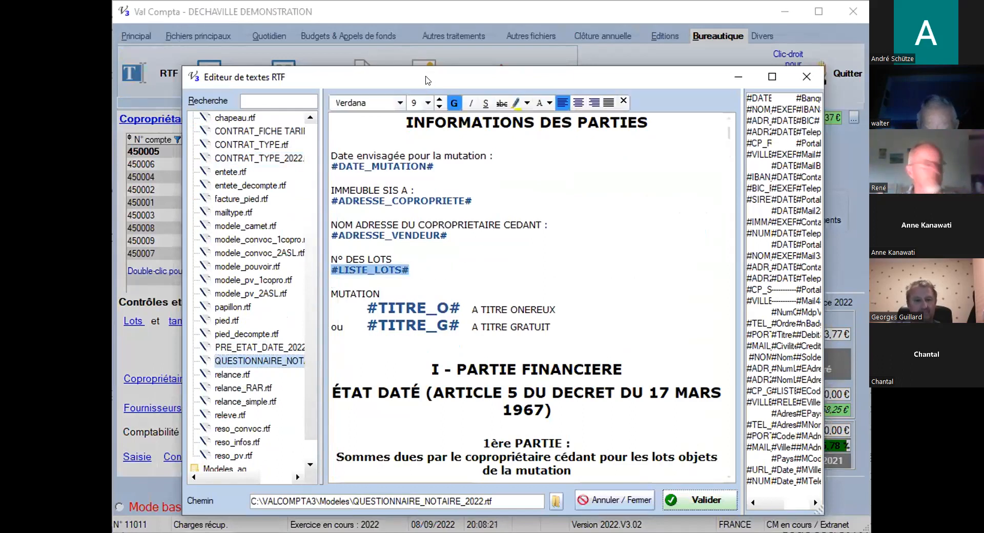
{"action": "left_click_drag", "start_coordinate": [429, 77], "coordinate": [334, 42]}
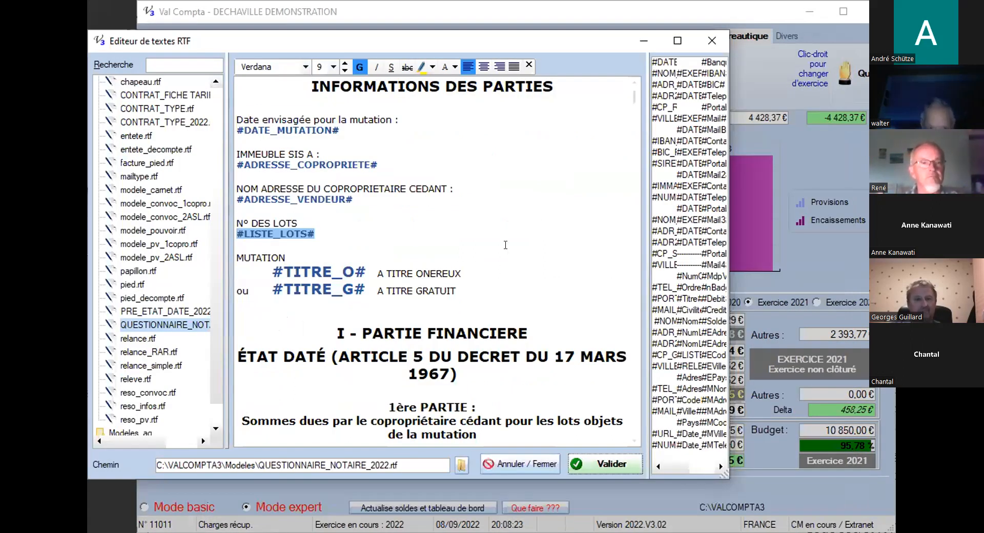
Enlarge the RTF text editor and look through the list of available merge keywords
{"action": "left_click_drag", "start_coordinate": [720, 471], "coordinate": [962, 512]}
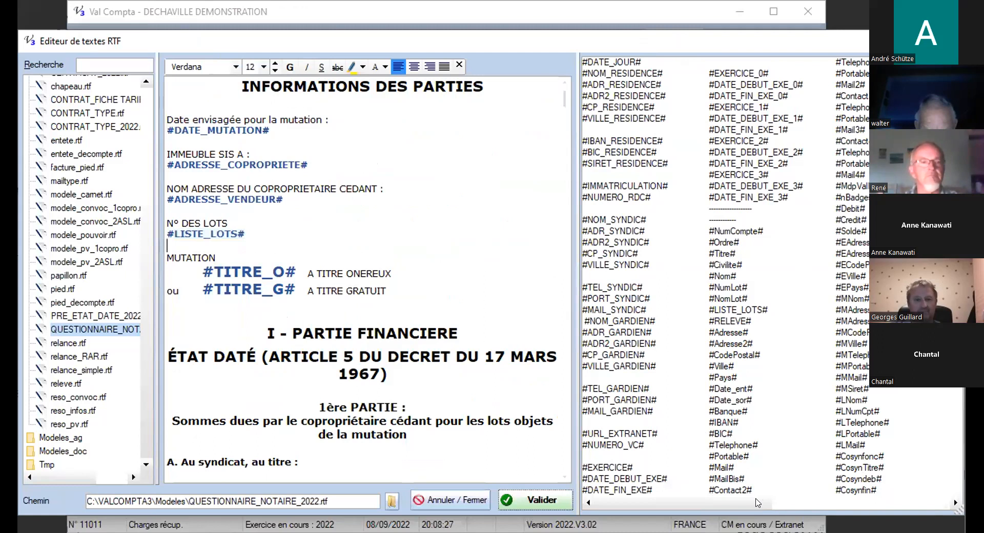
{"action": "left_click", "coordinate": [949, 503]}
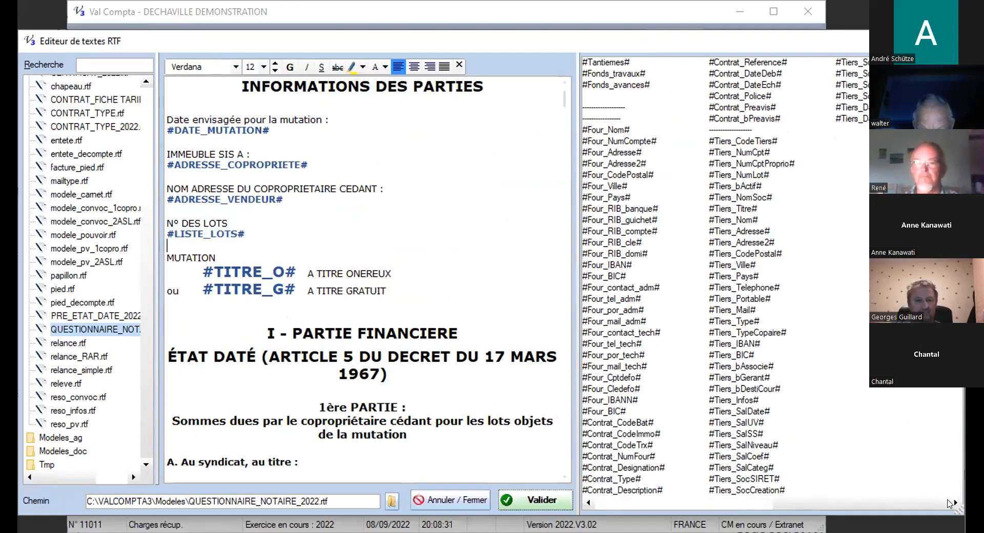
{"action": "left_click", "coordinate": [589, 503]}
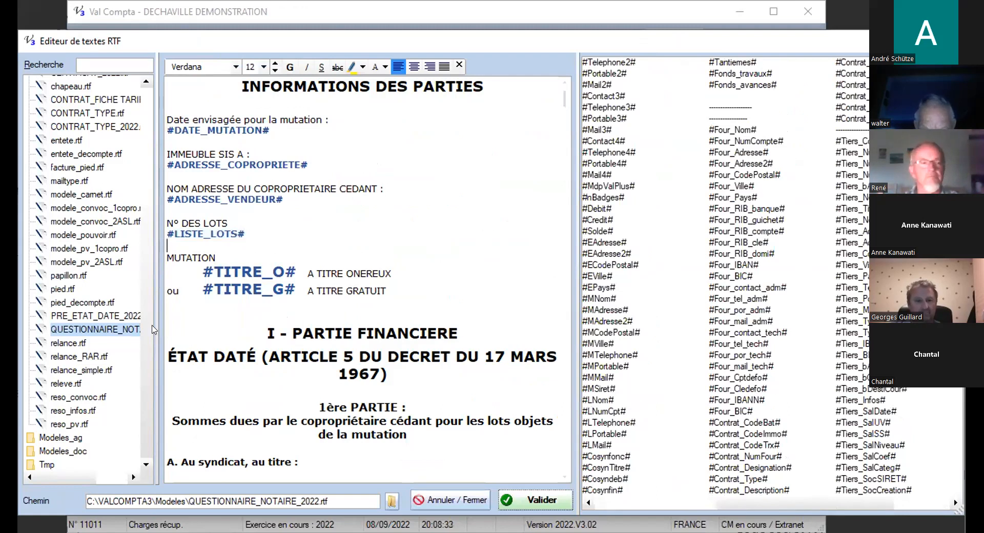
Widen the template list, expand the Modeles_doc folder and load declaration_sinistre_coproprietaire.rtf
{"action": "left_click_drag", "start_coordinate": [157, 332], "coordinate": [239, 338]}
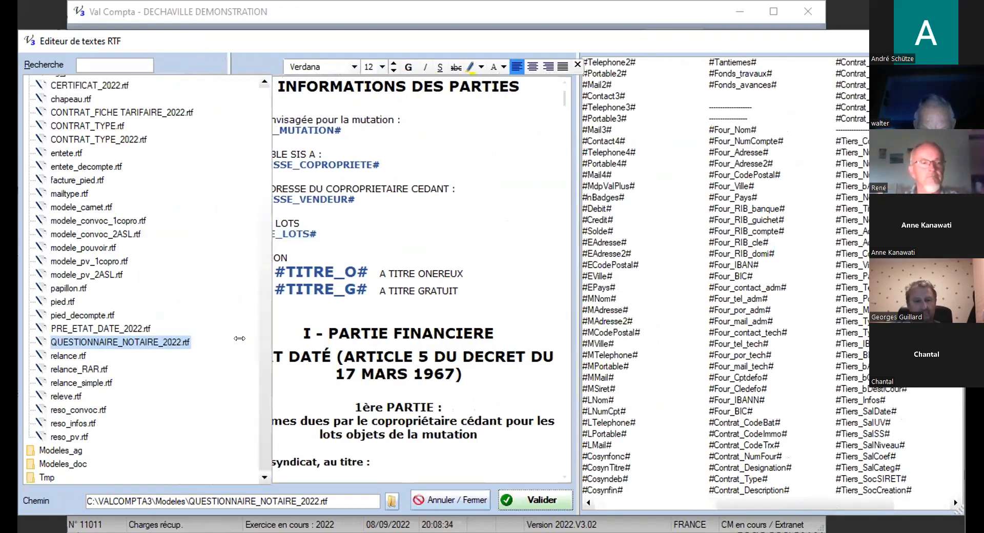
{"action": "double_click", "coordinate": [76, 464]}
{"action": "left_click", "coordinate": [143, 423]}
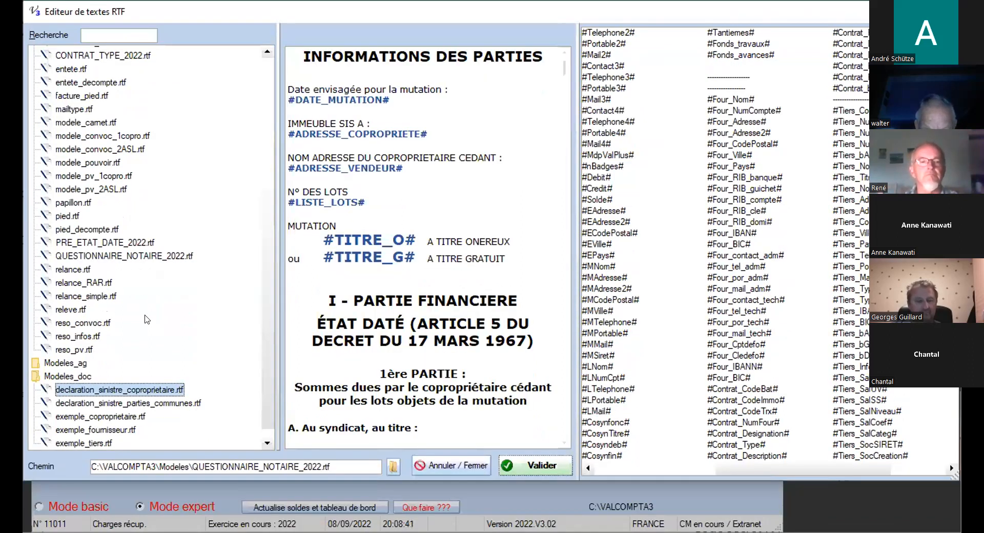
{"action": "double_click", "coordinate": [156, 391]}
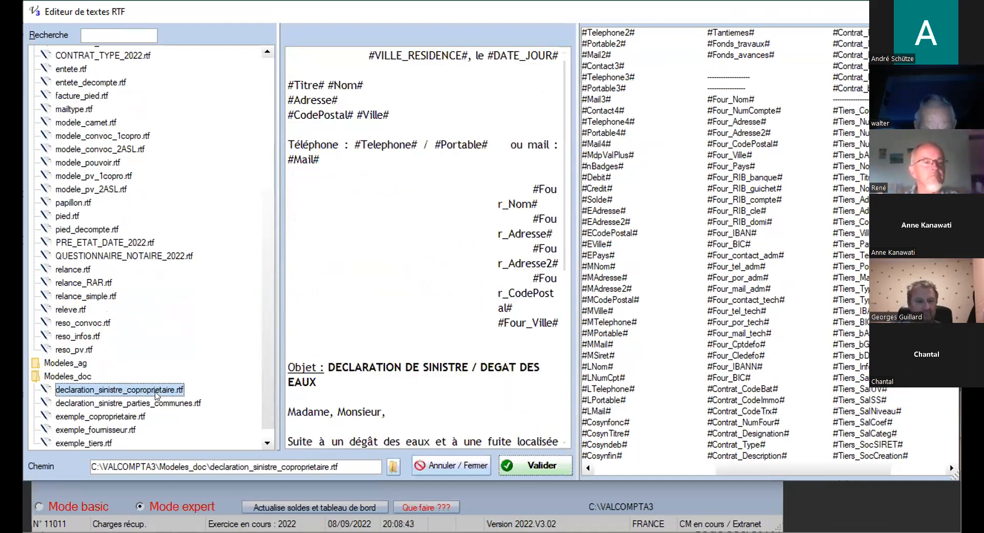
Narrow the template and keyword lists to widen the text area showing the water damage declaration letter
{"action": "double_click", "coordinate": [528, 323]}
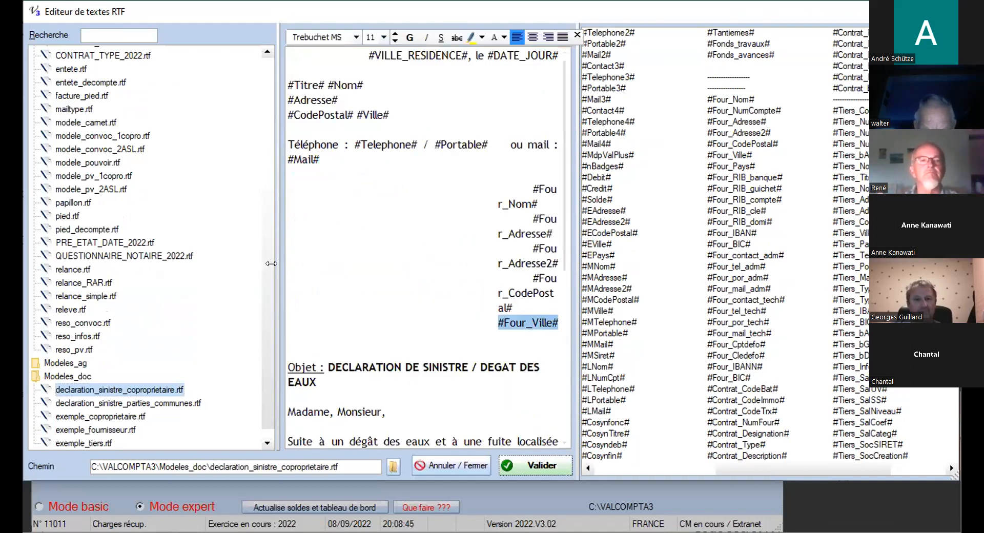
{"action": "left_click_drag", "start_coordinate": [280, 265], "coordinate": [174, 265]}
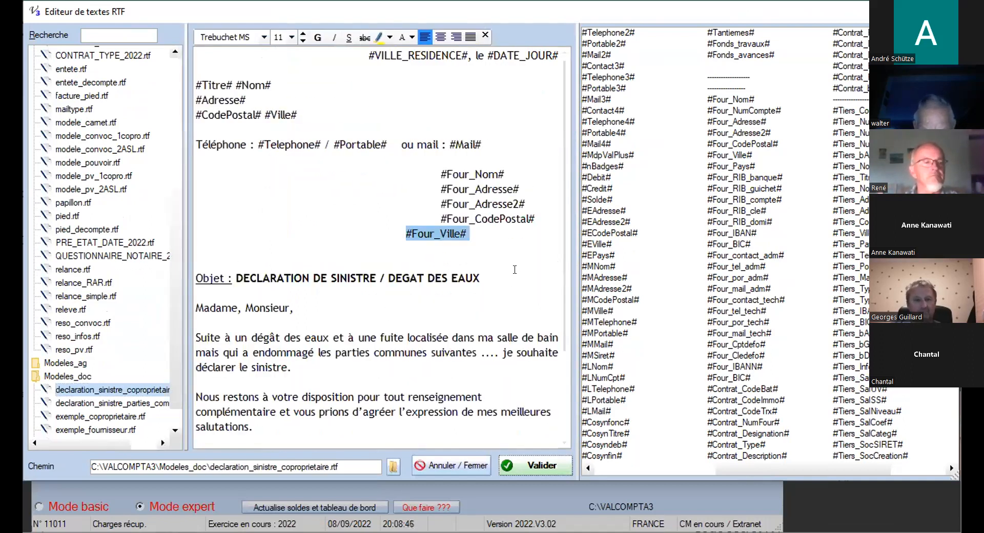
{"action": "left_click_drag", "start_coordinate": [579, 259], "coordinate": [783, 254]}
{"action": "left_click", "coordinate": [557, 259]}
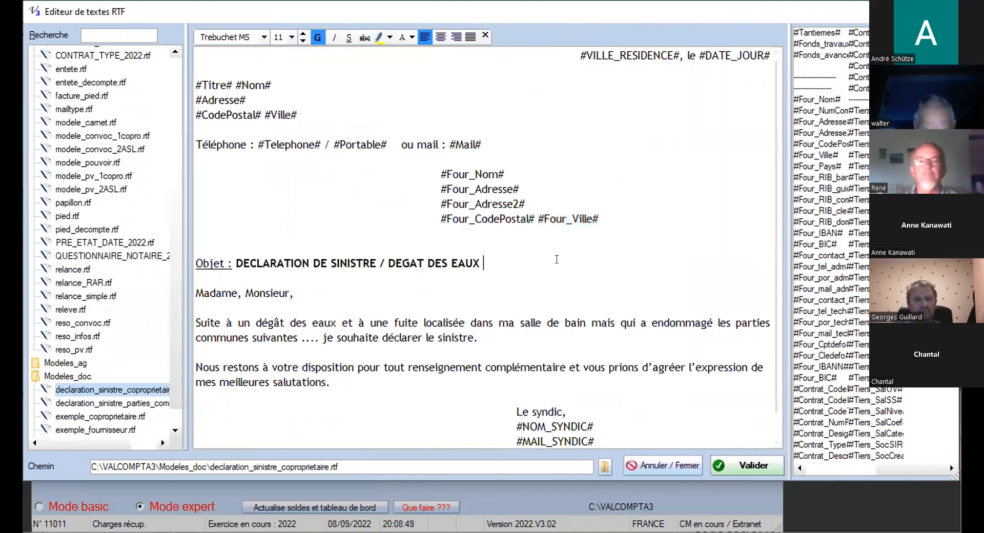
Examine the co-owner's declaration template, highlighting the sender's name and address keywords and the #Four_...# supplier address block
{"action": "left_click", "coordinate": [137, 388]}
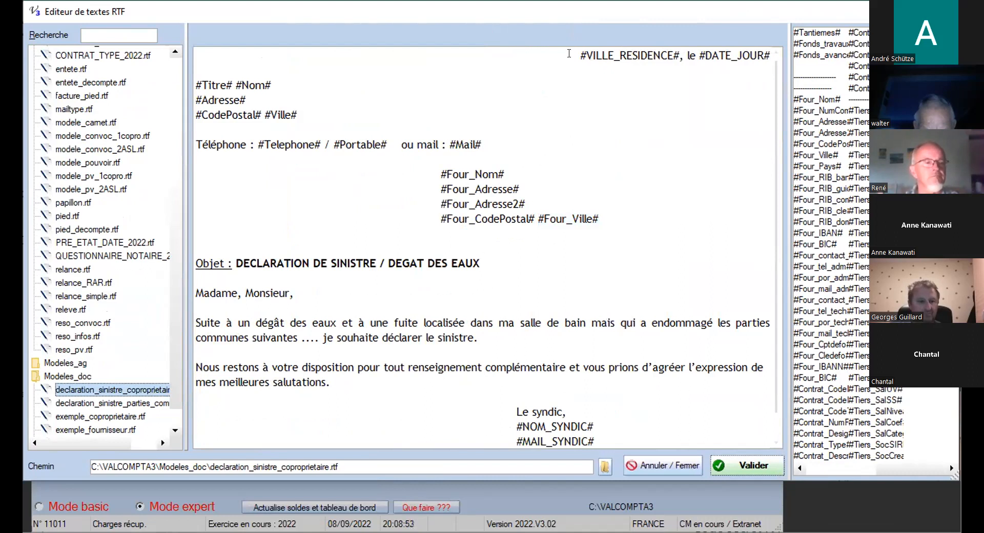
{"action": "left_click_drag", "start_coordinate": [569, 53], "coordinate": [741, 74]}
{"action": "left_click_drag", "start_coordinate": [329, 113], "coordinate": [196, 84]}
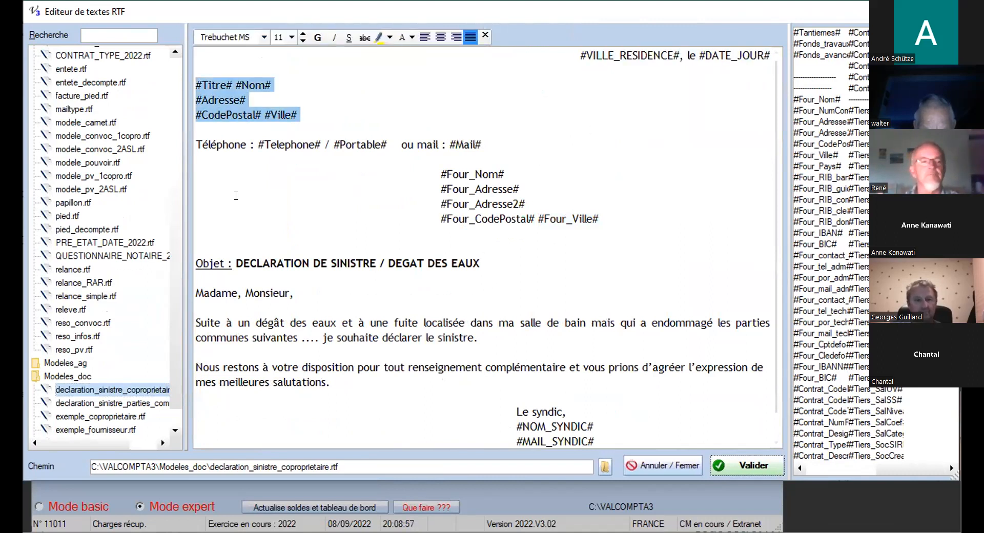
{"action": "left_click_drag", "start_coordinate": [614, 224], "coordinate": [411, 165]}
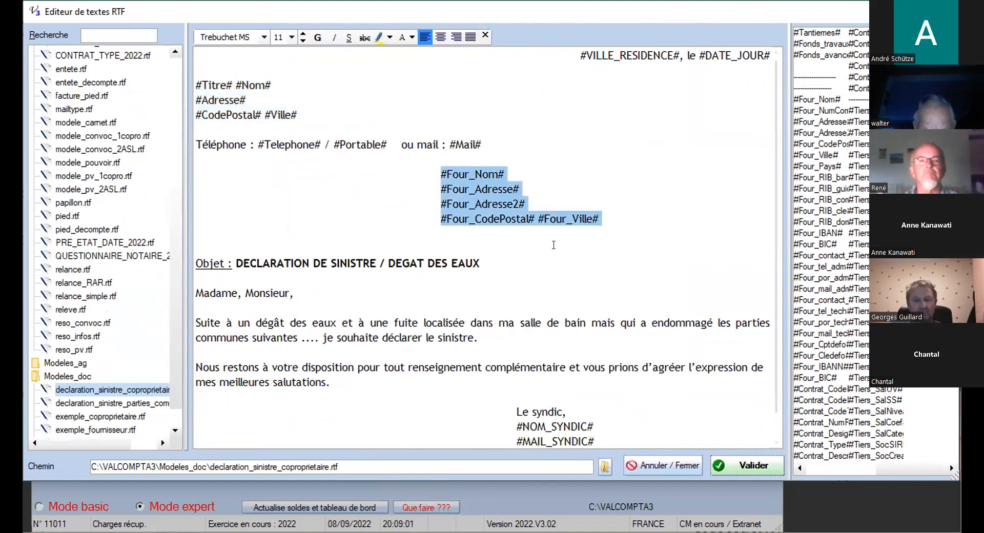
{"action": "scroll", "coordinate": [553, 245], "scroll_direction": "down", "scroll_amount": 1}
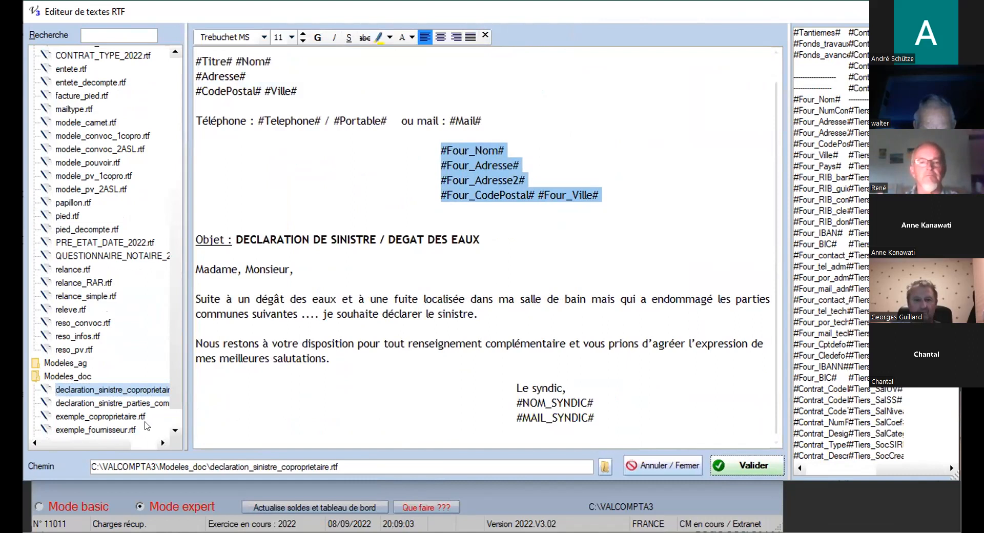
Highlight the contract keywords line in declaration_sinistre_parties_communes.rtf, and save the template
{"action": "left_click", "coordinate": [125, 405]}
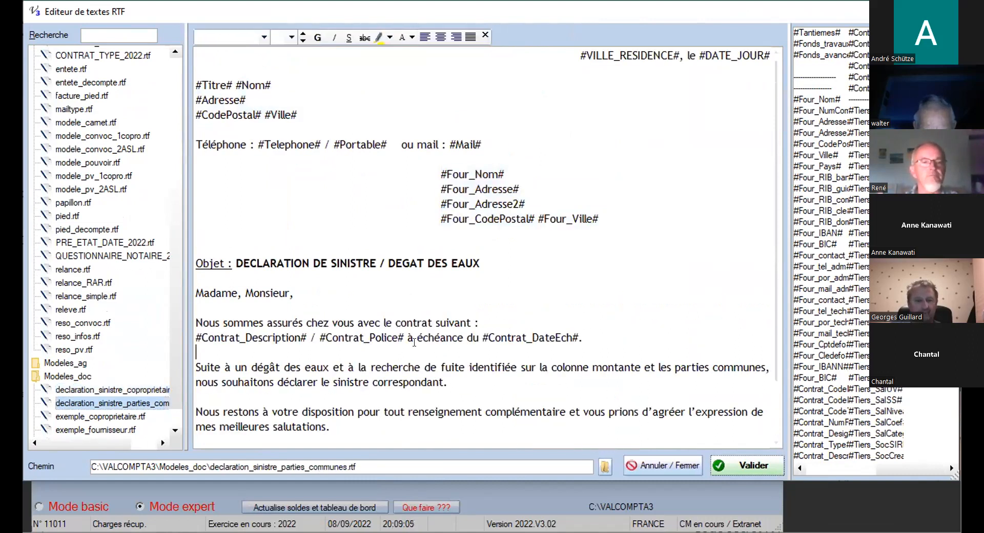
{"action": "left_click", "coordinate": [588, 334]}
{"action": "key", "text": "shift+Home"}
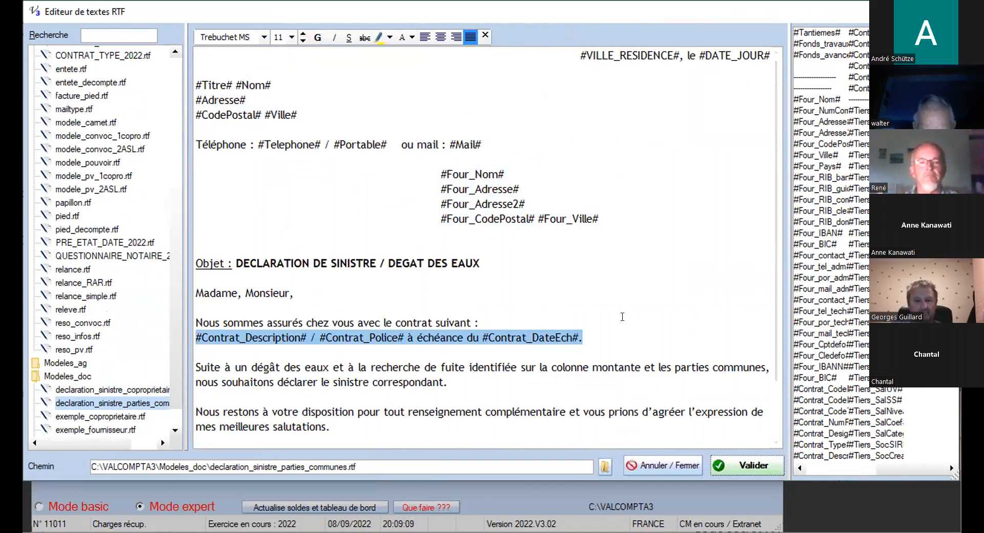
{"action": "left_click", "coordinate": [526, 245]}
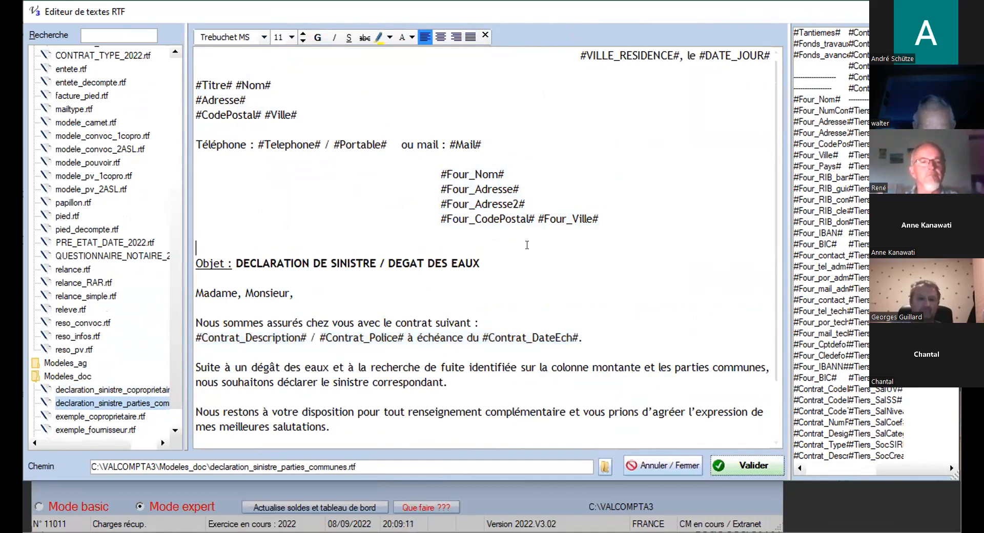
{"action": "left_click", "coordinate": [743, 468]}
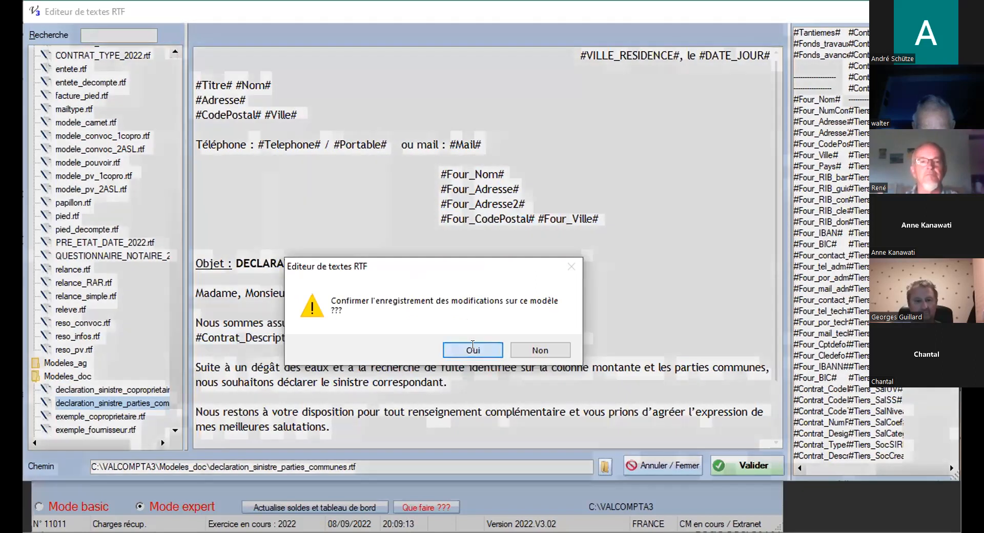
{"action": "left_click", "coordinate": [475, 348]}
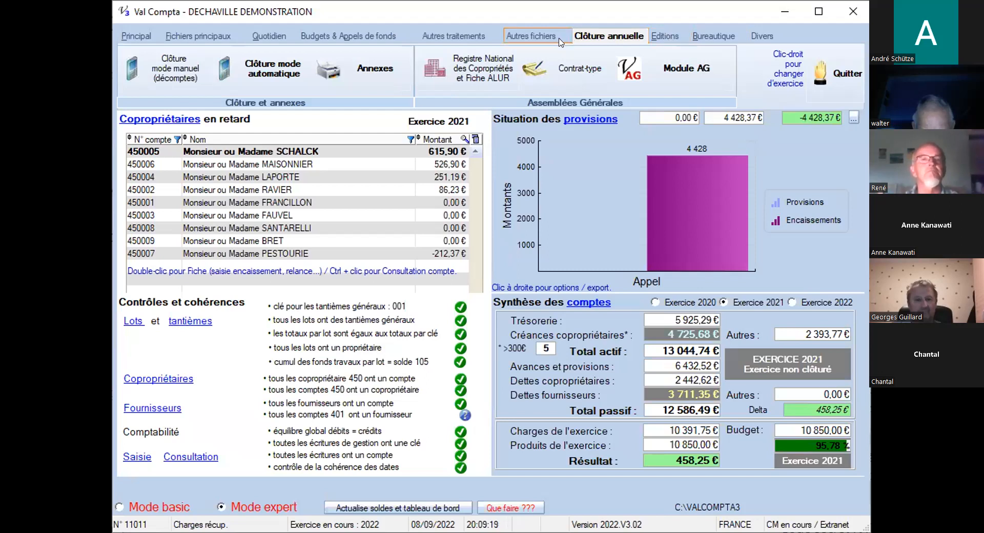
Open the maintenance log's contracts and display the Assurance multirisque contract starting 01/01/2022
{"action": "left_click", "coordinate": [561, 41]}
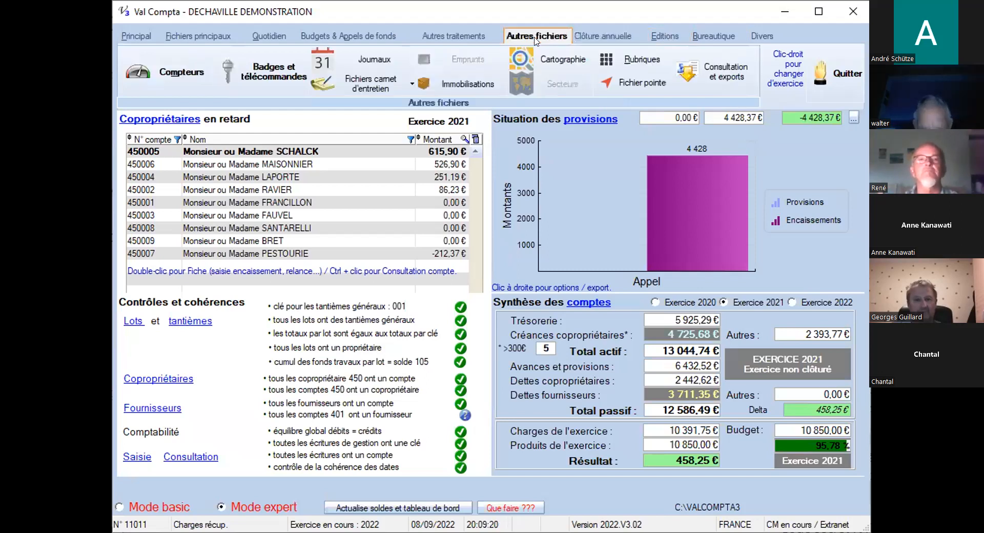
{"action": "left_click", "coordinate": [357, 87]}
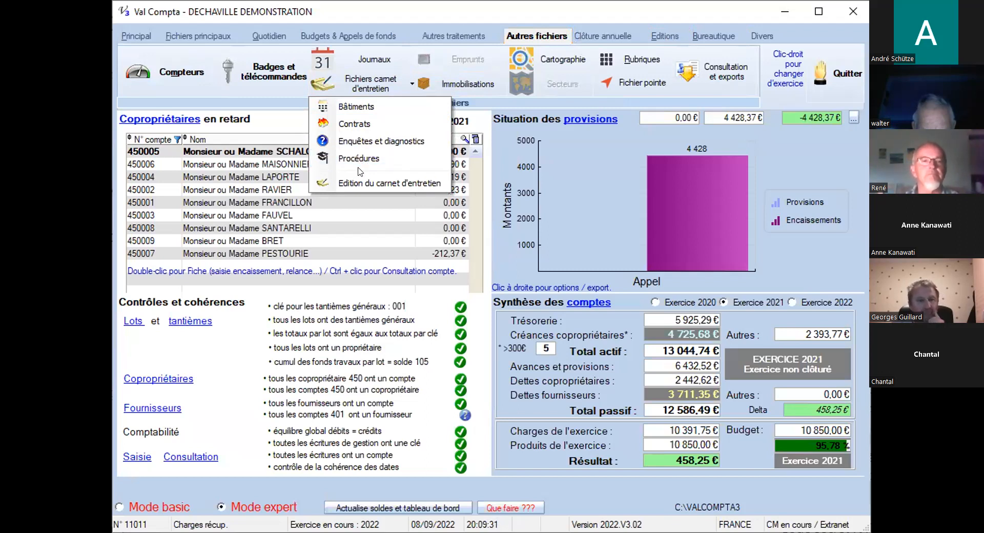
{"action": "left_click", "coordinate": [359, 125]}
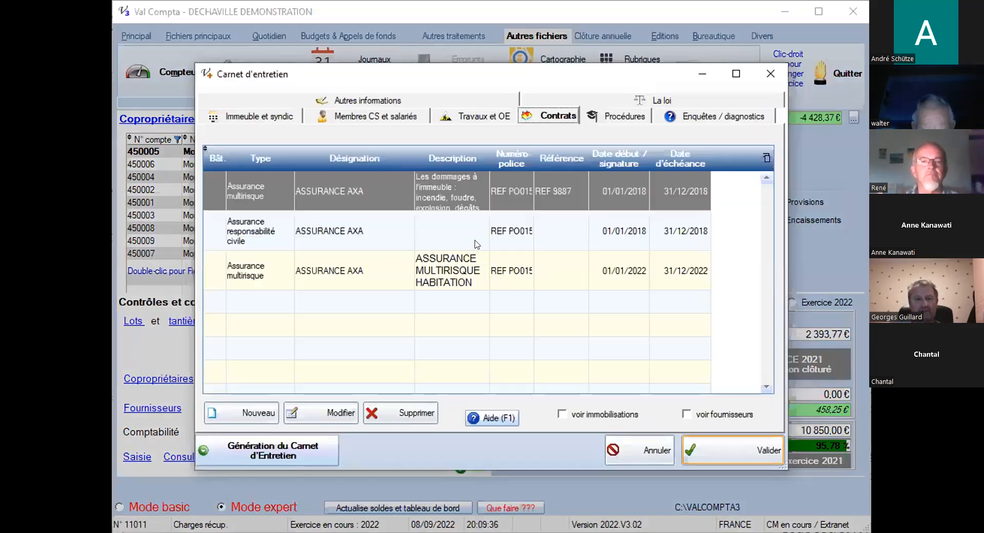
{"action": "left_click", "coordinate": [466, 280]}
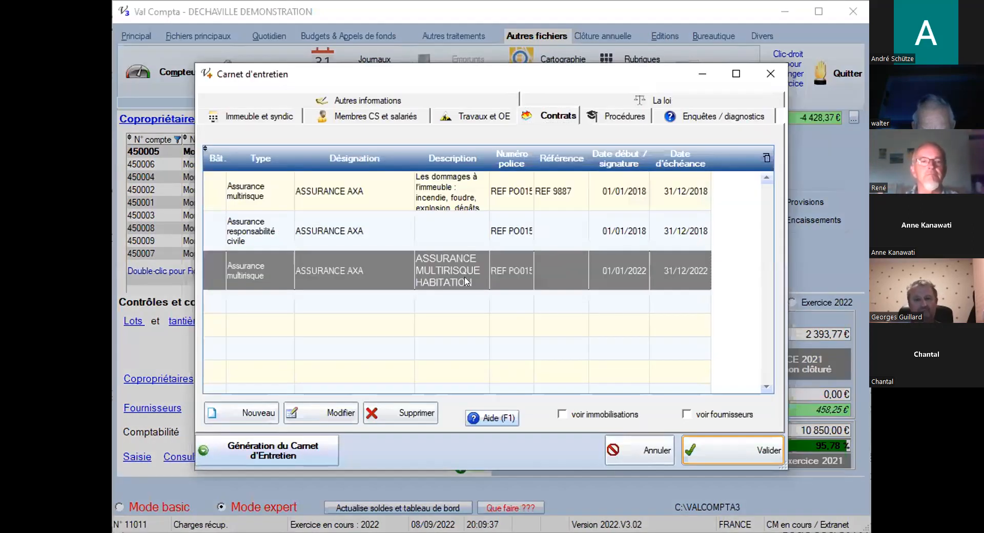
{"action": "double_click", "coordinate": [435, 263]}
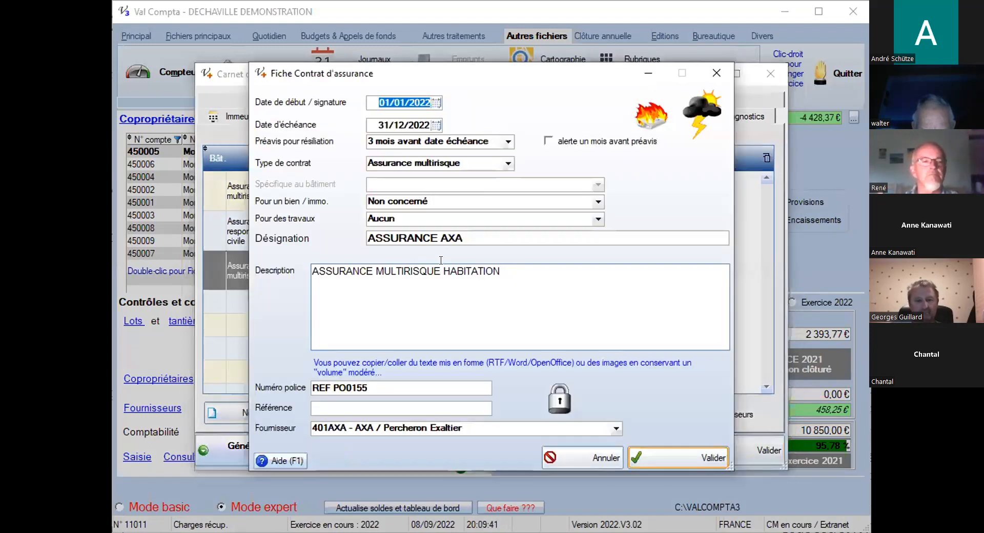
Check the supplier assigned to the insurance contract, and return to the dashboard without saving
{"action": "left_click", "coordinate": [392, 429]}
{"action": "left_click", "coordinate": [392, 430]}
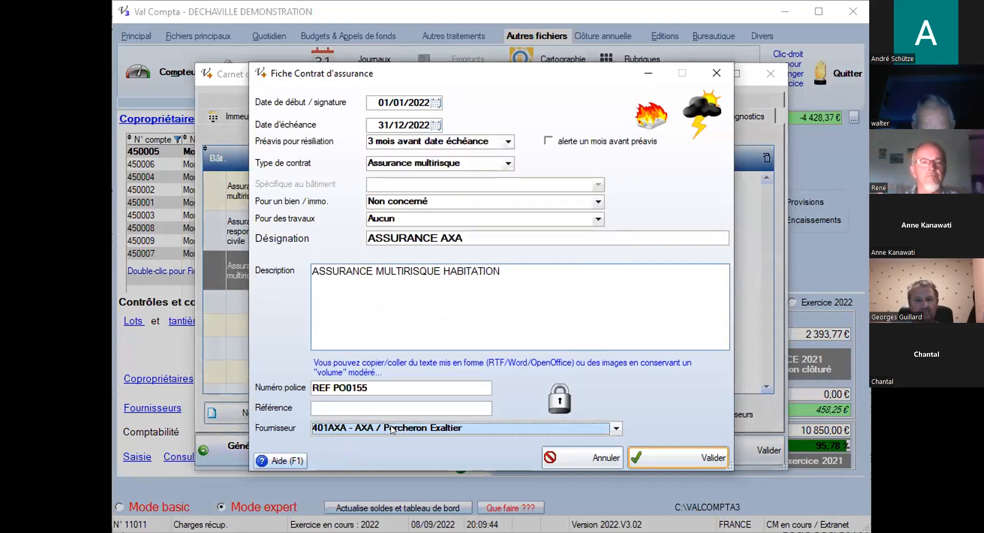
{"action": "left_click", "coordinate": [586, 465]}
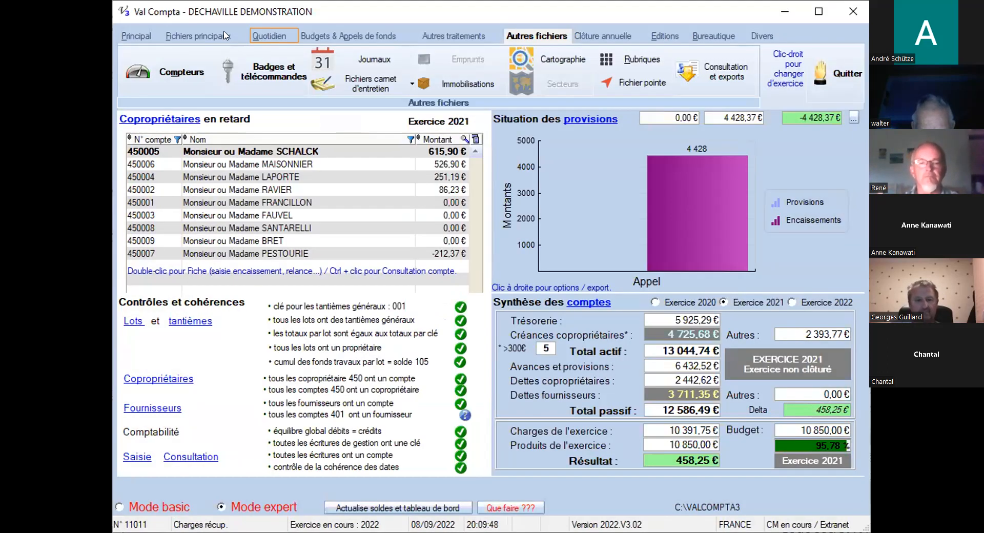
Open the AXA supplier's record from the supplier management list
{"action": "left_click", "coordinate": [226, 35]}
{"action": "left_click", "coordinate": [286, 78]}
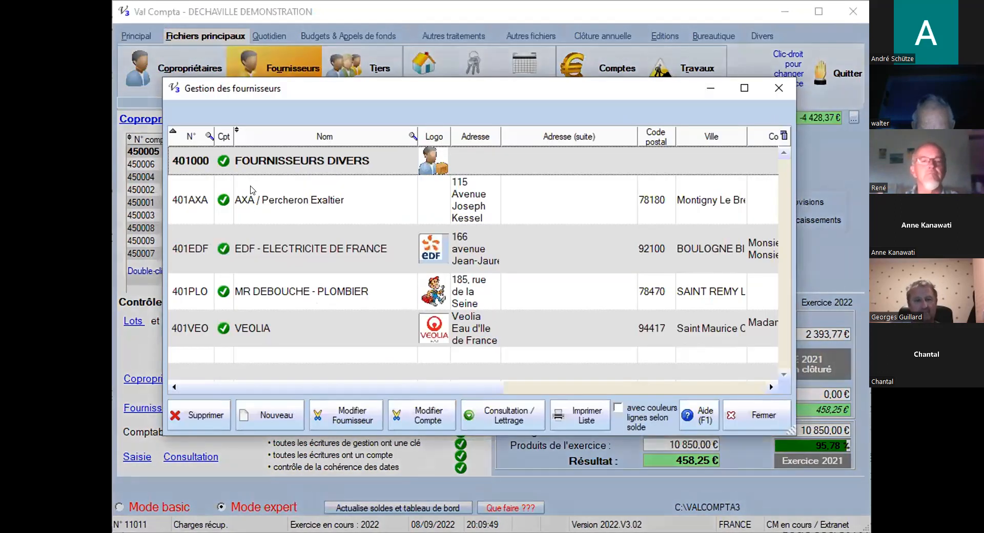
{"action": "left_click", "coordinate": [335, 211]}
{"action": "double_click", "coordinate": [334, 211]}
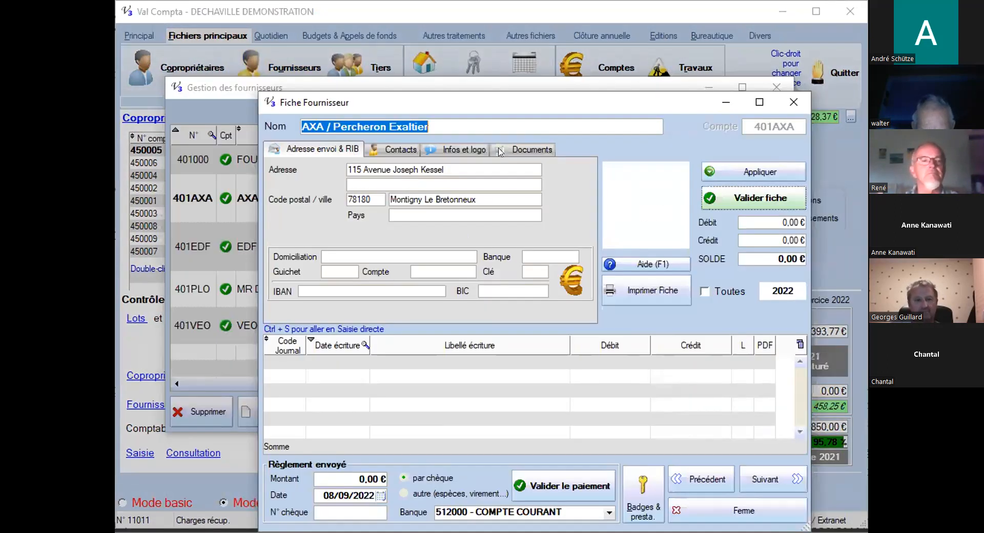
Choose declaration_sinistre_parties_communes.rtf as the template for creating a document from the supplier record
{"action": "left_click", "coordinate": [516, 150]}
{"action": "left_click", "coordinate": [428, 183]}
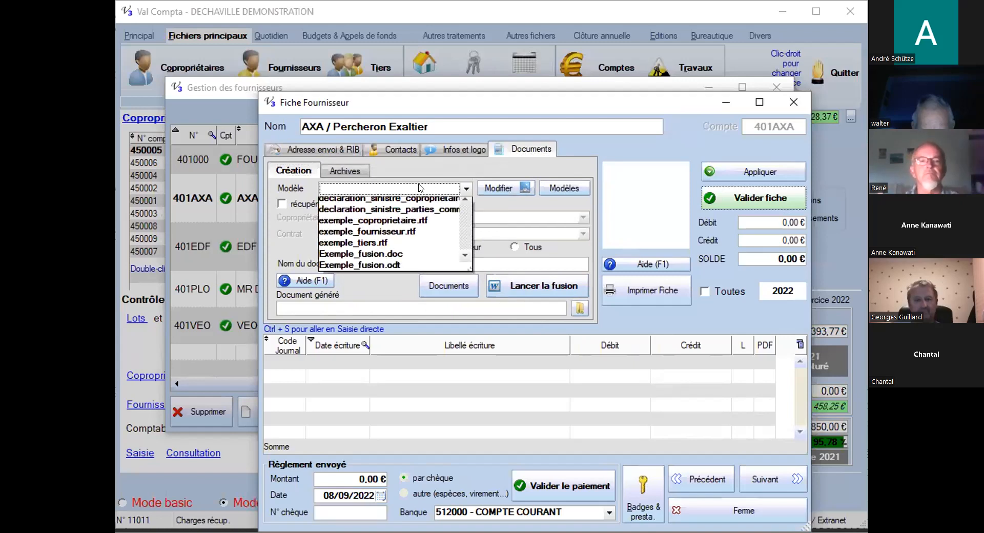
{"action": "left_click", "coordinate": [428, 213]}
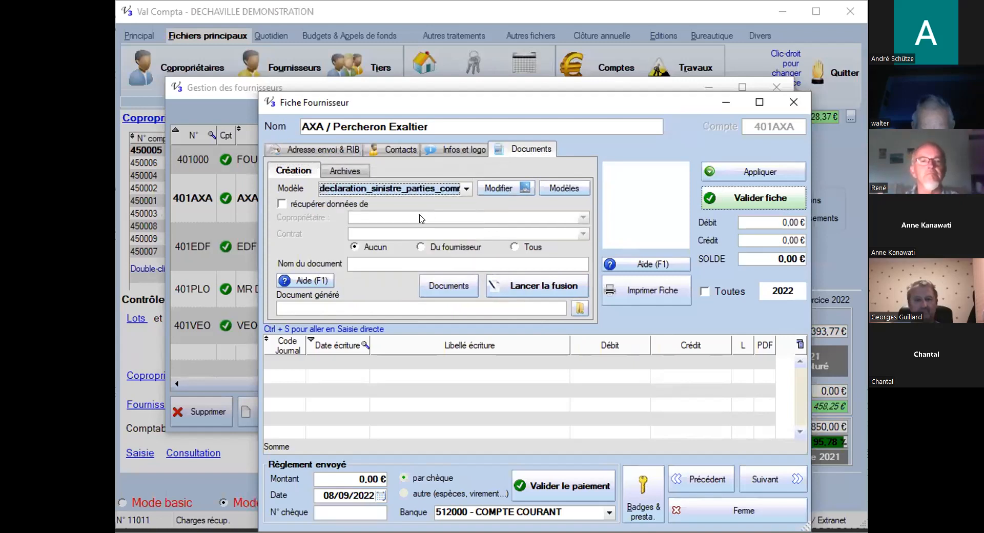
Retrieve data from a co-owner and from the supplier's ASSURANCE AXA contract for the document being created
{"action": "left_click", "coordinate": [282, 203]}
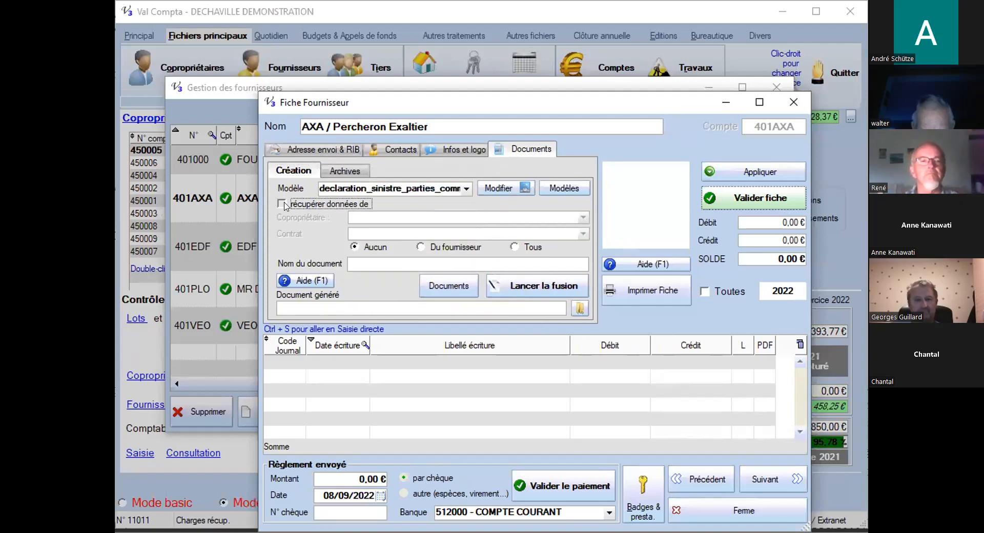
{"action": "left_click", "coordinate": [392, 219]}
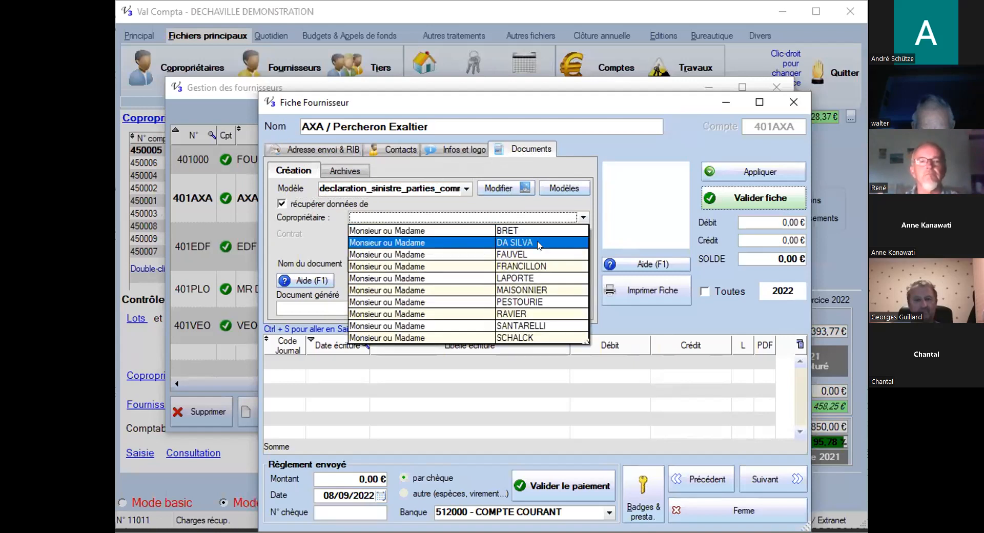
{"action": "left_click", "coordinate": [525, 266]}
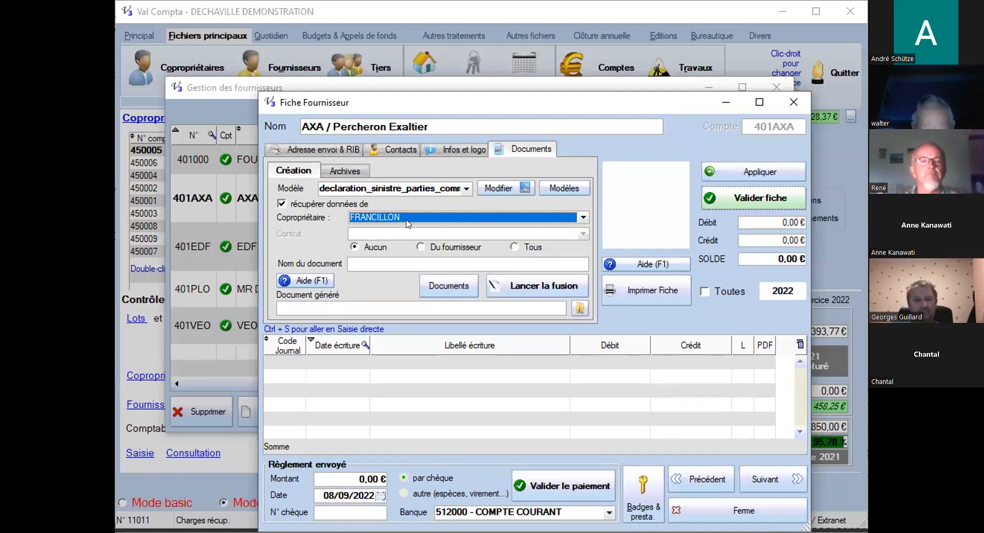
{"action": "left_click", "coordinate": [432, 247]}
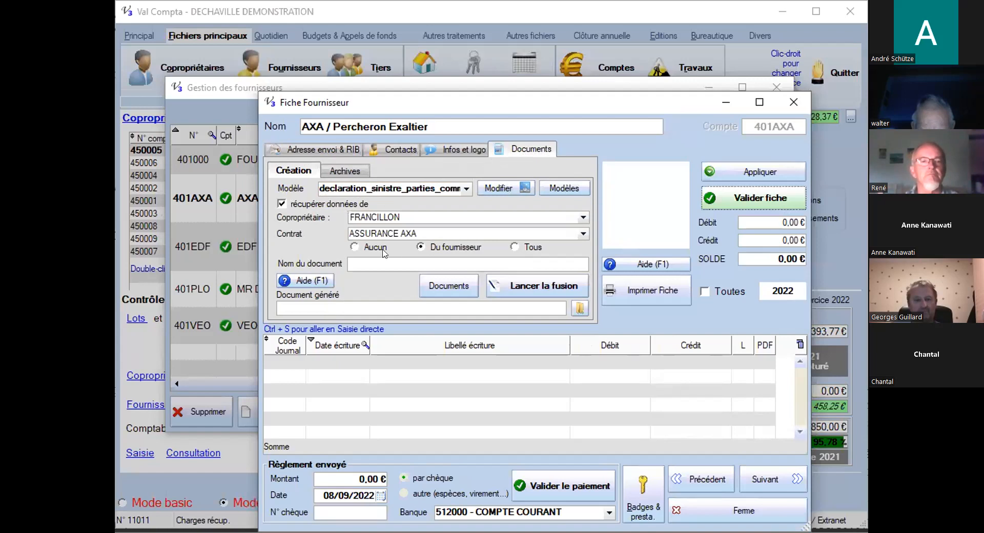
{"action": "left_click", "coordinate": [449, 234]}
{"action": "left_click", "coordinate": [434, 246]}
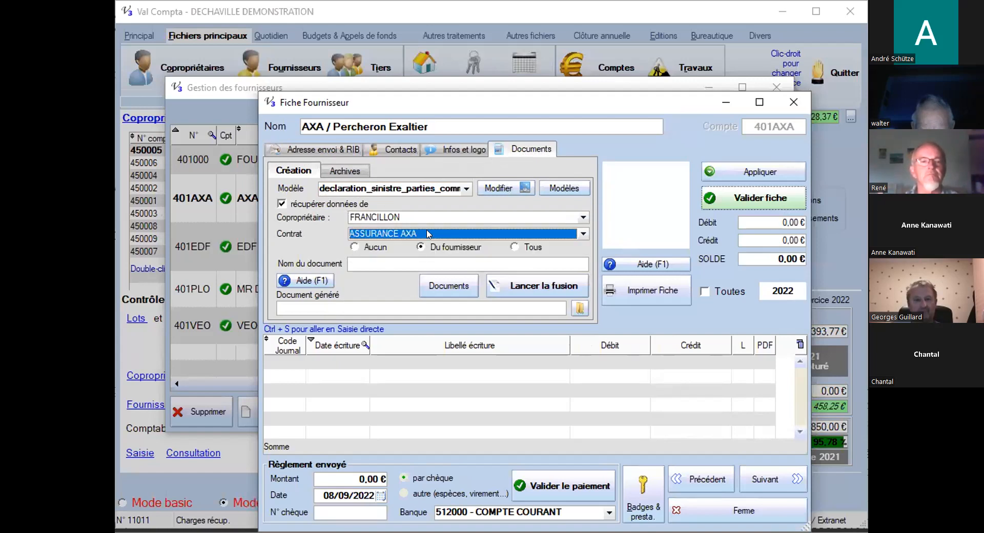
Run and confirm the merge with the selected RTF template, and decline opening the generated document
{"action": "left_click", "coordinate": [538, 286]}
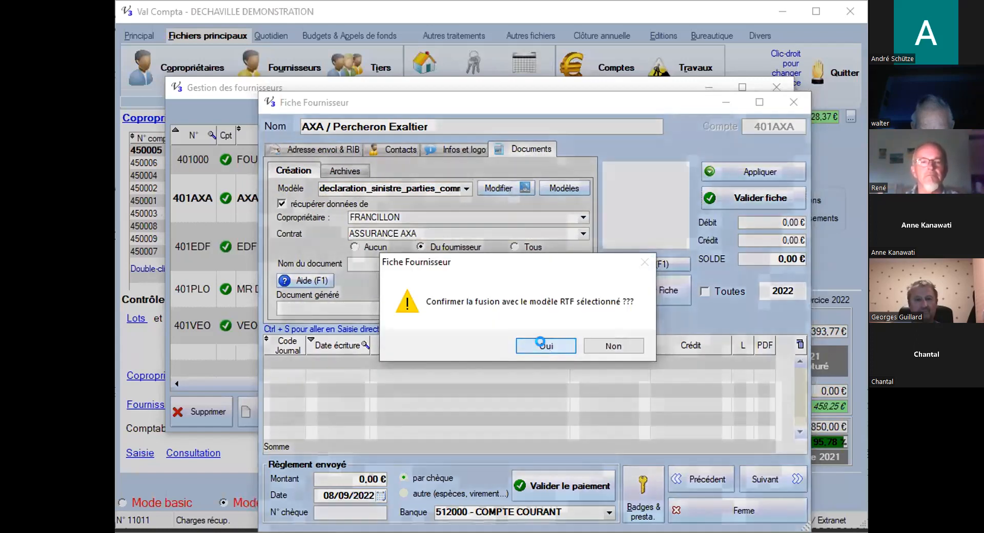
{"action": "left_click", "coordinate": [544, 345]}
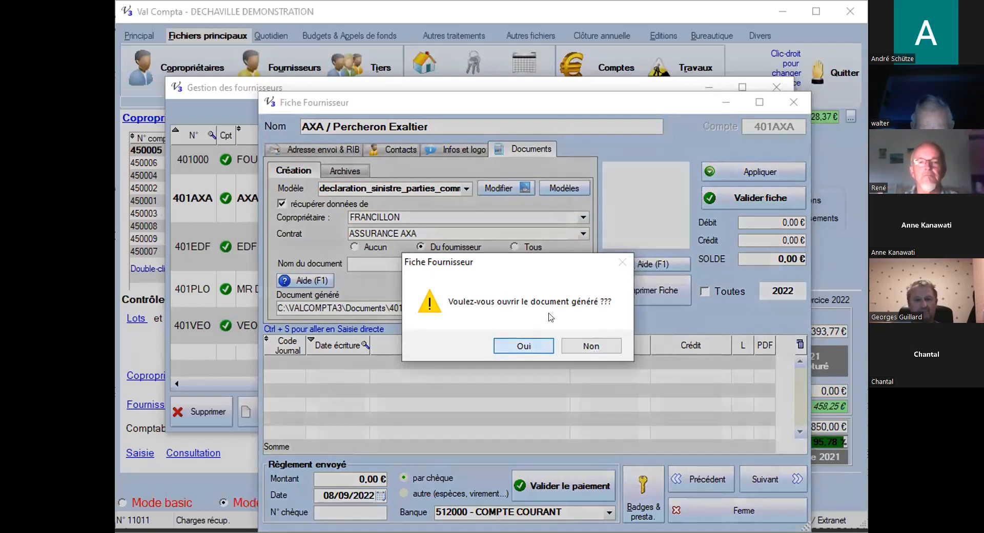
{"action": "left_click_drag", "start_coordinate": [557, 259], "coordinate": [561, 236]}
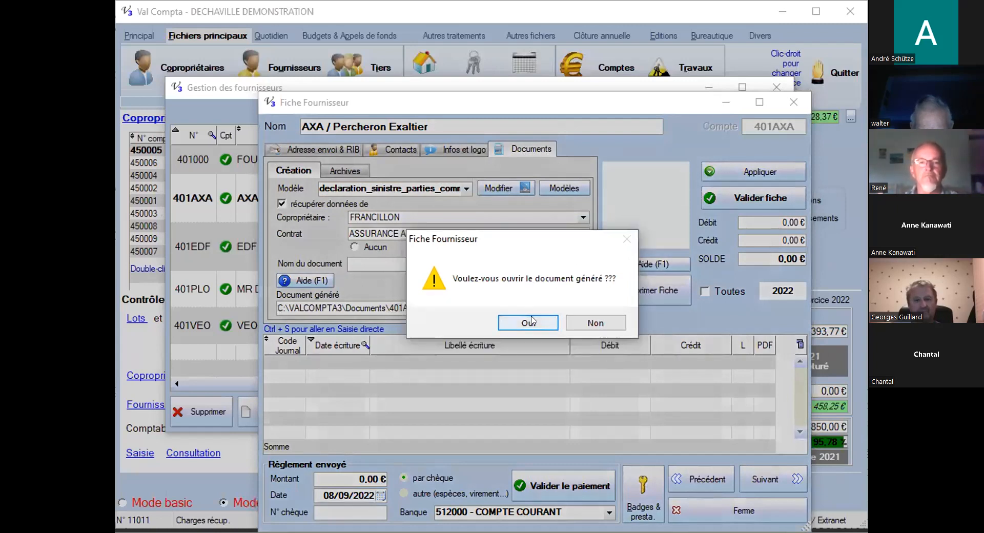
{"action": "left_click", "coordinate": [595, 324]}
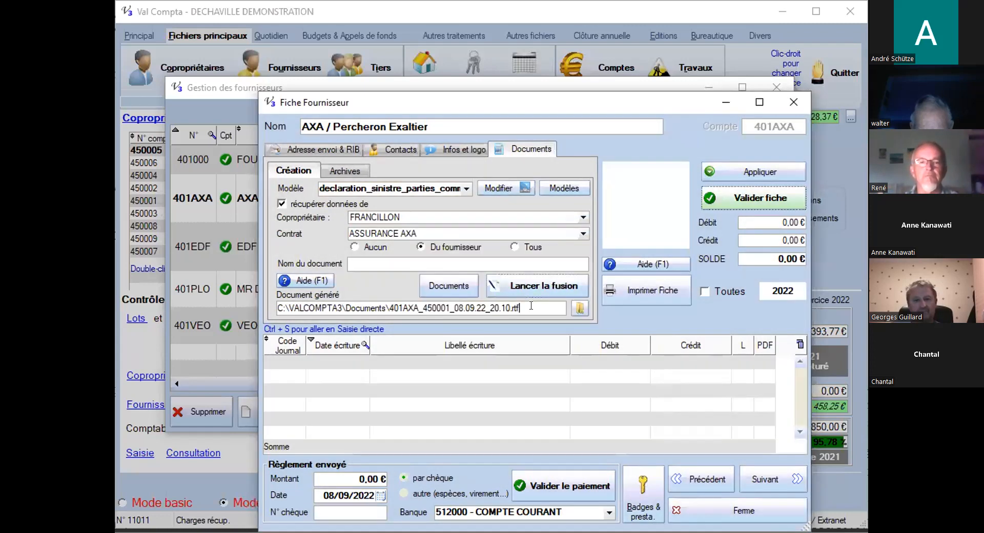
Check the generated document's path, and open that newly merged AXA letter from the Documents folder in the RTF editor
{"action": "left_click_drag", "start_coordinate": [395, 308], "coordinate": [242, 297]}
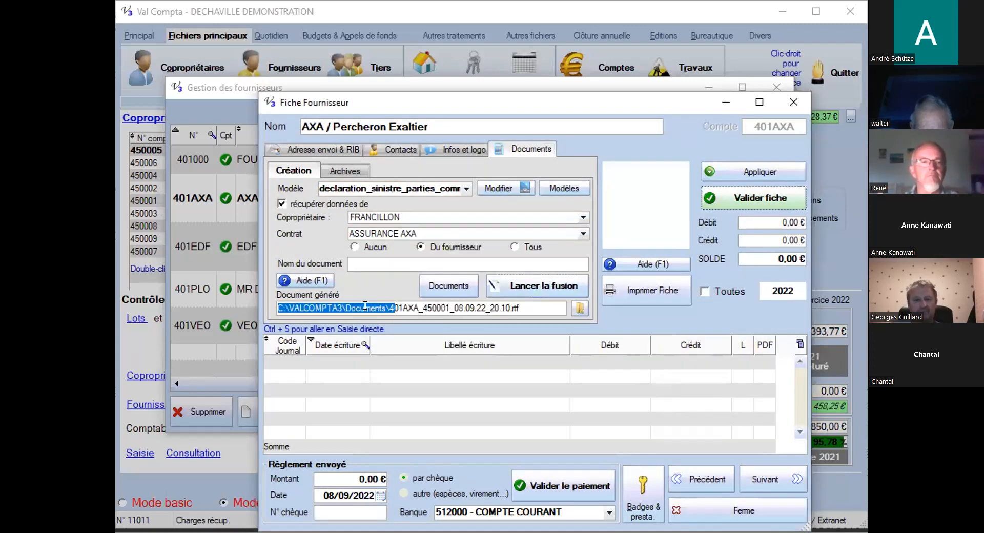
{"action": "left_click", "coordinate": [388, 306]}
{"action": "left_click_drag", "start_coordinate": [388, 307], "coordinate": [518, 307]}
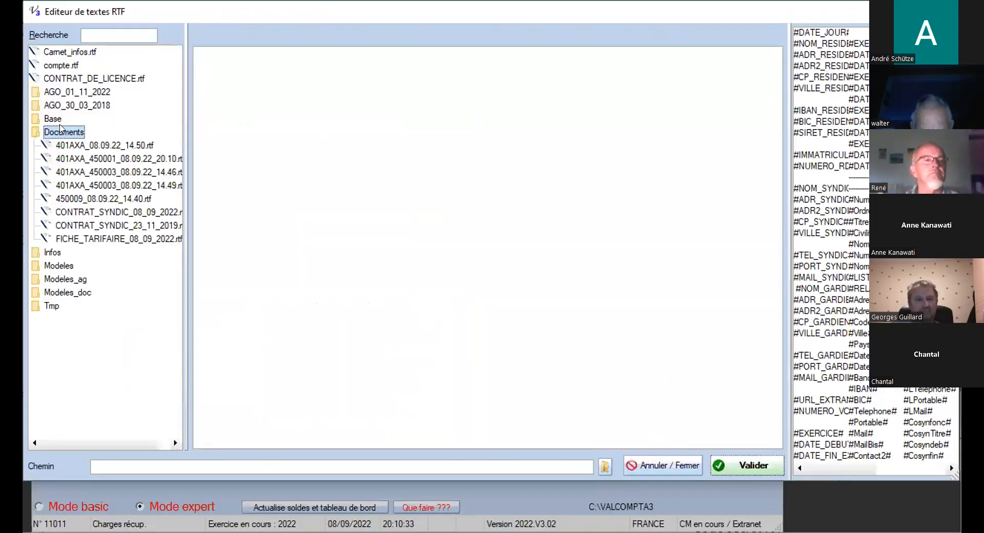
{"action": "left_click_drag", "start_coordinate": [184, 156], "coordinate": [277, 160]}
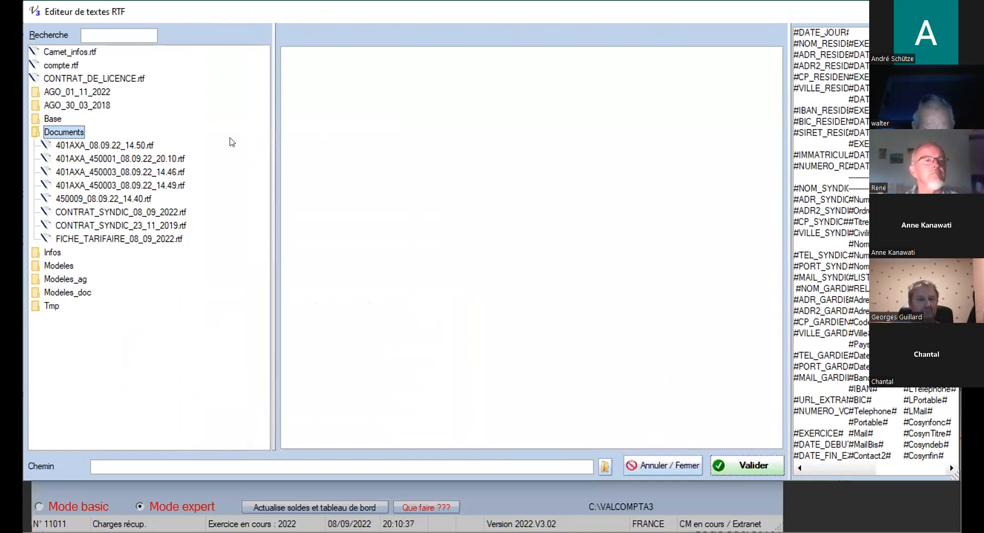
{"action": "left_click", "coordinate": [174, 160]}
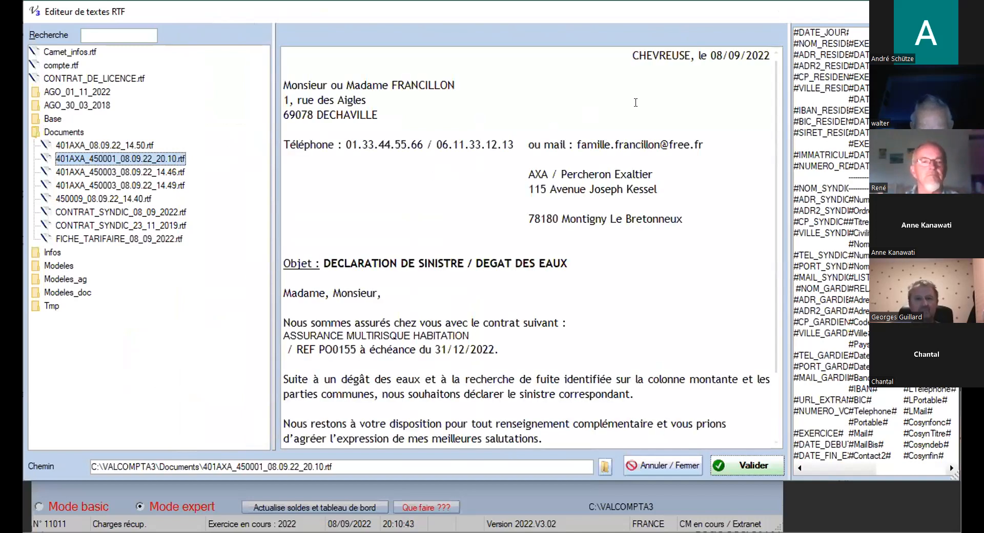
Review the claim letter's merged date, co-owner details, insurer address, and insurance contract name, reference and expiry date
{"action": "left_click_drag", "start_coordinate": [627, 54], "coordinate": [765, 52]}
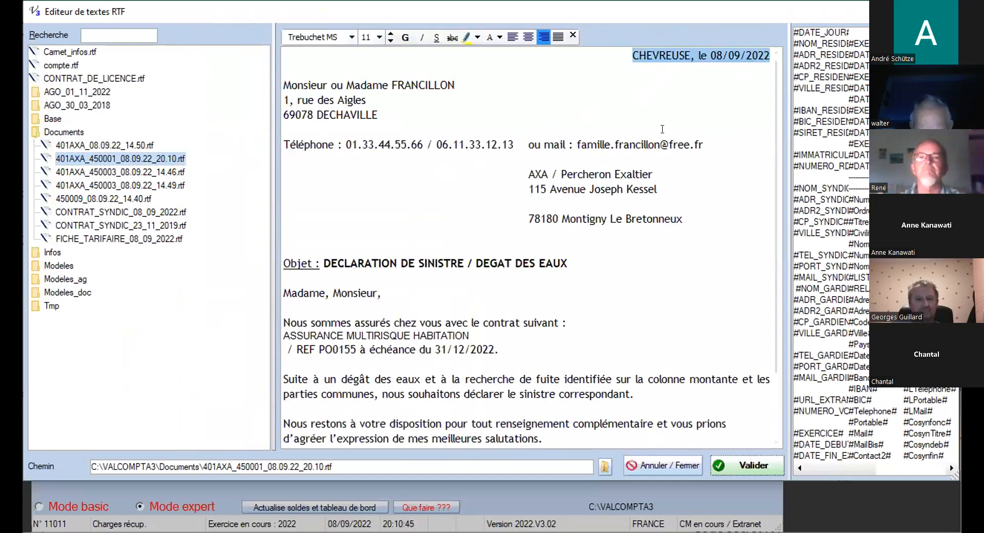
{"action": "left_click_drag", "start_coordinate": [390, 115], "coordinate": [265, 82]}
{"action": "left_click", "coordinate": [694, 219]}
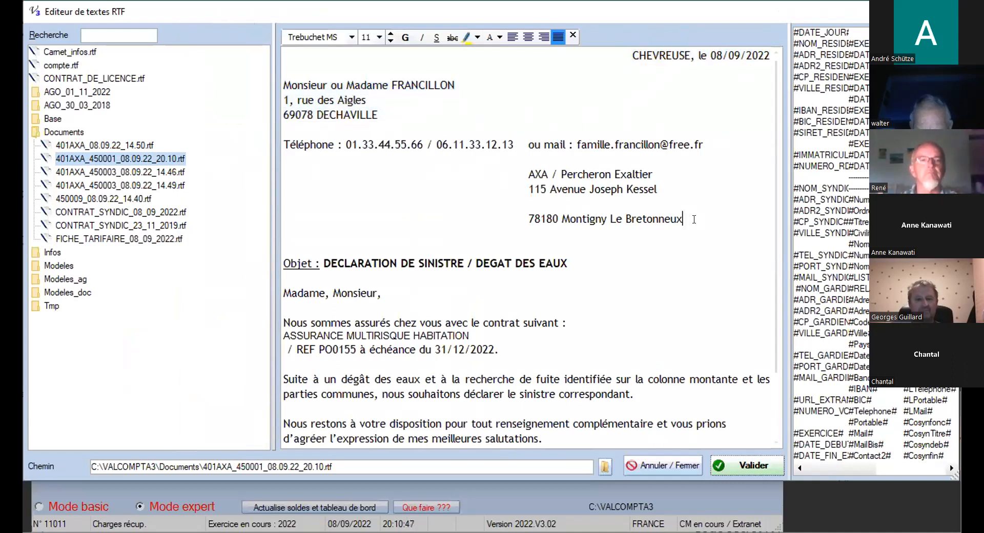
{"action": "left_click_drag", "start_coordinate": [694, 219], "coordinate": [520, 172]}
{"action": "left_click_drag", "start_coordinate": [498, 350], "coordinate": [293, 351]}
{"action": "left_click_drag", "start_coordinate": [505, 345], "coordinate": [271, 326]}
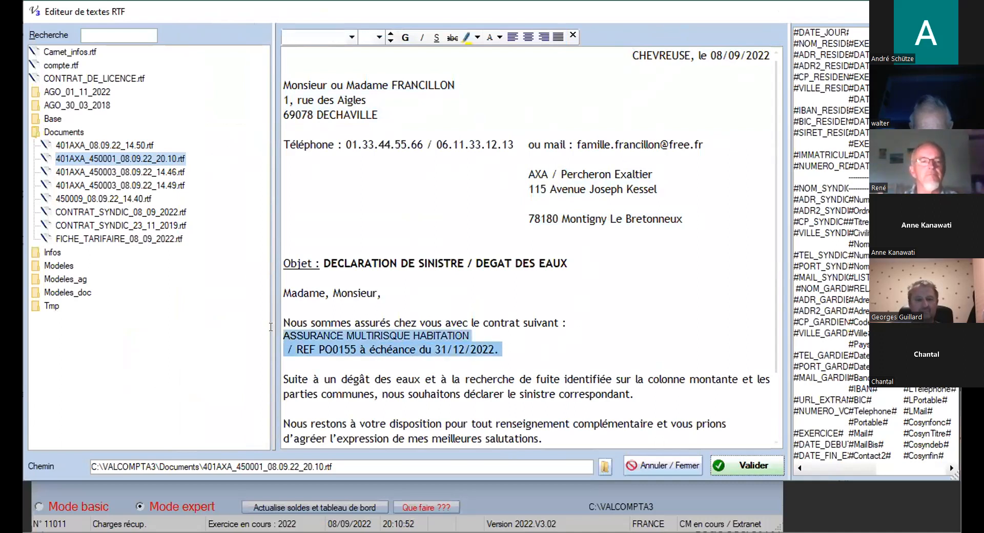
{"action": "left_click", "coordinate": [486, 294]}
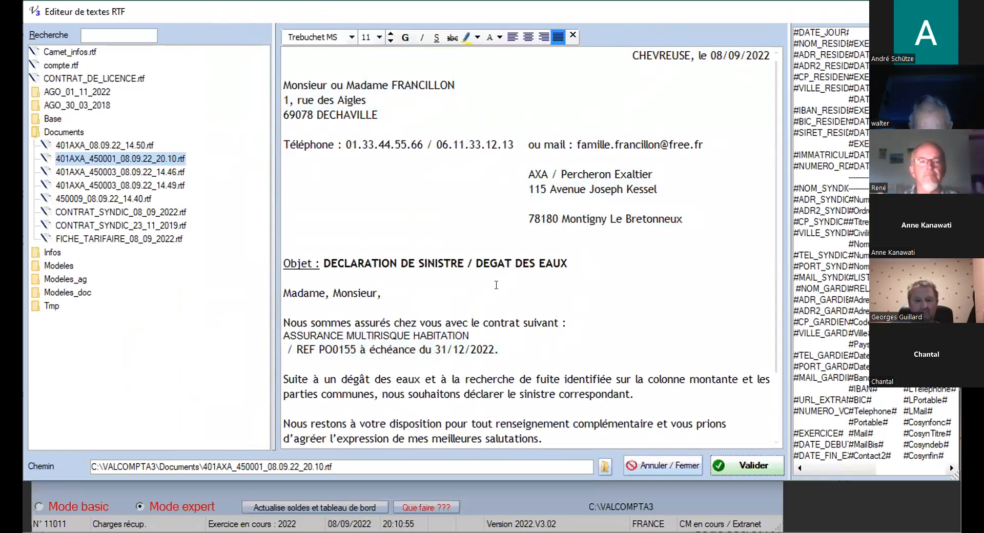
{"action": "left_click", "coordinate": [491, 235]}
Examine the available merge keywords up to the supplier, contract and third-party fields, and close the RTF editor
{"action": "left_click_drag", "start_coordinate": [788, 252], "coordinate": [457, 255]}
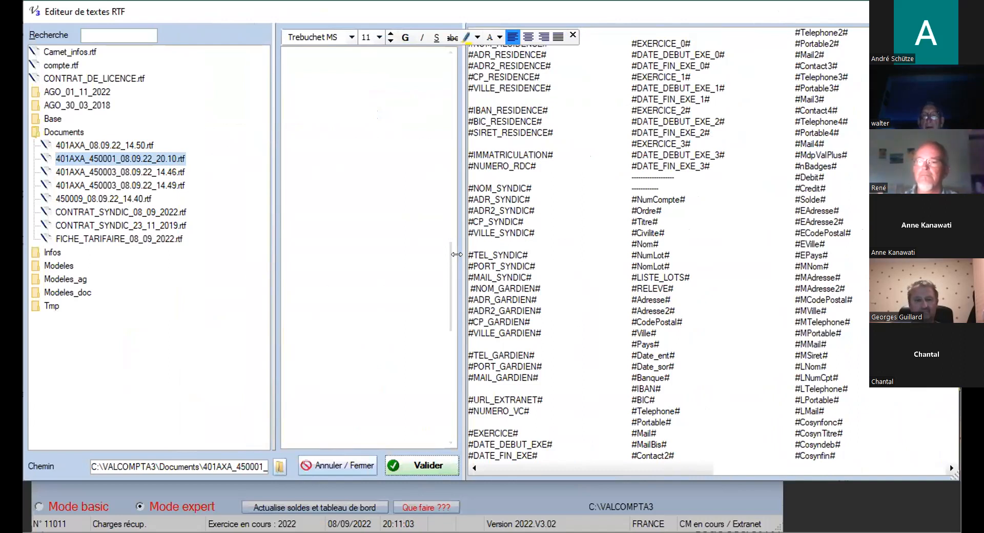
{"action": "left_click_drag", "start_coordinate": [457, 255], "coordinate": [463, 254]}
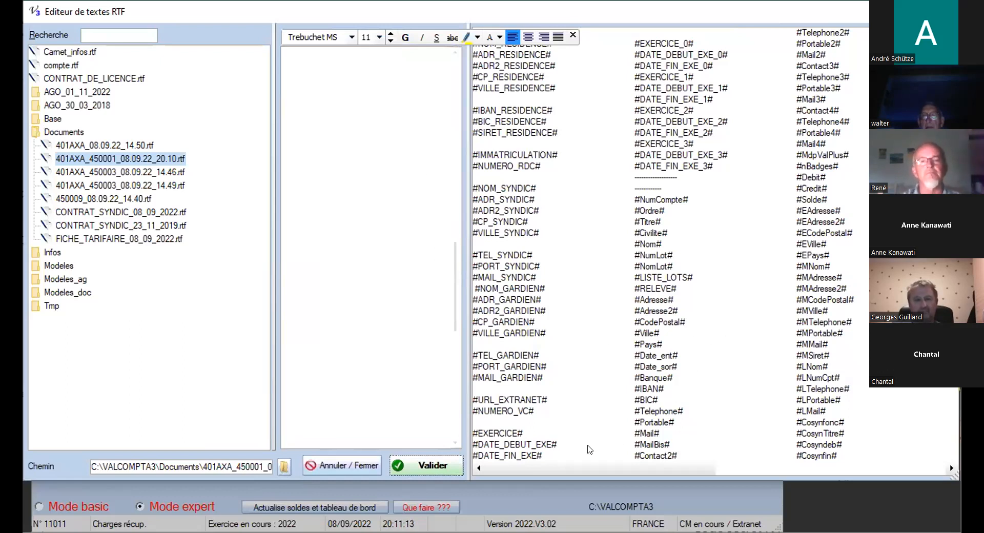
{"action": "left_click_drag", "start_coordinate": [681, 470], "coordinate": [920, 472]}
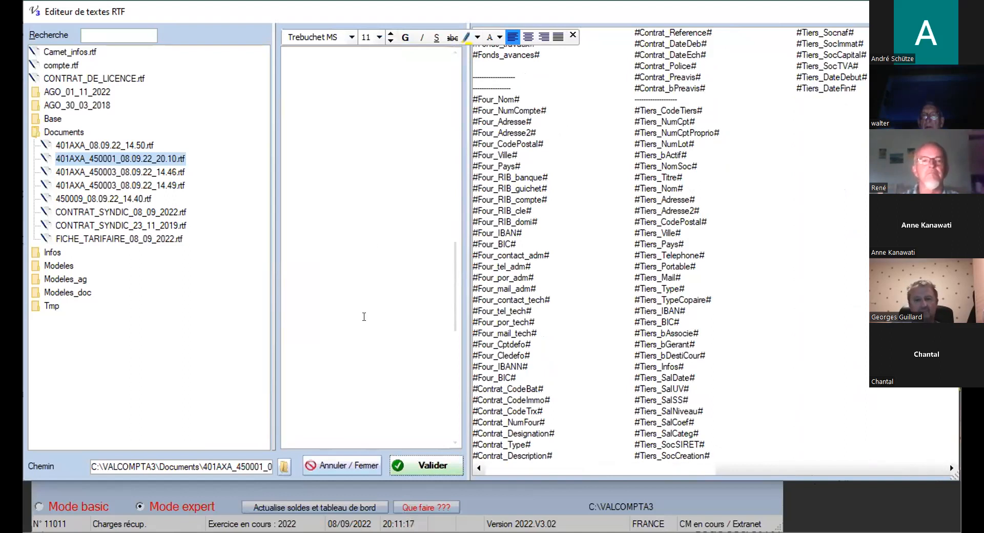
{"action": "left_click", "coordinate": [338, 468]}
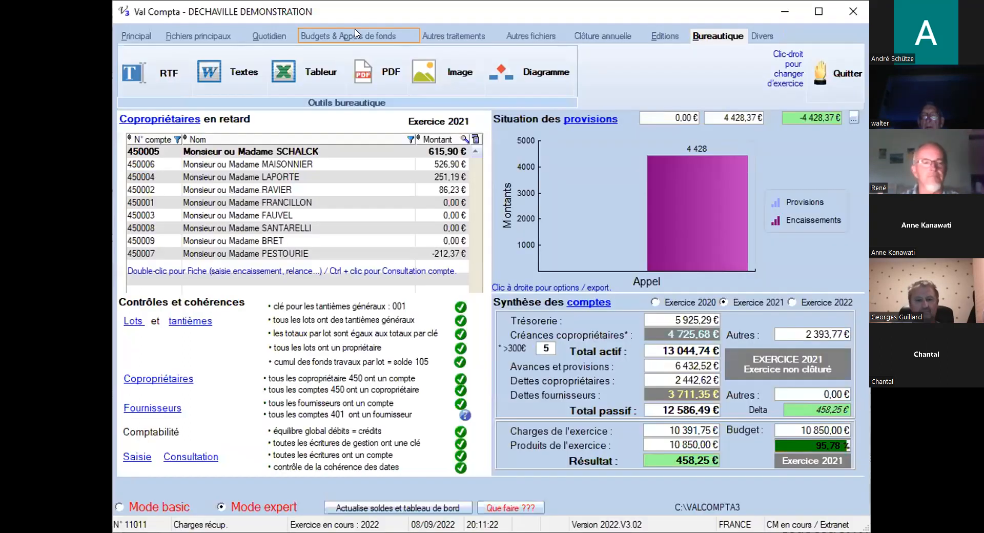
Open the header template entete.rtf from the fund call management
{"action": "left_click", "coordinate": [358, 35]}
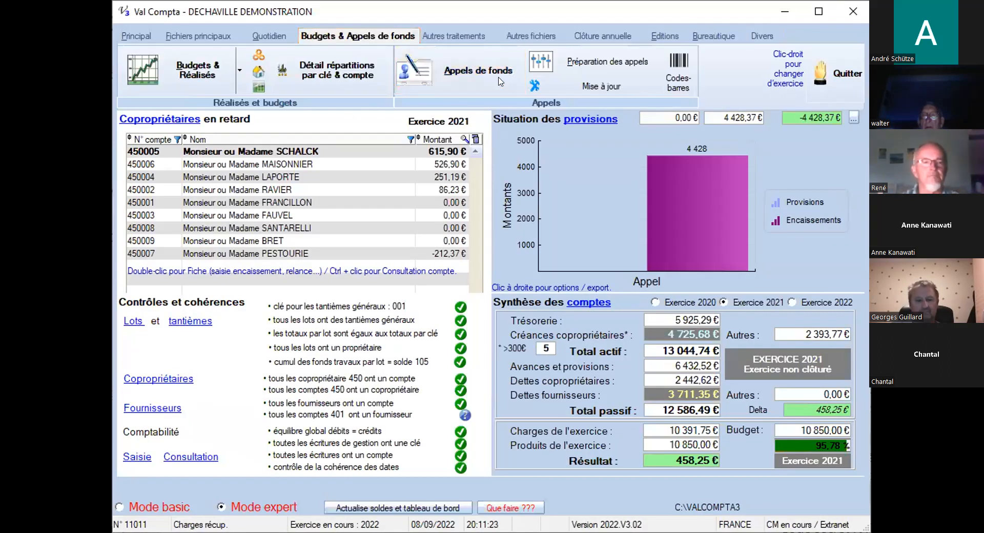
{"action": "left_click", "coordinate": [492, 77]}
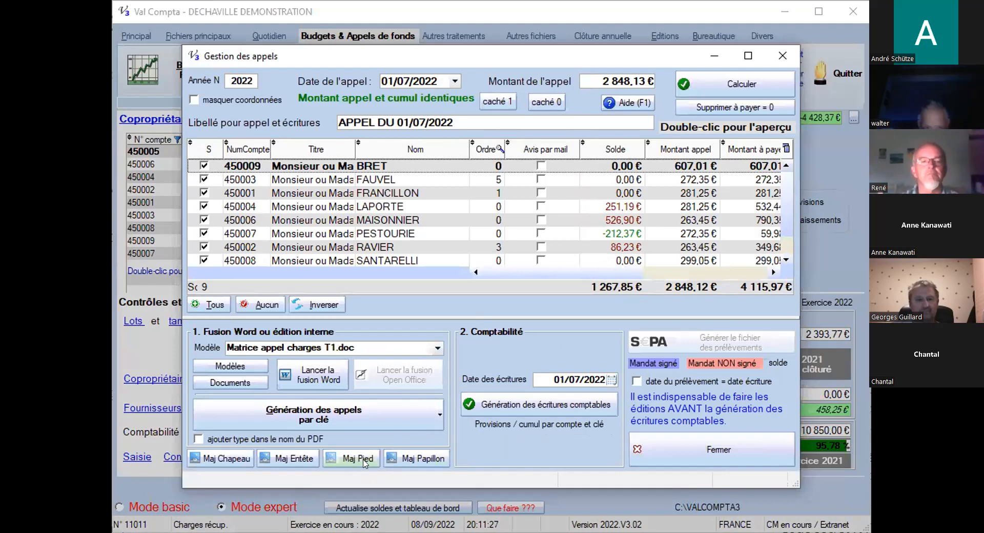
{"action": "left_click", "coordinate": [300, 459]}
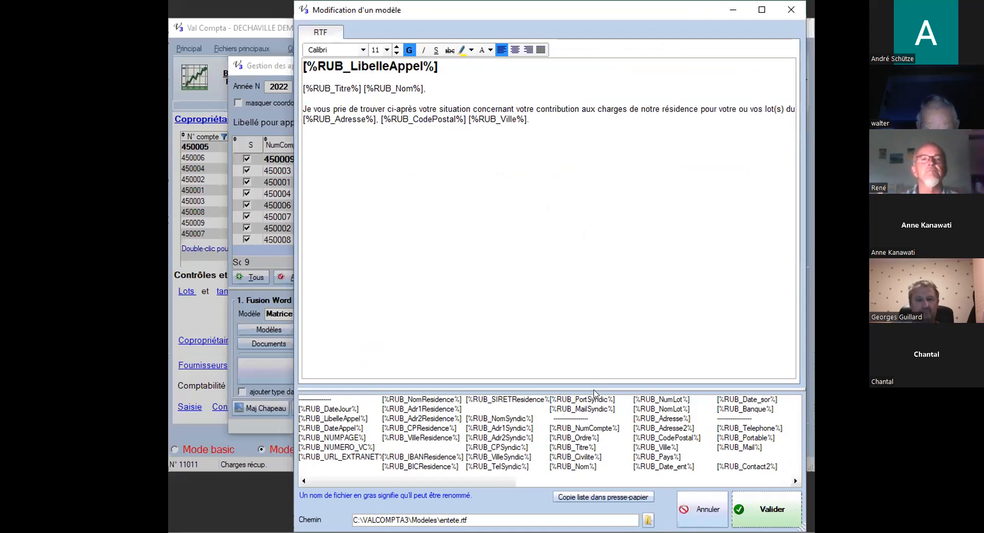
Enlarge the template's merge-field list and examine the fields available, including Contact4 and DATE_LIMITE
{"action": "left_click_drag", "start_coordinate": [559, 269], "coordinate": [549, 208]}
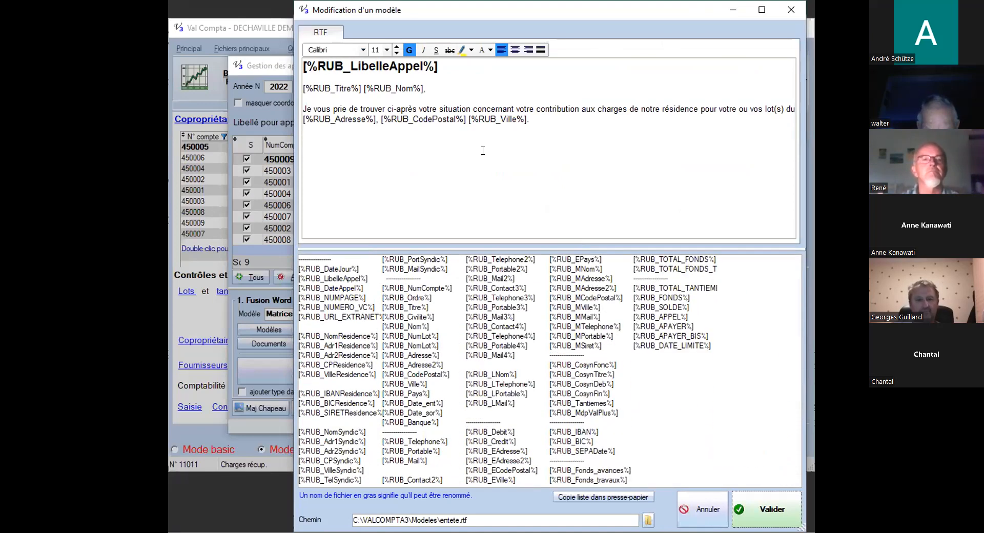
{"action": "left_click", "coordinate": [510, 330]}
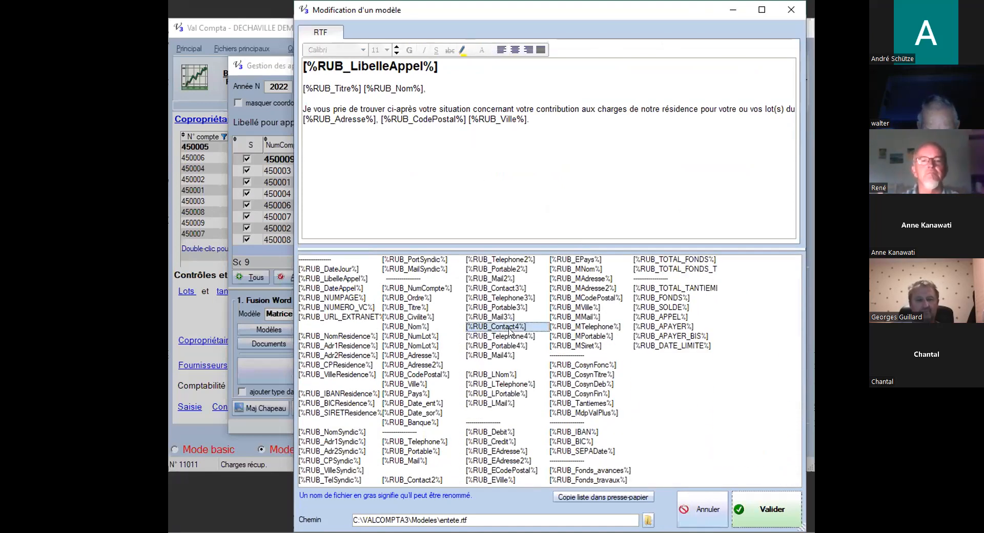
{"action": "left_click", "coordinate": [485, 168]}
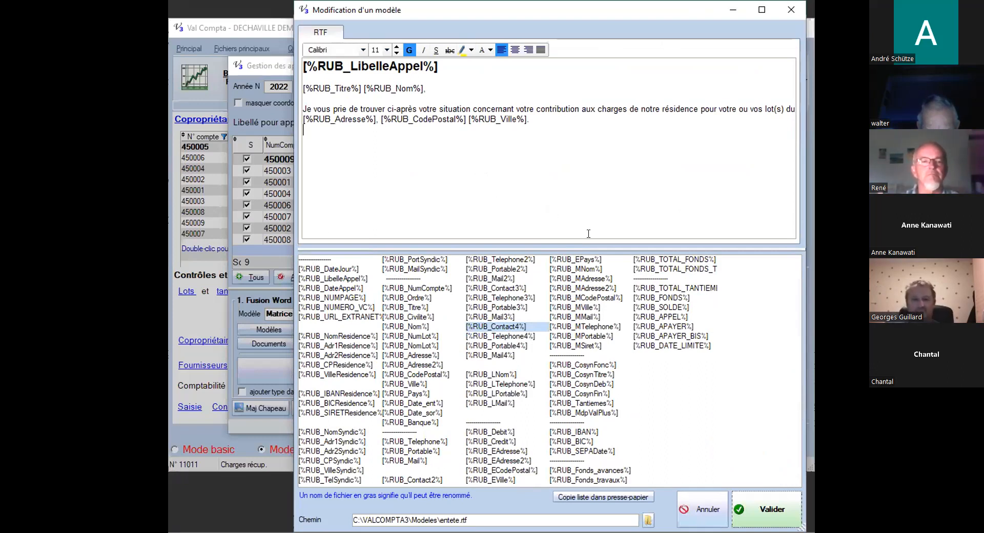
{"action": "left_click", "coordinate": [674, 347]}
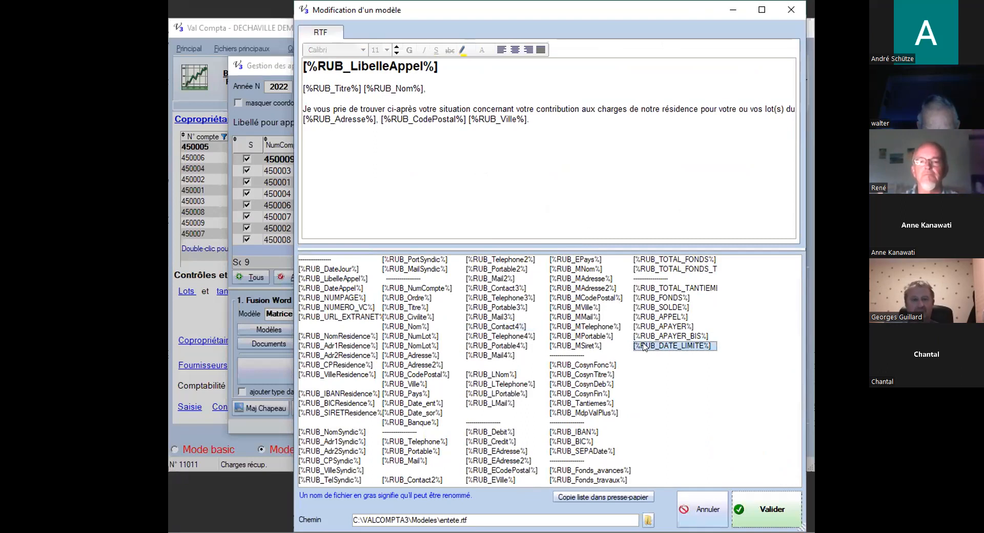
{"action": "left_click", "coordinate": [576, 159]}
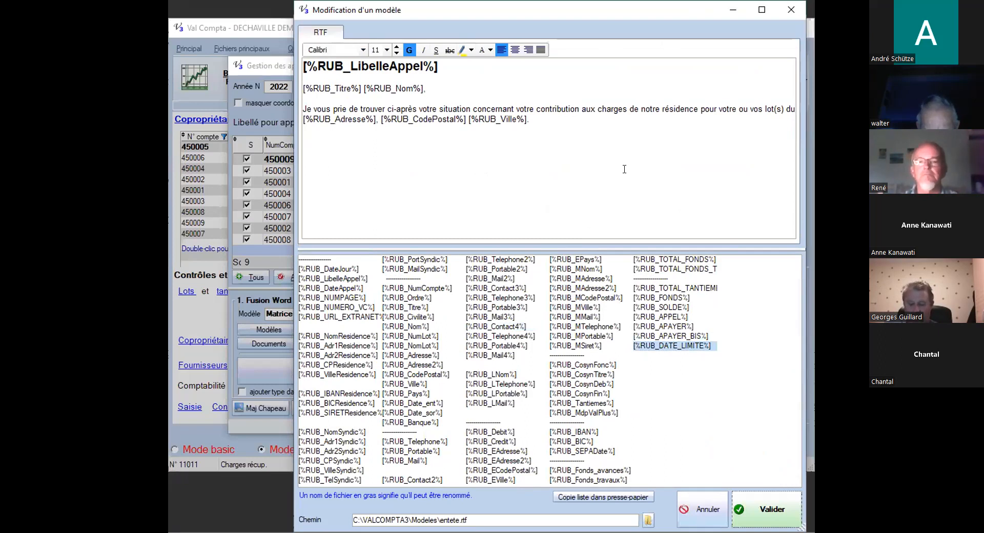
Insert the [%RUB_Fonds_avances%] and [%RUB_Fonds_travaux%] fields side by side on a line below the address paragraph
{"action": "left_click", "coordinate": [609, 471]}
{"action": "left_click_drag", "start_coordinate": [590, 474], "coordinate": [349, 154]}
{"action": "key", "text": "Return"}
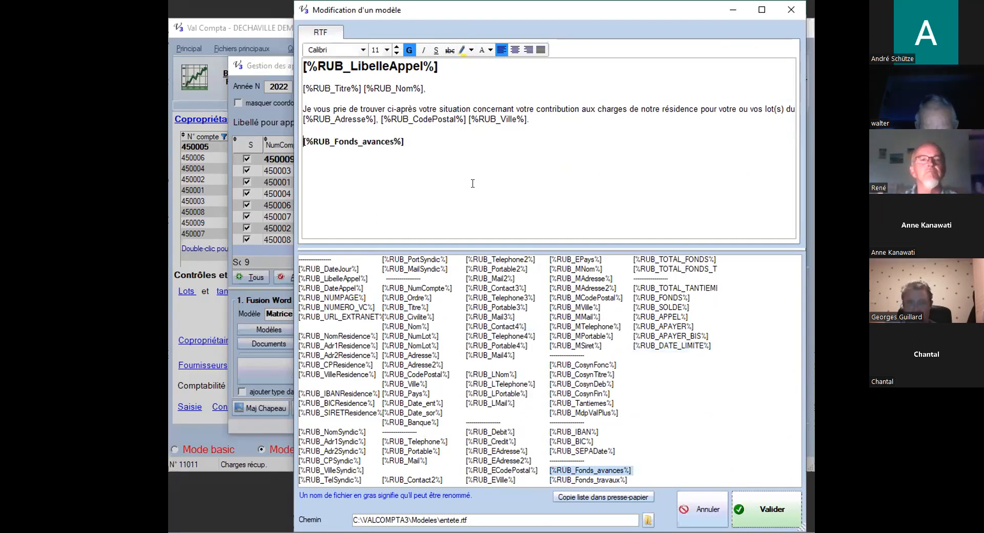
{"action": "left_click_drag", "start_coordinate": [608, 481], "coordinate": [442, 150]}
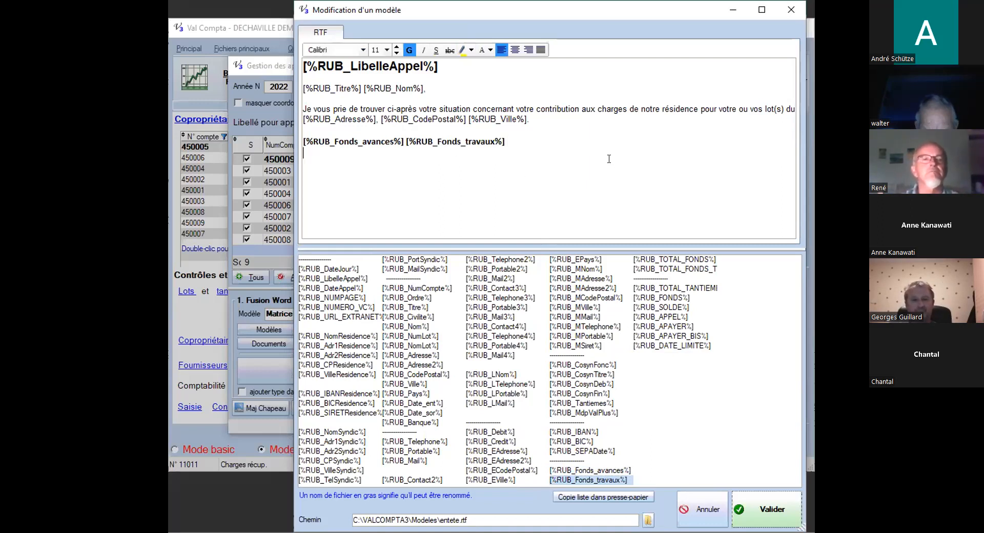
Add the [%RUB_TOTAL_FONDS%] and [%RUB_TOTAL_FONDS_TRAVAUX%] fields on the line below the fund fields, and save the header template
{"action": "left_click_drag", "start_coordinate": [702, 260], "coordinate": [373, 159]}
{"action": "left_click_drag", "start_coordinate": [693, 270], "coordinate": [442, 159]}
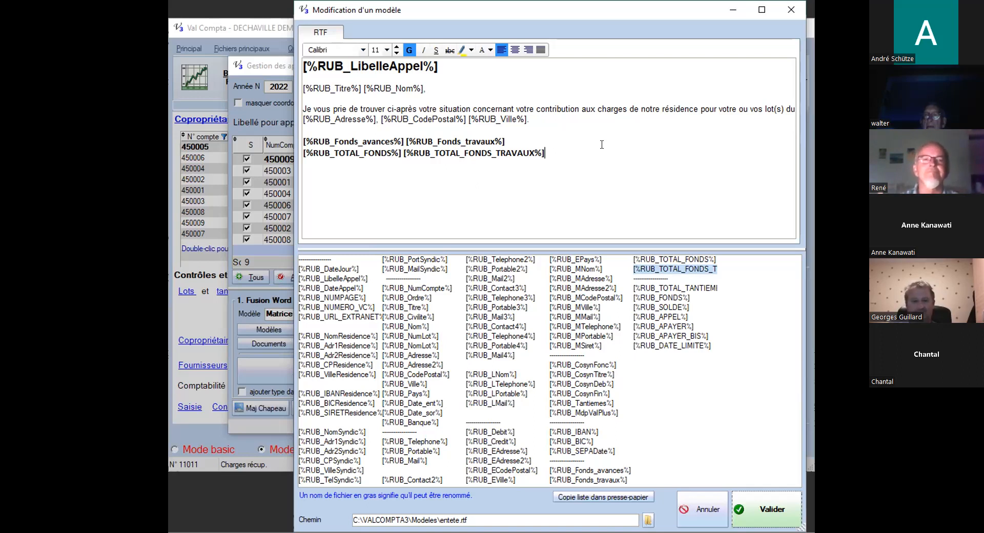
{"action": "key", "text": "Return"}
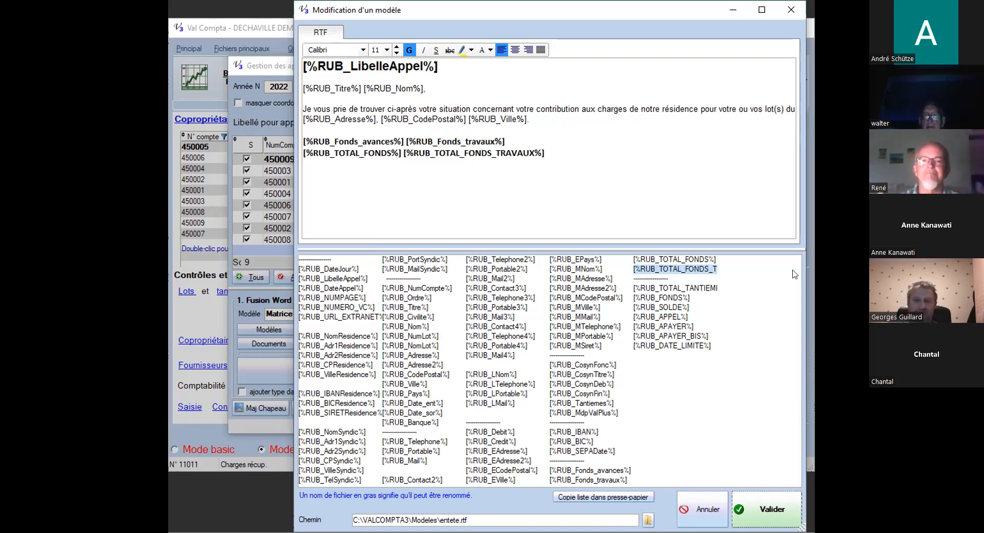
{"action": "left_click", "coordinate": [766, 509]}
{"action": "left_click", "coordinate": [546, 314]}
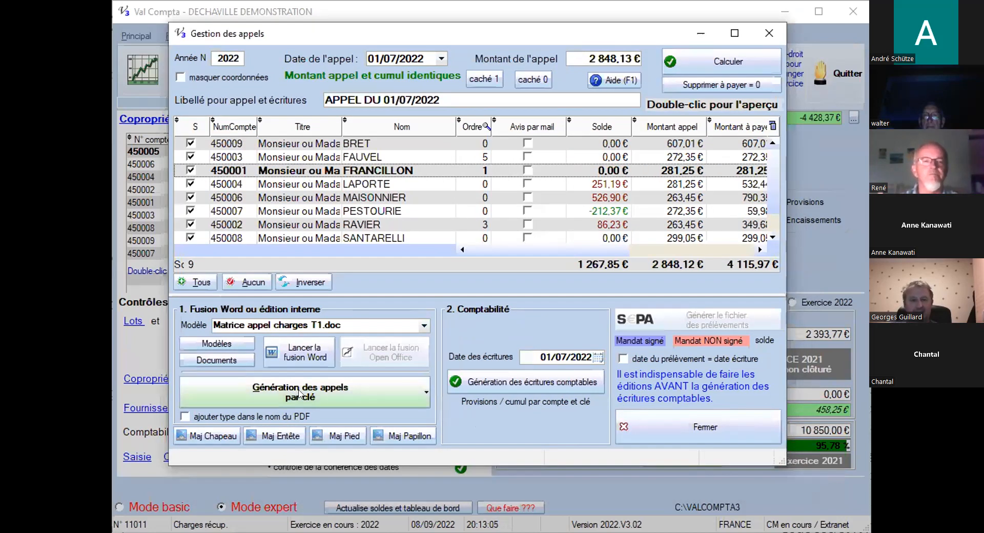
Try to generate the 01/07/2022 fund call by key for individual co-owners
{"action": "left_click", "coordinate": [301, 395]}
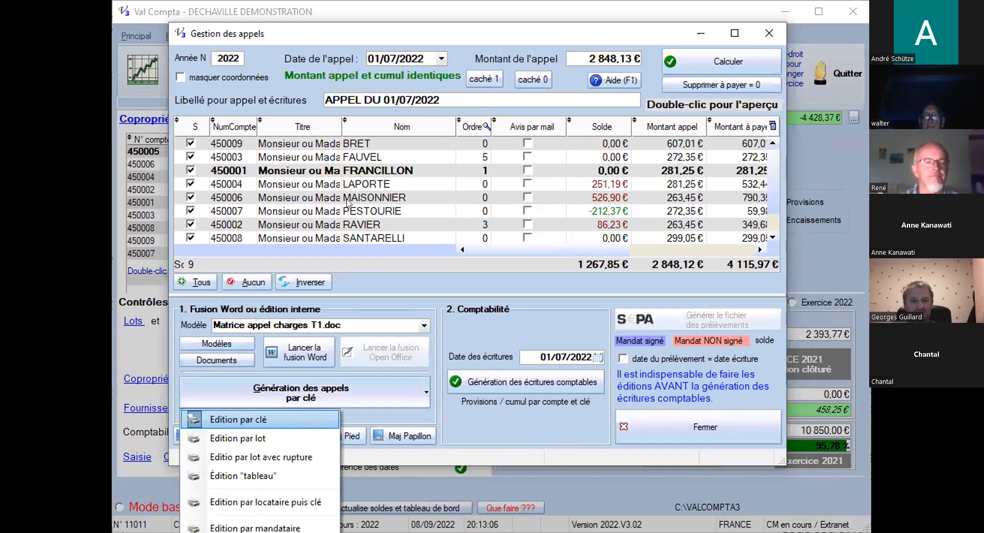
{"action": "key", "text": "Return"}
{"action": "left_click", "coordinate": [621, 352]}
{"action": "left_click", "coordinate": [366, 198]}
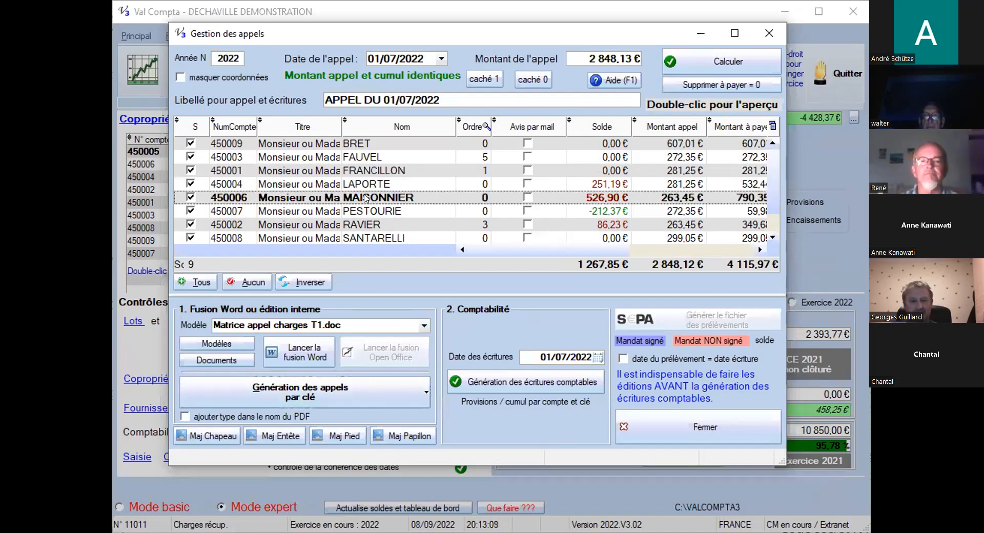
{"action": "left_click", "coordinate": [433, 169]}
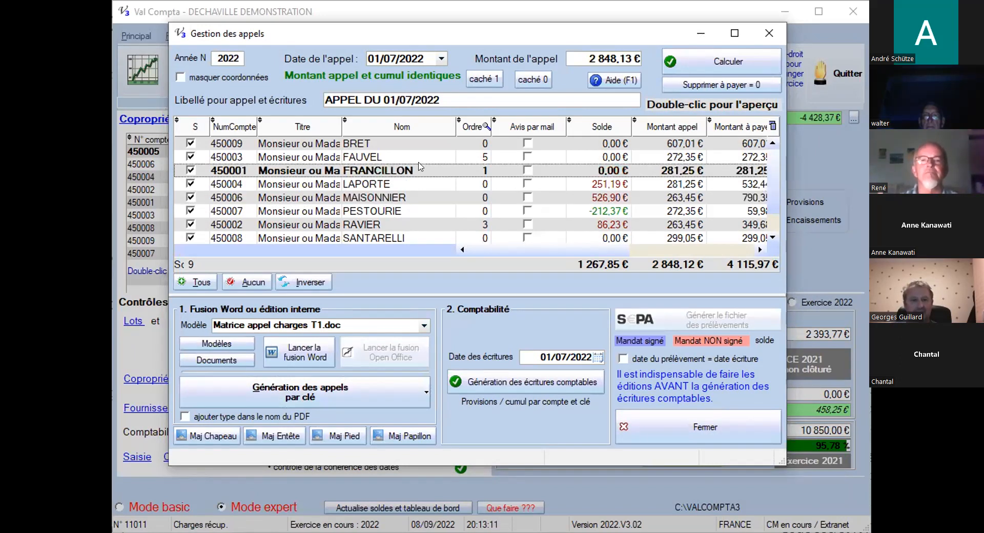
{"action": "left_click", "coordinate": [349, 156]}
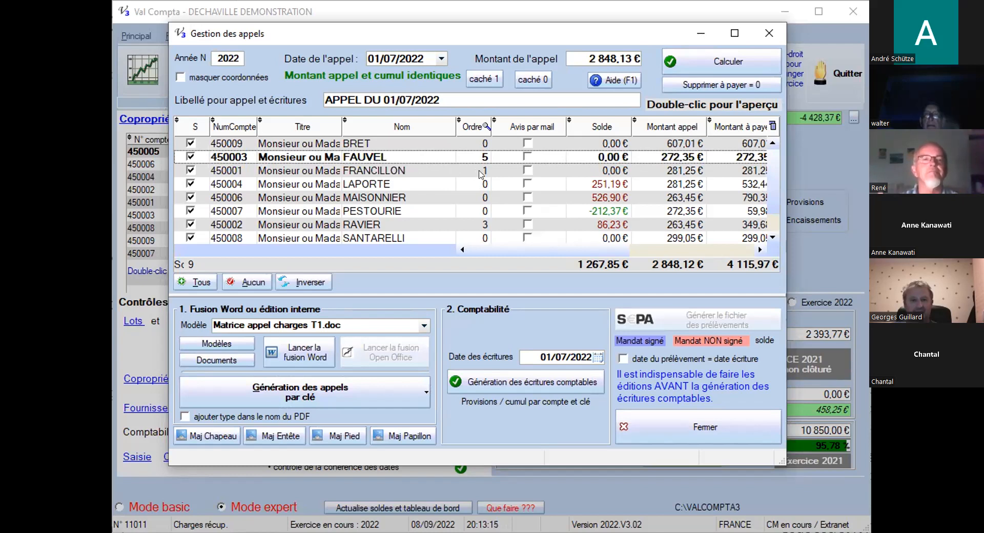
Dismiss the application error report and return to the main dashboard
{"action": "left_click", "coordinate": [476, 81]}
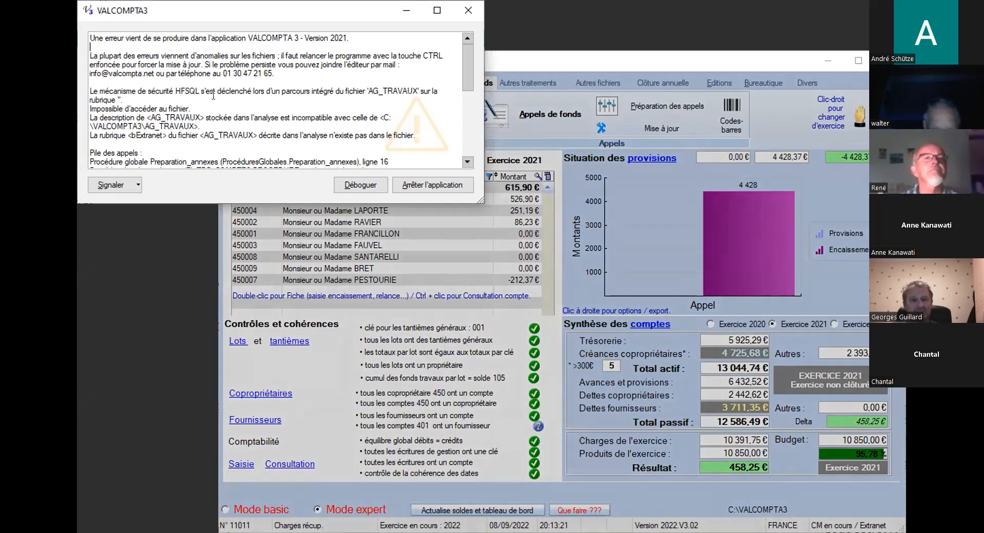
{"action": "left_click", "coordinate": [354, 183]}
{"action": "left_click", "coordinate": [380, 206]}
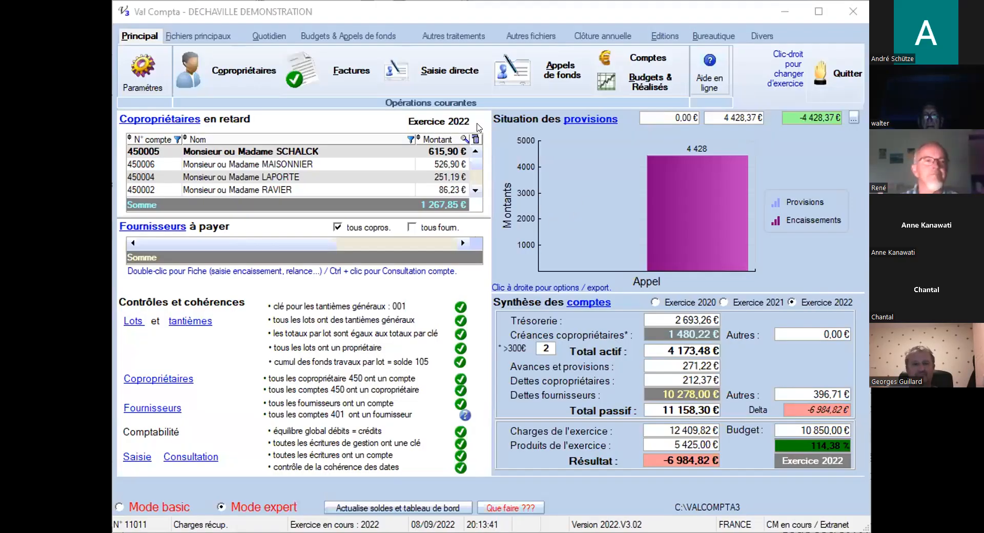
Preview one co-owner's 01/07/2022 fund call, examine the merged fund amounts below the address paragraph, and close the preview
{"action": "left_click", "coordinate": [508, 72]}
{"action": "left_click", "coordinate": [375, 170]}
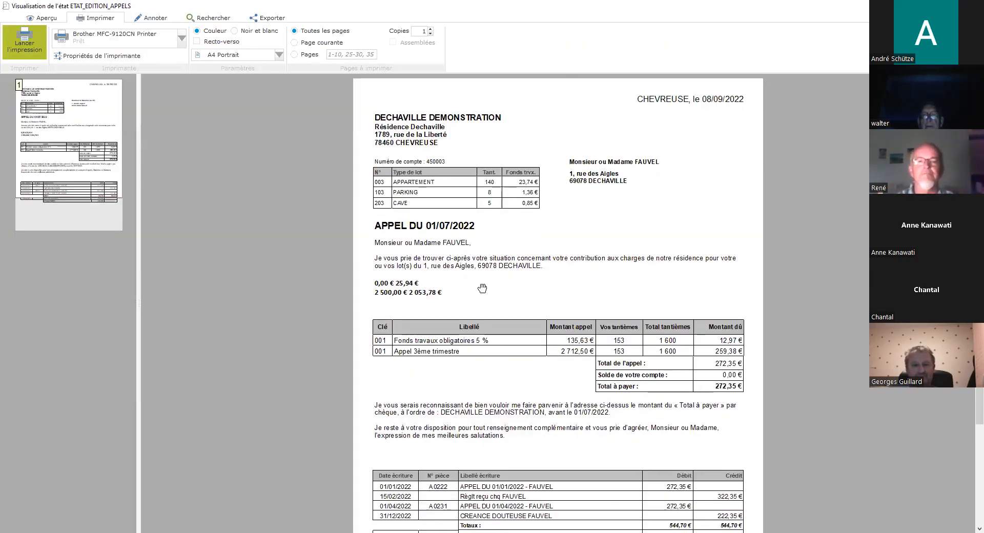
{"action": "left_click_drag", "start_coordinate": [487, 289], "coordinate": [495, 224]}
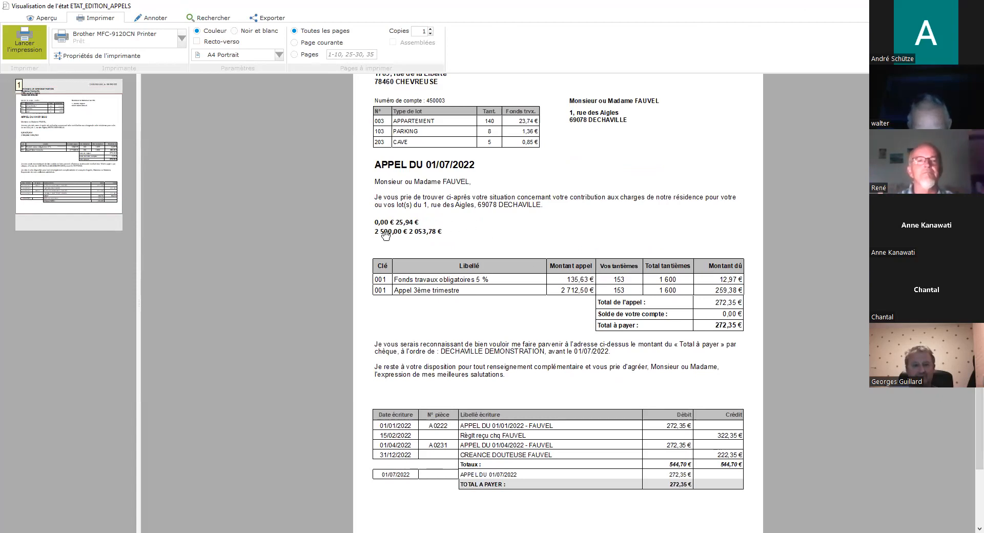
{"action": "scroll", "coordinate": [511, 174], "scroll_direction": "up", "scroll_amount": 1}
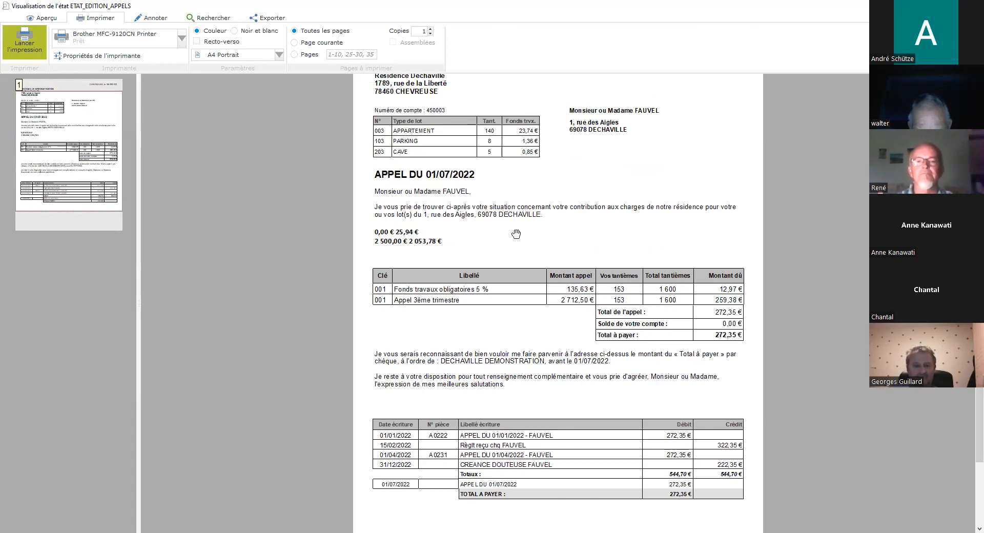
{"action": "key", "text": "Escape"}
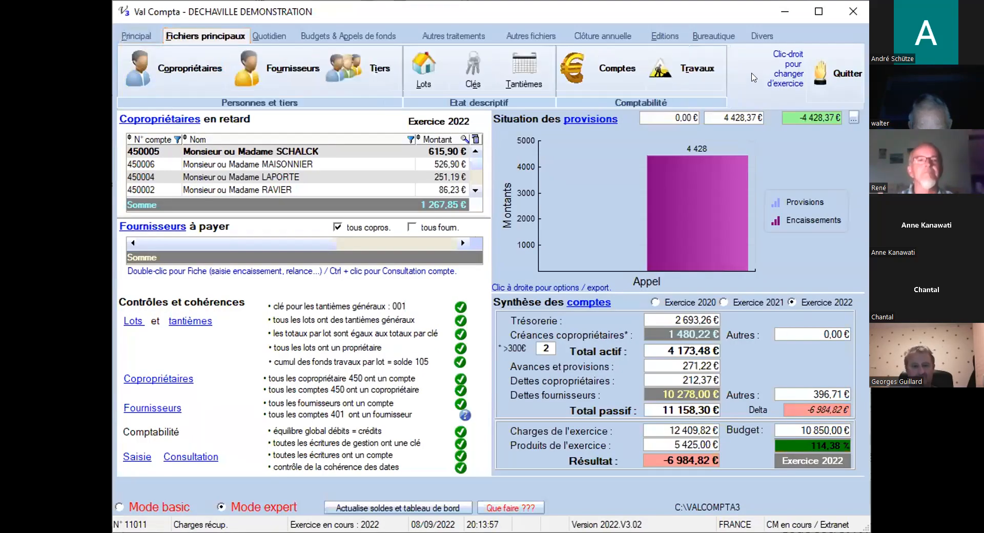
Open the co-owners list and hide its lot address, mailing address, main lot and telephone columns
{"action": "right_click", "coordinate": [753, 78]}
{"action": "key", "text": "Escape"}
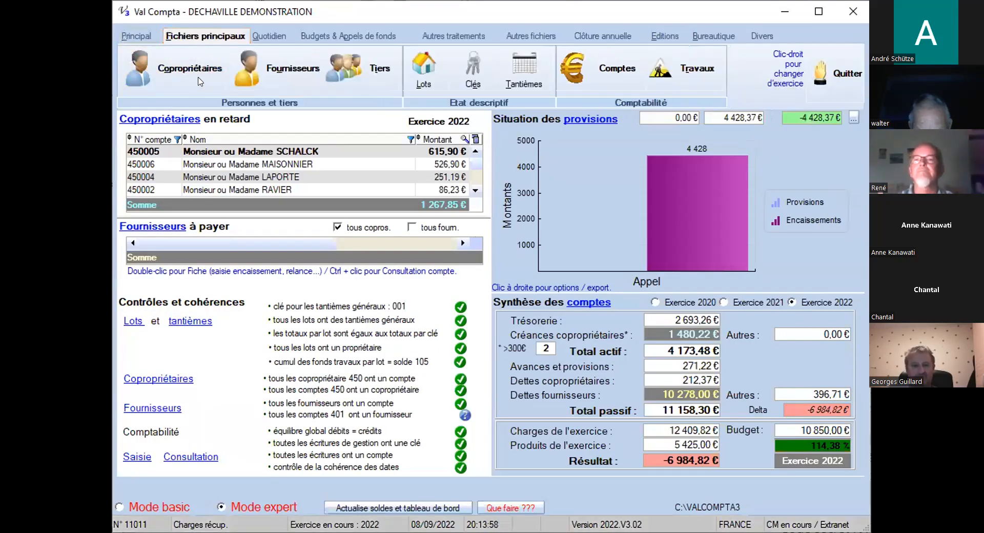
{"action": "left_click", "coordinate": [199, 80]}
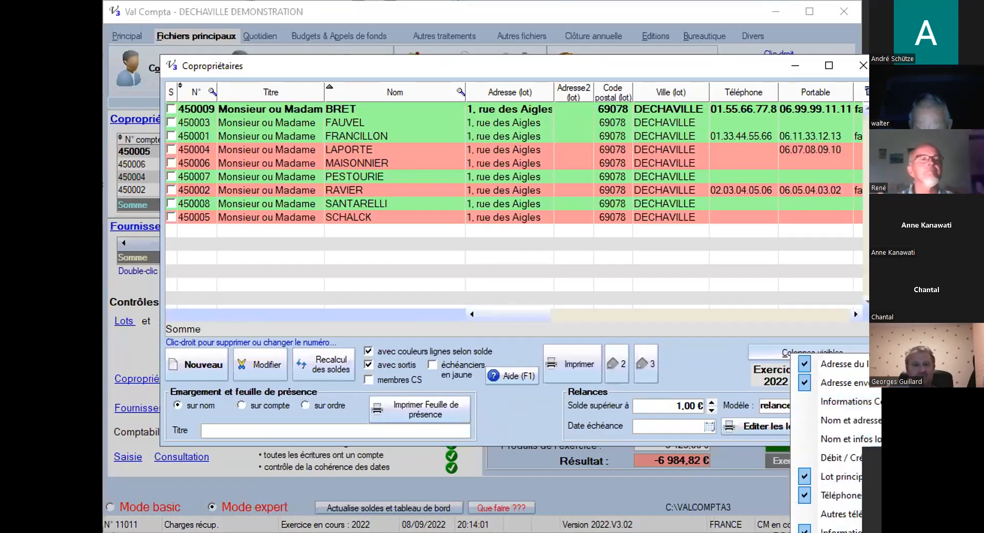
{"action": "left_click", "coordinate": [852, 500]}
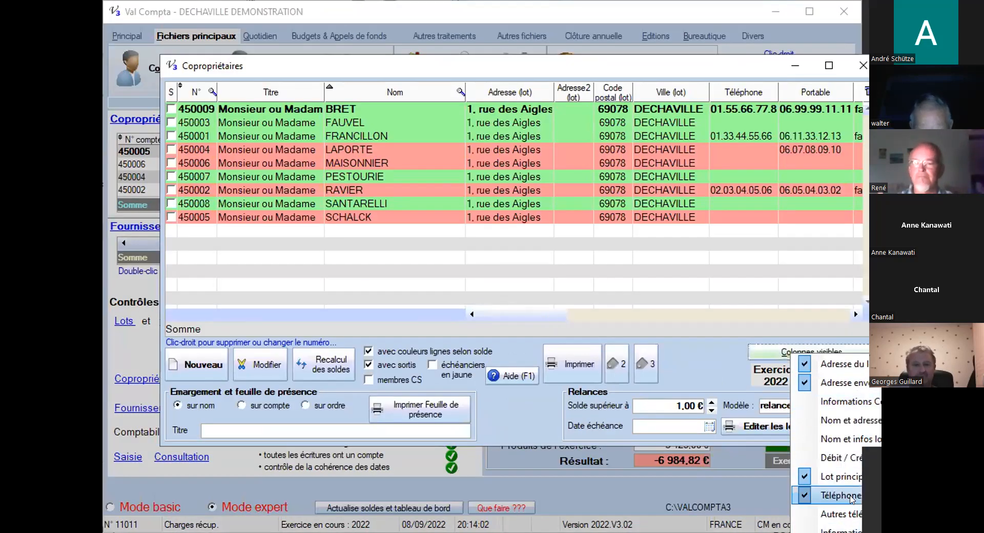
{"action": "left_click", "coordinate": [837, 380]}
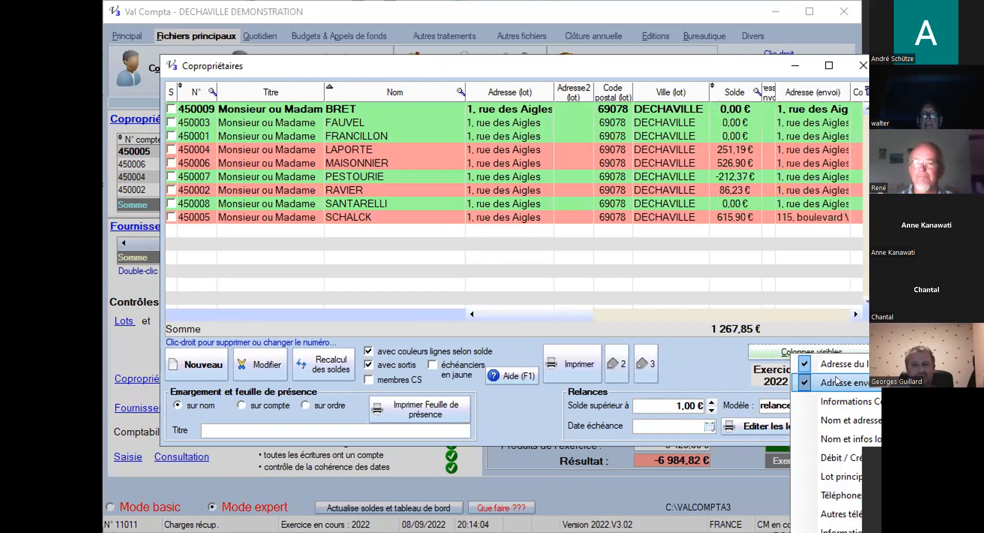
{"action": "left_click", "coordinate": [836, 381]}
{"action": "left_click", "coordinate": [841, 364]}
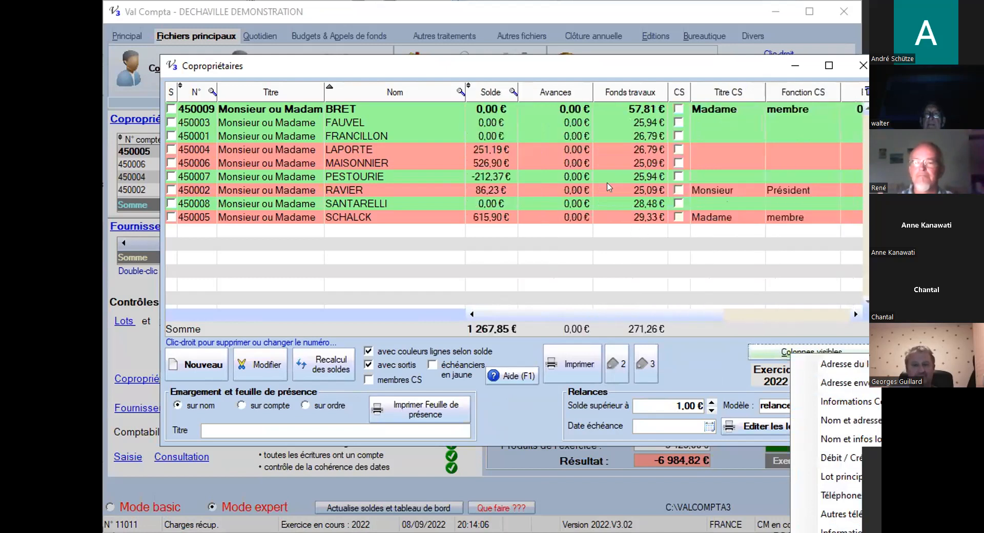
Examine the Avances and Fonds travaux amounts of several co-owners, and close the list
{"action": "left_click", "coordinate": [567, 136]}
{"action": "left_click", "coordinate": [637, 205]}
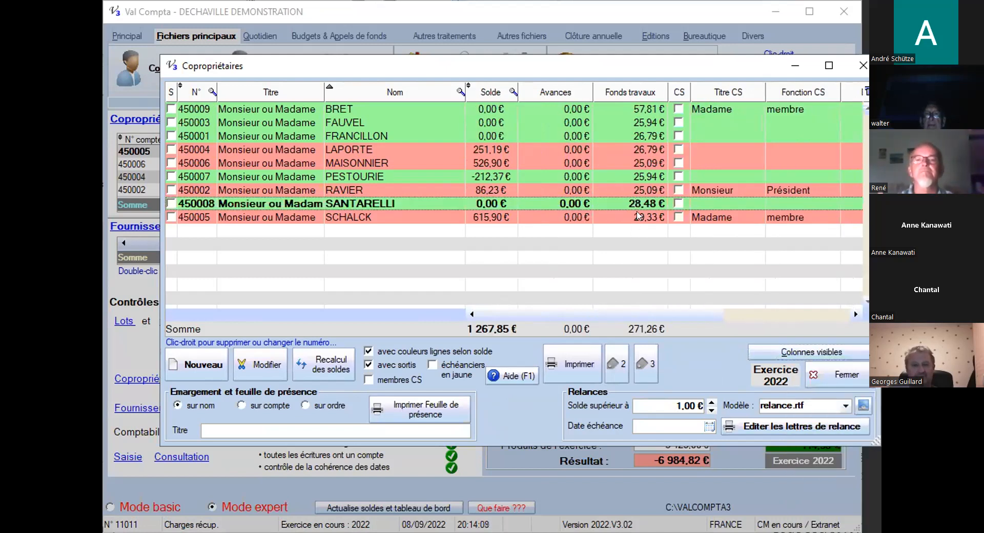
{"action": "left_click", "coordinate": [638, 217]}
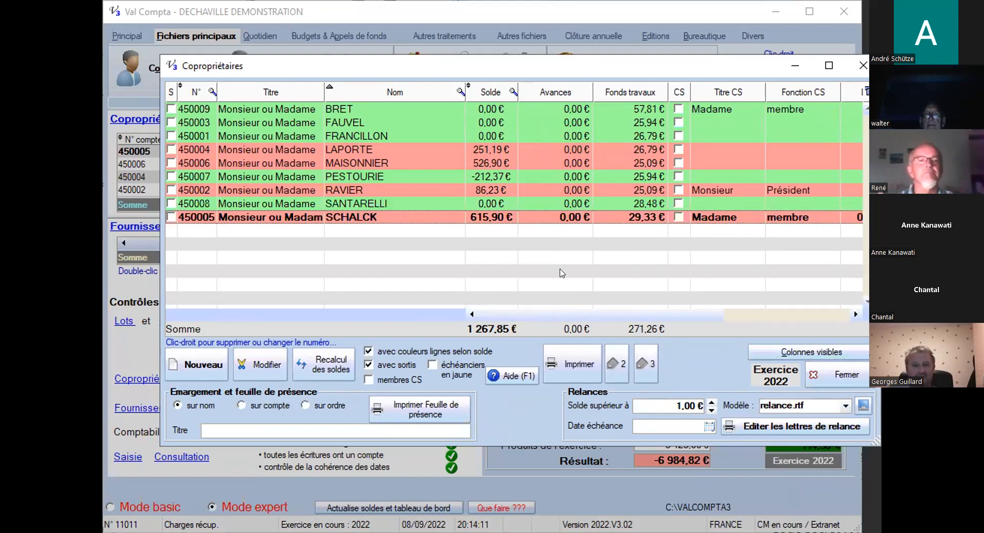
{"action": "key", "text": "Escape"}
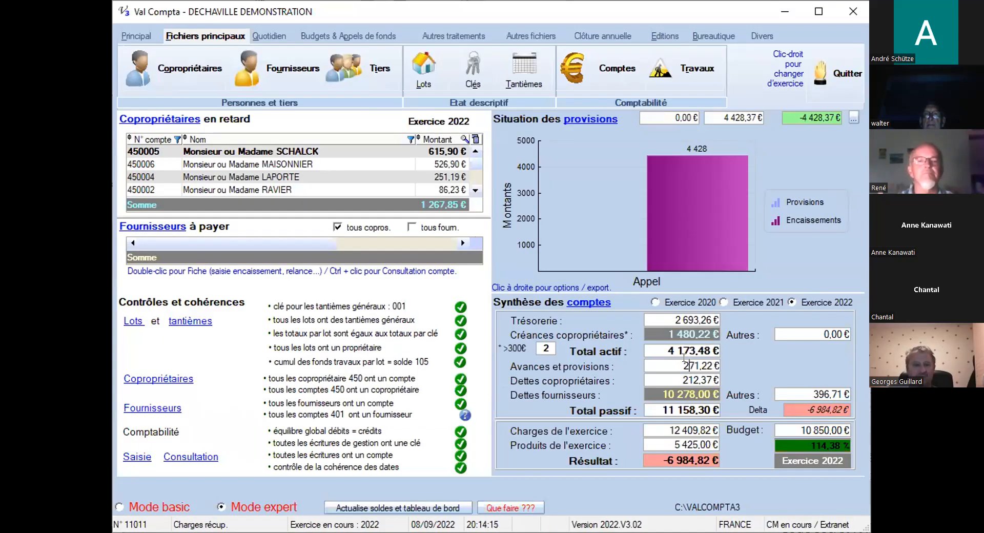
Open the fund call management for the 01/07/2022 call, review the co-owners' lines, and close it
{"action": "mouse_move", "coordinate": [699, 359]}
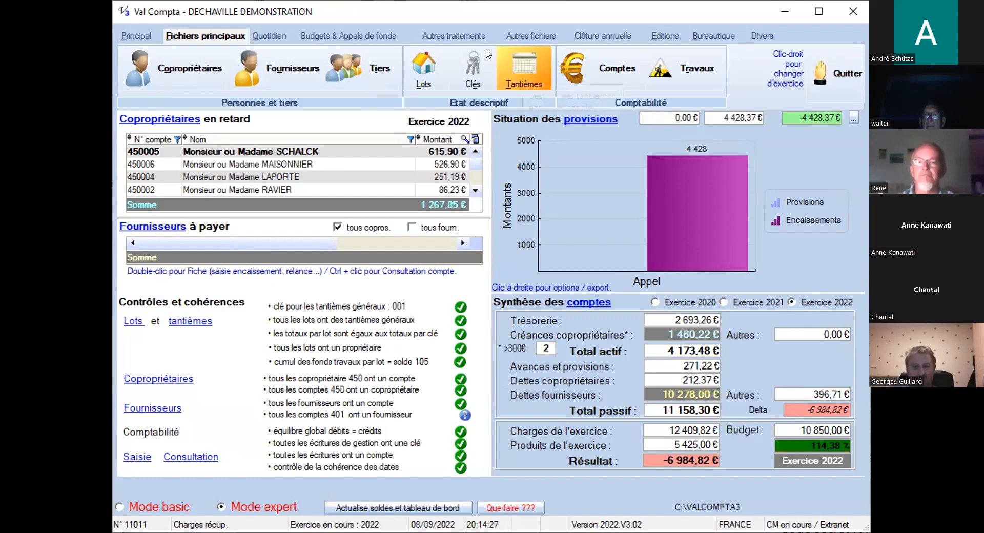
{"action": "left_click", "coordinate": [388, 40]}
{"action": "left_click", "coordinate": [464, 70]}
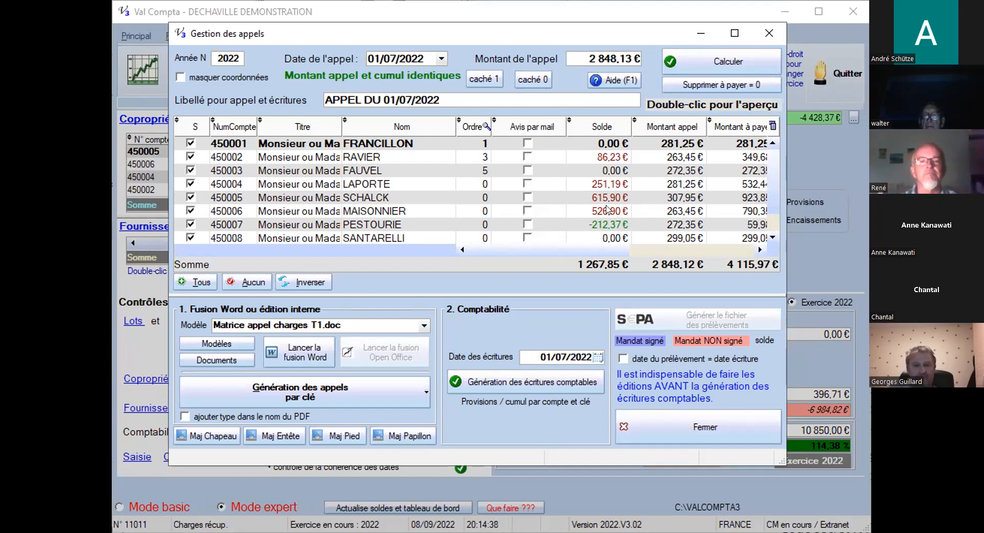
{"action": "key", "text": "Escape"}
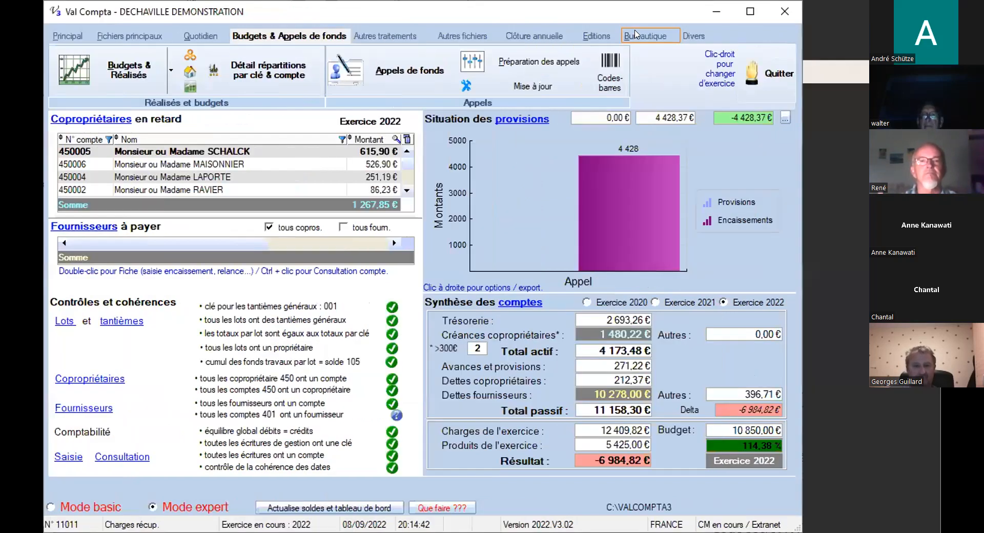
View modele_pouvoir.rtf from the Modeles folder in the RTF editor alongside the merge fields, and close the editor
{"action": "left_click", "coordinate": [635, 35]}
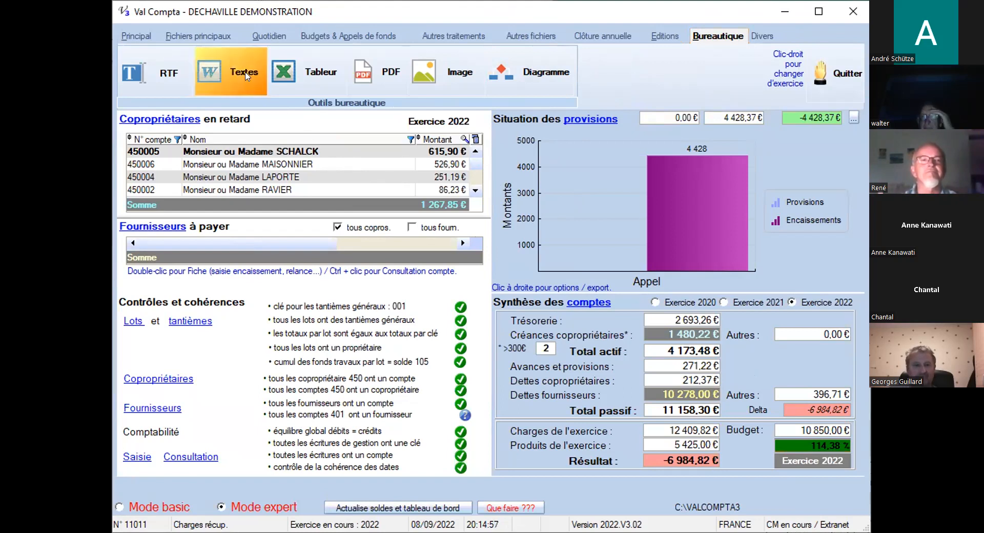
{"action": "left_click", "coordinate": [163, 72]}
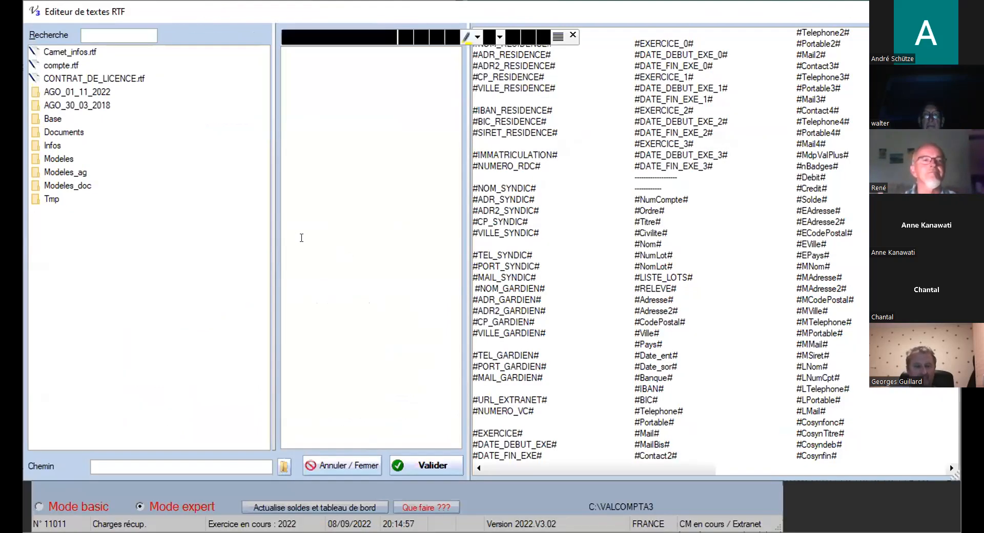
{"action": "double_click", "coordinate": [59, 158]}
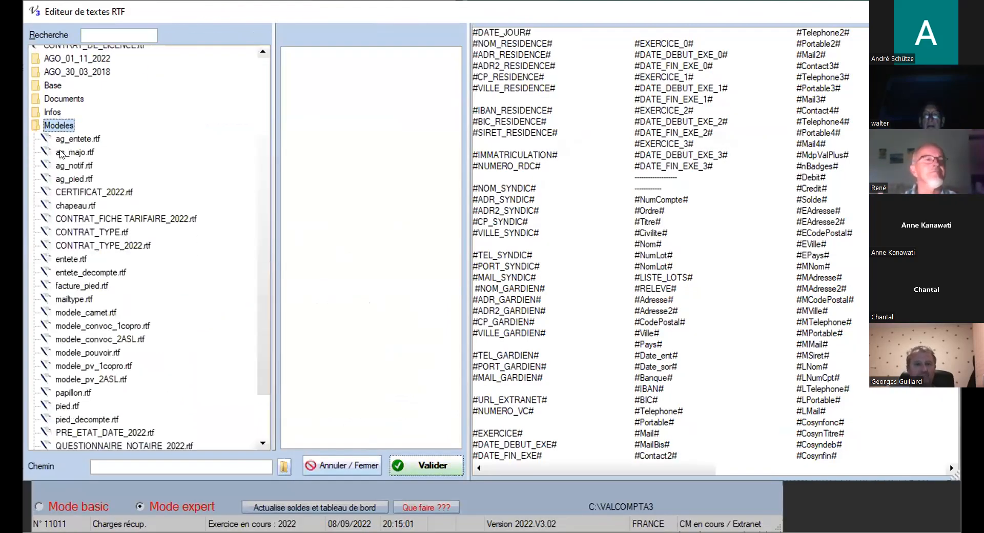
{"action": "left_click", "coordinate": [502, 235]}
{"action": "left_click", "coordinate": [90, 269]}
{"action": "left_click", "coordinate": [95, 280]}
{"action": "left_click", "coordinate": [495, 233]}
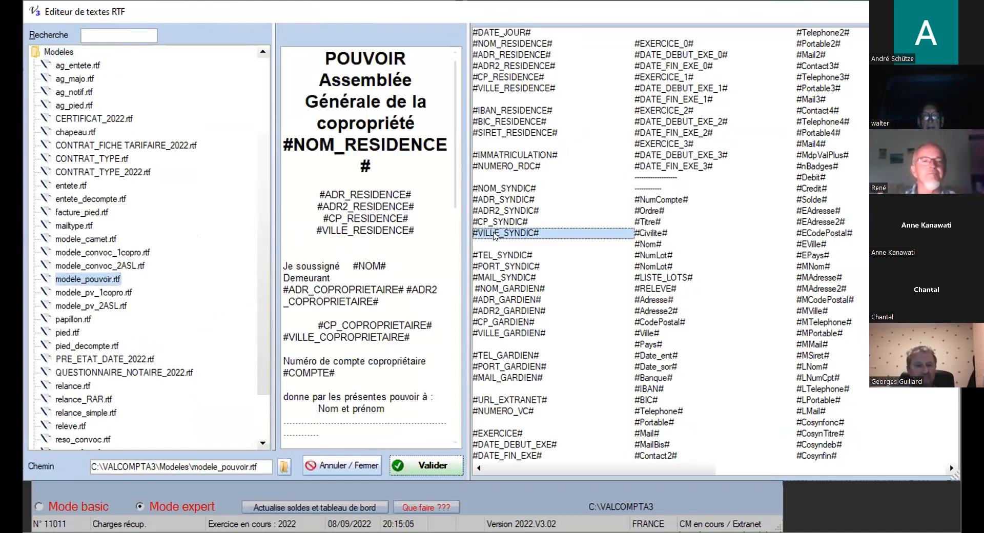
{"action": "left_click", "coordinate": [355, 243]}
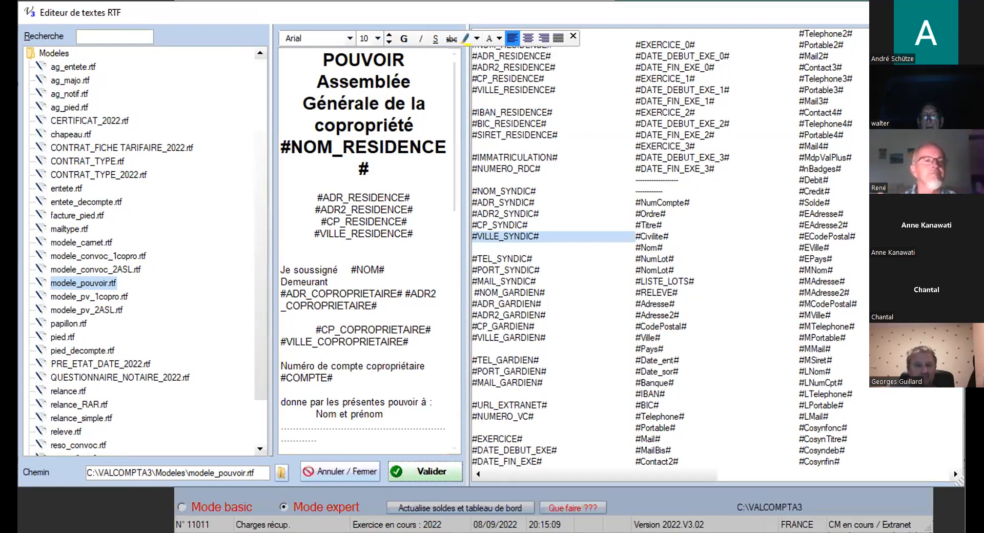
{"action": "key", "text": "Escape"}
Start the built-in word processor and open the convocation from the AGO_01_11_2022 folder
{"action": "left_click", "coordinate": [368, 71]}
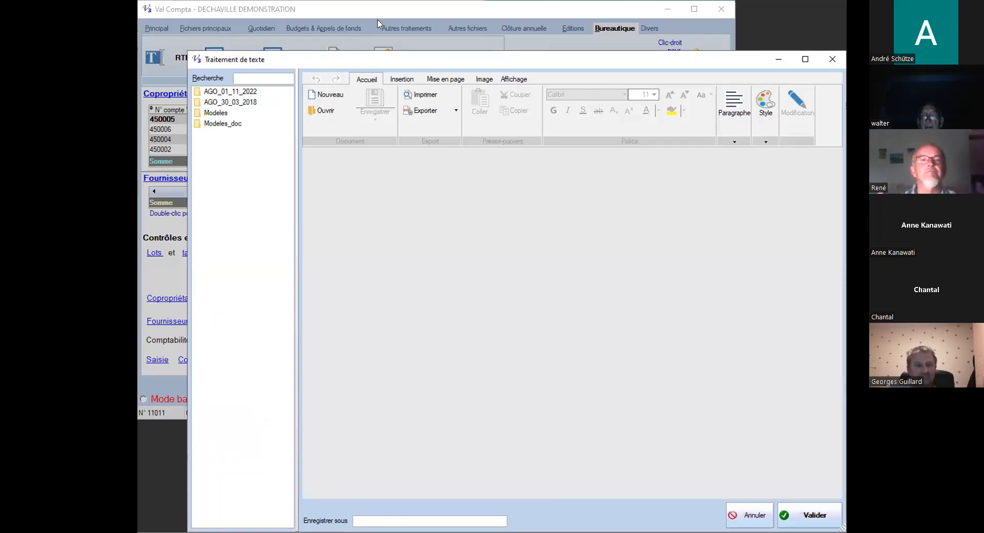
{"action": "double_click", "coordinate": [240, 91]}
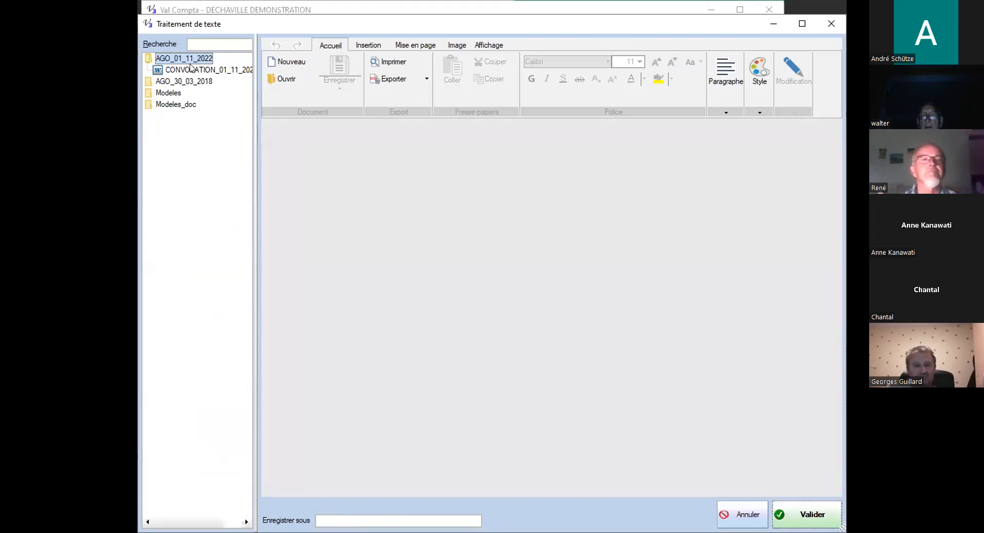
{"action": "double_click", "coordinate": [224, 70]}
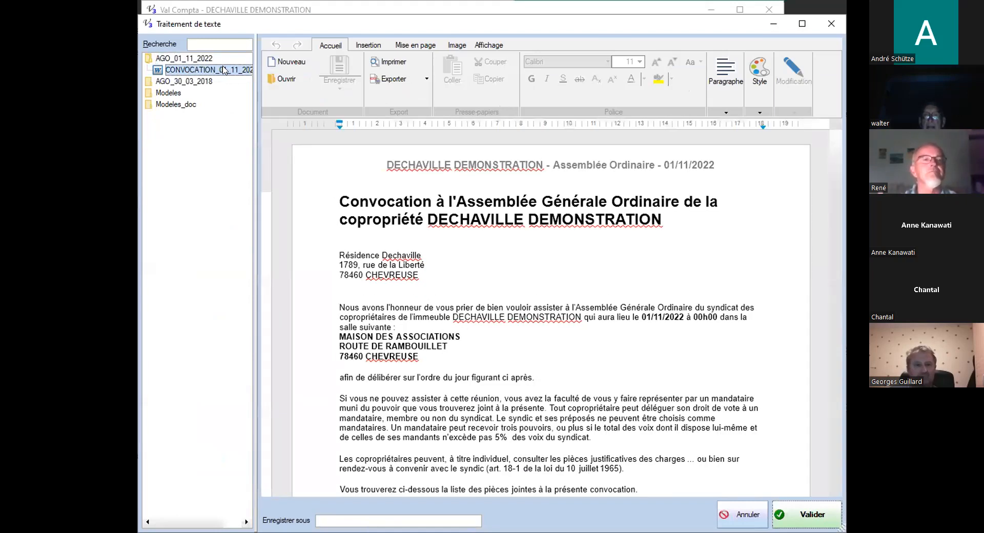
{"action": "left_click", "coordinate": [525, 249]}
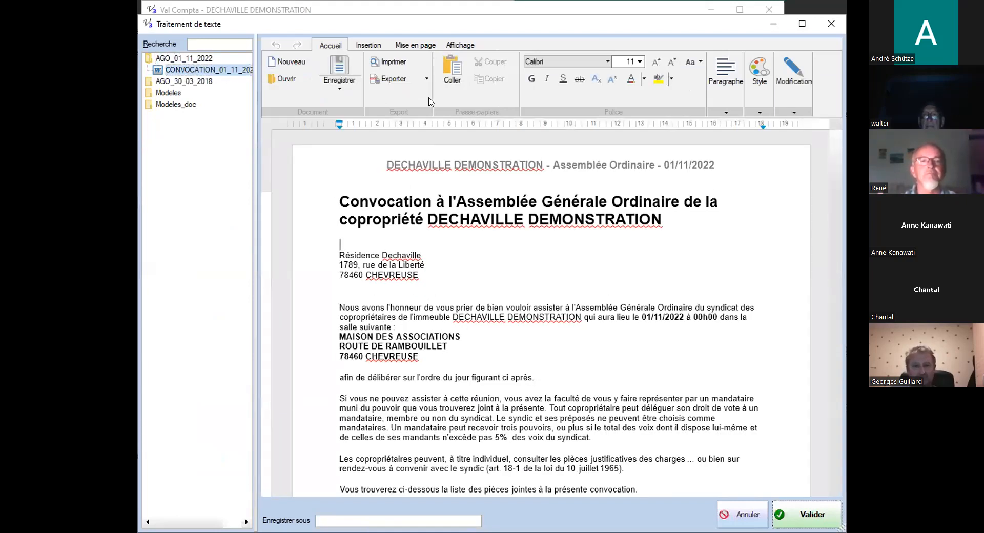
Look over the insertion tools and the convocation's pages up to the resolutions after the election of the scrutineers
{"action": "left_click", "coordinate": [365, 42]}
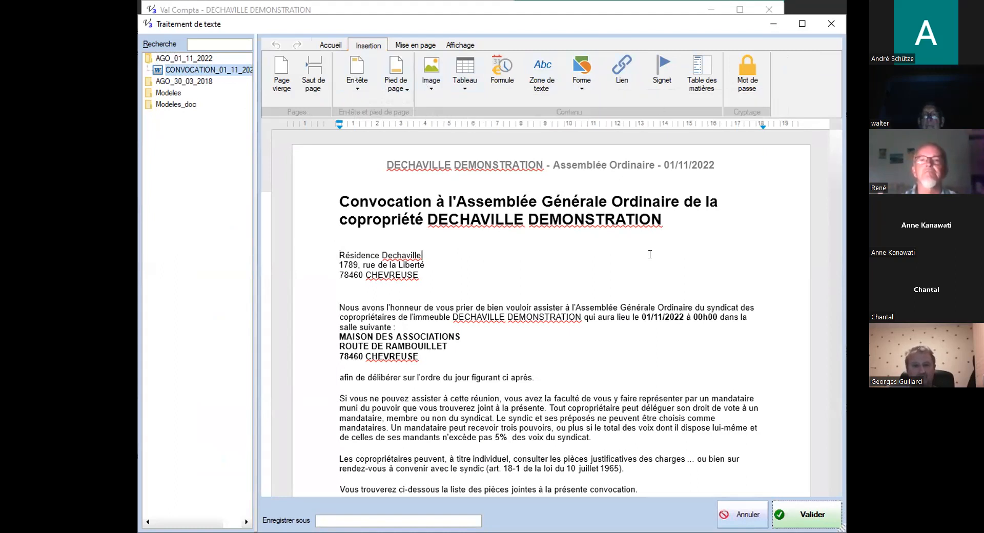
{"action": "scroll", "coordinate": [650, 253], "scroll_direction": "down", "scroll_amount": 5}
{"action": "scroll", "coordinate": [651, 253], "scroll_direction": "down", "scroll_amount": 3}
{"action": "scroll", "coordinate": [651, 253], "scroll_direction": "down", "scroll_amount": 1}
{"action": "left_click", "coordinate": [485, 346]}
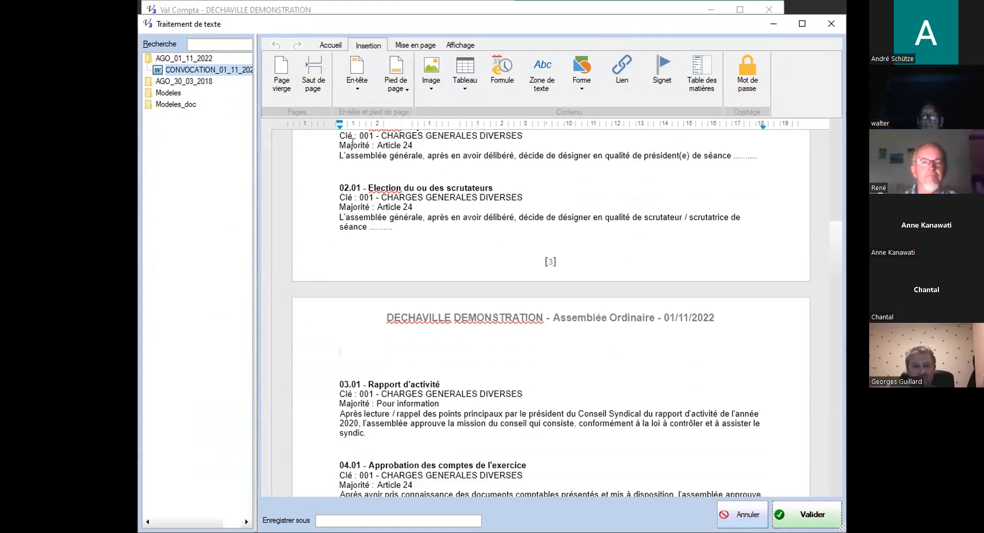
Expand the AGO_30_03_2018 folder and select its convocation document
{"action": "left_click", "coordinate": [182, 81]}
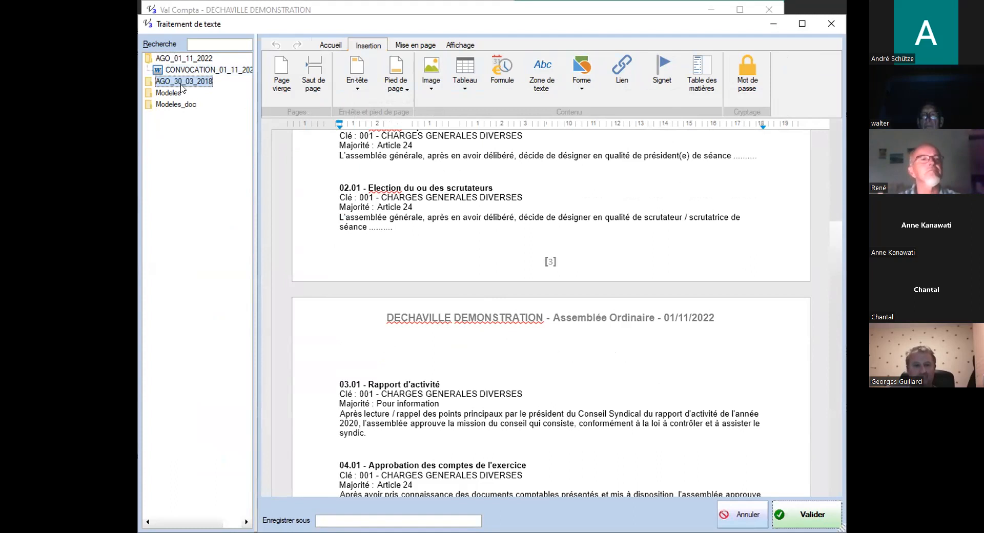
{"action": "double_click", "coordinate": [185, 83]}
{"action": "left_click", "coordinate": [195, 92]}
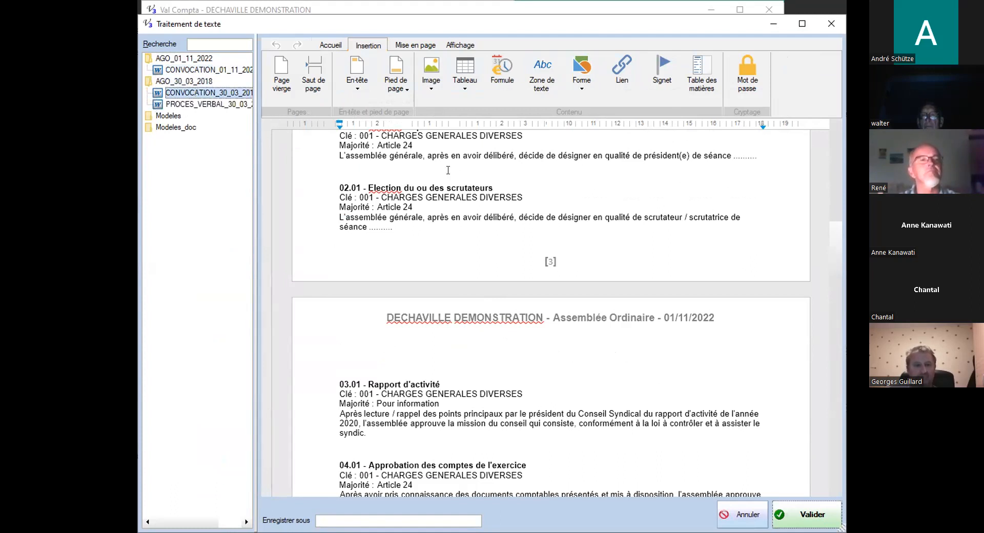
{"action": "left_click", "coordinate": [502, 239]}
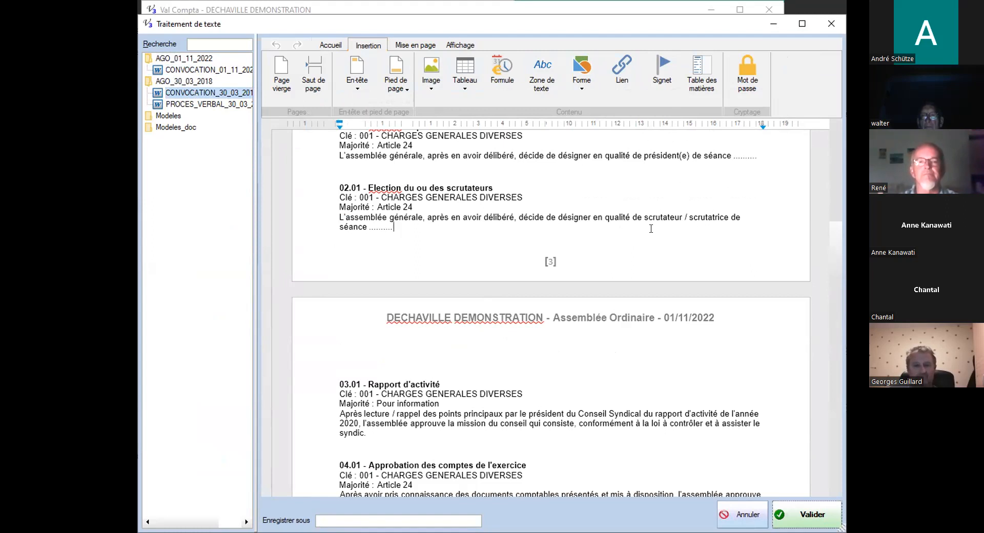
Close the word processor, start the built-in spreadsheet, and view RECHERCHE_2022_09_08_10h42.xlsx in an enlarged window
{"action": "left_click", "coordinate": [741, 514]}
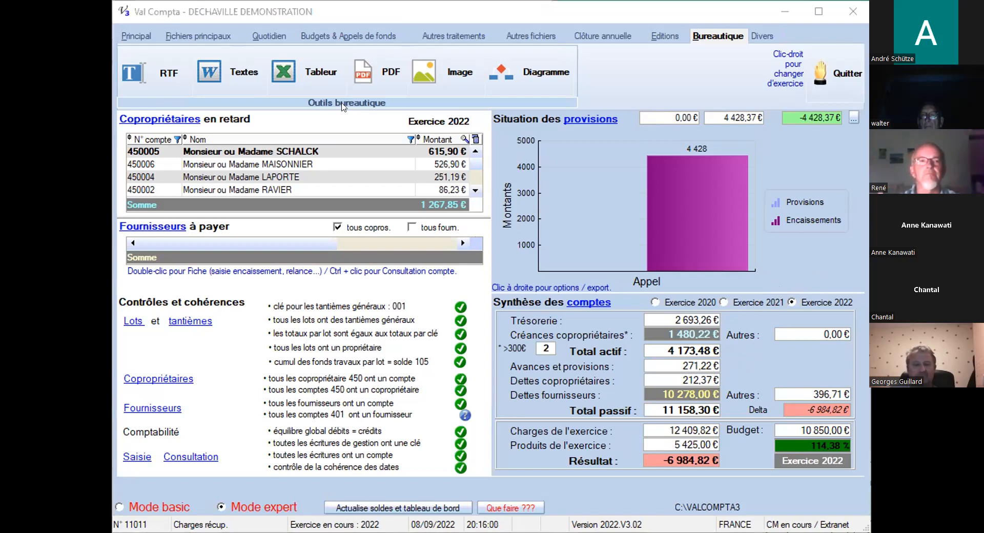
{"action": "left_click", "coordinate": [307, 79]}
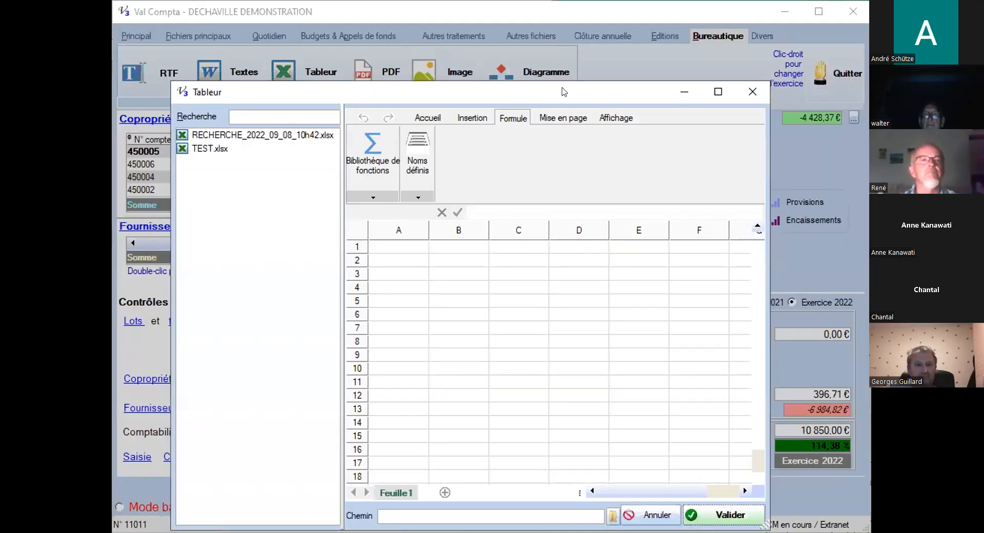
{"action": "left_click_drag", "start_coordinate": [563, 91], "coordinate": [565, 82]}
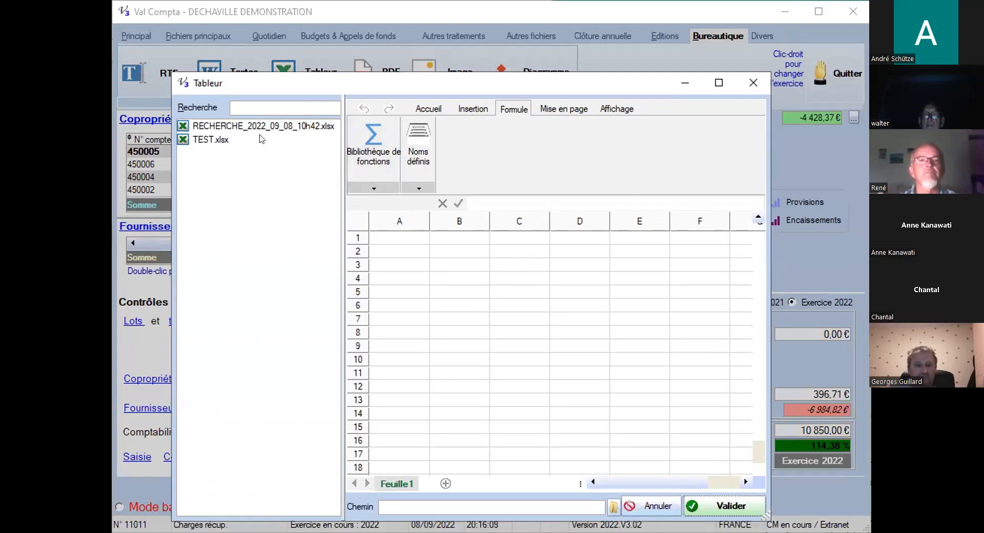
{"action": "double_click", "coordinate": [212, 128]}
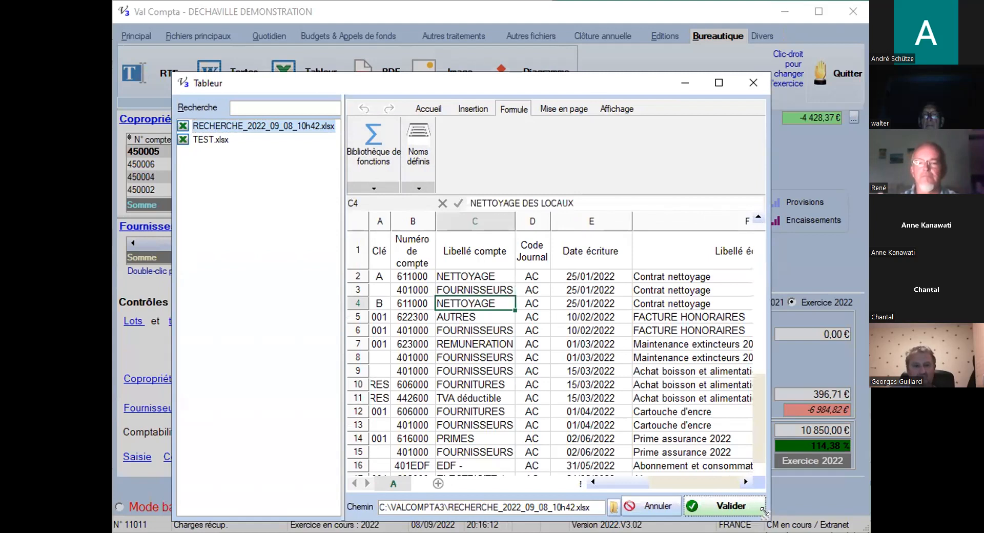
{"action": "double_click", "coordinate": [609, 83]}
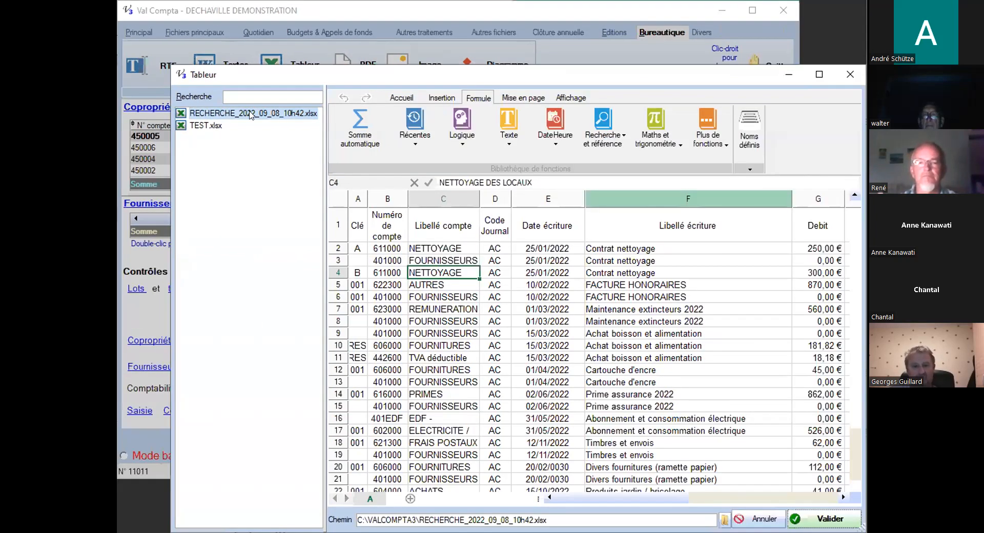
Open TEST.xlsx, select cell B8, look over the available logical functions, and close the spreadsheet
{"action": "double_click", "coordinate": [156, 95]}
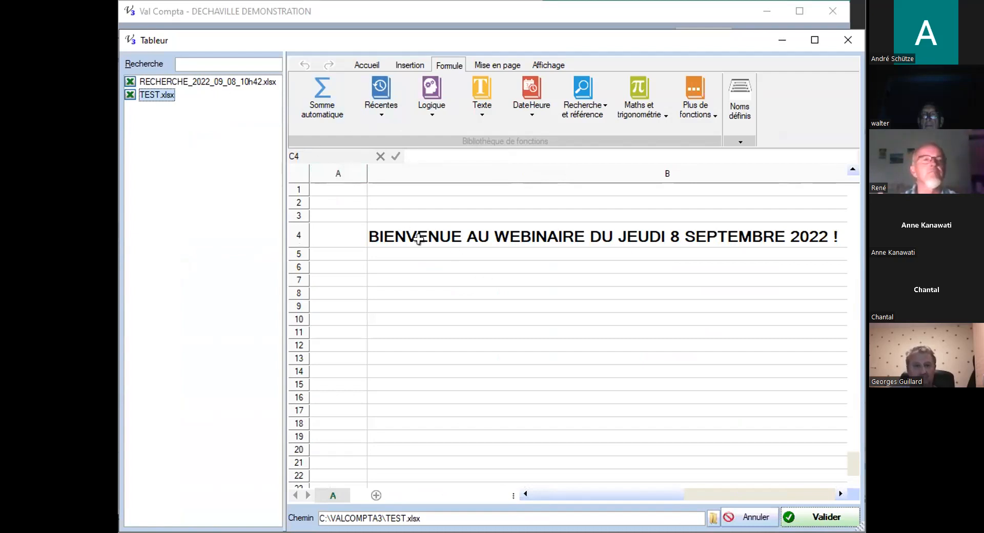
{"action": "left_click", "coordinate": [430, 291]}
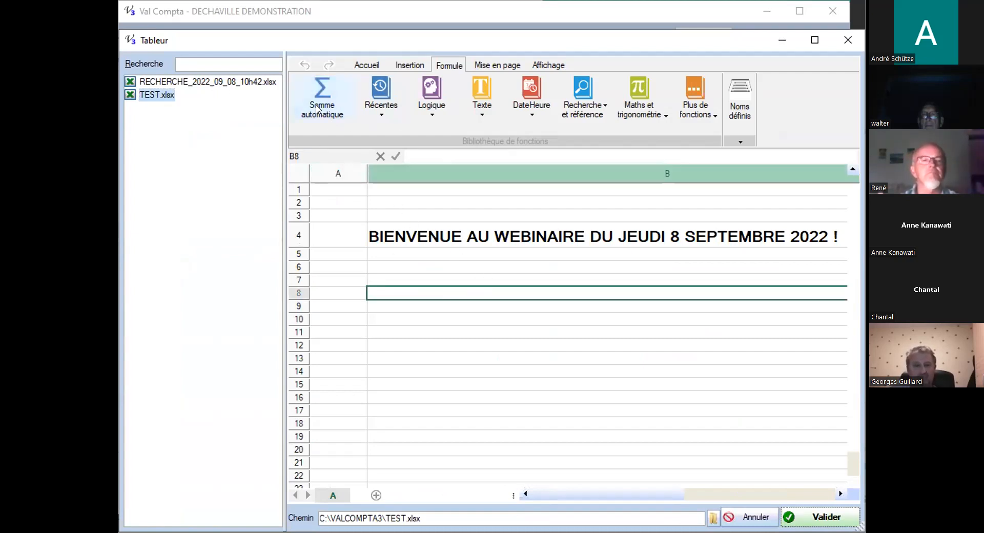
{"action": "left_click", "coordinate": [379, 97]}
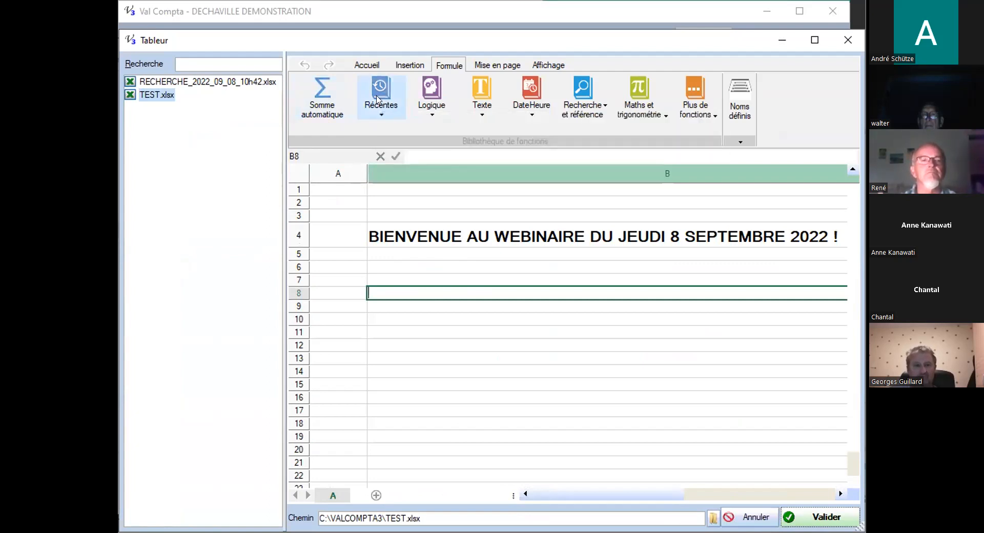
{"action": "left_click", "coordinate": [425, 98]}
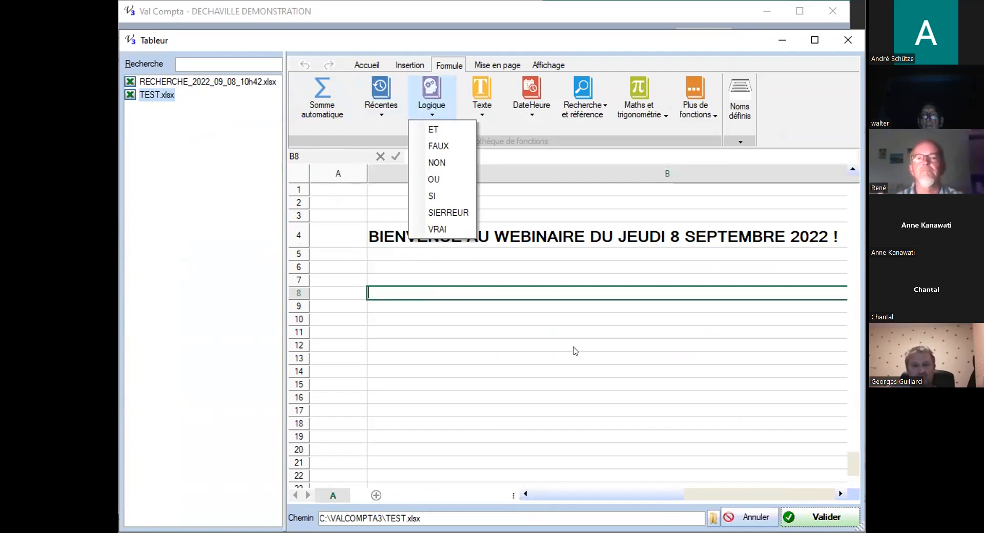
{"action": "left_click", "coordinate": [612, 338]}
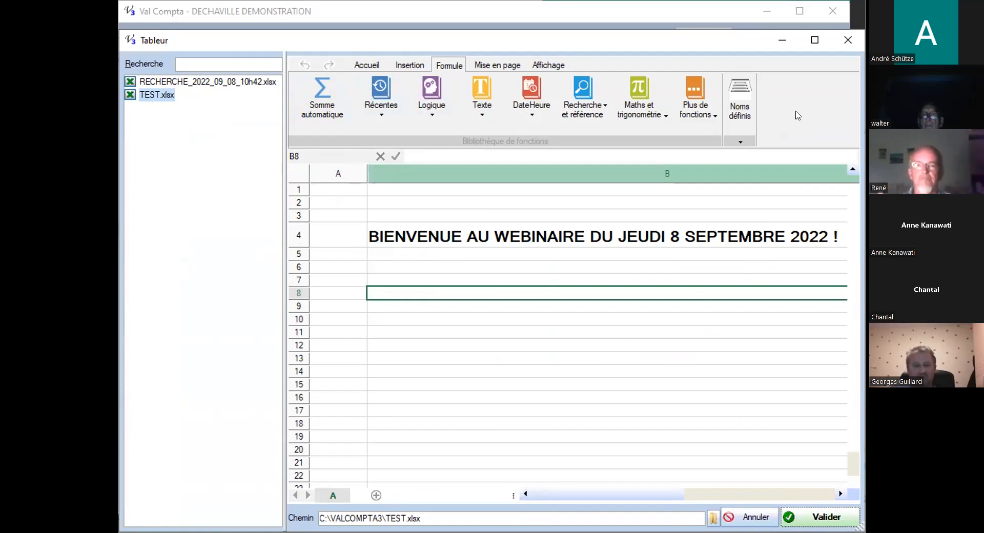
{"action": "key", "text": "Escape"}
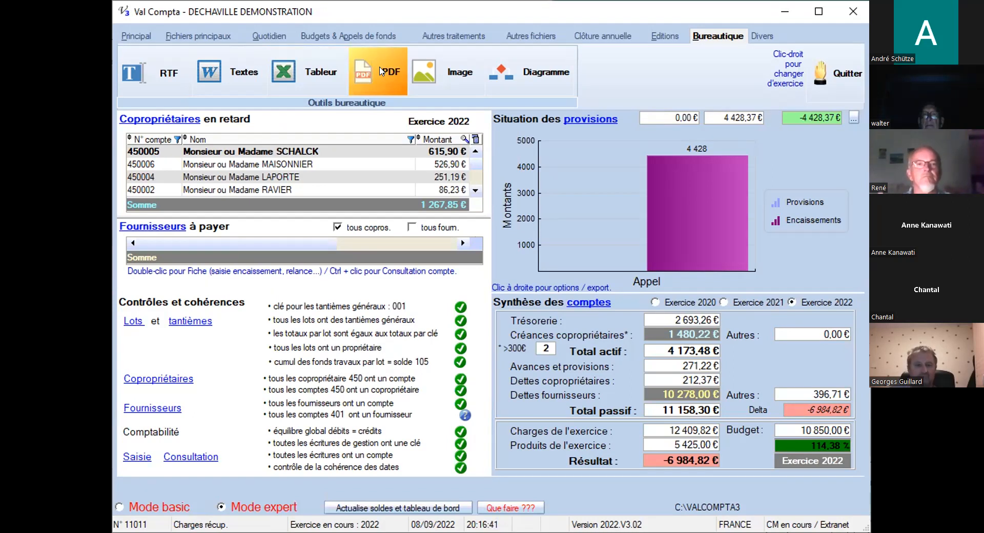
Start the built-in PDF manager and view diagramme1.pdf and arrete_14_mars_2005.pdf
{"action": "left_click", "coordinate": [380, 71]}
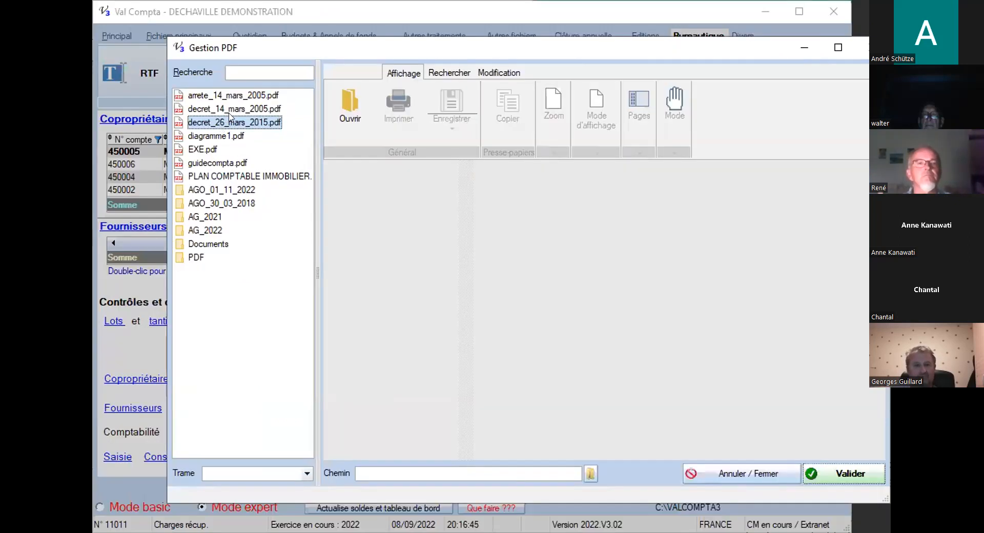
{"action": "left_click", "coordinate": [232, 136]}
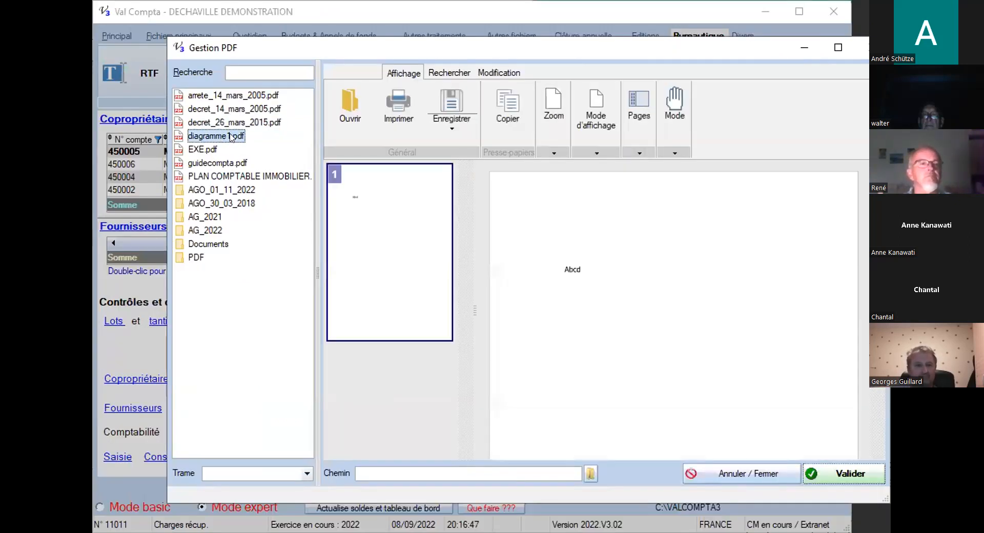
{"action": "left_click", "coordinate": [225, 97]}
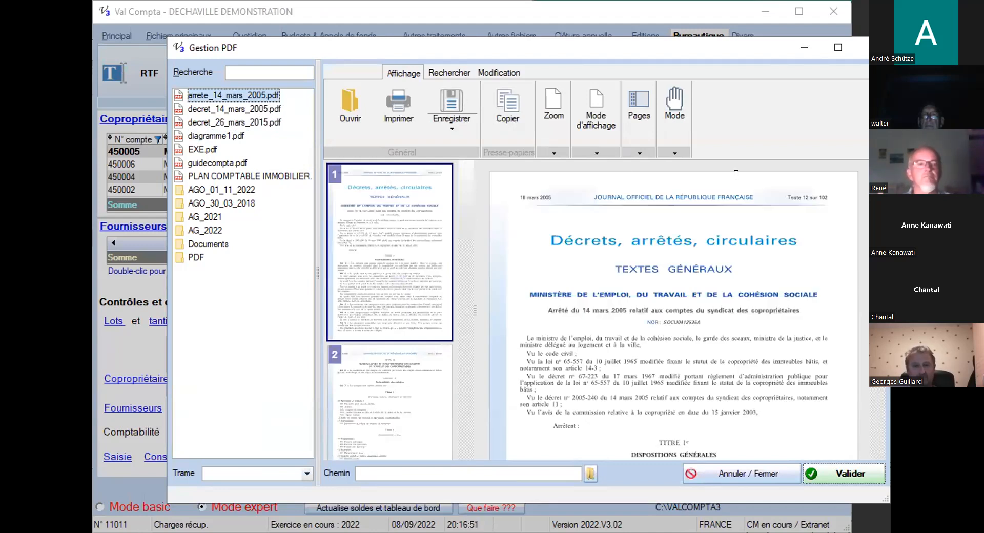
Look over the search, page modification and display tools available for arrete_14_mars_2005.pdf
{"action": "left_click", "coordinate": [442, 75]}
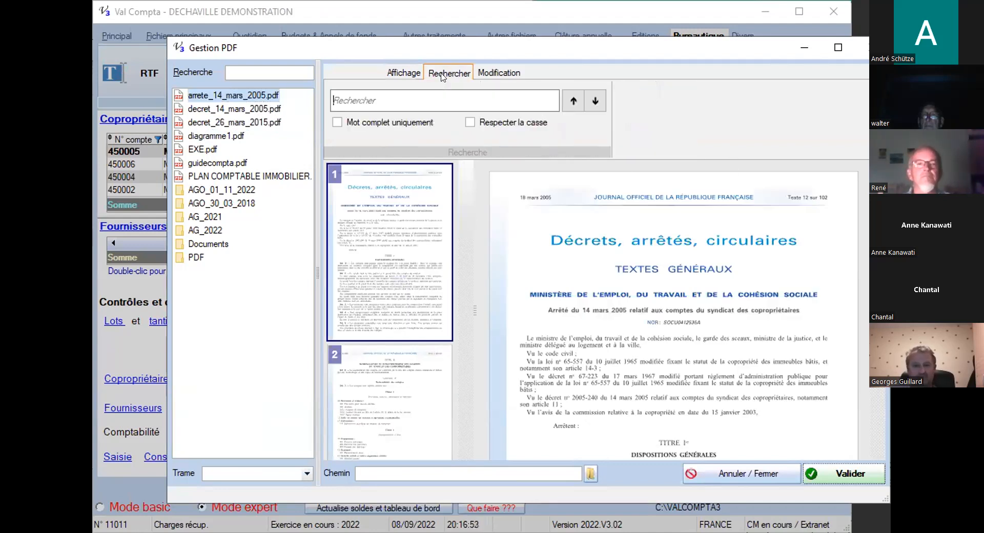
{"action": "left_click", "coordinate": [498, 73]}
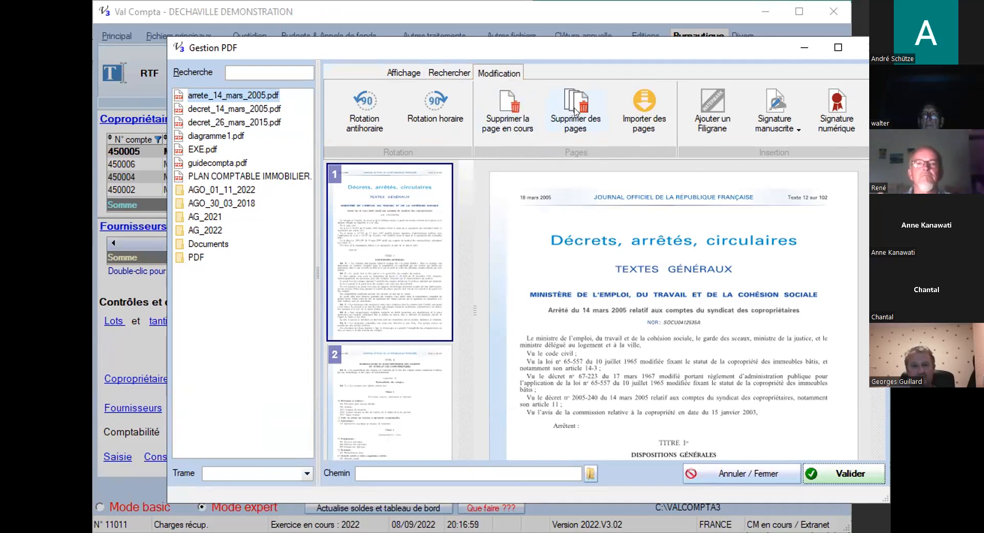
{"action": "left_click", "coordinate": [449, 73]}
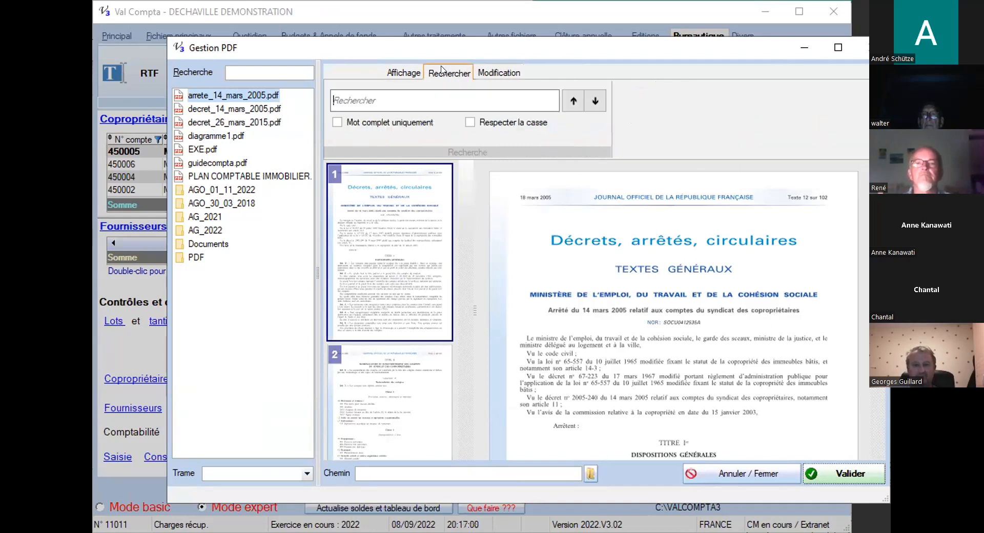
{"action": "left_click", "coordinate": [410, 72]}
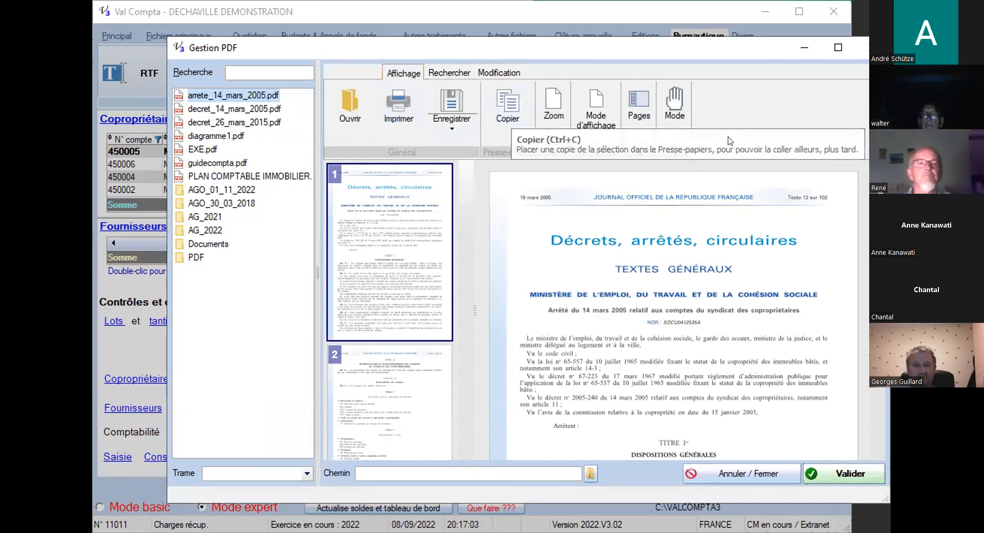
{"action": "scroll", "coordinate": [595, 102], "scroll_direction": "down", "scroll_amount": 2}
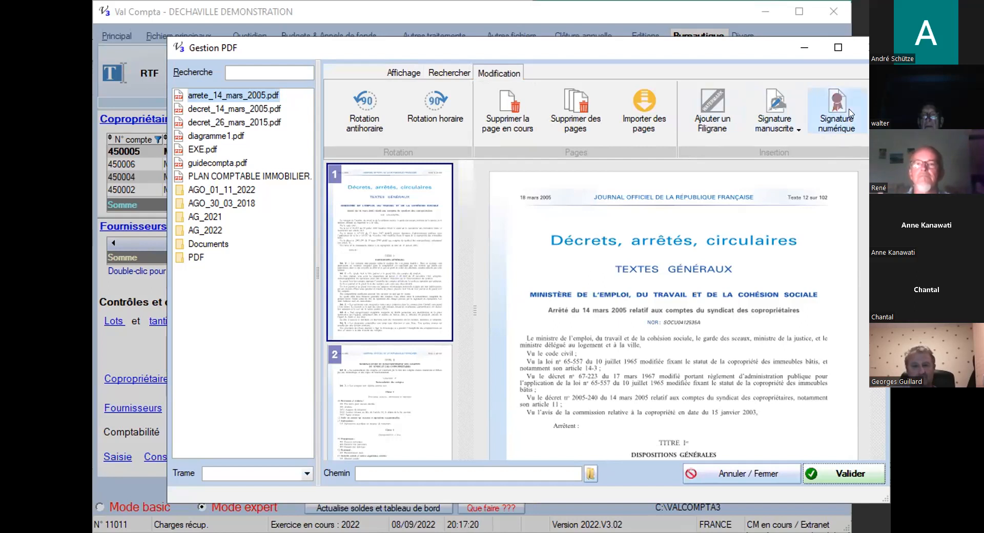
Digitally sign arrete_14_mars_2005.pdf with the ANDROSOFT EURL certificate and the handwritten signature, and close the PDF manager without saving
{"action": "left_click", "coordinate": [849, 112]}
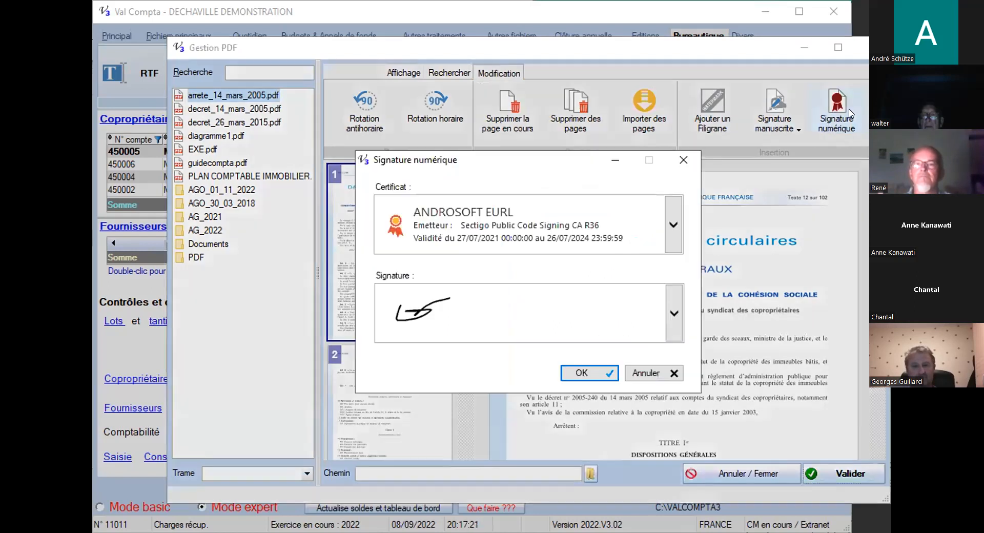
{"action": "left_click", "coordinate": [503, 223]}
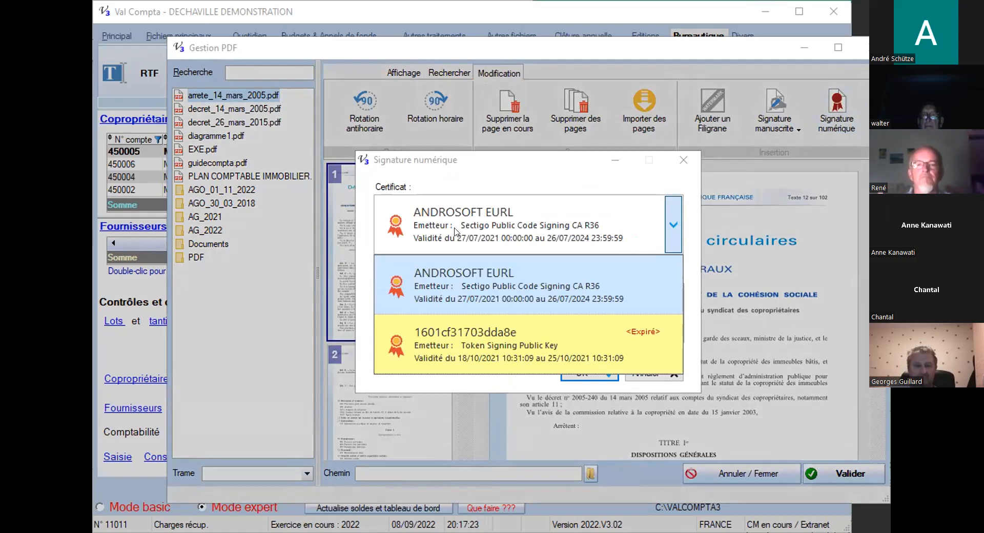
{"action": "left_click", "coordinate": [584, 367]}
{"action": "left_click", "coordinate": [589, 376]}
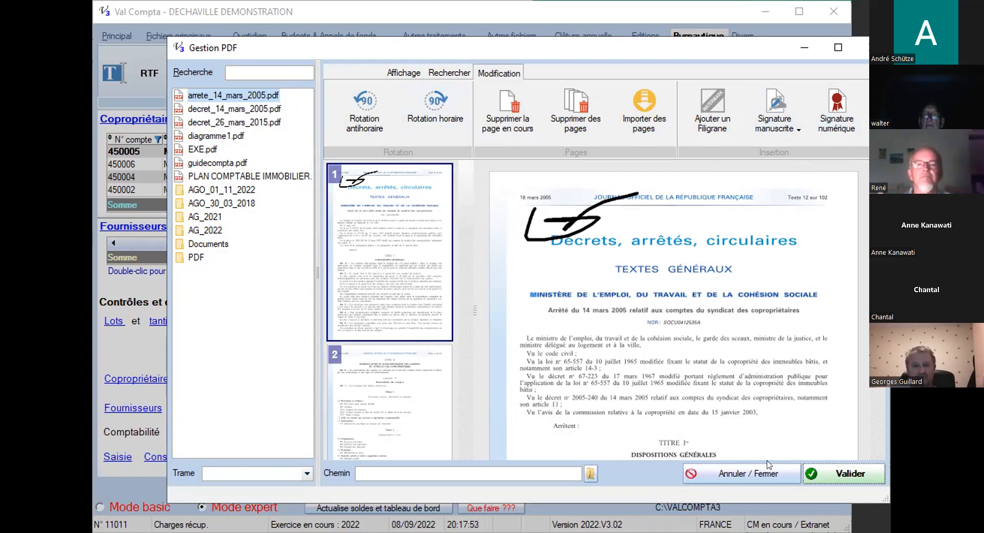
{"action": "left_click", "coordinate": [758, 478]}
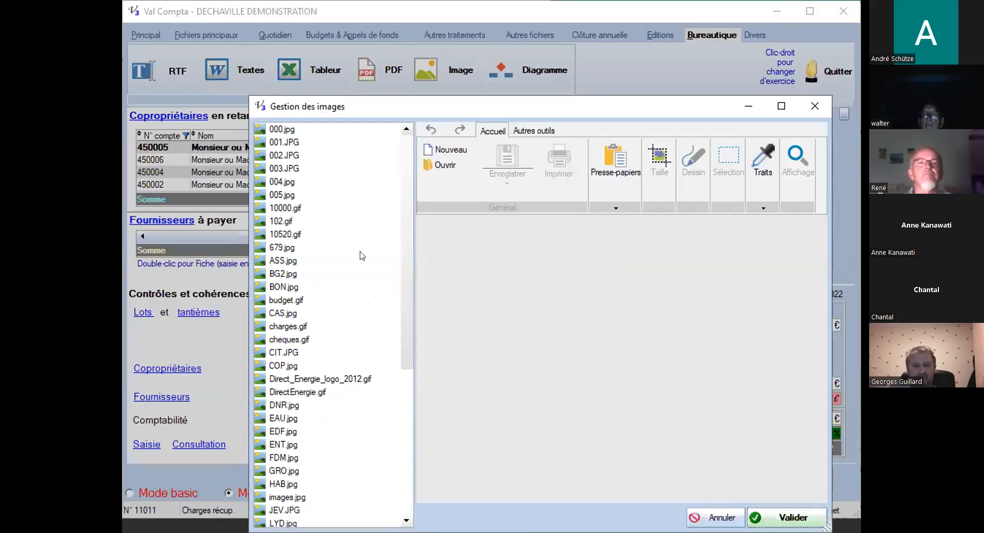
Open 002.JPG in the image manager and draw a short black 5 px pencil stroke across the logo
{"action": "left_click", "coordinate": [280, 222]}
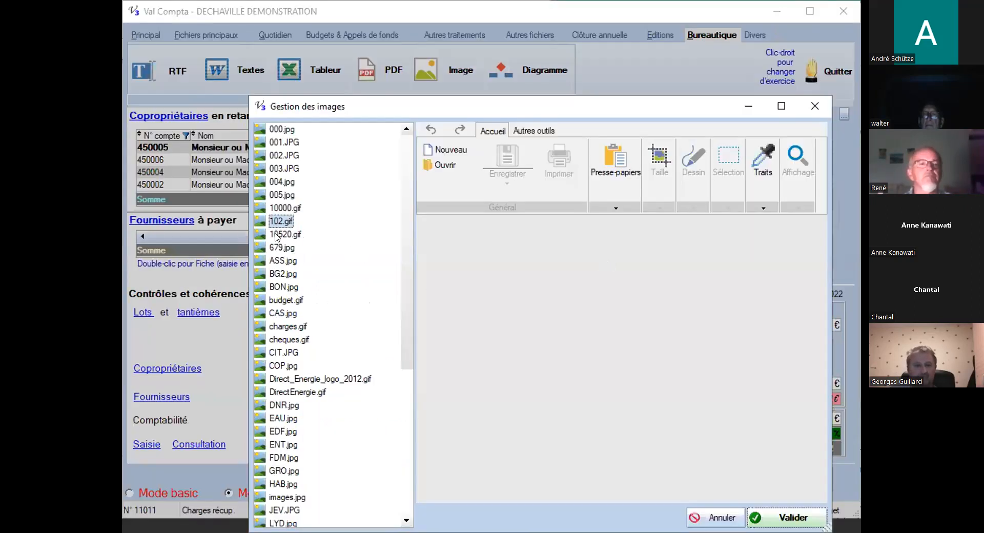
{"action": "left_click", "coordinate": [280, 156]}
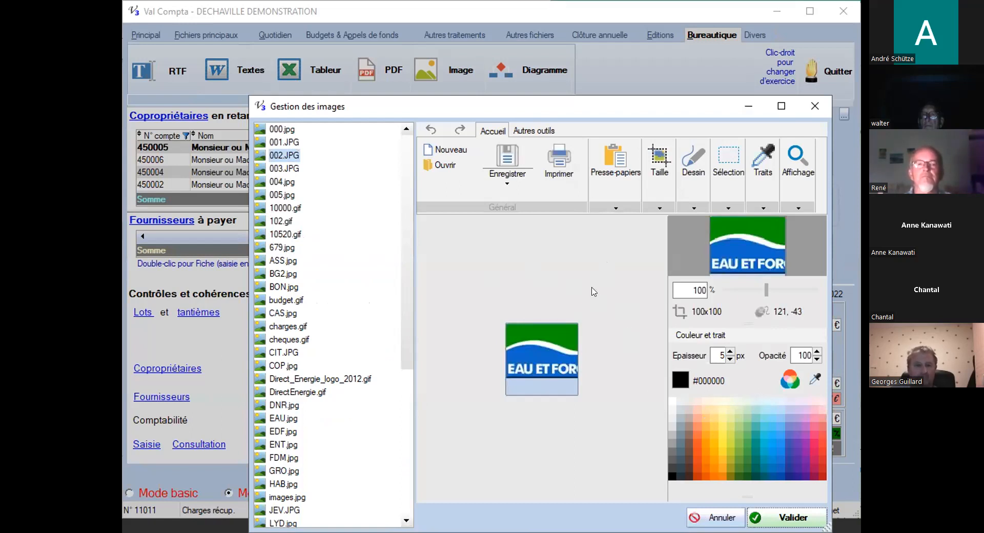
{"action": "left_click_drag", "start_coordinate": [546, 365], "coordinate": [559, 339]}
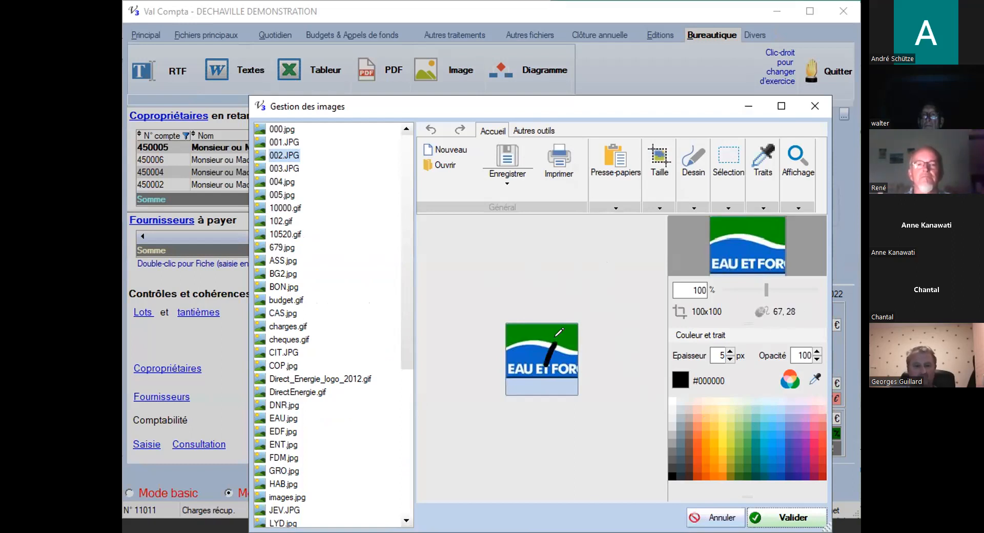
Open ASS.jpg, look over the sizing and drawing tools, and close the image manager
{"action": "left_click", "coordinate": [283, 261]}
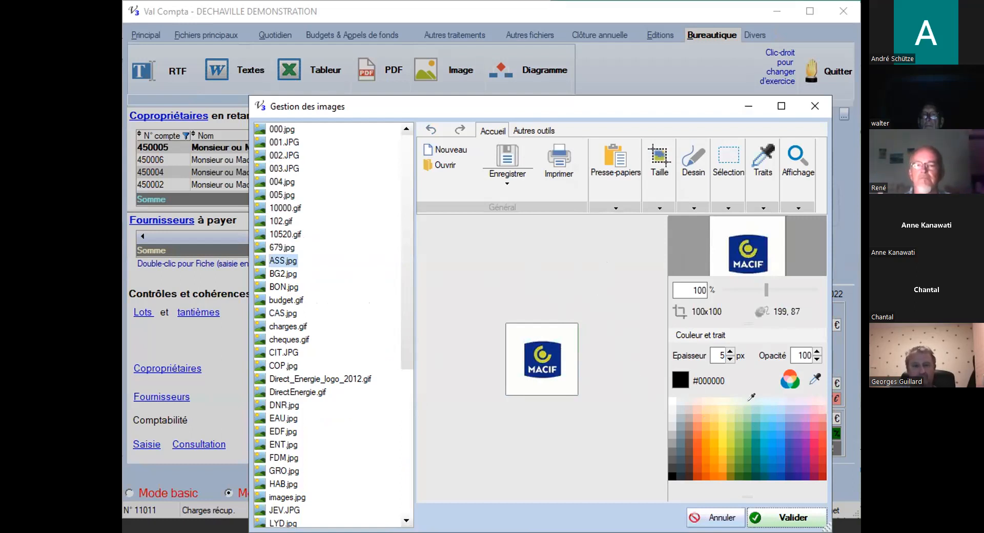
{"action": "left_click", "coordinate": [653, 172]}
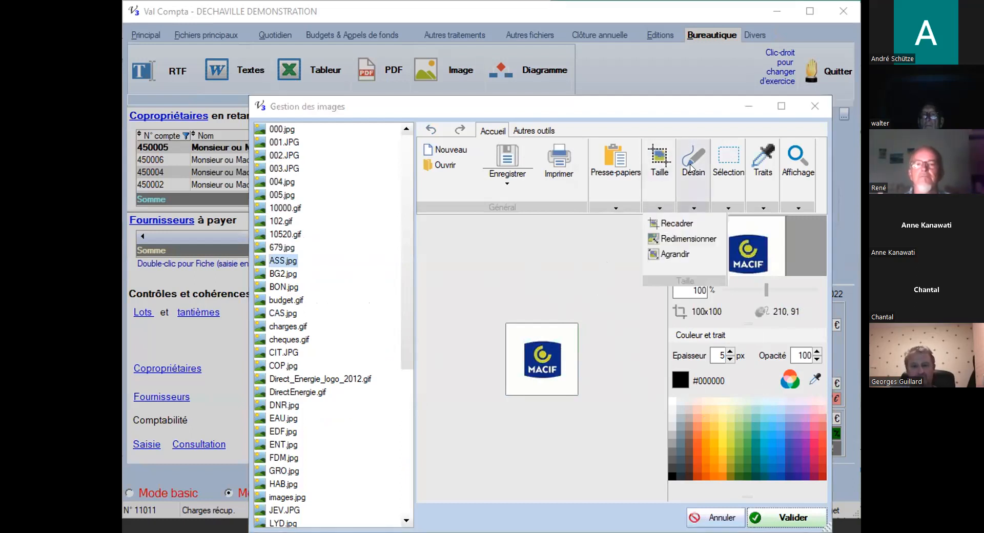
{"action": "left_click", "coordinate": [692, 168]}
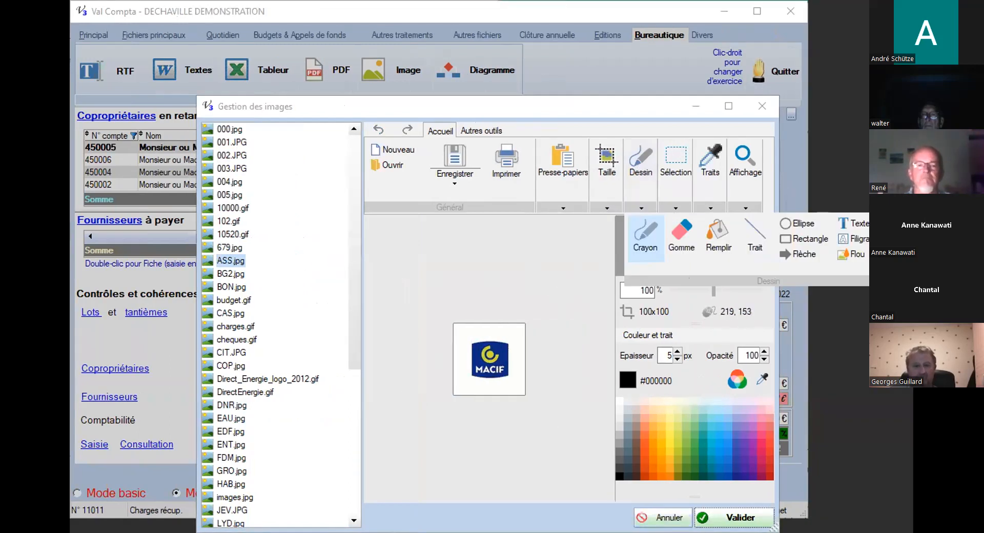
{"action": "key", "text": "Escape"}
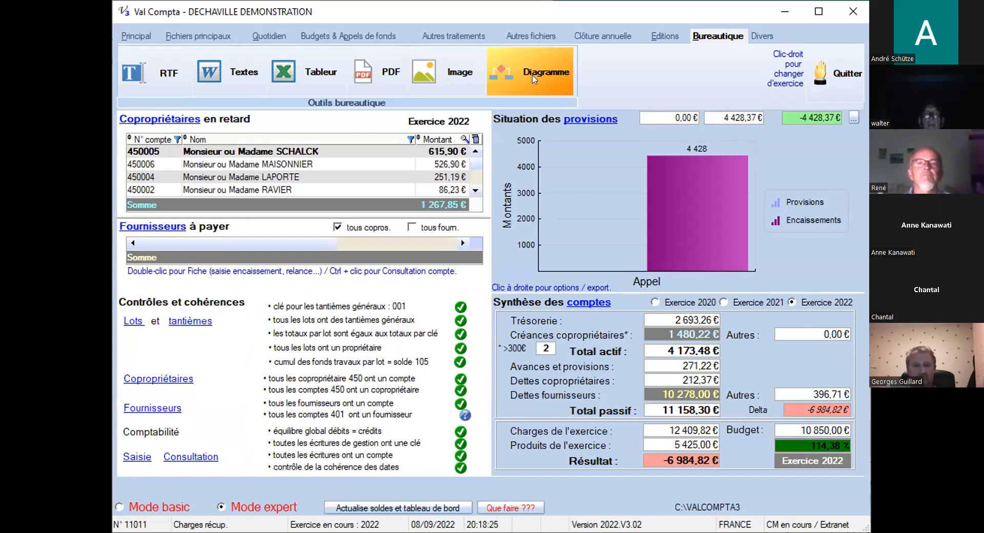
Open the diagram editor and add a text block reading "Projet de modification des parkings" to the blank page
{"action": "left_click", "coordinate": [549, 76]}
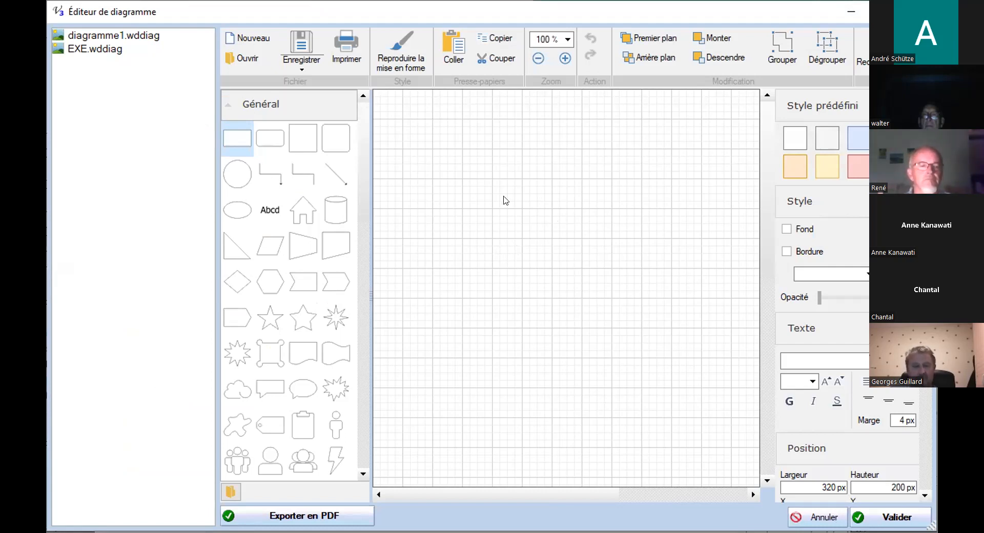
{"action": "left_click", "coordinate": [543, 201]}
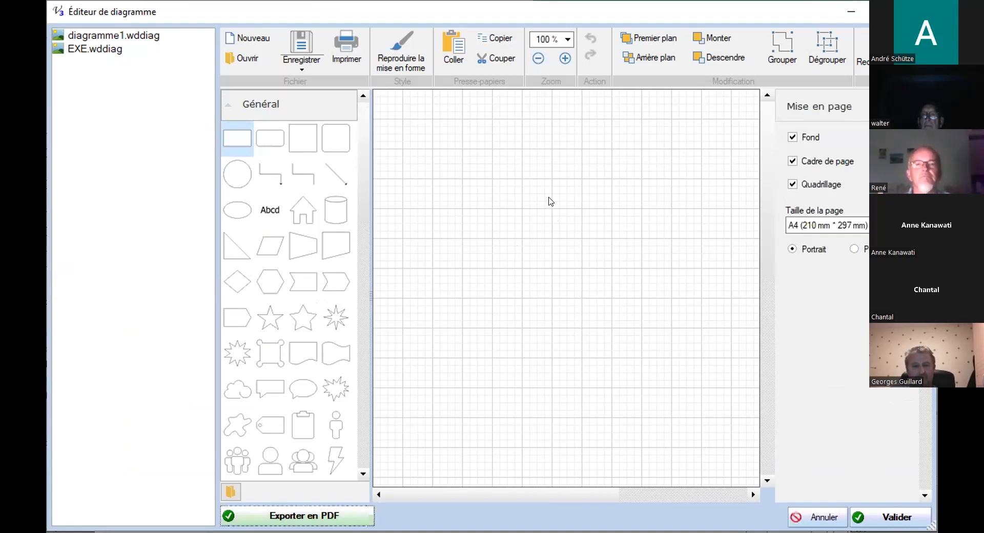
{"action": "double_click", "coordinate": [274, 210]}
{"action": "double_click", "coordinate": [559, 287]}
{"action": "type", "text": "Proje"}
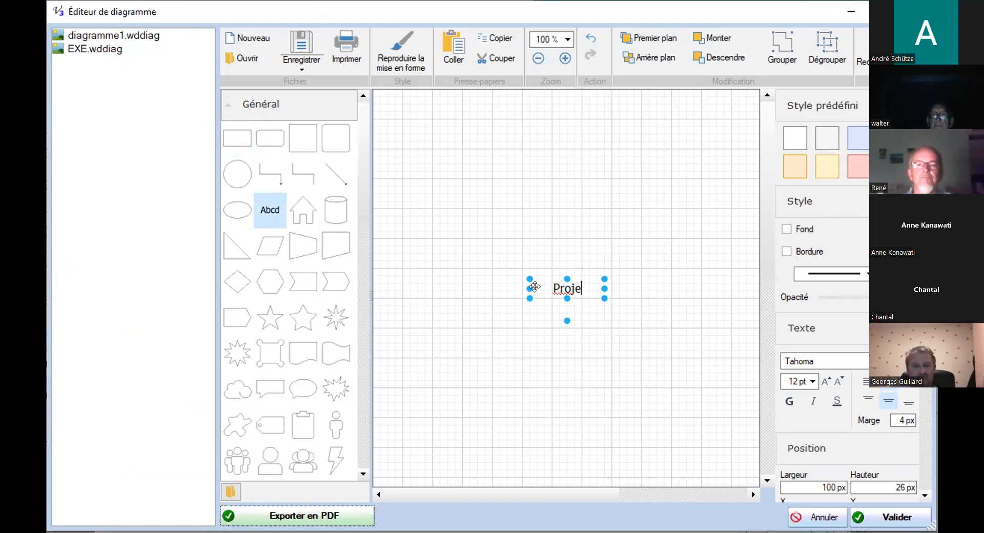
{"action": "type", "text": "t de modi"}
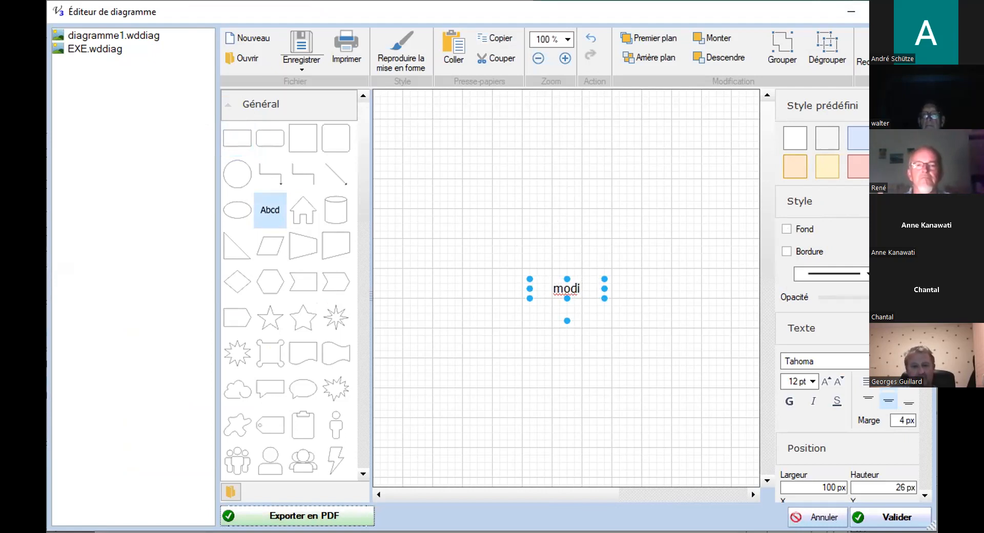
{"action": "type", "text": "fication des par"}
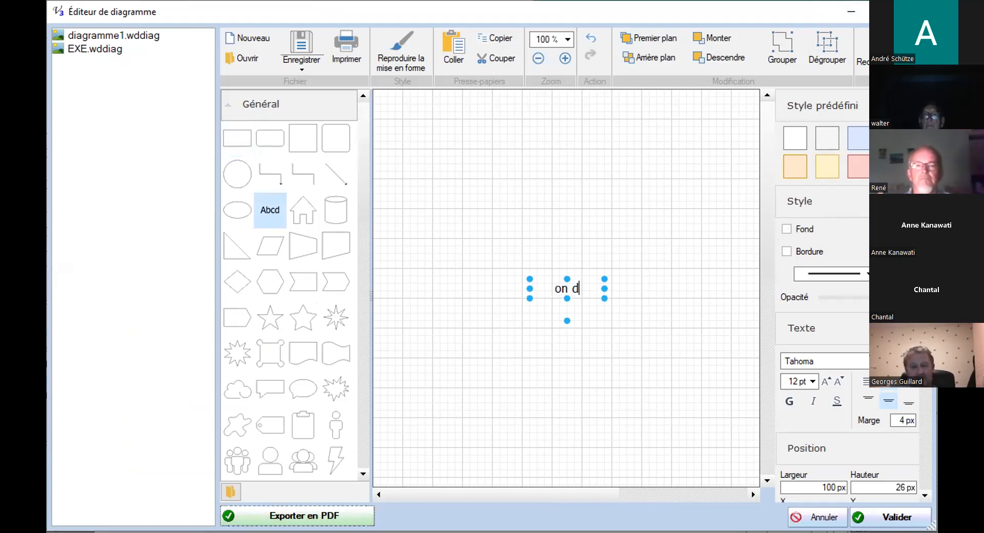
{"action": "type", "text": "kings"}
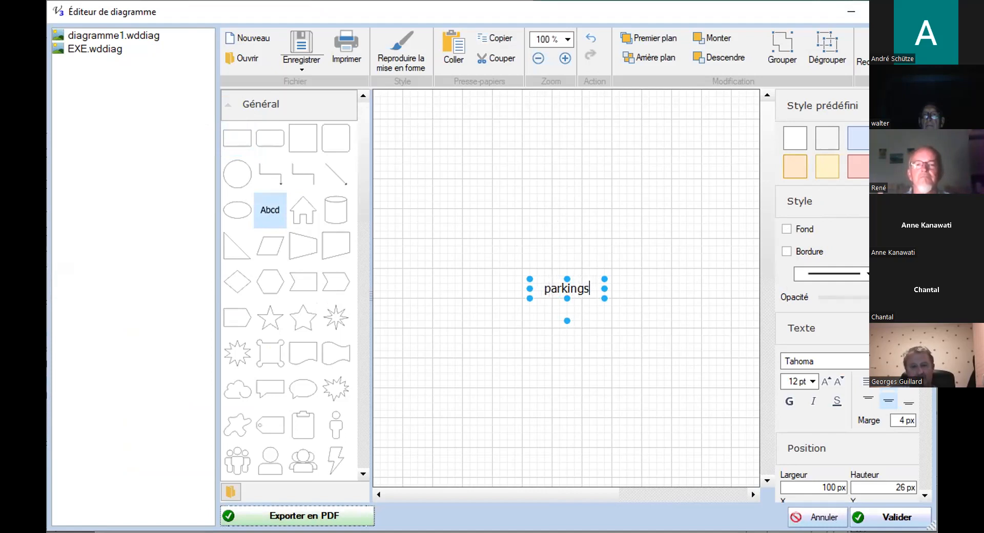
{"action": "key", "text": "Return"}
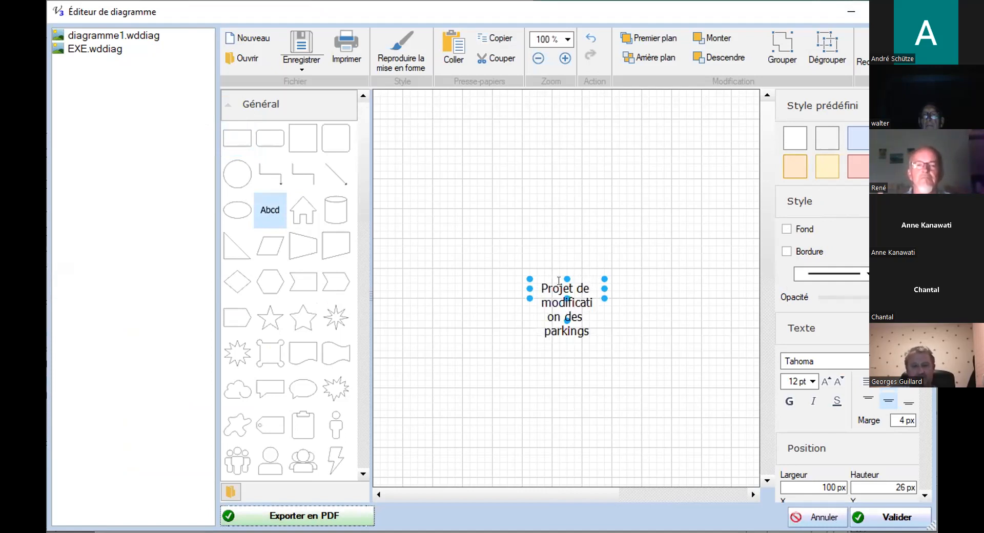
Set the title text to 20 pt, widen its block to about 481 by 77 px and place it on one line atop the page
{"action": "double_click", "coordinate": [592, 342]}
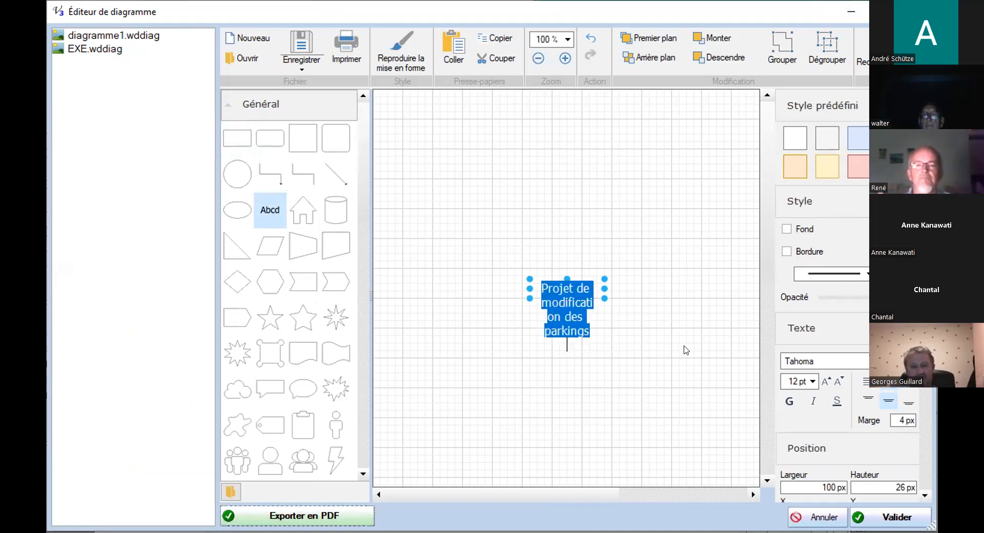
{"action": "left_click", "coordinate": [813, 380]}
{"action": "scroll", "coordinate": [795, 461], "scroll_direction": "up", "scroll_amount": 3}
{"action": "left_click", "coordinate": [794, 486]}
{"action": "left_click", "coordinate": [603, 352]}
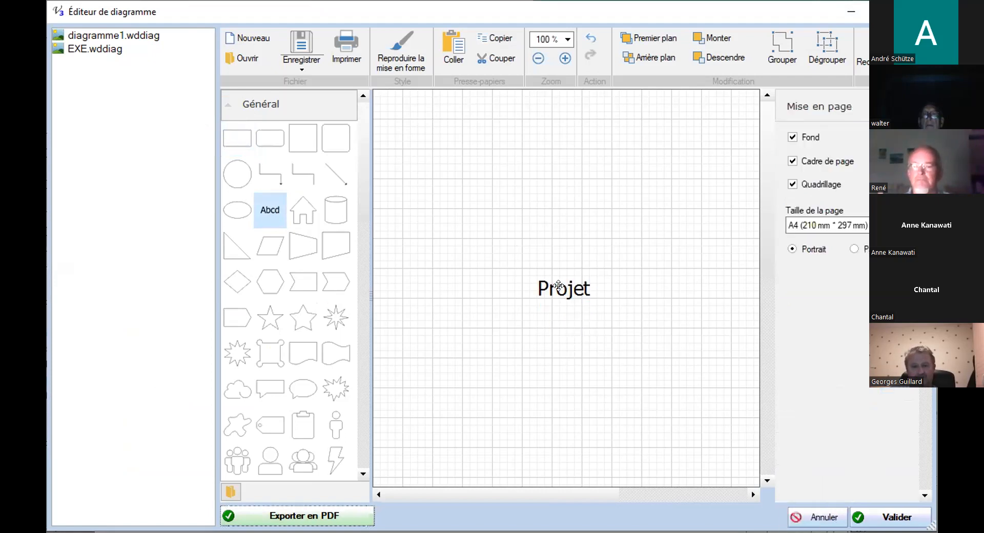
{"action": "left_click_drag", "start_coordinate": [562, 289], "coordinate": [746, 160]}
{"action": "left_click", "coordinate": [624, 248]}
Duplicate the title, change the copy's text to "AVANT" and place it centred just below the title
{"action": "left_click", "coordinate": [561, 126]}
{"action": "key", "text": "ctrl+c"}
{"action": "key", "text": "ctrl+v"}
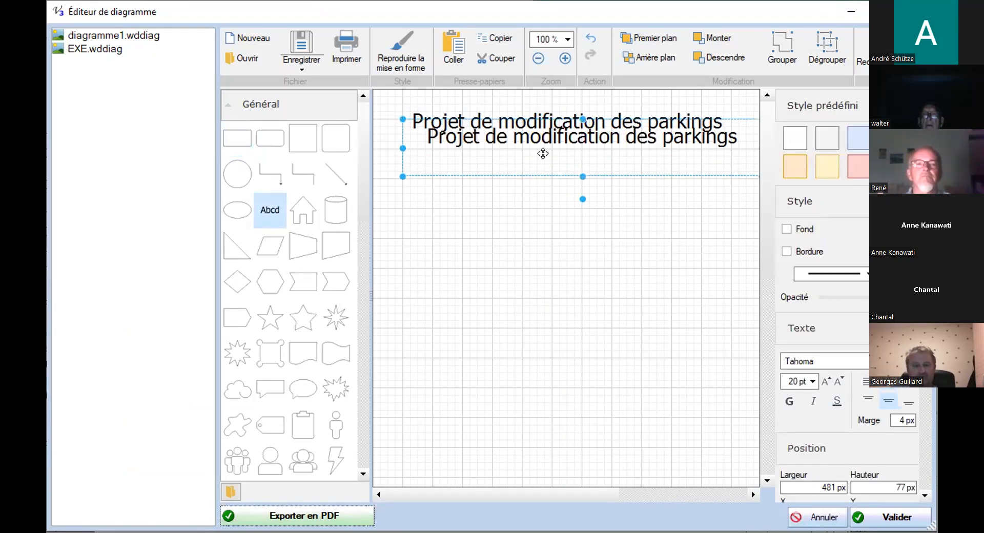
{"action": "left_click_drag", "start_coordinate": [543, 134], "coordinate": [545, 249]}
{"action": "double_click", "coordinate": [534, 249]}
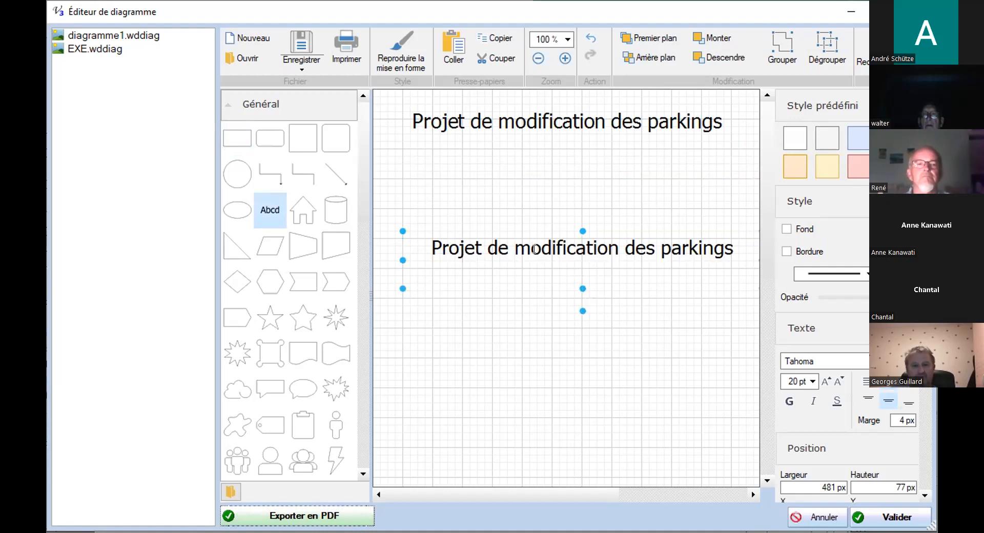
{"action": "key", "text": "ctrl+a"}
{"action": "key", "text": "BackSpace"}
{"action": "type", "text": "AVANT"}
{"action": "key", "text": "Return"}
{"action": "left_click_drag", "start_coordinate": [602, 355], "coordinate": [604, 280]}
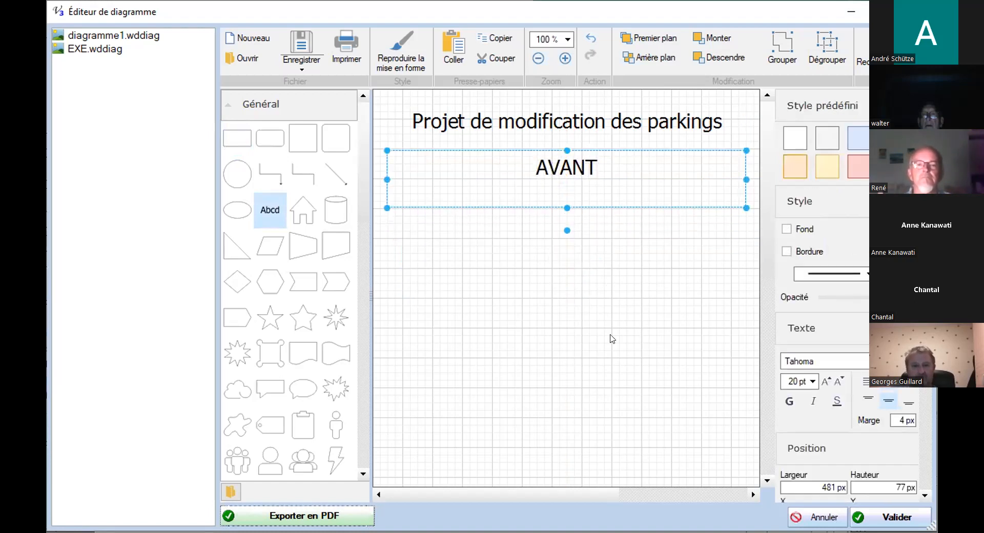
Duplicate the "AVANT" heading, place the copy in the lower part of the page and open its text for editing
{"action": "key", "text": "ctrl+c"}
{"action": "key", "text": "ctrl+v"}
{"action": "left_click_drag", "start_coordinate": [578, 187], "coordinate": [566, 367]}
{"action": "double_click", "coordinate": [603, 389]}
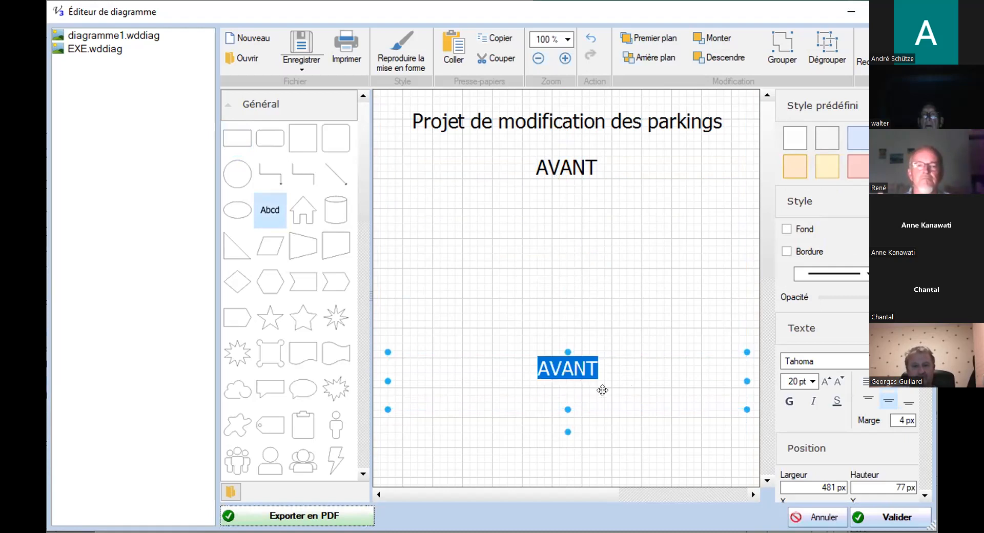
Replace the text of the copied AVANT label with APRES and deselect it
{"action": "type", "text": "apr"}
{"action": "key", "text": "BackSpace"}
{"action": "key", "text": "BackSpace"}
{"action": "key", "text": "BackSpace"}
{"action": "type", "text": "A¨PR"}
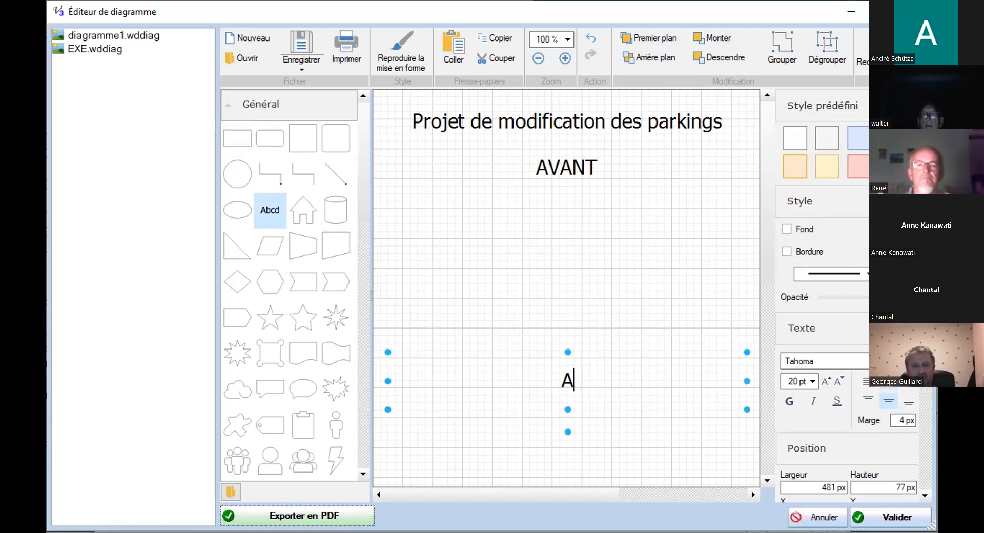
{"action": "key", "text": "BackSpace"}
{"action": "key", "text": "BackSpace"}
{"action": "key", "text": "BackSpace"}
{"action": "type", "text": "PRES"}
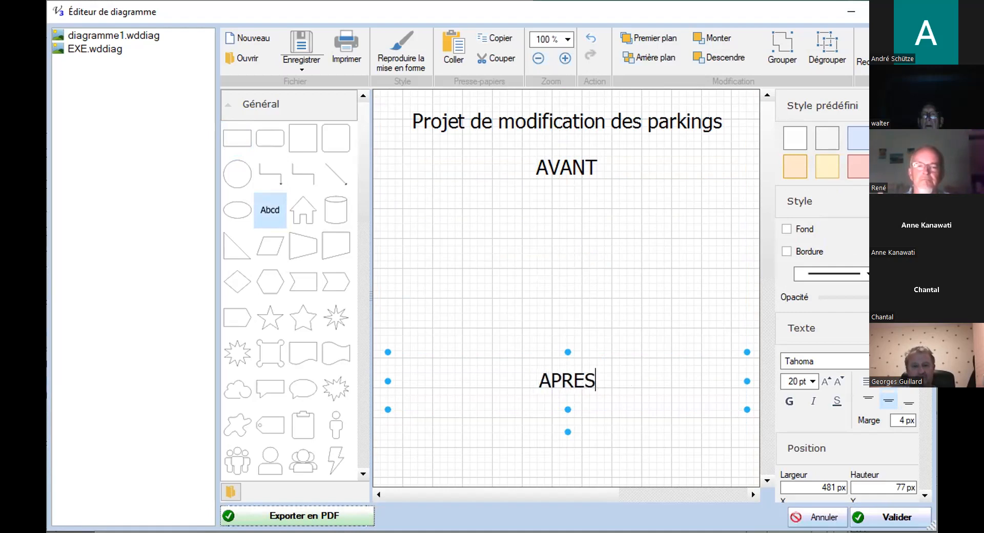
{"action": "key", "text": "Return"}
{"action": "left_click", "coordinate": [636, 261]}
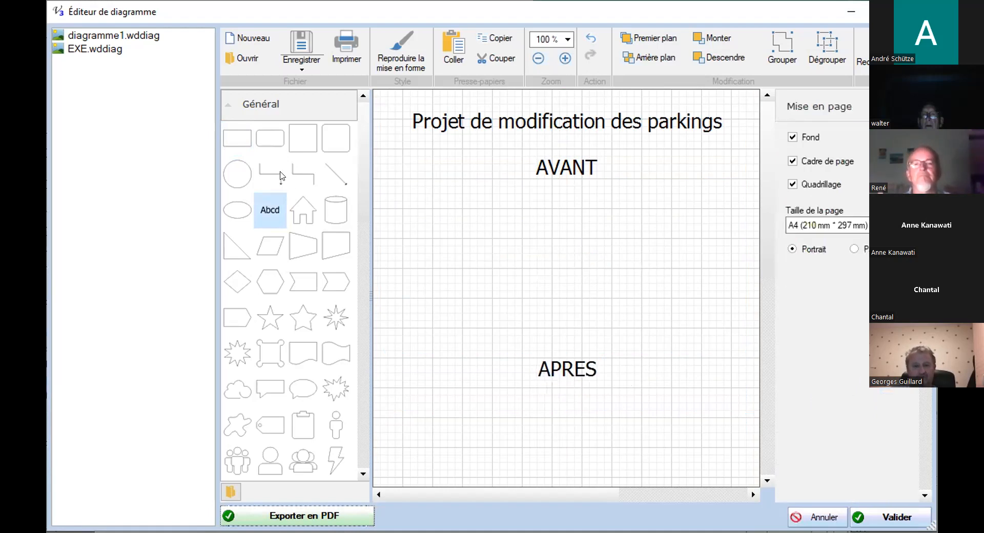
Draw two tall rectangles below AVANT near the page's left and right edges, the right one about 100 by 204 px
{"action": "left_click", "coordinate": [303, 137]}
{"action": "left_click_drag", "start_coordinate": [494, 233], "coordinate": [439, 209]}
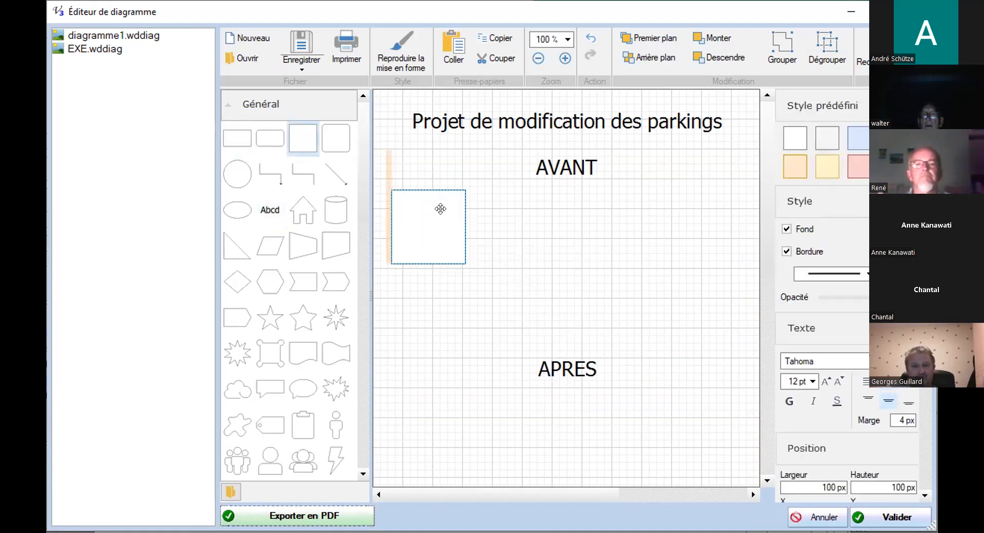
{"action": "left_click_drag", "start_coordinate": [429, 259], "coordinate": [434, 328]}
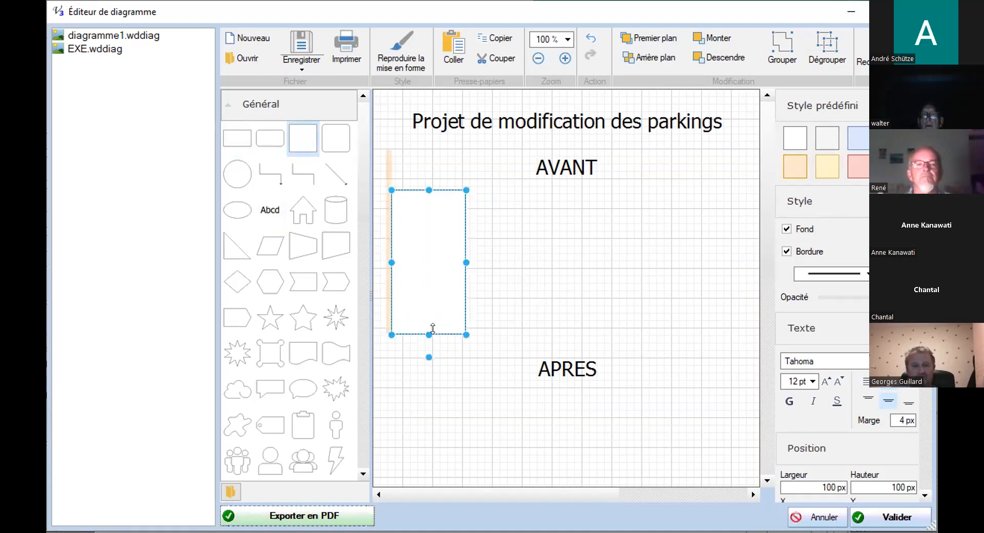
{"action": "left_click", "coordinate": [312, 145]}
{"action": "left_click_drag", "start_coordinate": [537, 270], "coordinate": [686, 202]}
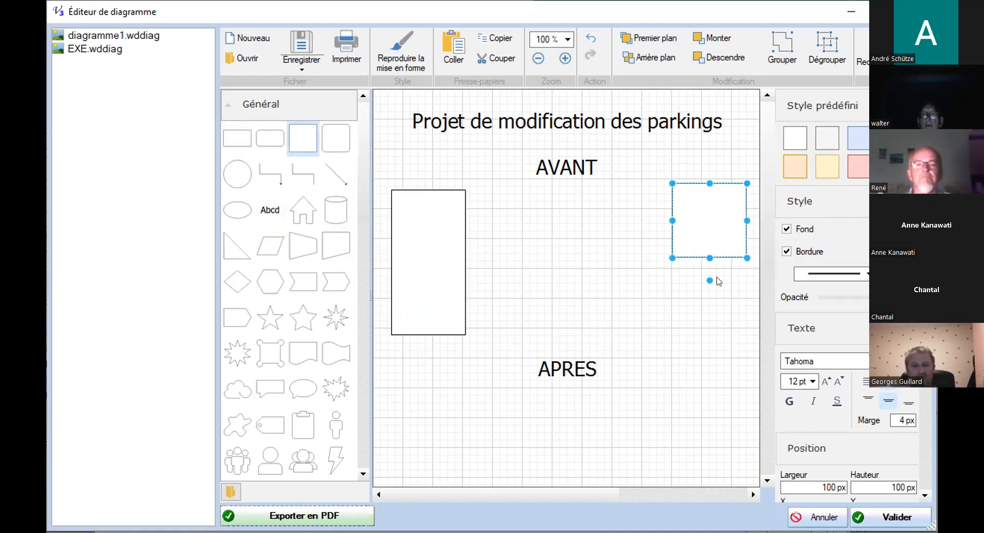
{"action": "left_click_drag", "start_coordinate": [706, 250], "coordinate": [707, 328]}
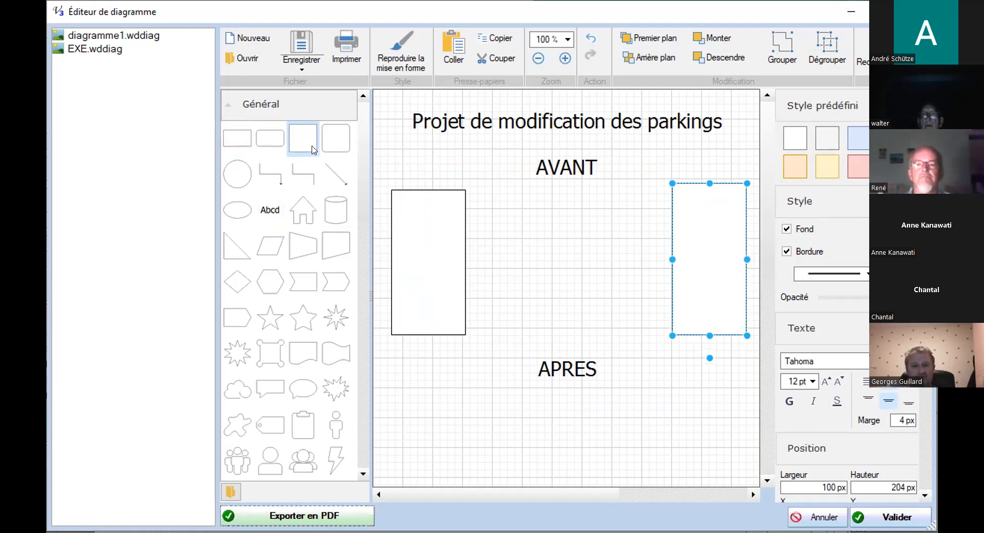
Add a small rectangle about 69 by 29 px beside the left tall rectangle and give it a dotted border
{"action": "left_click", "coordinate": [238, 143]}
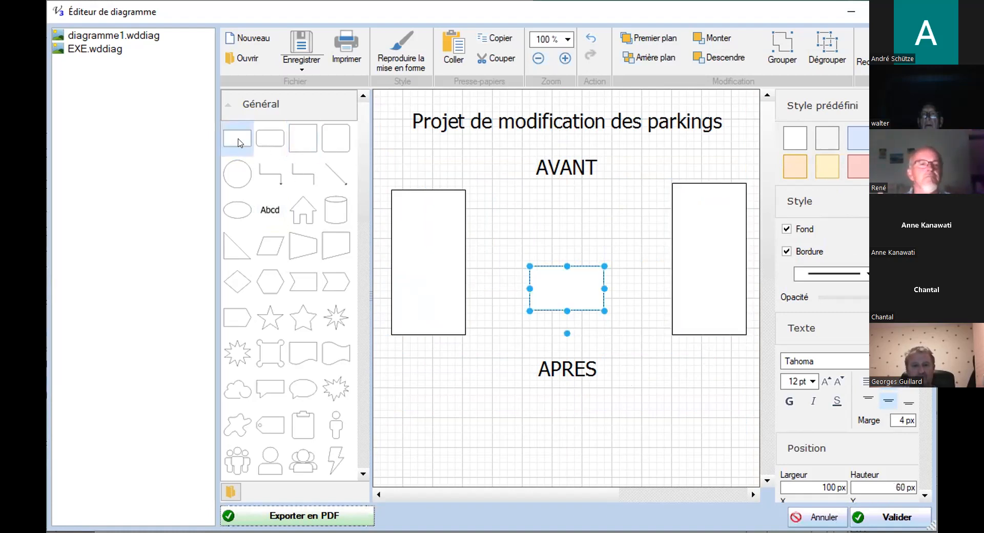
{"action": "left_click_drag", "start_coordinate": [567, 294], "coordinate": [523, 226]}
{"action": "left_click", "coordinate": [842, 279]}
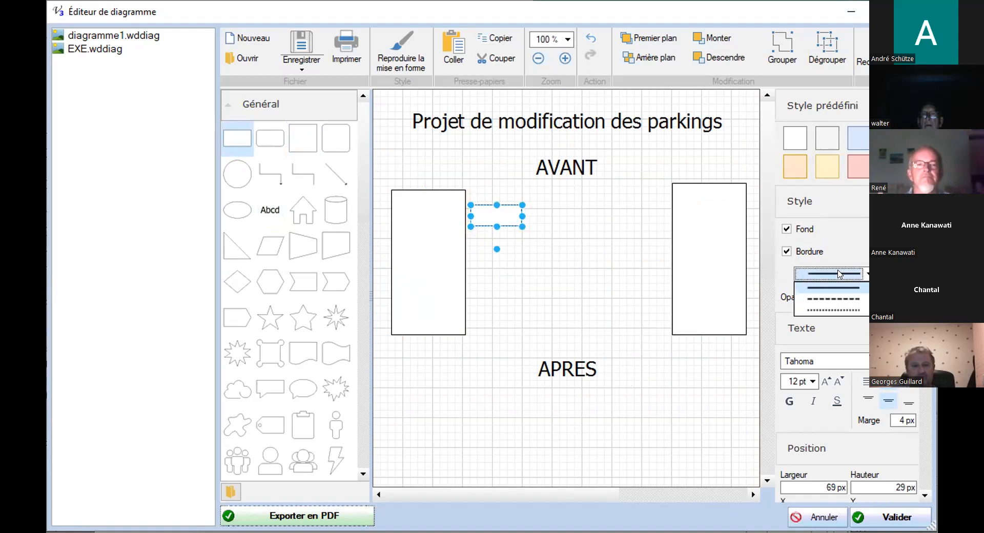
{"action": "left_click", "coordinate": [841, 309]}
{"action": "left_click_drag", "start_coordinate": [501, 213], "coordinate": [508, 201]}
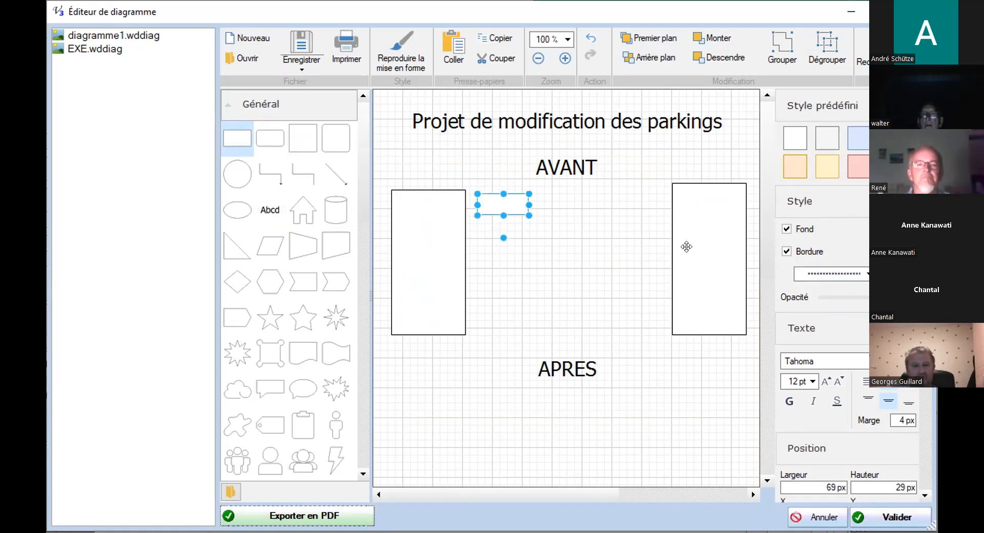
Reapply the dotted line style to the small rectangle and turn its border off
{"action": "left_click", "coordinate": [833, 274]}
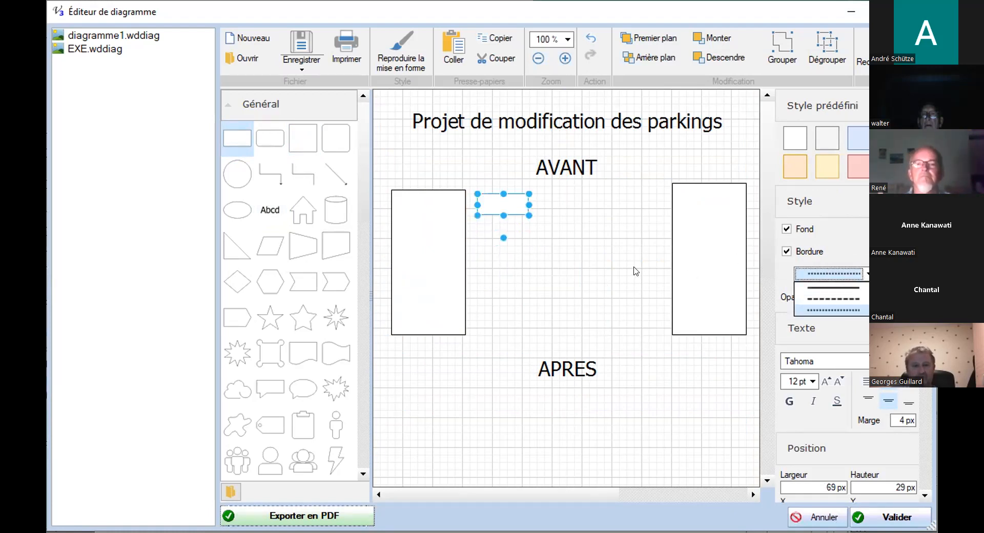
{"action": "left_click", "coordinate": [828, 309]}
{"action": "left_click", "coordinate": [532, 243]}
{"action": "left_click", "coordinate": [508, 202]}
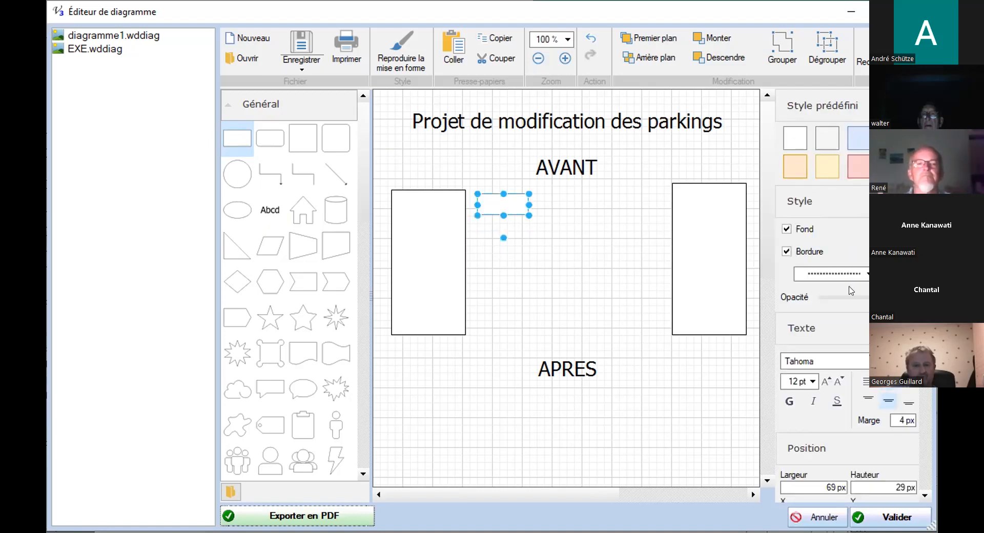
{"action": "left_click", "coordinate": [813, 252]}
{"action": "left_click", "coordinate": [828, 274]}
{"action": "left_click", "coordinate": [827, 310]}
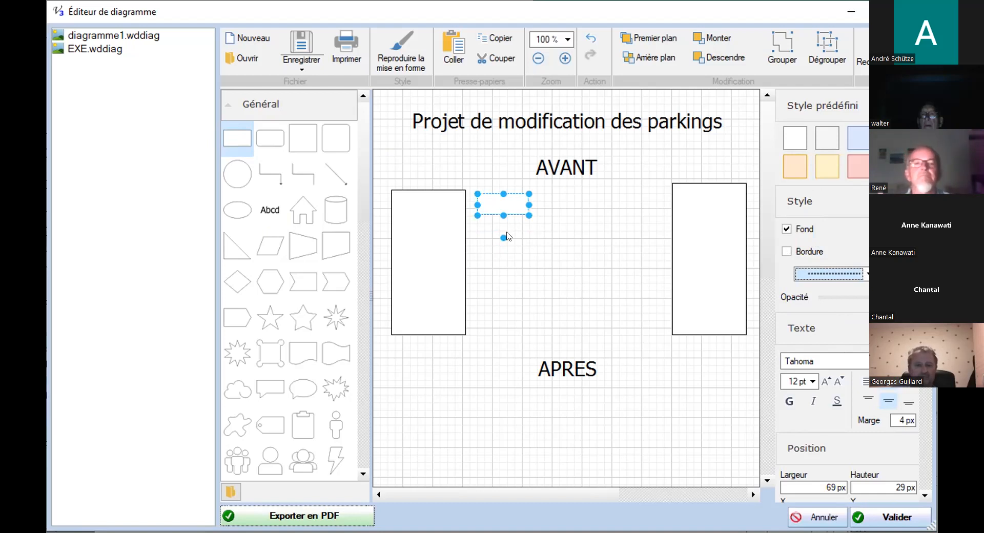
Reduce the small rectangle's opacity to the minimum
{"action": "left_click", "coordinate": [553, 233]}
{"action": "left_click", "coordinate": [510, 205]}
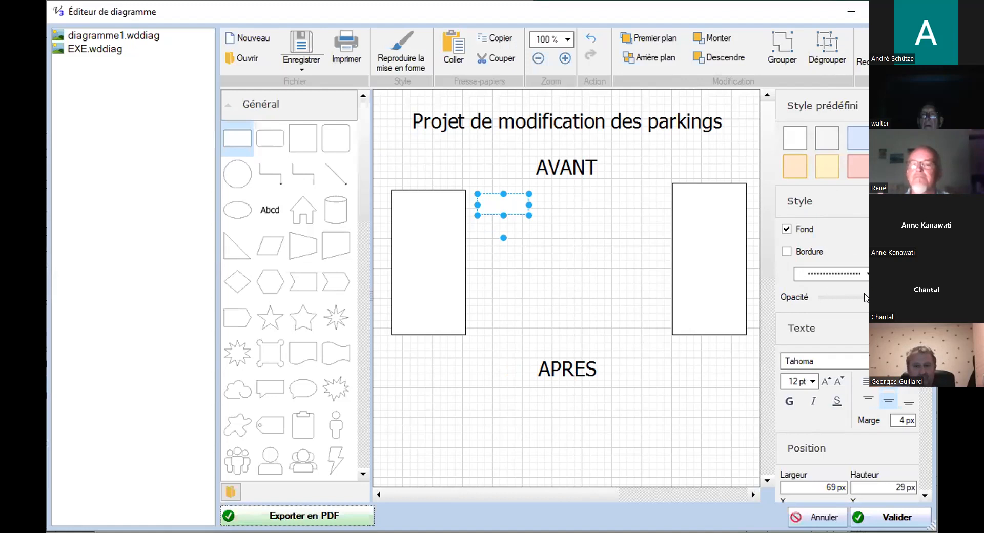
{"action": "left_click_drag", "start_coordinate": [862, 297], "coordinate": [819, 297]}
{"action": "left_click", "coordinate": [564, 234]}
{"action": "left_click", "coordinate": [496, 202]}
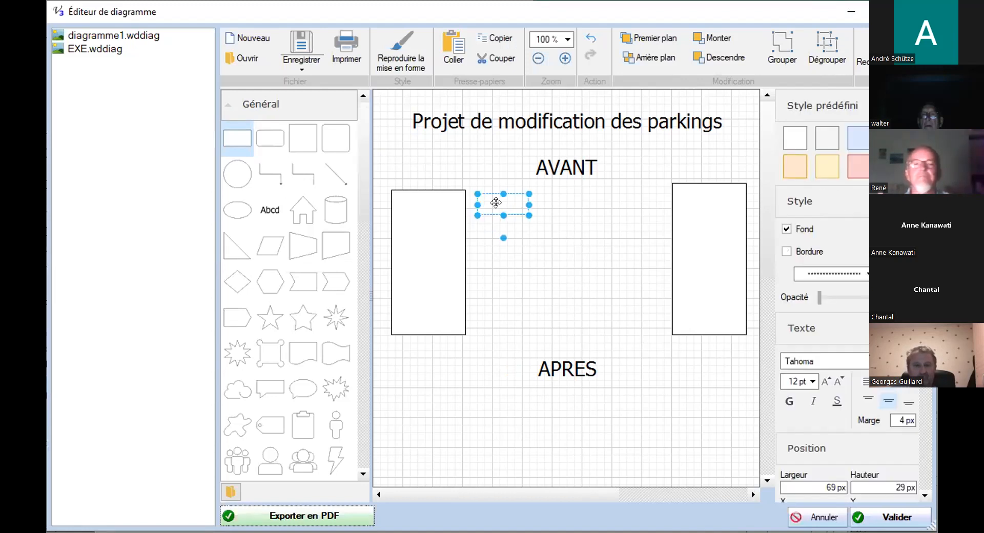
Place a 100 by 100 px square between the tall rectangles and give it a dotted border
{"action": "left_click", "coordinate": [306, 140]}
{"action": "left_click_drag", "start_coordinate": [576, 277], "coordinate": [589, 270]}
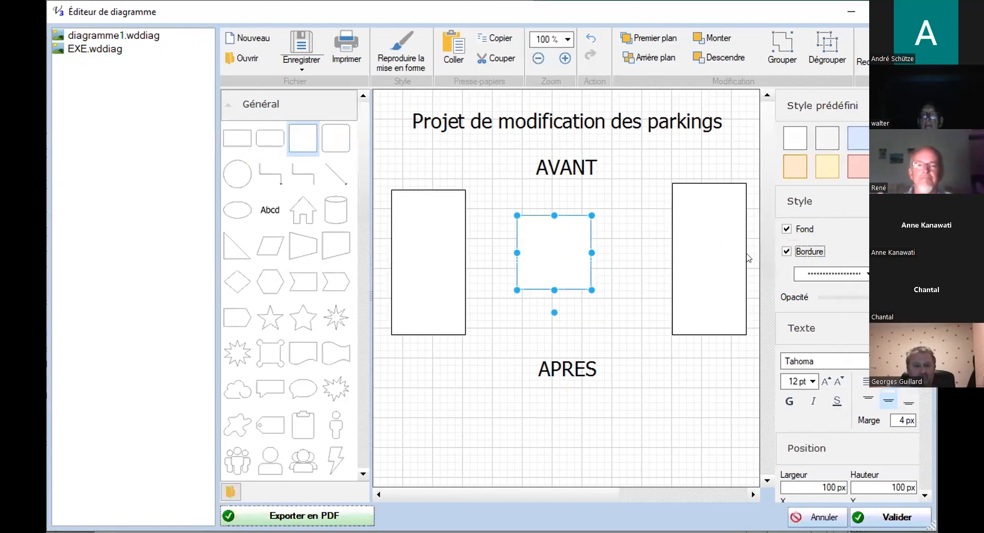
{"action": "left_click", "coordinate": [626, 273]}
{"action": "left_click", "coordinate": [562, 252]}
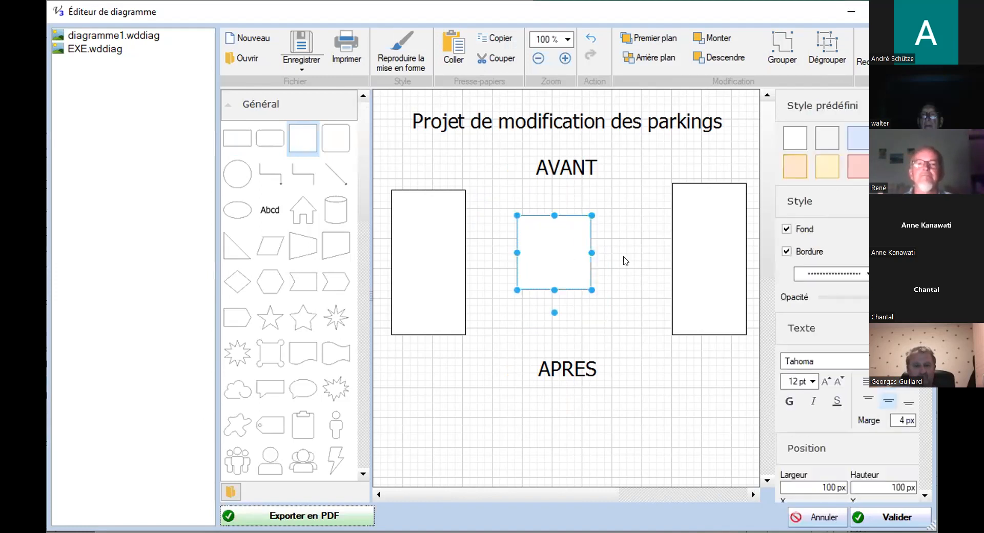
{"action": "left_click", "coordinate": [827, 278]}
{"action": "left_click", "coordinate": [830, 308]}
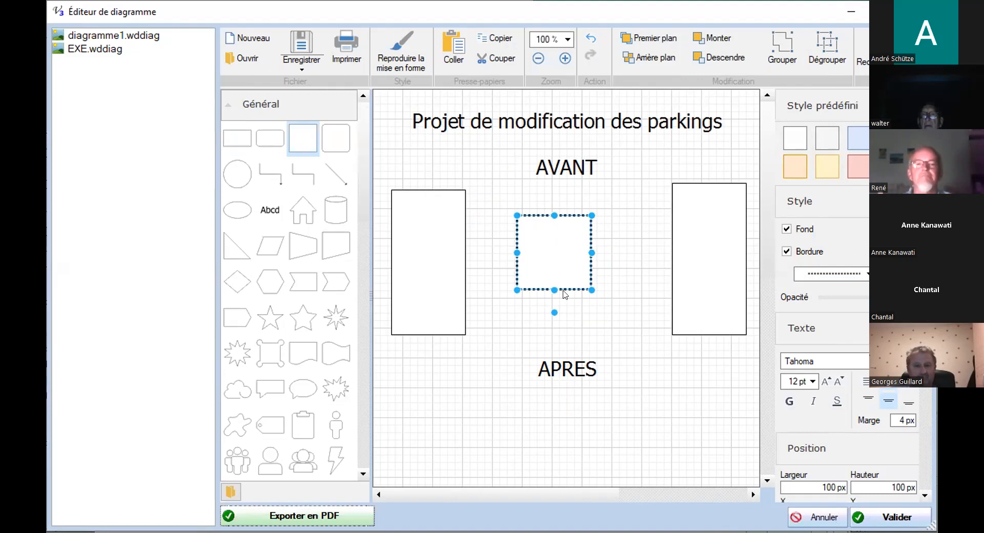
Shrink the dotted square to about 100 by 32 px beside the left tall rectangle and place a duplicate directly below it
{"action": "left_click_drag", "start_coordinate": [555, 290], "coordinate": [499, 201]}
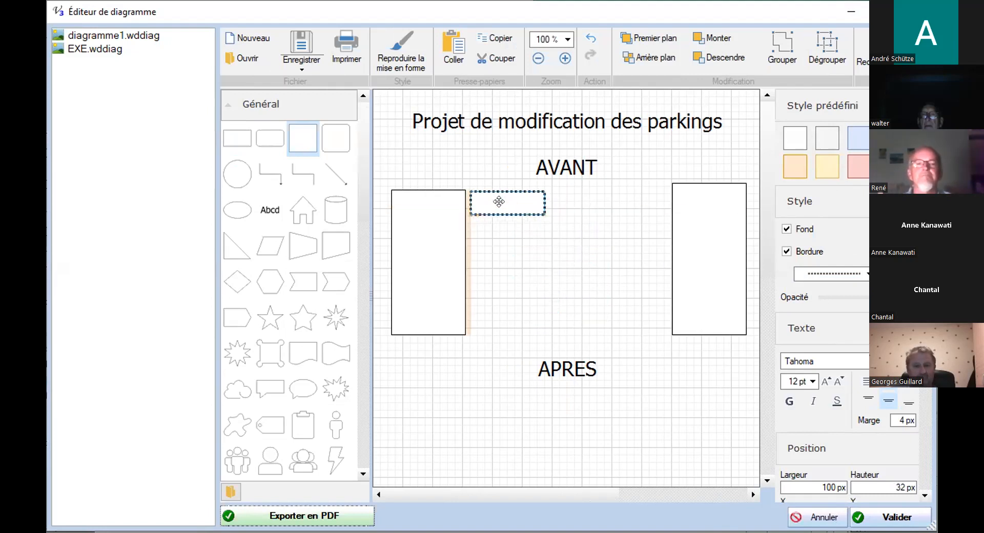
{"action": "key", "text": "ctrl+c"}
{"action": "key", "text": "ctrl+v"}
{"action": "left_click_drag", "start_coordinate": [523, 241], "coordinate": [523, 250]}
{"action": "left_click_drag", "start_coordinate": [518, 213], "coordinate": [509, 243]}
Duplicate all the shapes of the AVANT layout into the area below the APRES label
{"action": "left_click", "coordinate": [647, 317]}
{"action": "left_click_drag", "start_coordinate": [747, 345], "coordinate": [401, 185]}
{"action": "left_click", "coordinate": [687, 270], "text": "ctrl"}
{"action": "left_click", "coordinate": [422, 238], "text": "ctrl"}
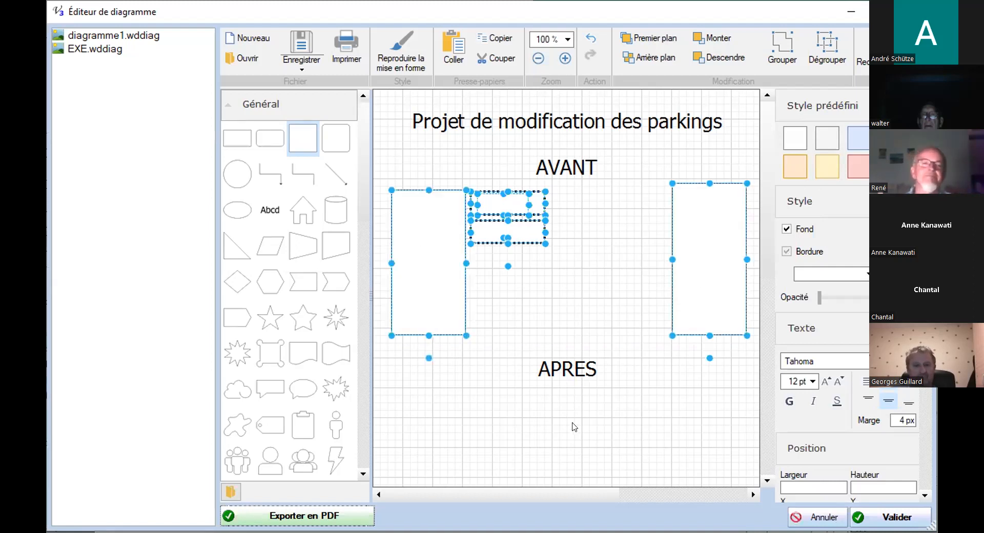
{"action": "left_click_drag", "start_coordinate": [422, 255], "coordinate": [405, 452]}
{"action": "scroll", "coordinate": [573, 321], "scroll_direction": "down", "scroll_amount": 3}
{"action": "left_click", "coordinate": [573, 321]}
Rearrange the two dotted rectangles of the APRES layout as upright shapes side by side next to the right tall rectangle
{"action": "left_click", "coordinate": [512, 224]}
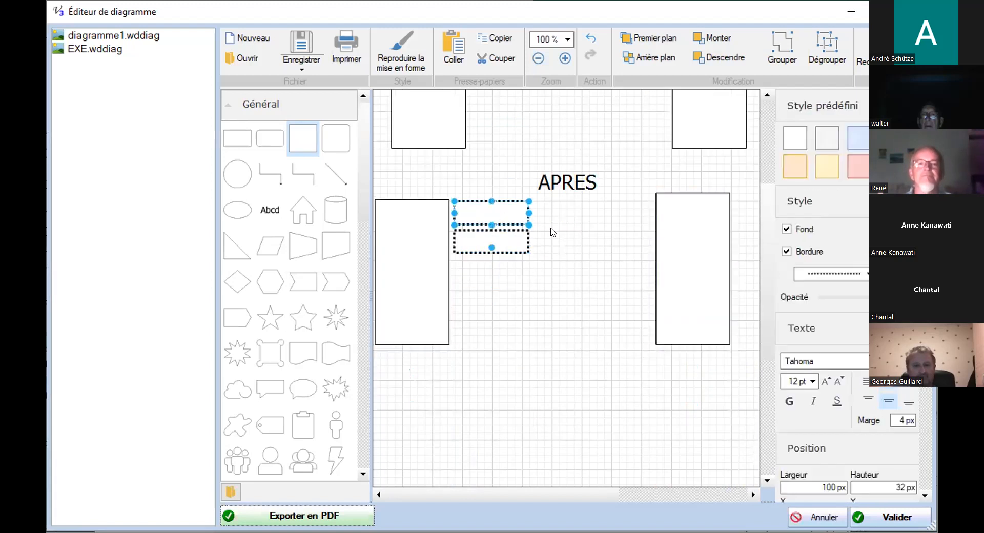
{"action": "left_click_drag", "start_coordinate": [512, 213], "coordinate": [625, 213]}
{"action": "left_click_drag", "start_coordinate": [567, 221], "coordinate": [612, 257]}
{"action": "left_click", "coordinate": [488, 236]}
{"action": "left_click_drag", "start_coordinate": [488, 236], "coordinate": [572, 261]}
{"action": "left_click", "coordinate": [622, 331]}
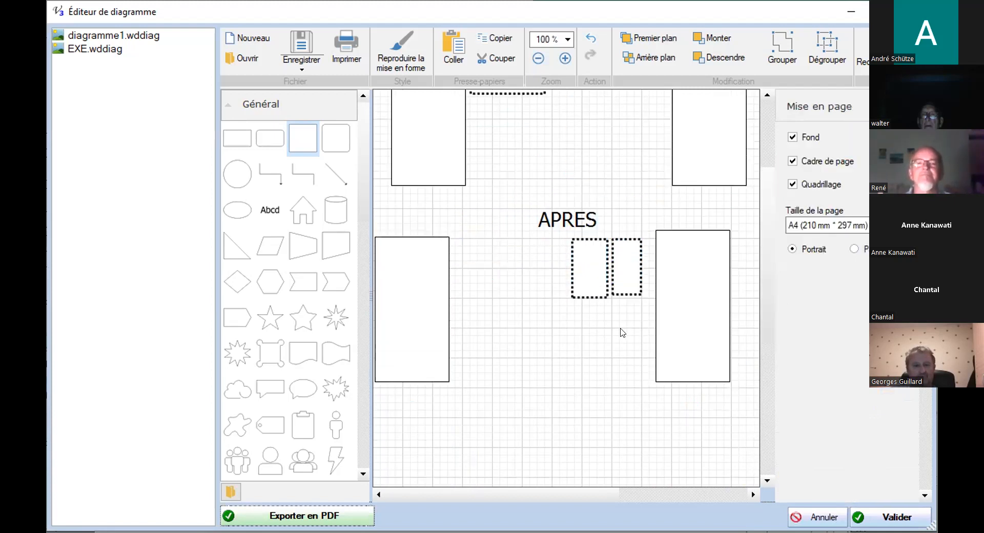
Try to export the parking diagram as a PDF
{"action": "scroll", "coordinate": [621, 332], "scroll_direction": "up", "scroll_amount": 3}
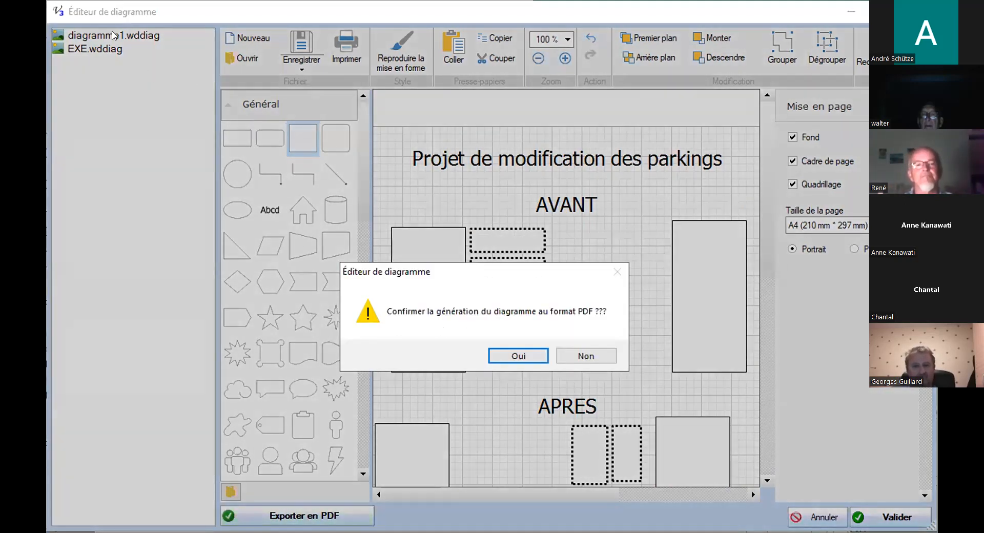
{"action": "left_click", "coordinate": [517, 355]}
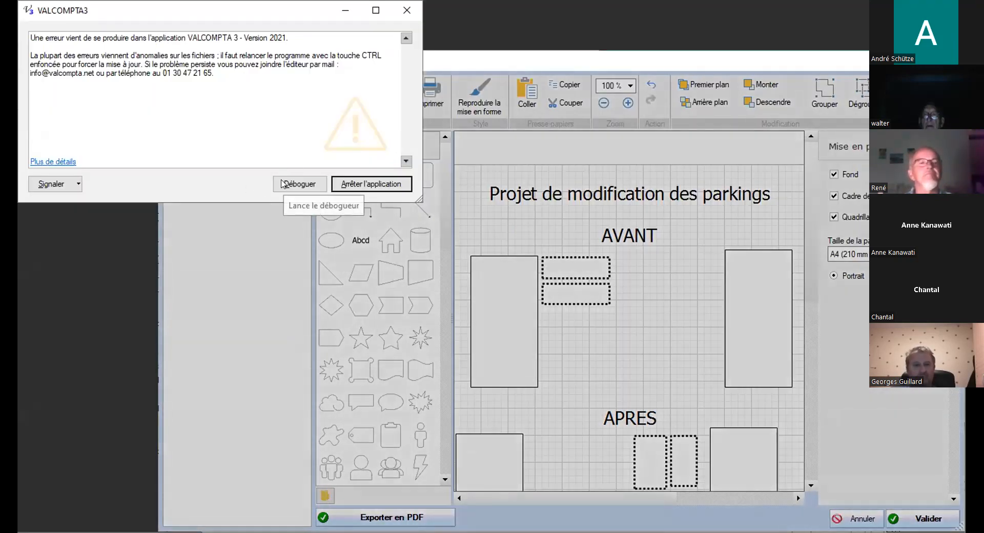
Expand and read the details of the application error, and leave the error window
{"action": "left_click", "coordinate": [65, 161]}
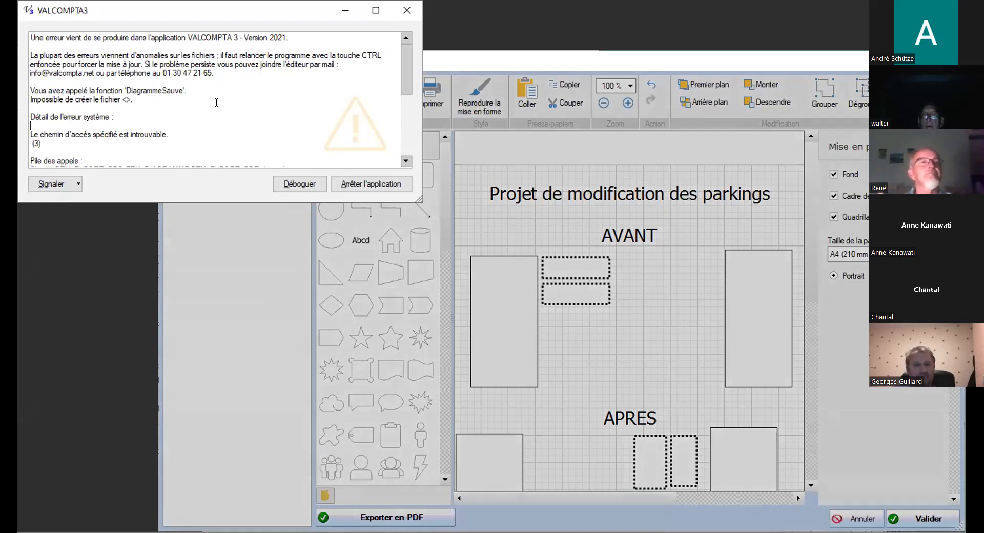
{"action": "scroll", "coordinate": [216, 103], "scroll_direction": "down", "scroll_amount": 1}
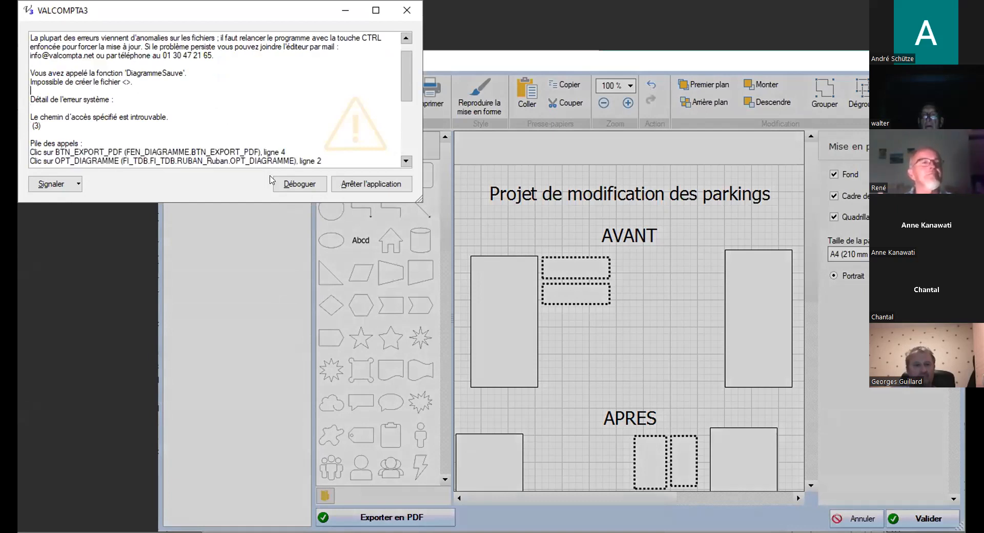
{"action": "left_click", "coordinate": [306, 186]}
{"action": "left_click", "coordinate": [323, 197]}
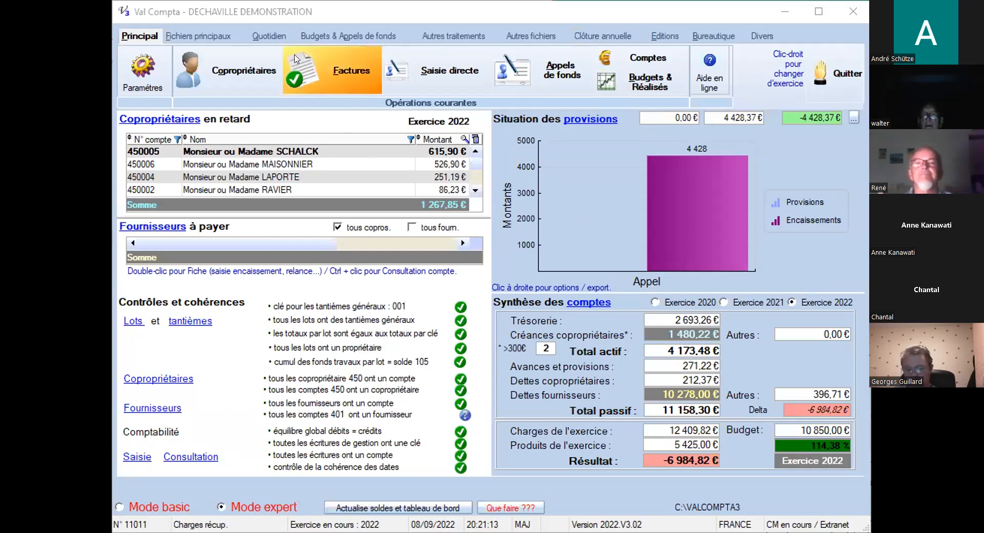
Open the works record EXE, EXEMPLE AVEC DIAGRAMME, and bring up its diagram for editing
{"action": "left_click", "coordinate": [270, 35]}
{"action": "left_click", "coordinate": [205, 36]}
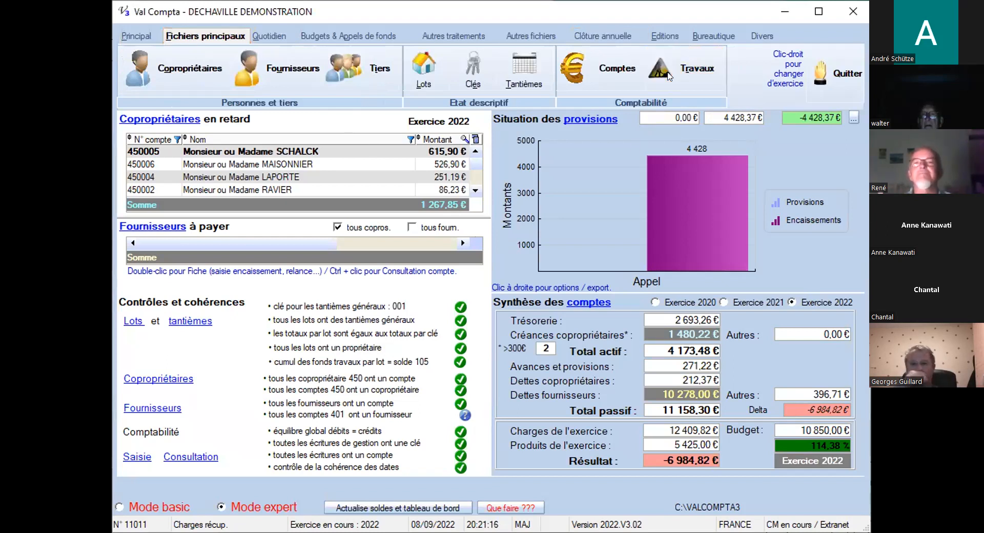
{"action": "left_click", "coordinate": [665, 71]}
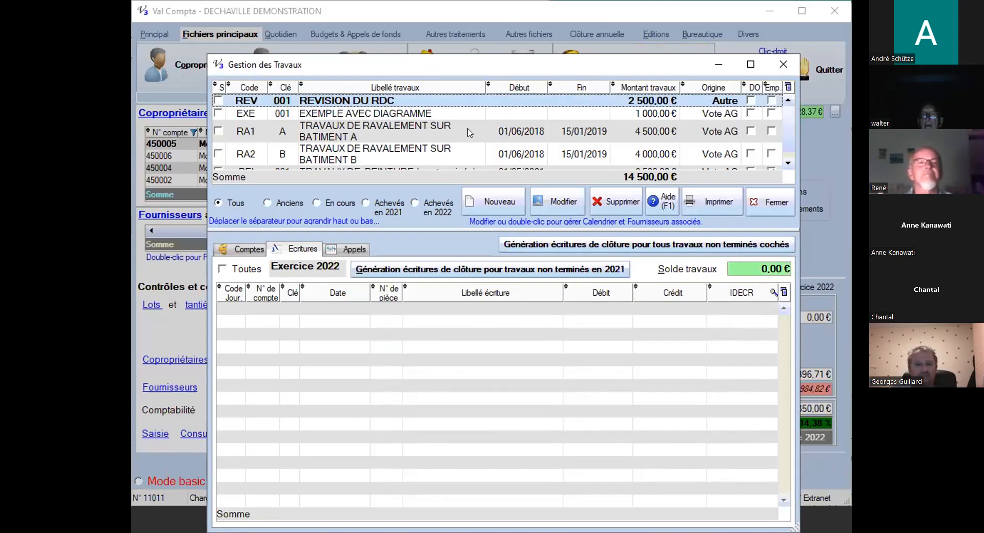
{"action": "left_click", "coordinate": [378, 113]}
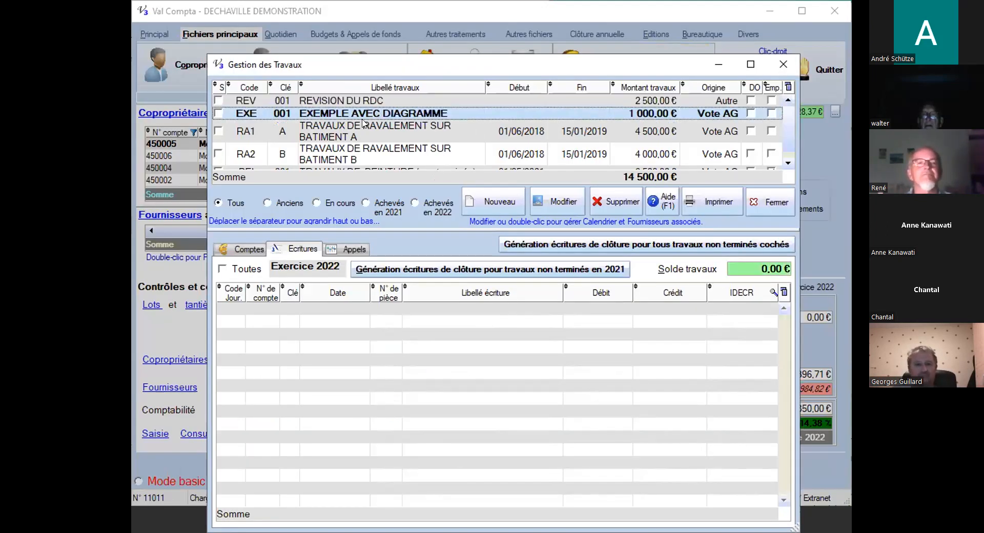
{"action": "left_click", "coordinate": [549, 203]}
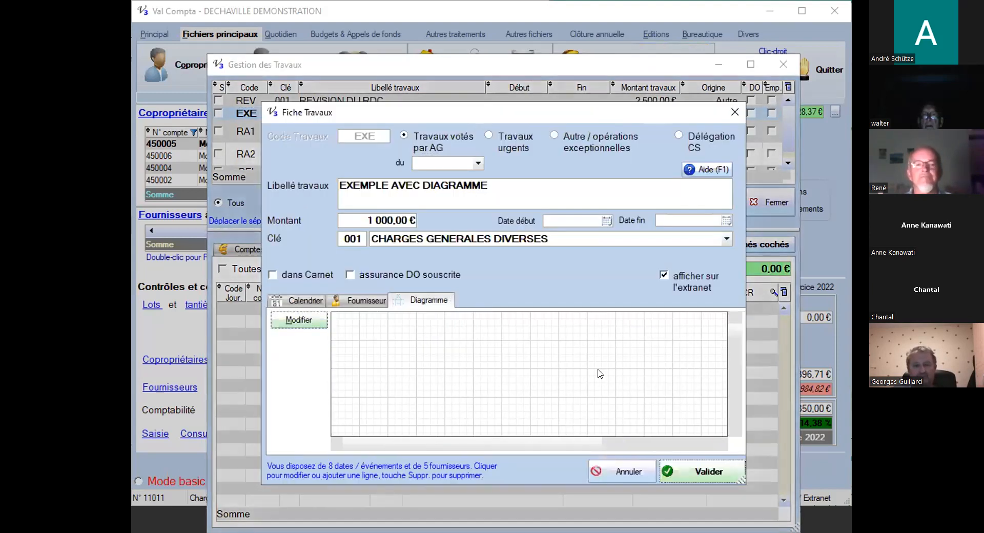
{"action": "left_click", "coordinate": [474, 193]}
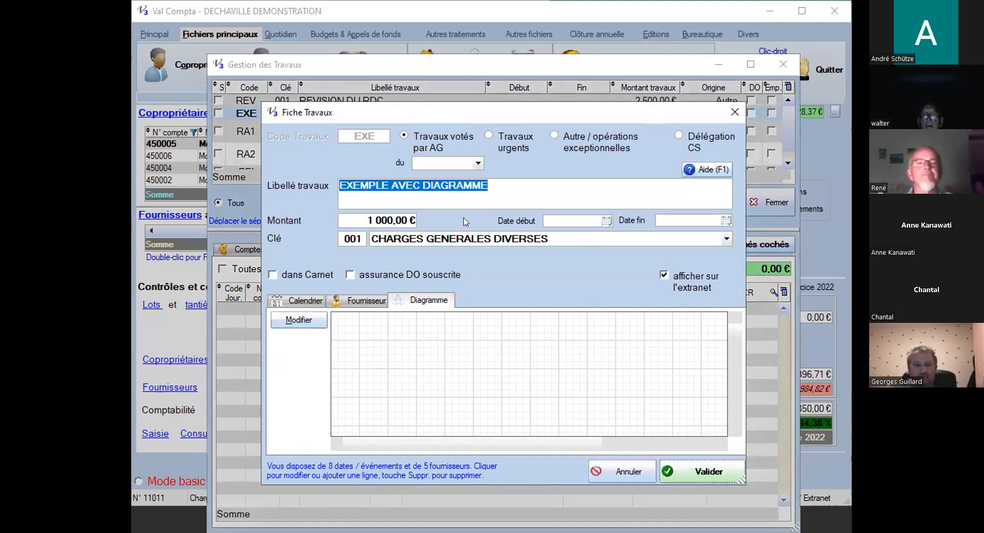
{"action": "left_click", "coordinate": [295, 324]}
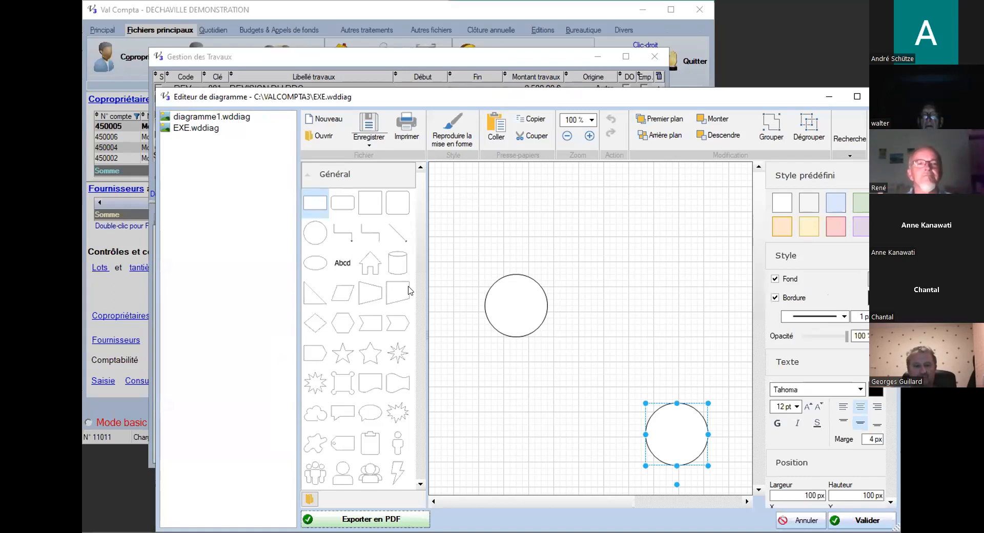
Add a slanted-bottom quadrilateral, a circle and two Abcd text labels to the EXE diagram
{"action": "left_click", "coordinate": [410, 291]}
{"action": "left_click_drag", "start_coordinate": [603, 343], "coordinate": [640, 226]}
{"action": "left_click", "coordinate": [315, 240]}
{"action": "left_click_drag", "start_coordinate": [582, 330], "coordinate": [548, 238]}
{"action": "left_click", "coordinate": [345, 263]}
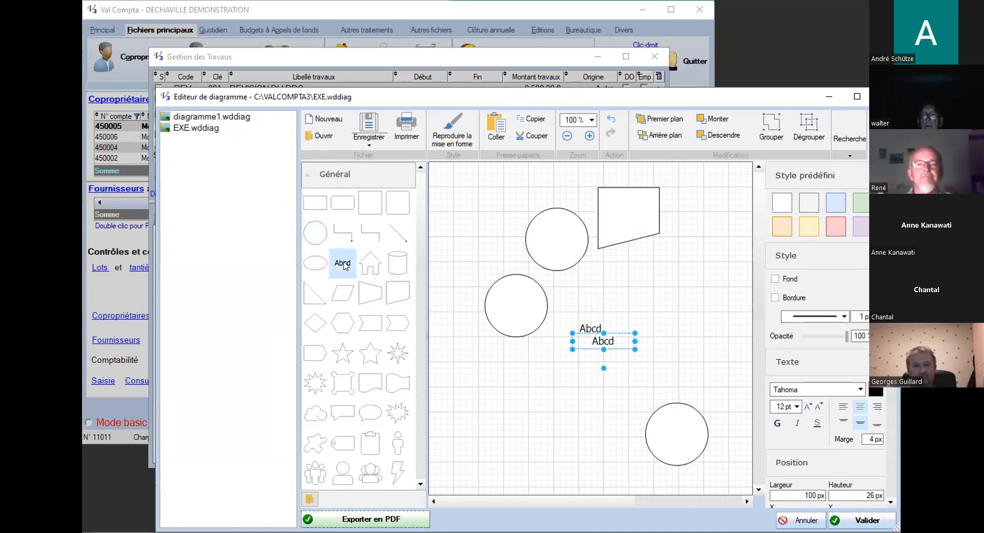
{"action": "left_click_drag", "start_coordinate": [607, 342], "coordinate": [562, 366]}
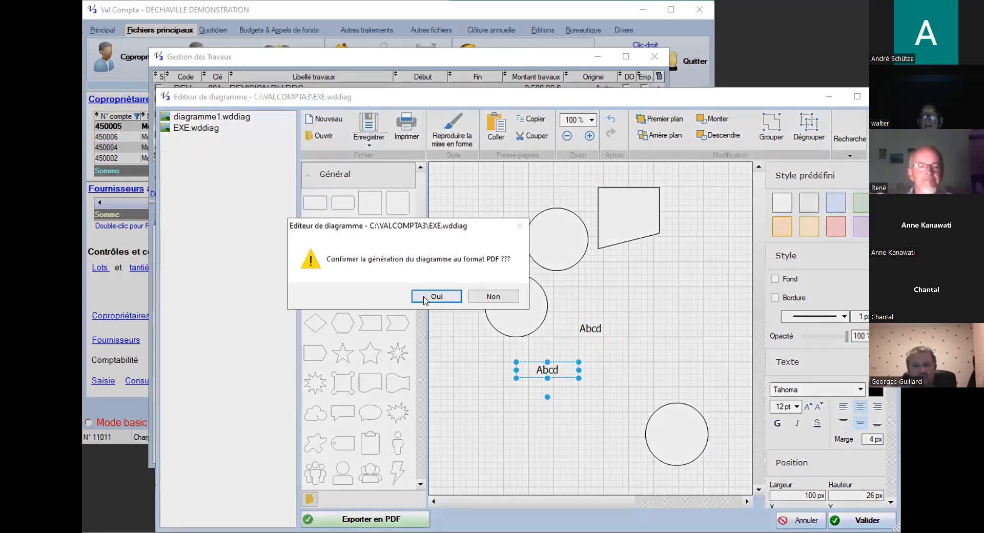
Confirm generating the EXE diagram as a PDF, and close the diagram editor and the works record
{"action": "left_click", "coordinate": [472, 297]}
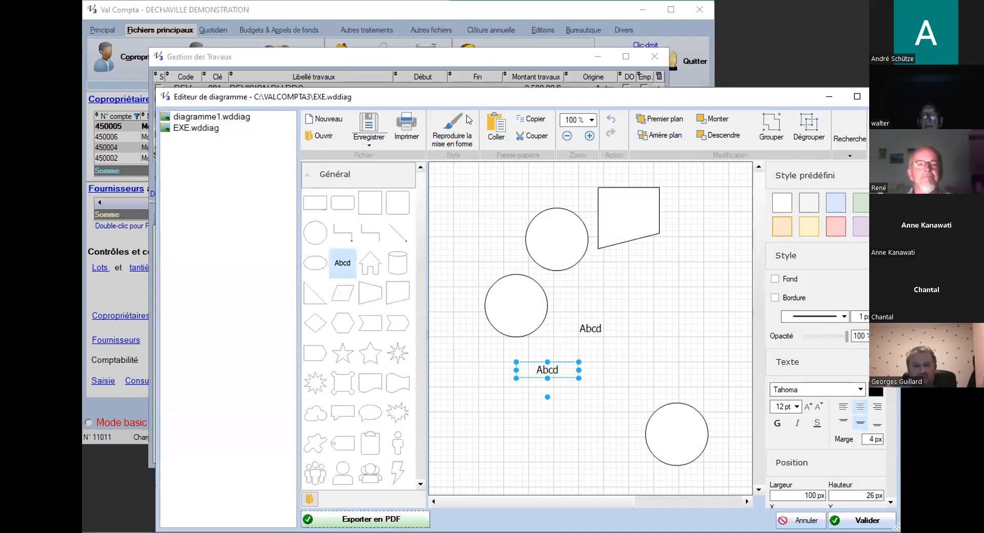
{"action": "key", "text": "Escape"}
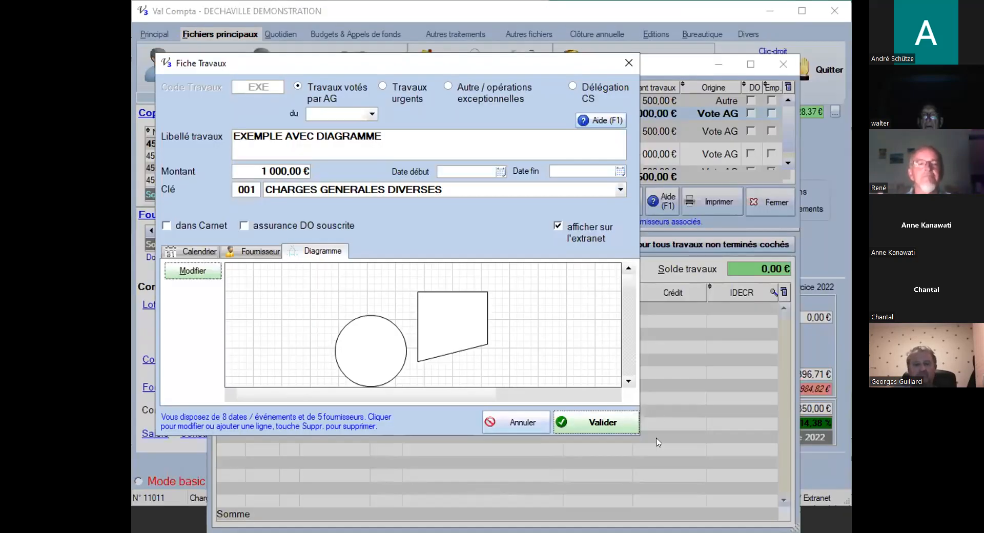
{"action": "left_click", "coordinate": [634, 434]}
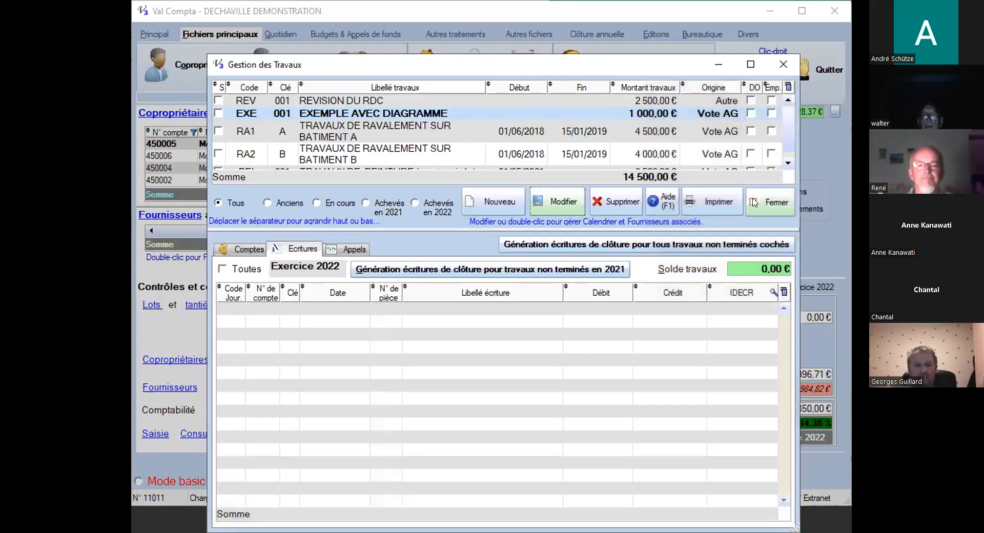
Leave works management and launch the general assembly module, Module AG, from the annual closing functions
{"action": "left_click", "coordinate": [690, 32]}
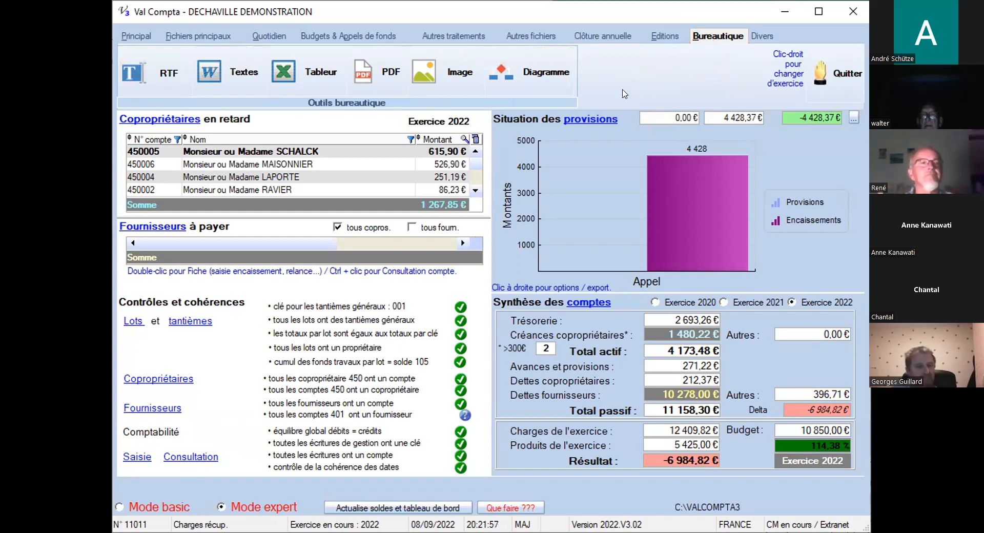
{"action": "left_click", "coordinate": [607, 39]}
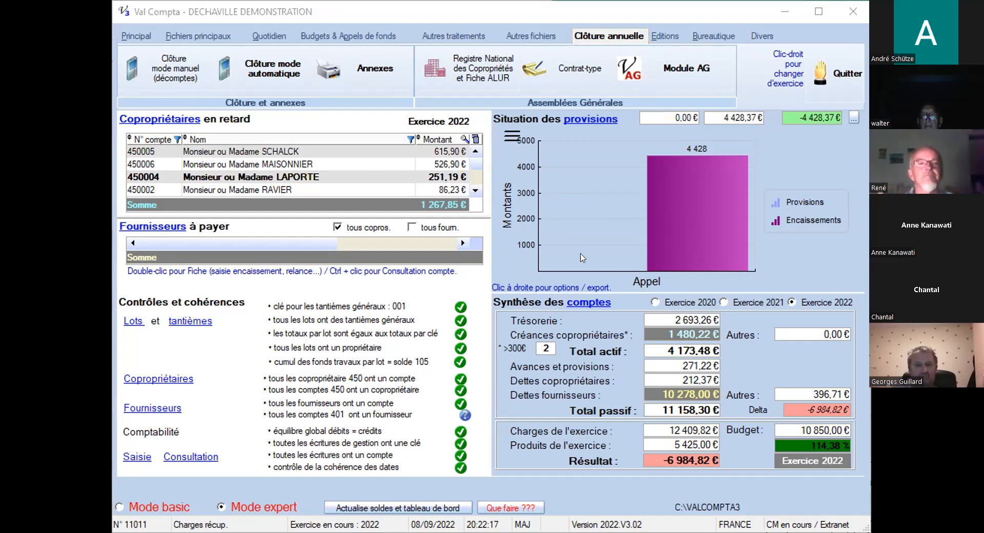
{"action": "left_click", "coordinate": [587, 210]}
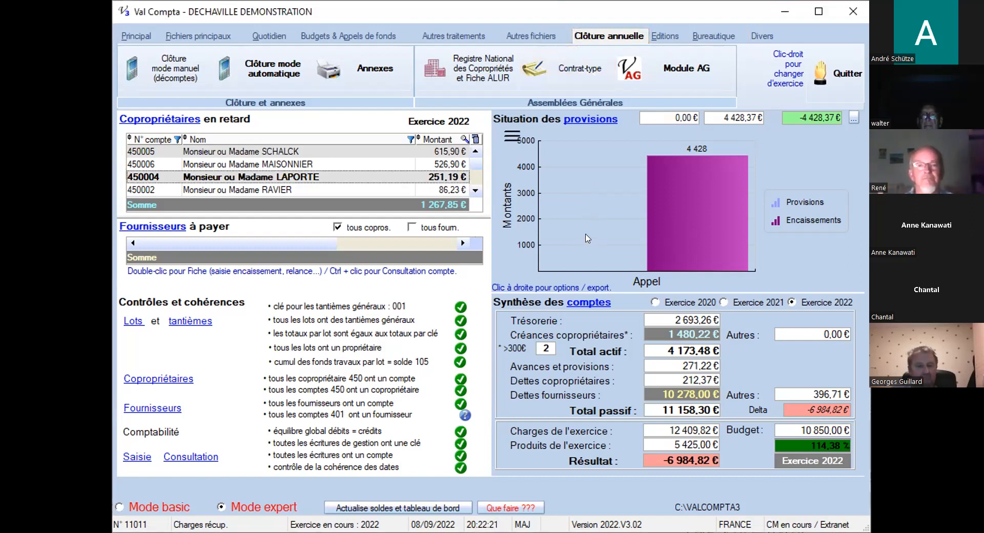
{"action": "mouse_move", "coordinate": [660, 216]}
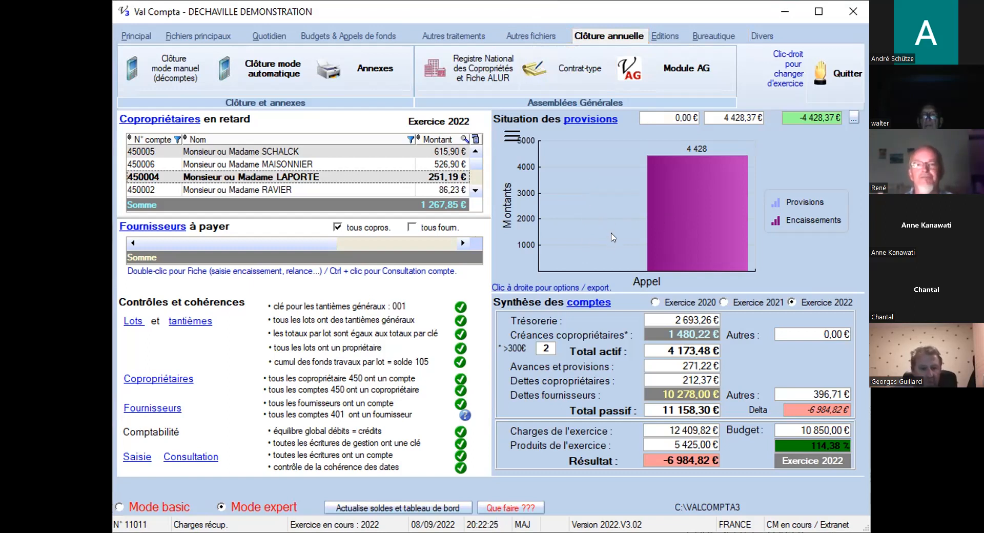
{"action": "left_click", "coordinate": [684, 76]}
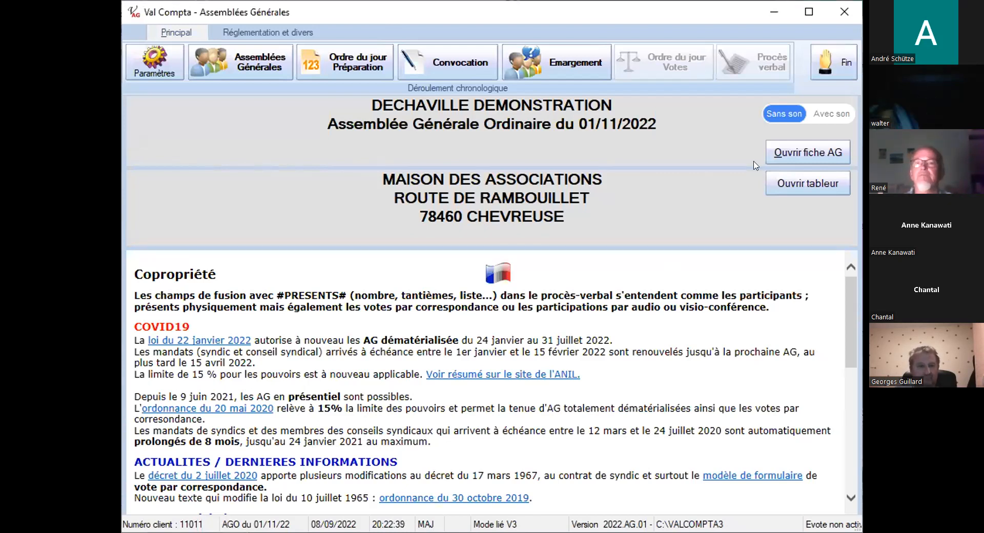
Open the record of the 01/11/2022 general assembly and turn off the derogation for 15% of proxies
{"action": "left_click", "coordinate": [804, 154]}
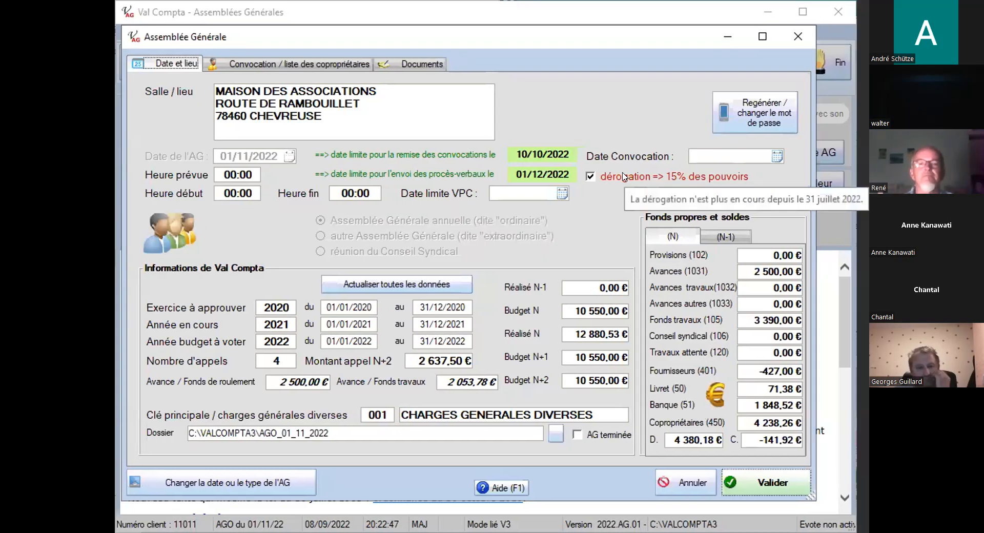
{"action": "left_click", "coordinate": [623, 178]}
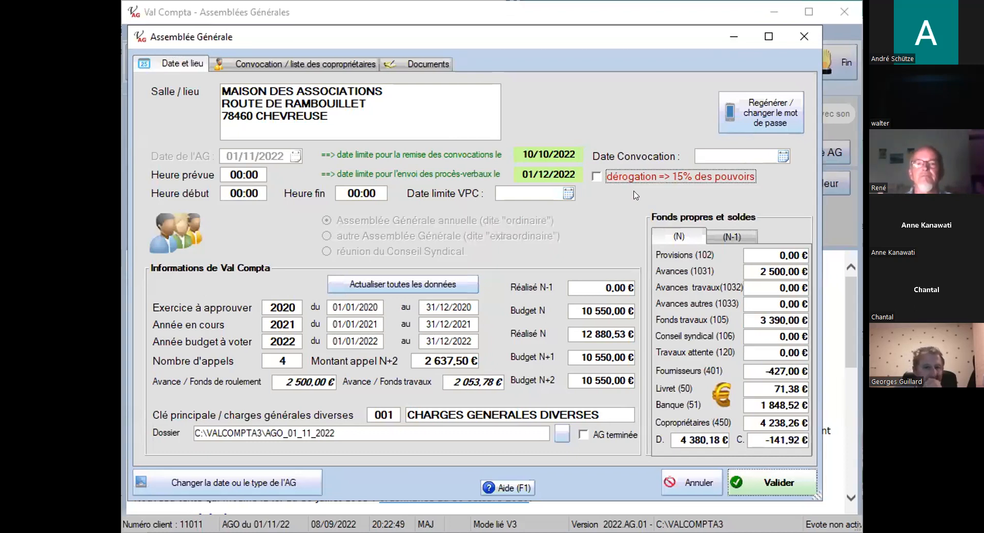
{"action": "mouse_move", "coordinate": [636, 180]}
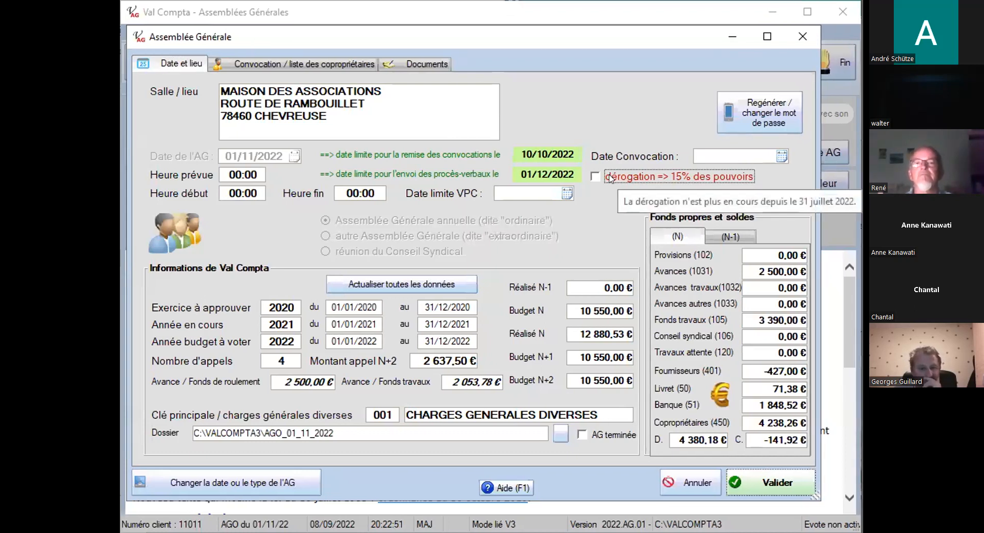
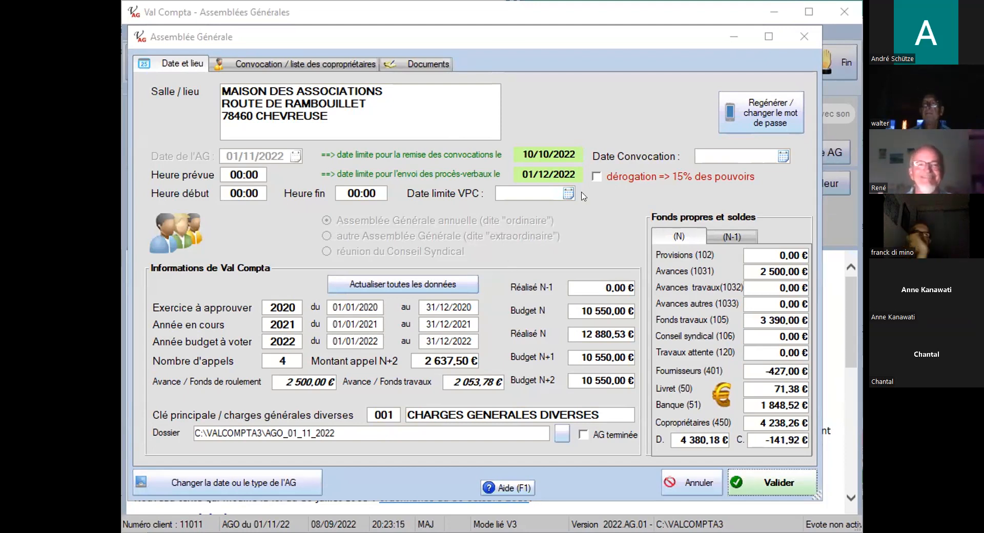
Add guidecompta.pdf from the VALCOMPTA3 folder to the general assembly's documents
{"action": "left_click", "coordinate": [300, 61]}
{"action": "left_click", "coordinate": [405, 63]}
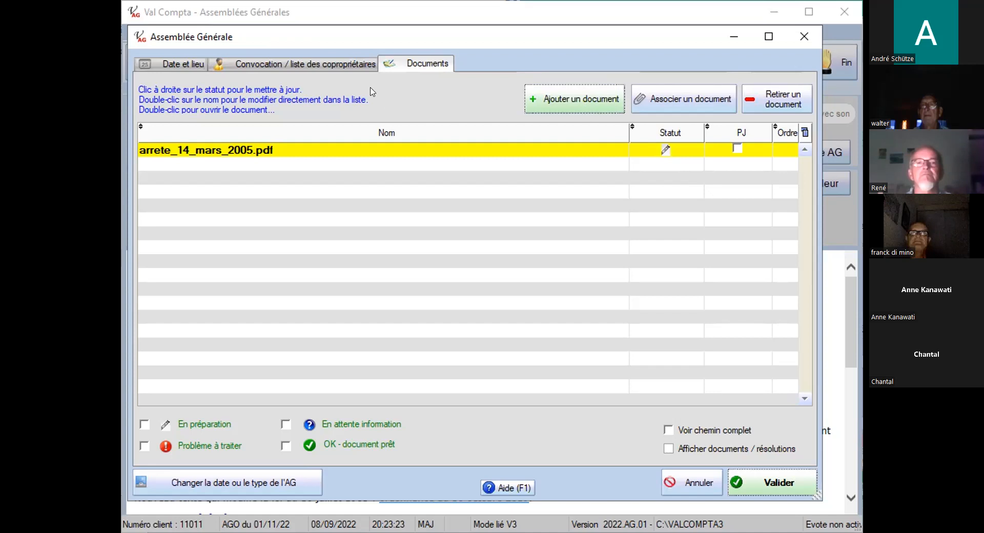
{"action": "left_click", "coordinate": [537, 105]}
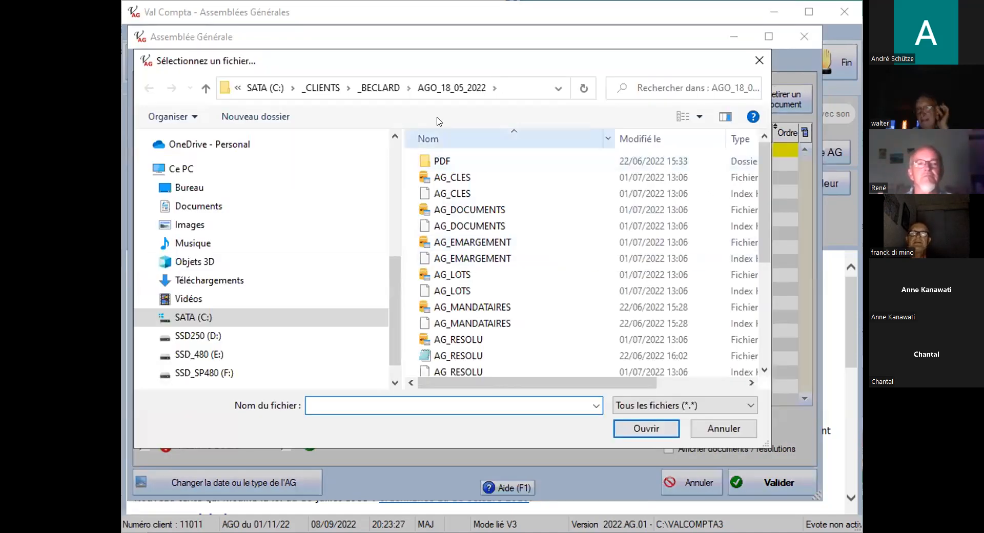
{"action": "left_click", "coordinate": [322, 88]}
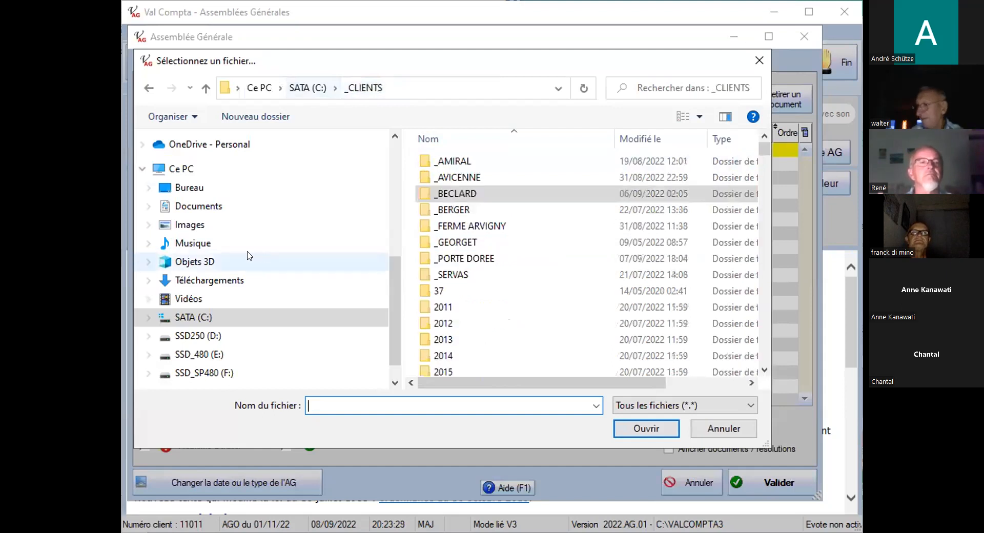
{"action": "scroll", "coordinate": [248, 255], "scroll_direction": "up", "scroll_amount": 6}
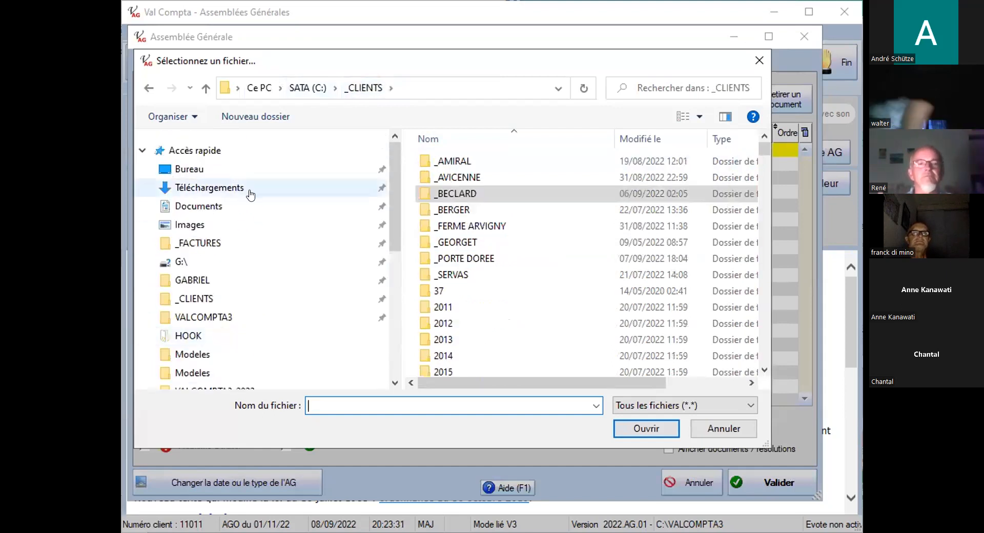
{"action": "left_click", "coordinate": [204, 316]}
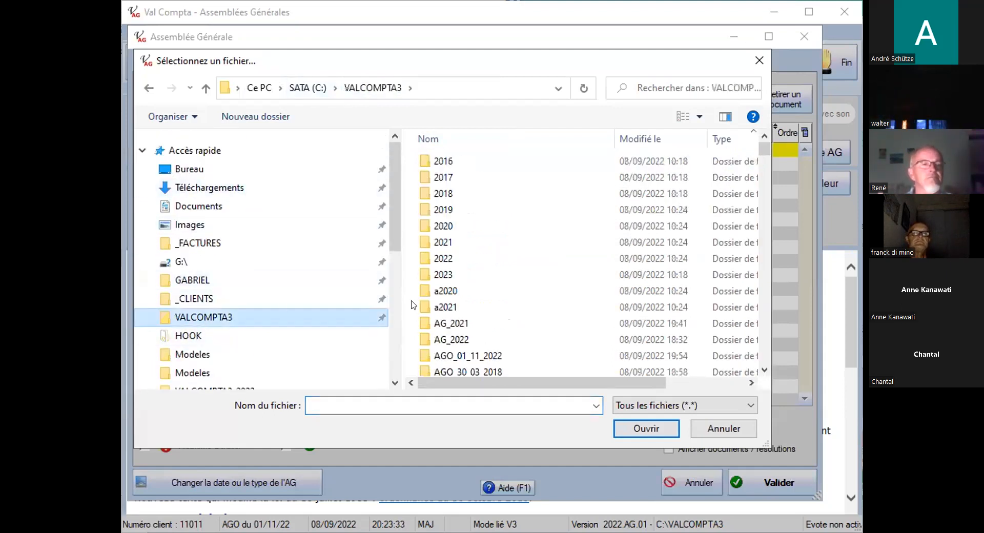
{"action": "scroll", "coordinate": [529, 289], "scroll_direction": "down", "scroll_amount": 6}
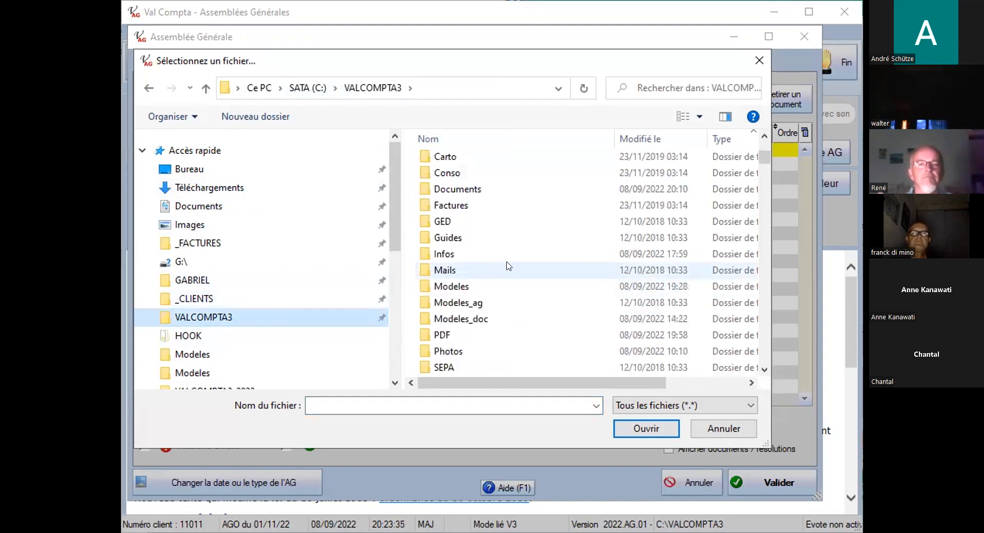
{"action": "scroll", "coordinate": [512, 265], "scroll_direction": "down", "scroll_amount": 6}
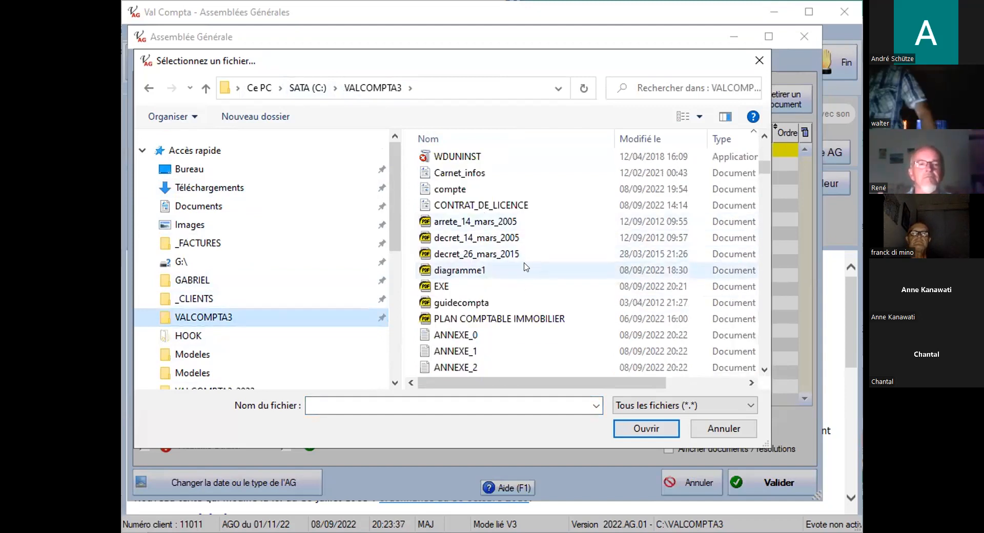
{"action": "double_click", "coordinate": [461, 303]}
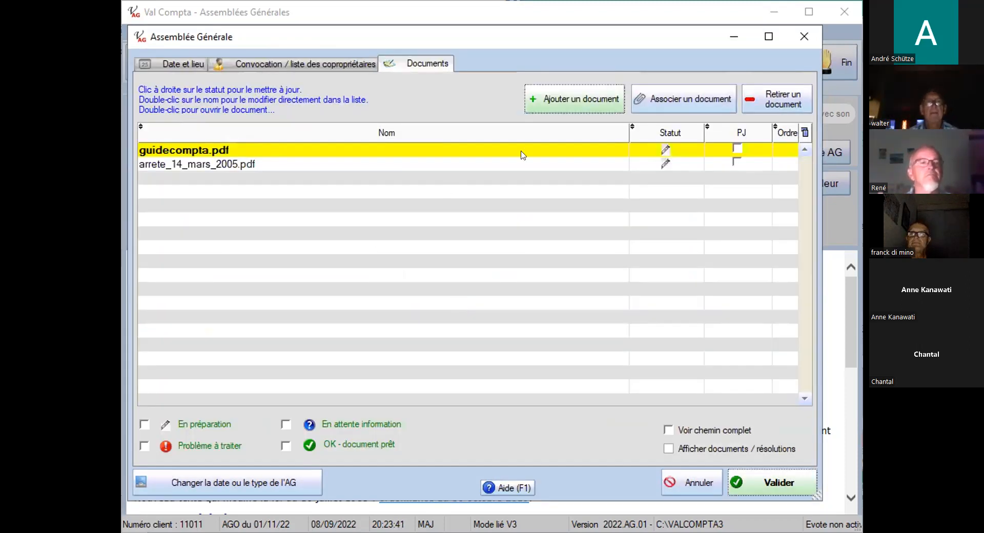
Narrow the name column of the assembly's document list, and validate the assembly record from its date and place page
{"action": "left_click_drag", "start_coordinate": [628, 126], "coordinate": [465, 125]}
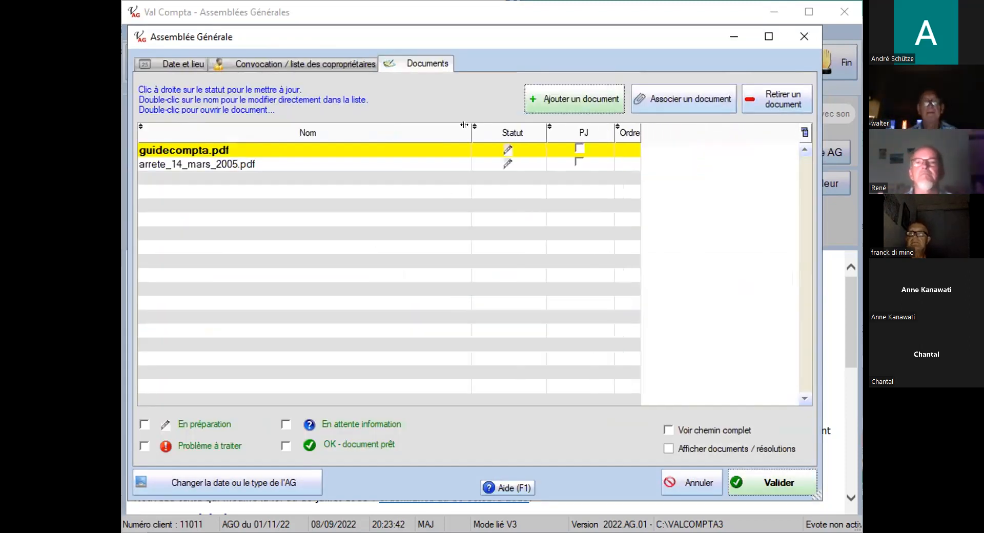
{"action": "left_click", "coordinate": [323, 162]}
{"action": "left_click", "coordinate": [212, 152]}
{"action": "left_click", "coordinate": [205, 163]}
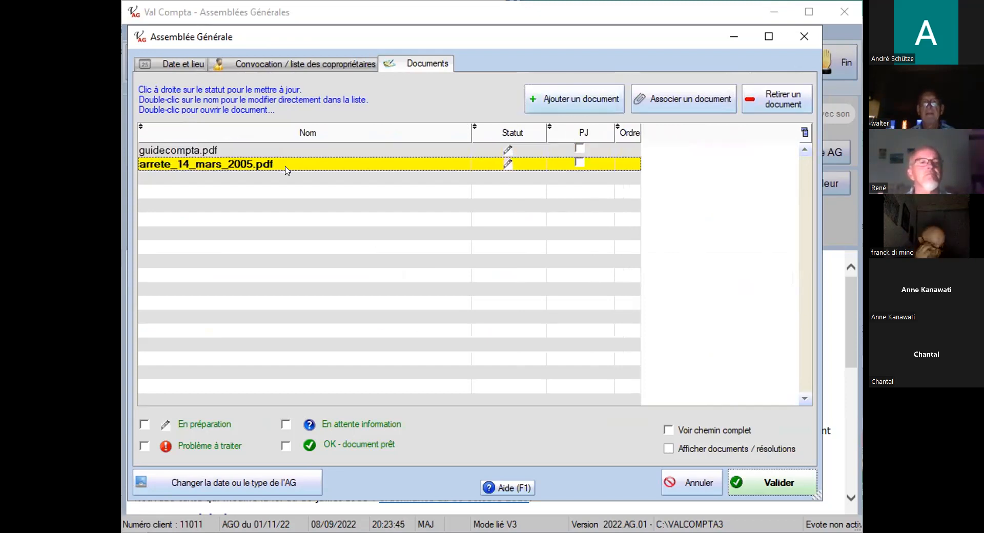
{"action": "left_click", "coordinate": [184, 64]}
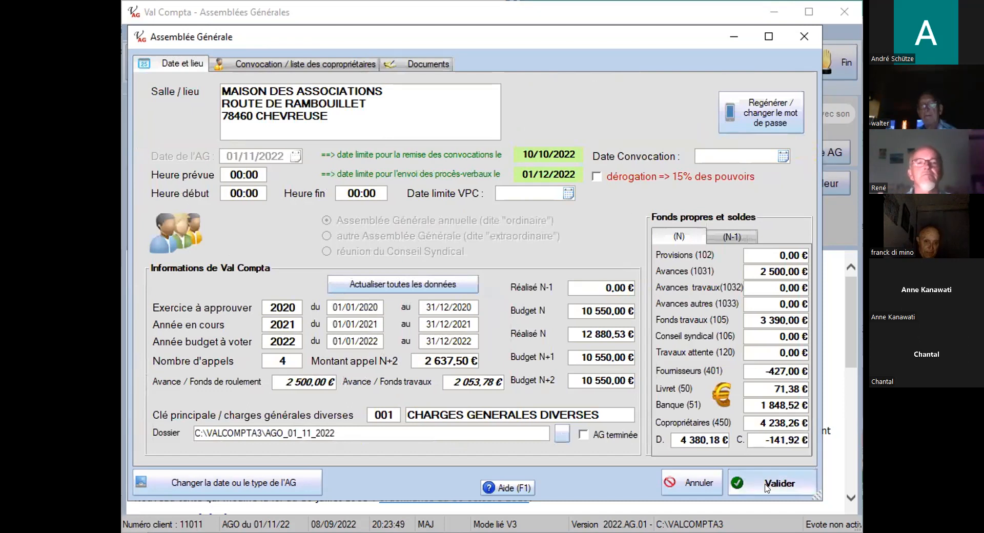
{"action": "left_click", "coordinate": [767, 488]}
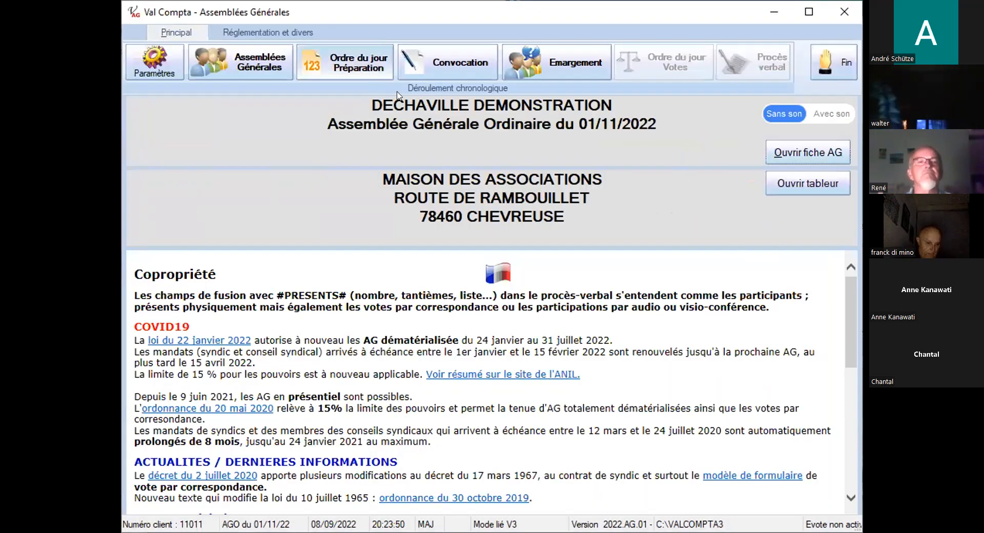
Attach EXE.pdf from the VALCOMPTA3 folder to agenda resolution 11.01, TRAVAUX EXEMPLE, filtering the file choice to Portable Document Format
{"action": "left_click", "coordinate": [345, 62]}
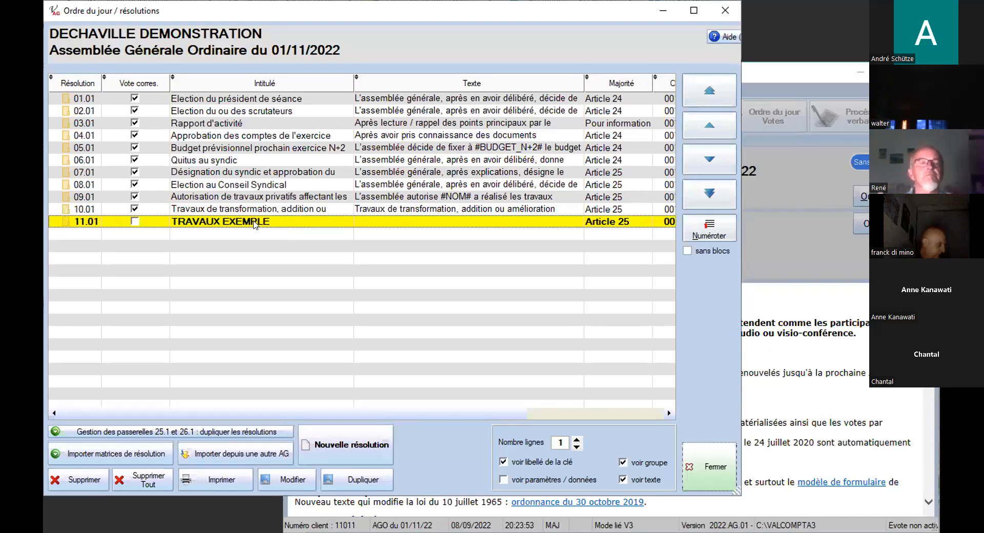
{"action": "double_click", "coordinate": [396, 258]}
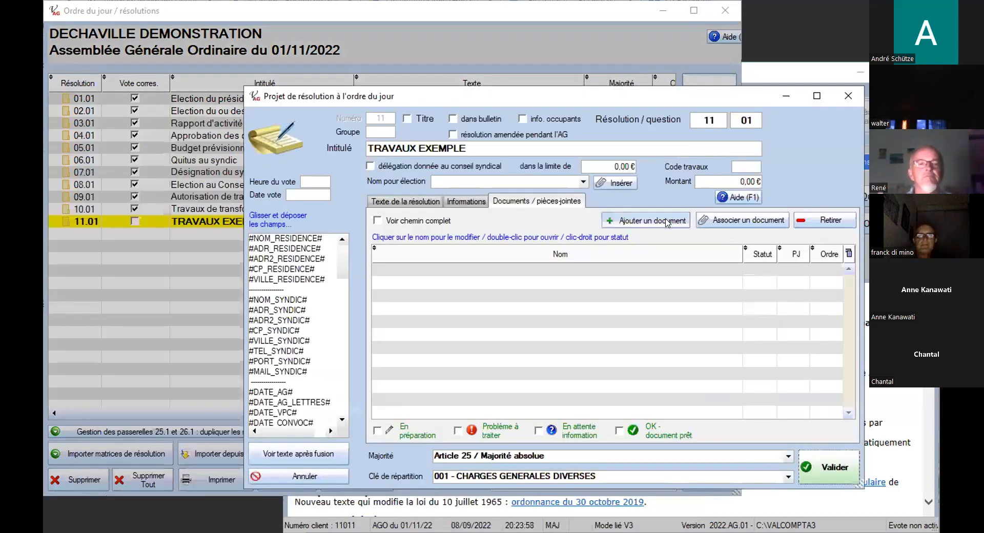
{"action": "left_click", "coordinate": [666, 221]}
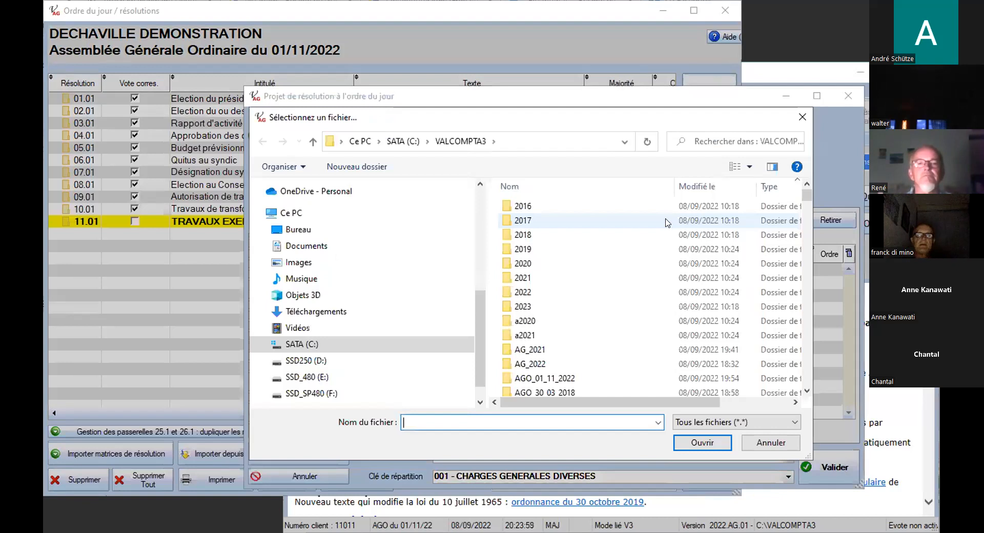
{"action": "scroll", "coordinate": [565, 266], "scroll_direction": "down", "scroll_amount": 10}
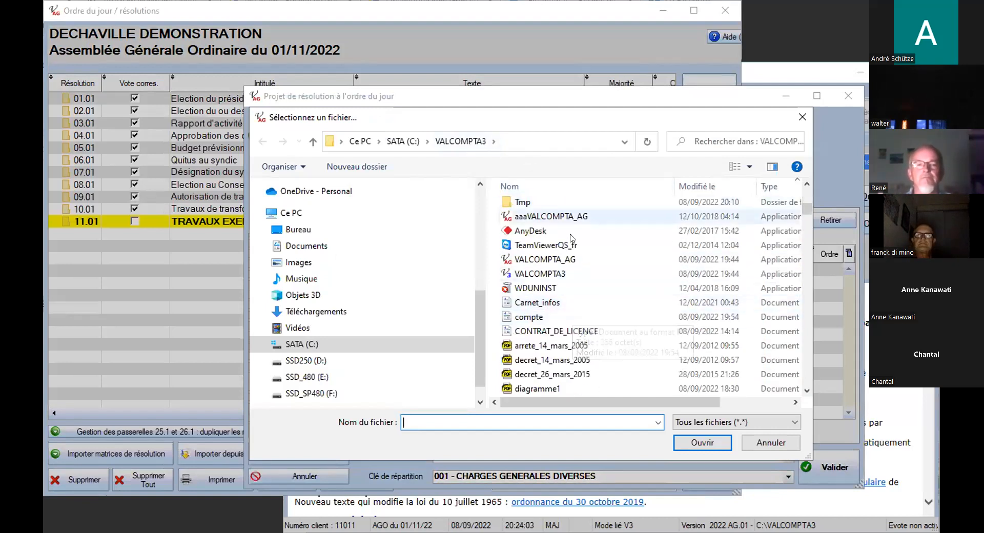
{"action": "scroll", "coordinate": [589, 280], "scroll_direction": "down", "scroll_amount": 3}
{"action": "left_click", "coordinate": [718, 423]}
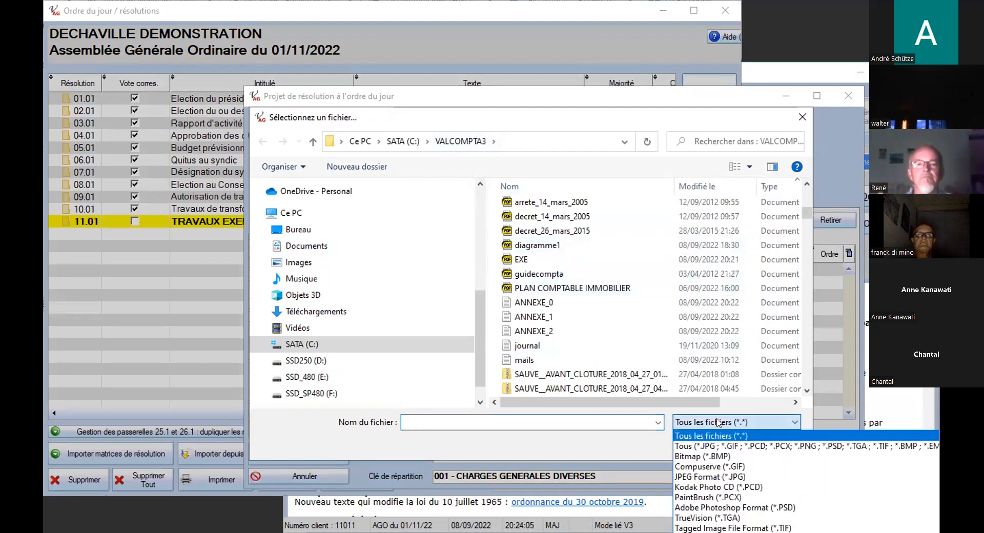
{"action": "left_click", "coordinate": [728, 531]}
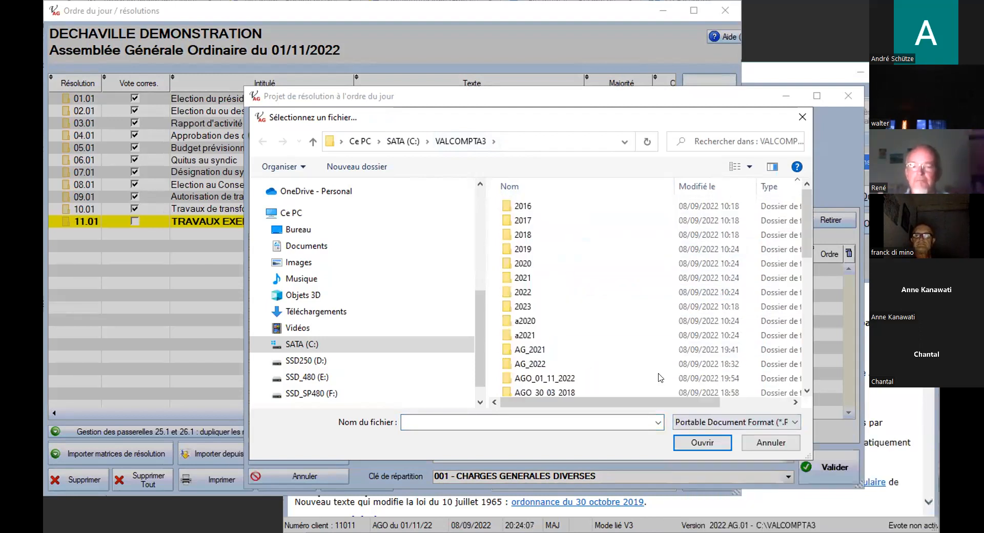
{"action": "scroll", "coordinate": [622, 259], "scroll_direction": "down", "scroll_amount": 6}
{"action": "scroll", "coordinate": [592, 258], "scroll_direction": "down", "scroll_amount": 2}
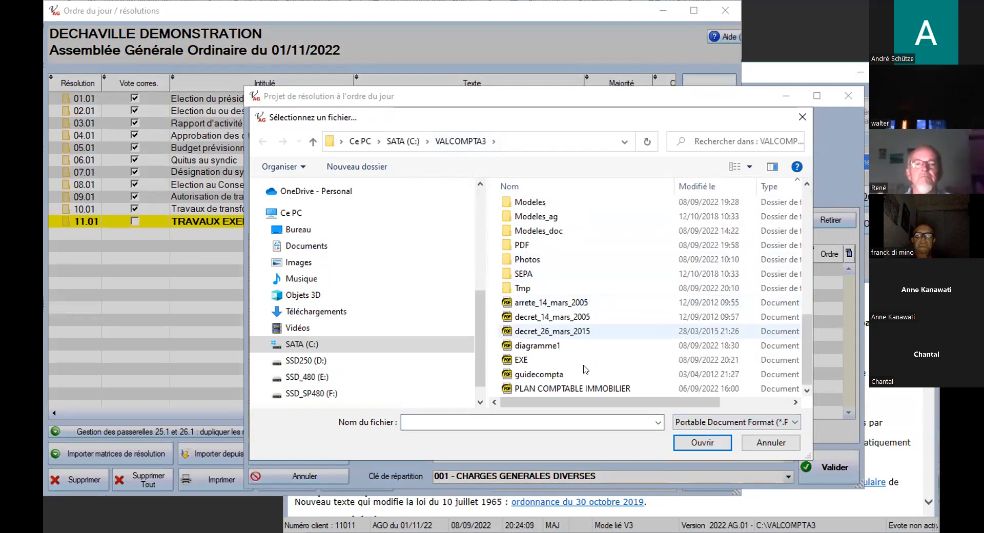
{"action": "left_click", "coordinate": [521, 361]}
{"action": "double_click", "coordinate": [521, 361]}
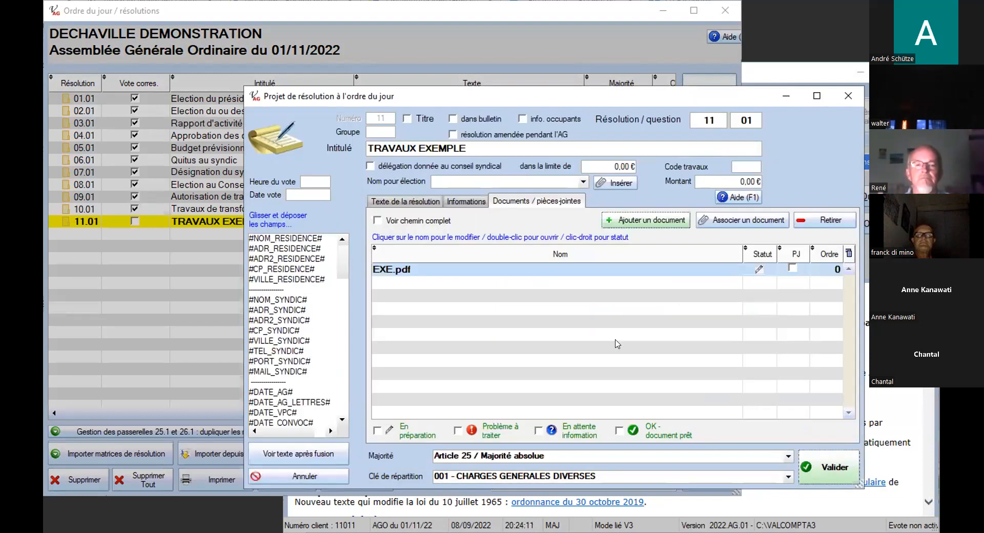
Open the name of attachment EXE.pdf for editing, leave it without entering a new one, and validate resolution 11.01
{"action": "double_click", "coordinate": [463, 265]}
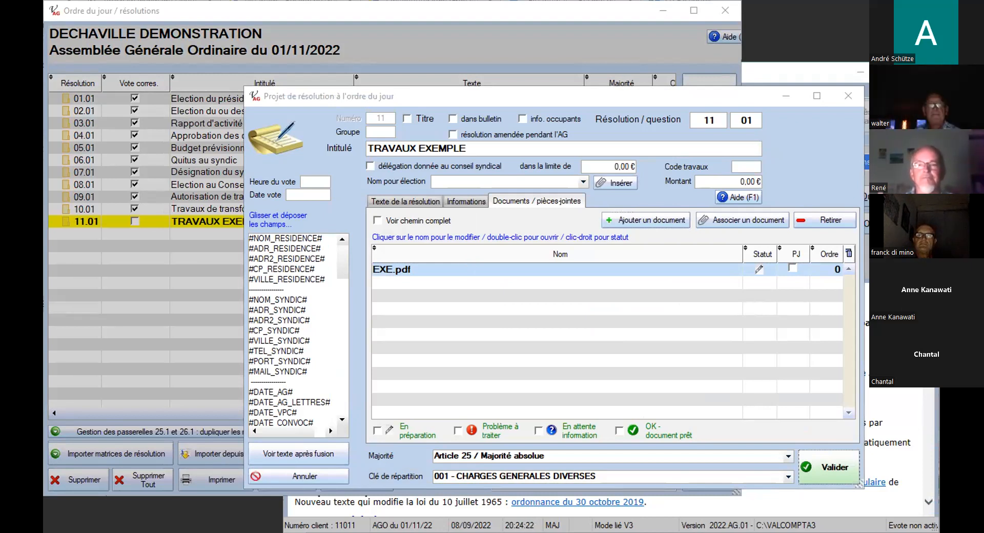
{"action": "left_click", "coordinate": [521, 270]}
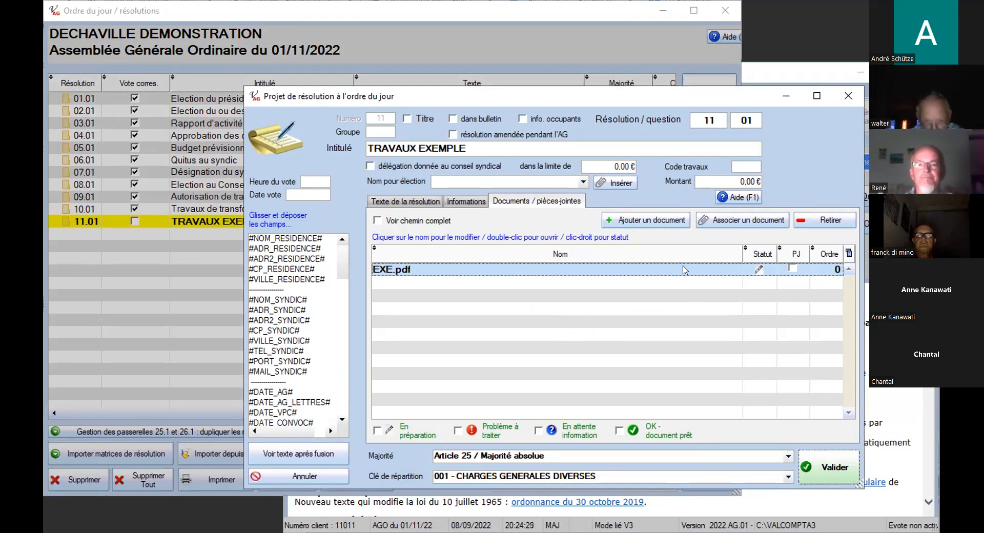
{"action": "left_click", "coordinate": [529, 268]}
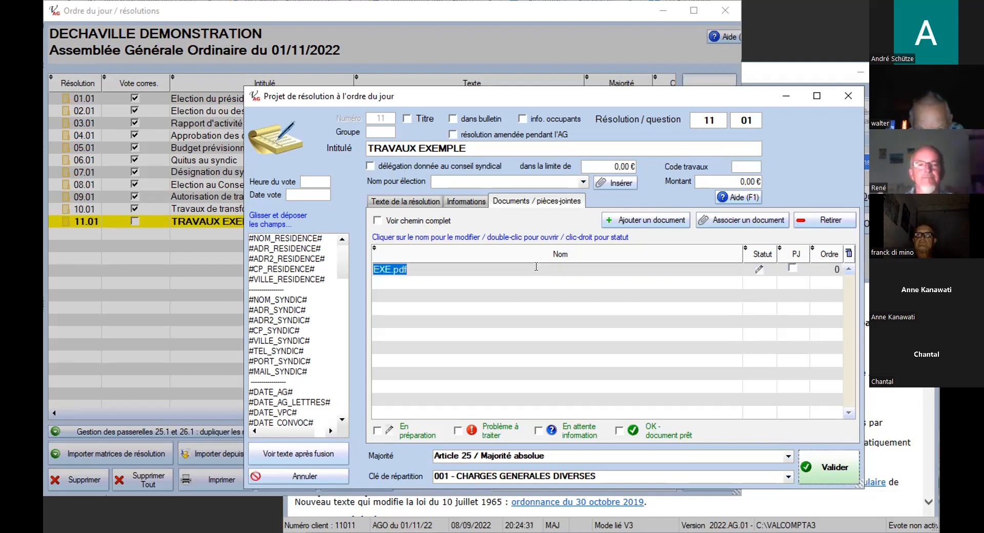
{"action": "left_click", "coordinate": [486, 293]}
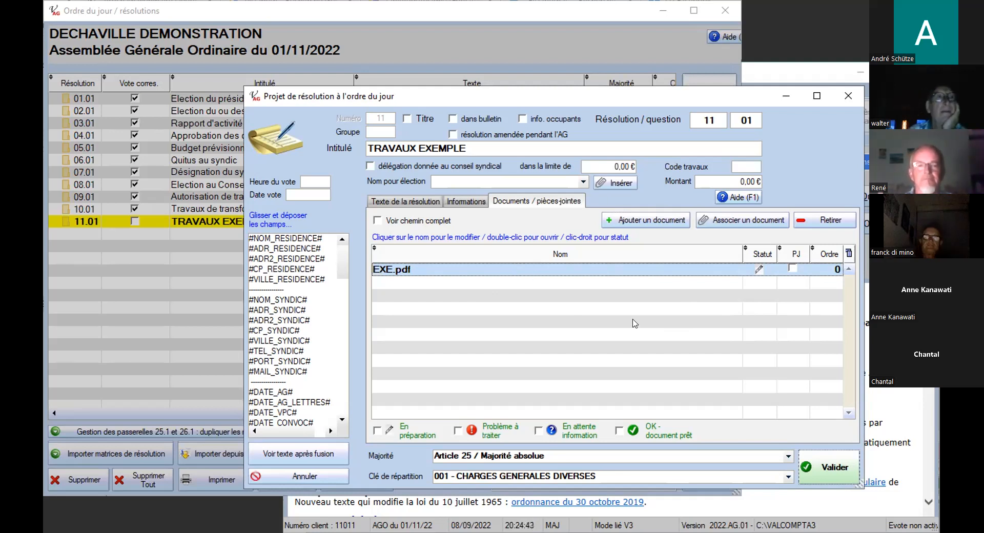
{"action": "left_click", "coordinate": [823, 470]}
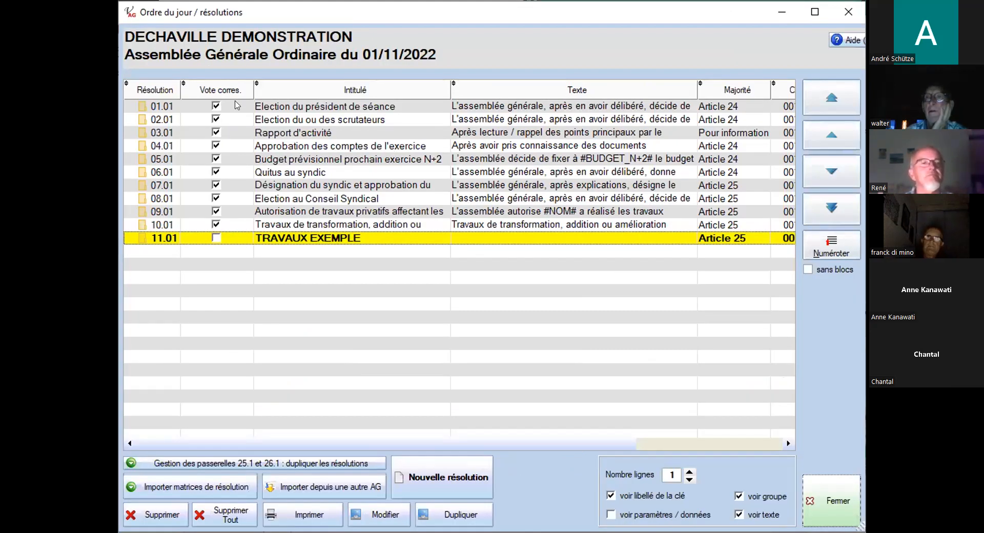
Examine the majority rules of agenda resolutions 07.01 to 11.01 to identify those voted under Article 25
{"action": "left_click", "coordinate": [727, 200]}
{"action": "left_click", "coordinate": [727, 186]}
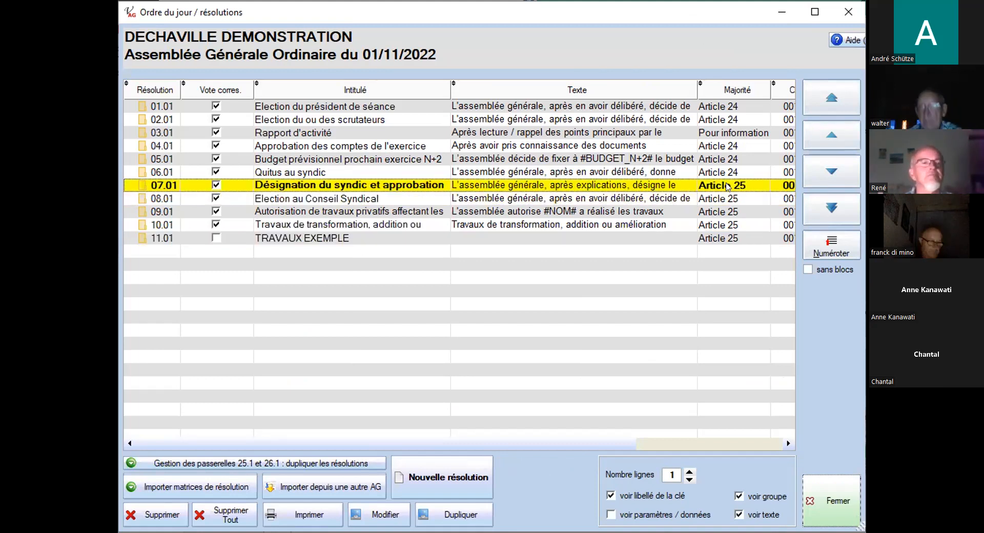
{"action": "left_click", "coordinate": [729, 198]}
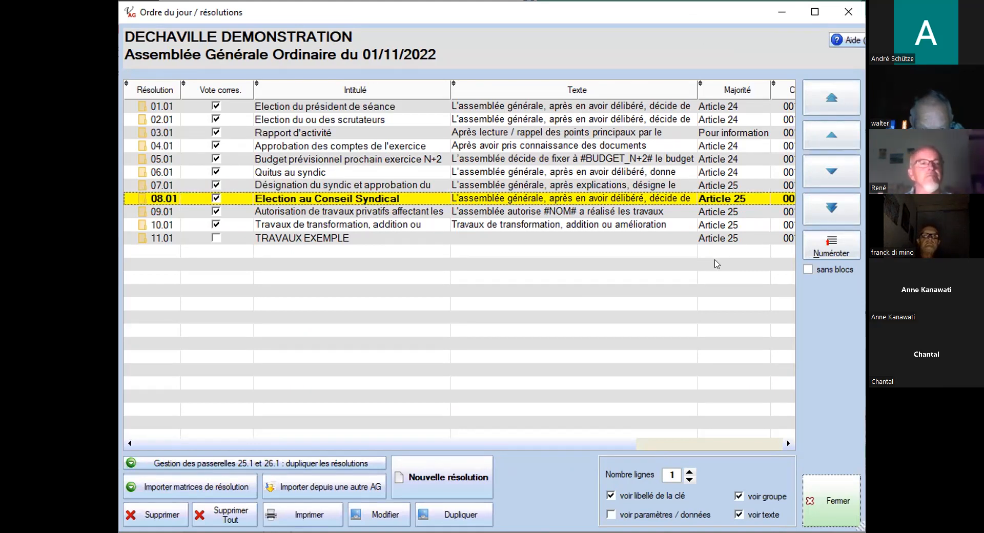
{"action": "left_click", "coordinate": [741, 212]}
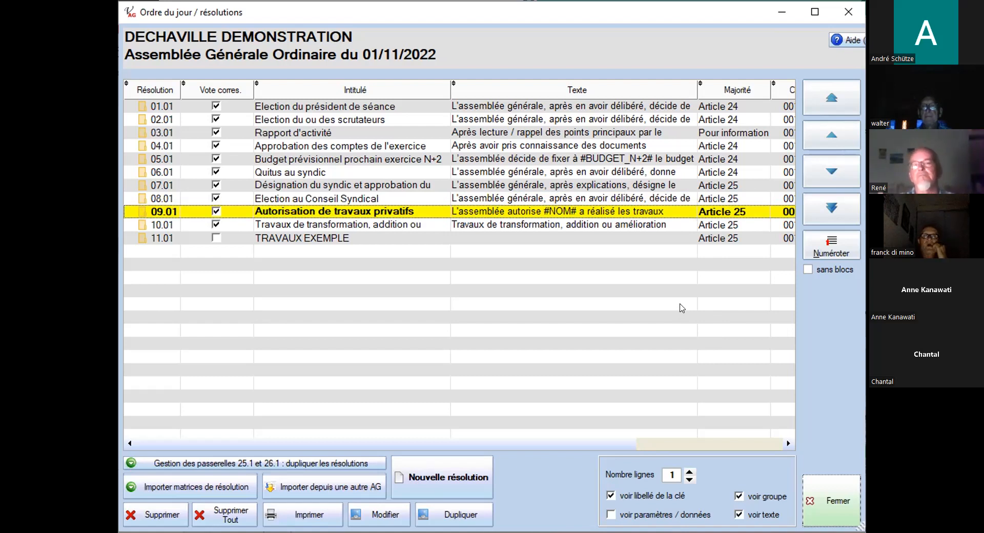
{"action": "left_click", "coordinate": [727, 226]}
{"action": "left_click", "coordinate": [723, 239]}
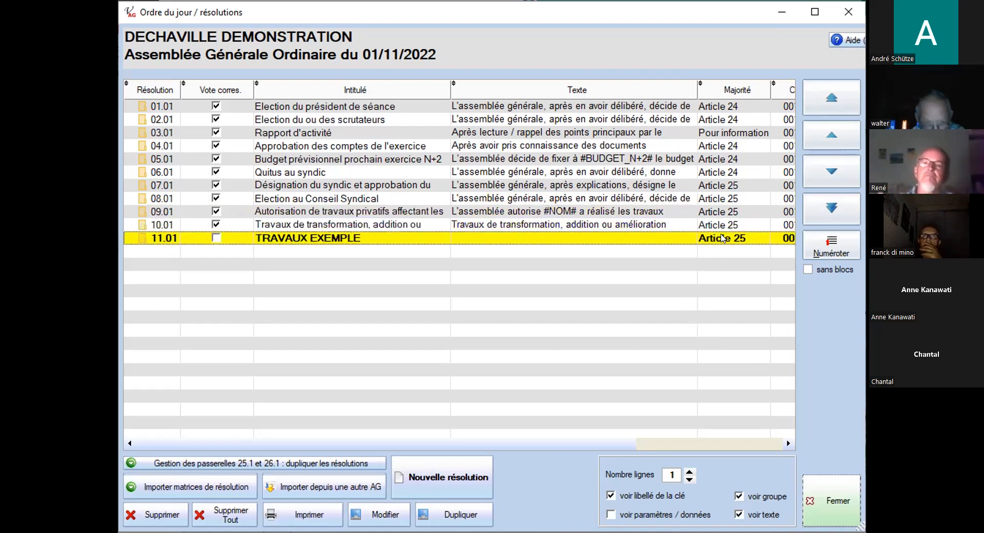
{"action": "left_click", "coordinate": [555, 224]}
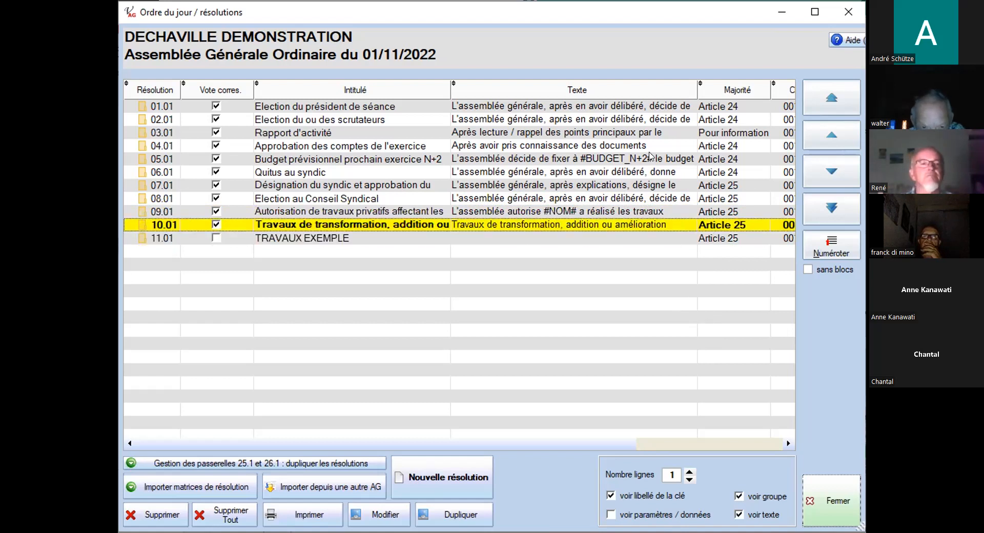
{"action": "left_click", "coordinate": [732, 199]}
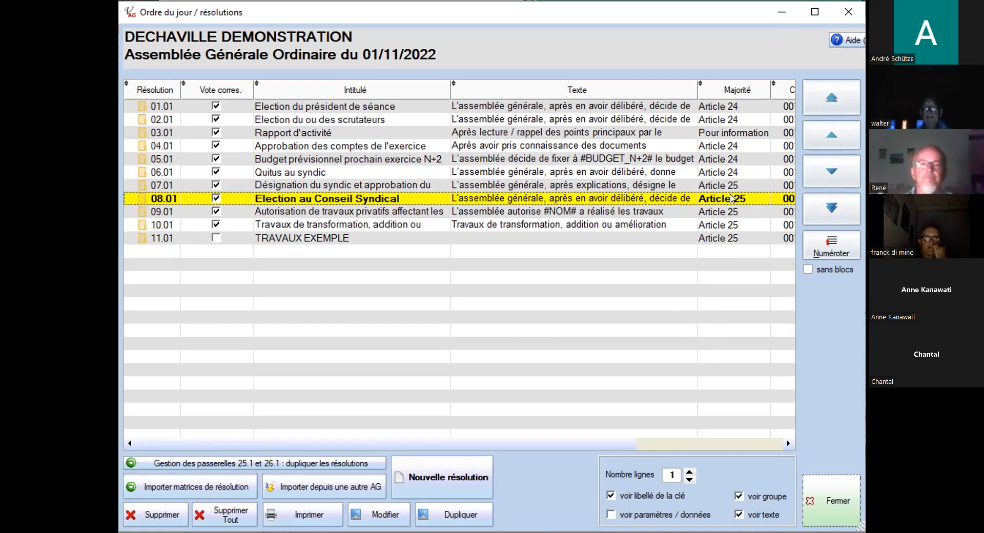
{"action": "left_click", "coordinate": [731, 210]}
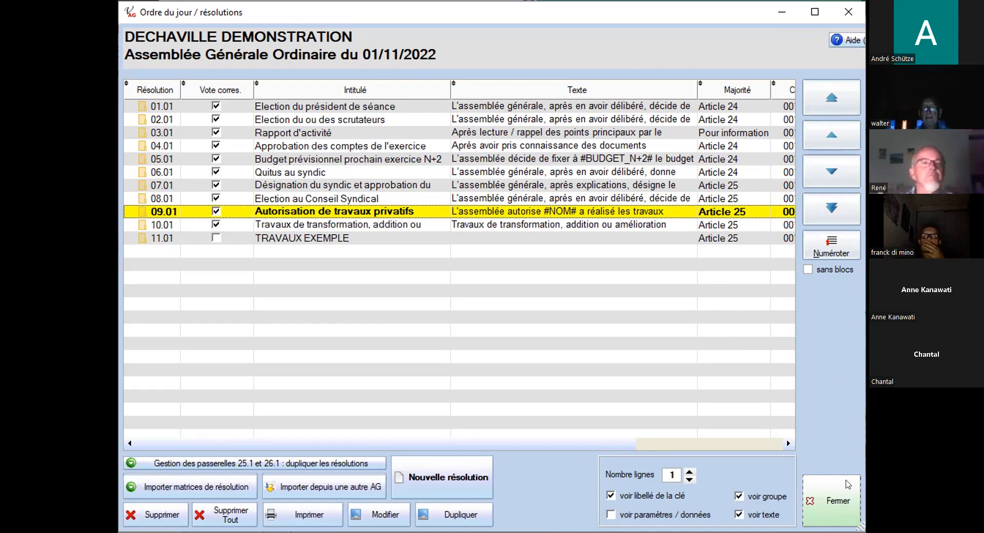
In the convocation preparation, enable alternative gateway management for postal voting and preview the postal voting ballots
{"action": "left_click", "coordinate": [837, 500]}
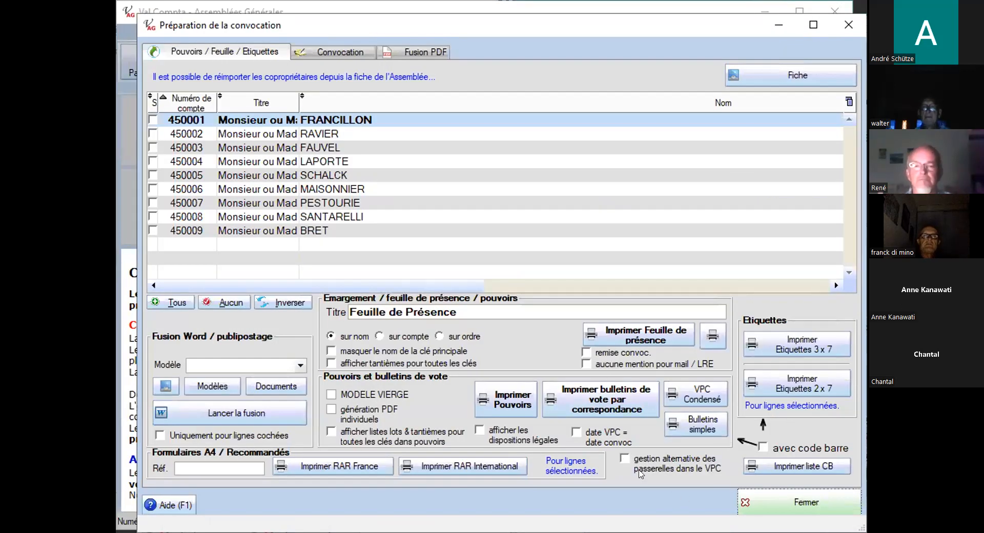
{"action": "left_click", "coordinate": [627, 460]}
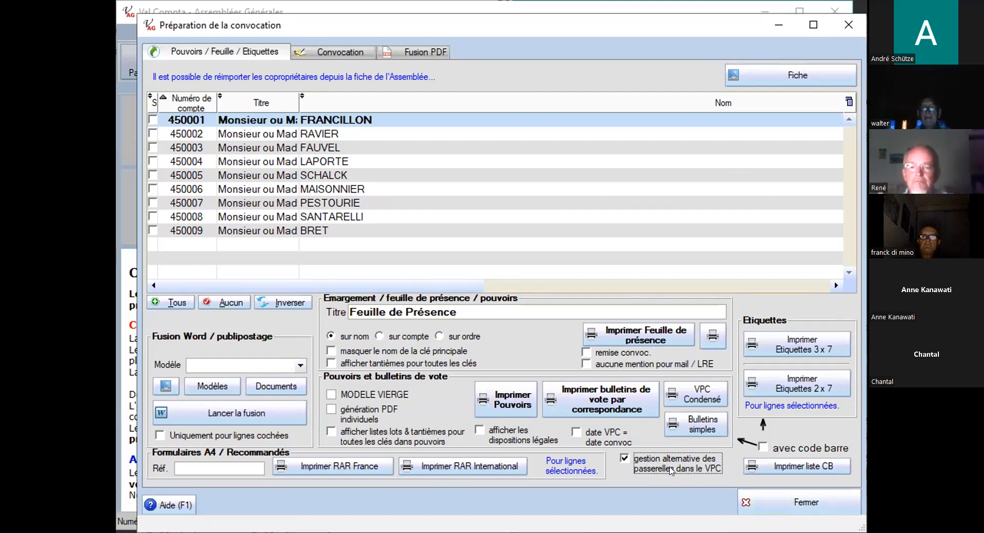
{"action": "left_click", "coordinate": [600, 401]}
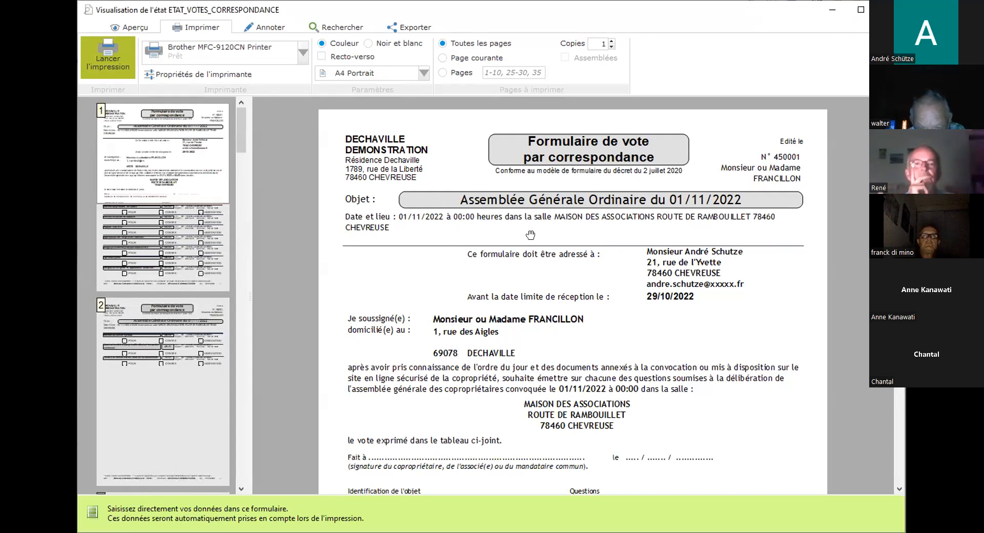
{"action": "scroll", "coordinate": [583, 331], "scroll_direction": "down", "scroll_amount": 10}
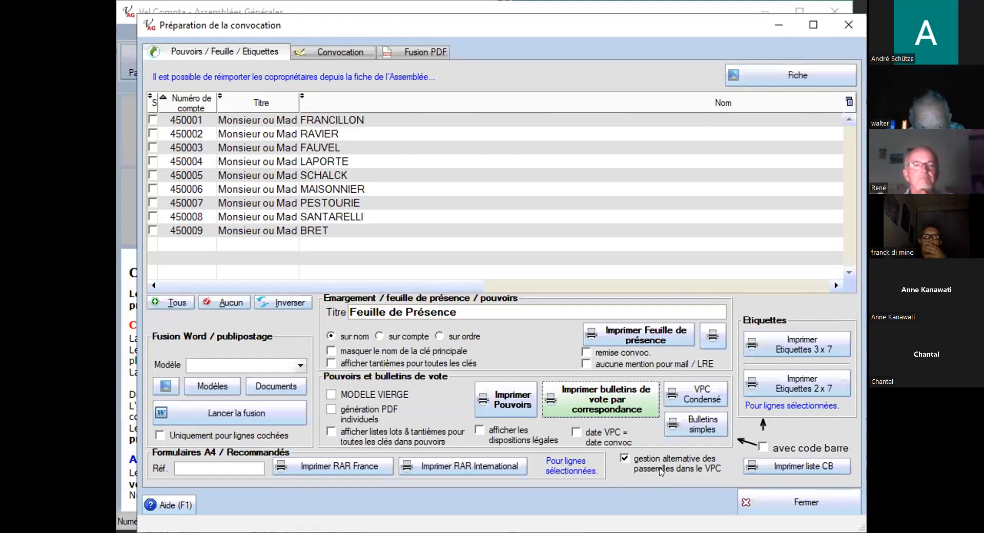
{"action": "key", "text": "Escape"}
Preview the postal voting ballots again and read through the listed resolutions up to 10.01
{"action": "left_click", "coordinate": [355, 214]}
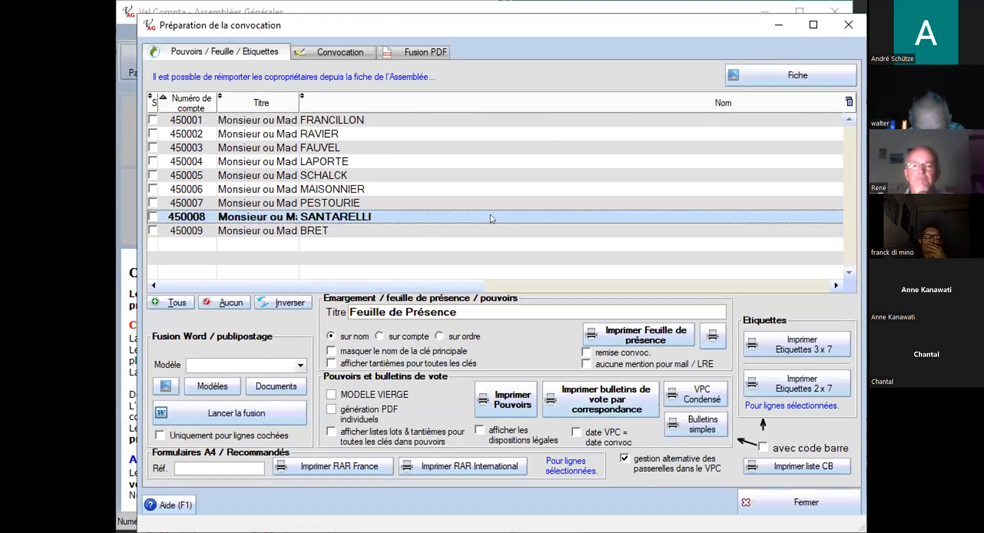
{"action": "left_click", "coordinate": [611, 403]}
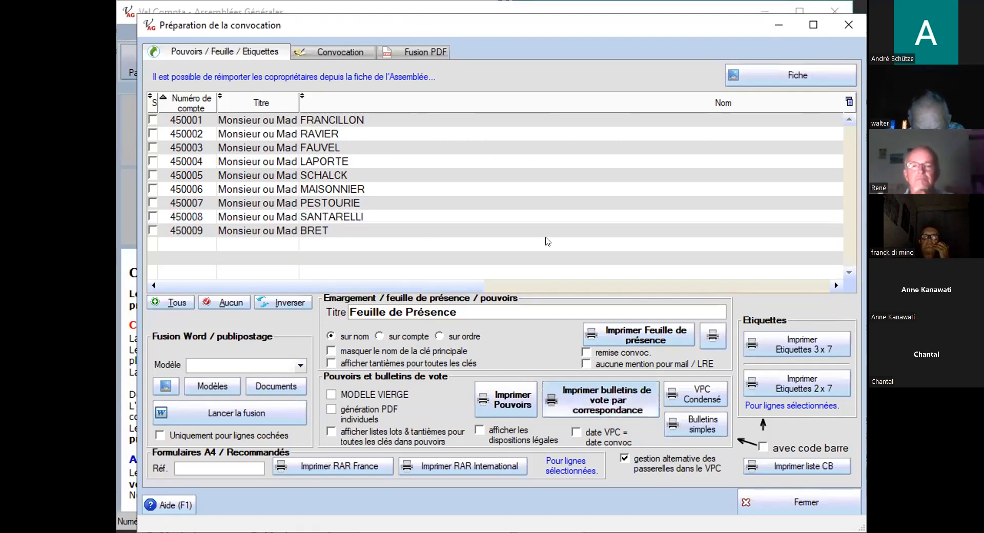
{"action": "scroll", "coordinate": [556, 295], "scroll_direction": "down", "scroll_amount": 6}
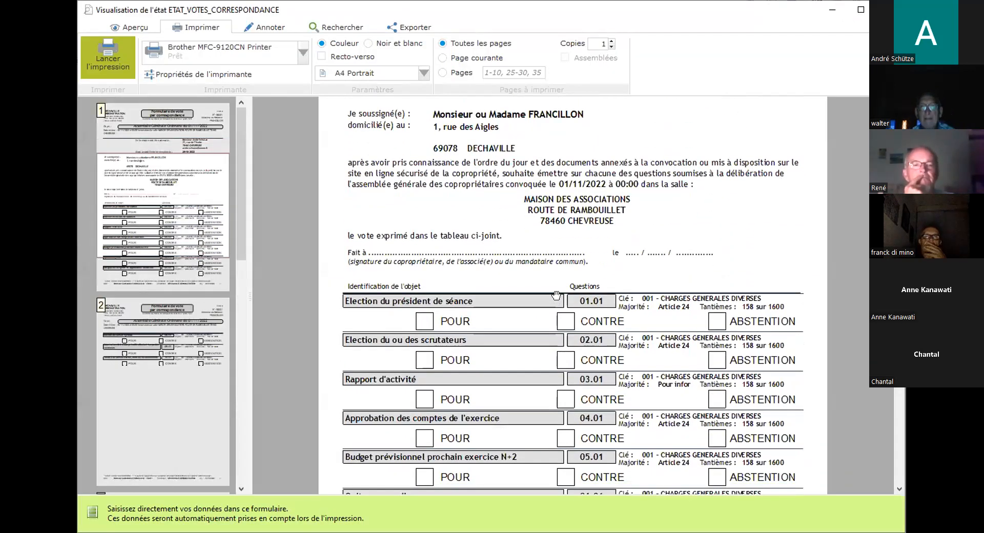
{"action": "scroll", "coordinate": [556, 296], "scroll_direction": "down", "scroll_amount": 6}
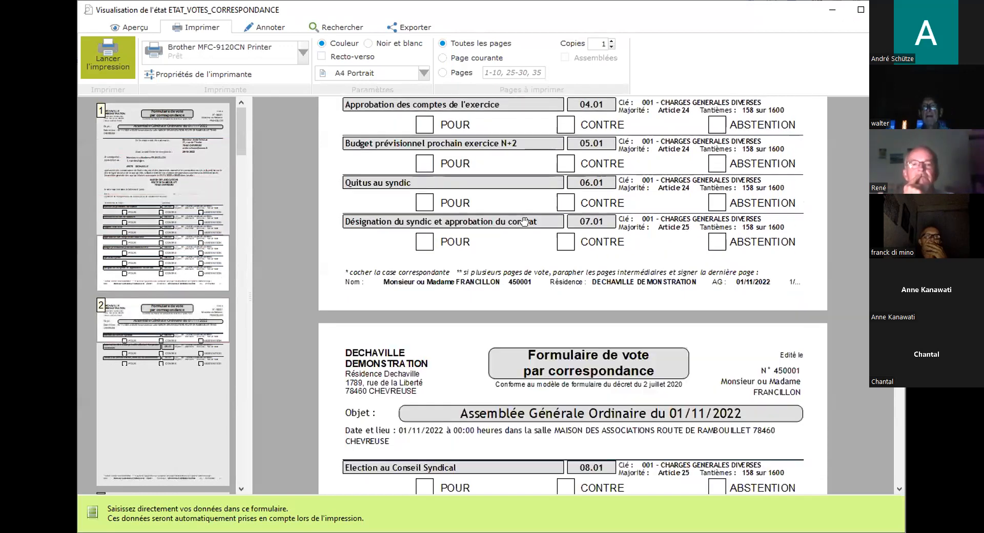
{"action": "scroll", "coordinate": [524, 221], "scroll_direction": "down", "scroll_amount": 3}
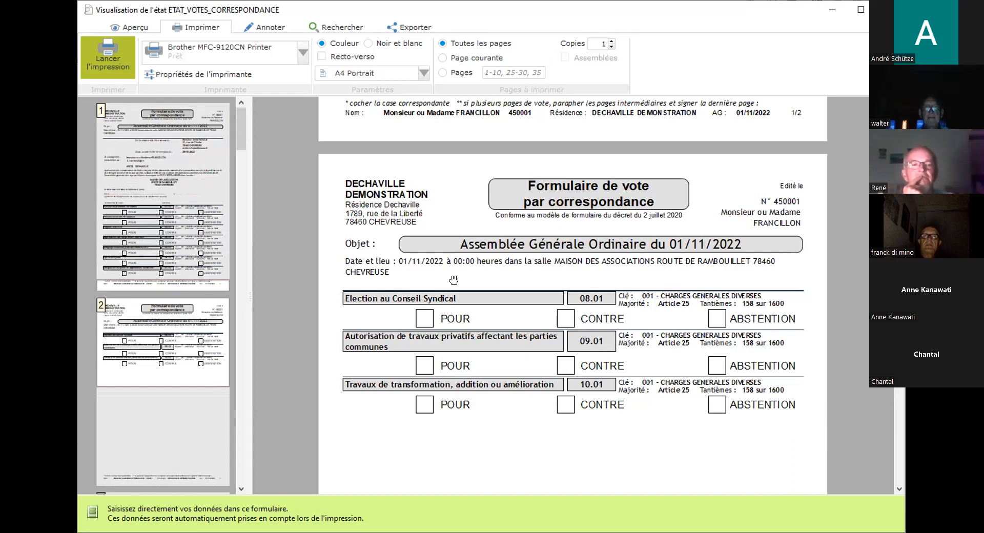
{"action": "key", "text": "Escape"}
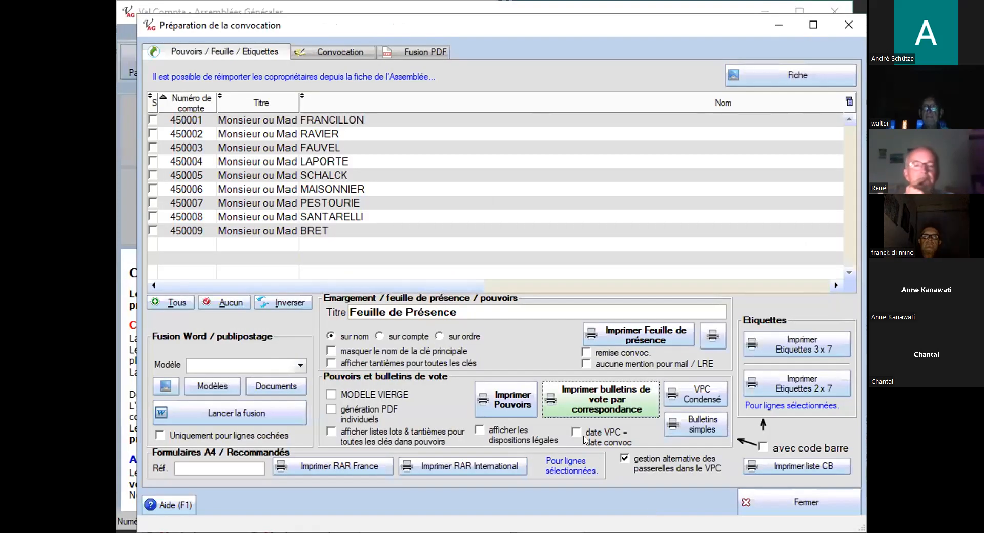
Leave the convocation preparation, reopen the assembly's agenda, and duplicate the resolutions for the 25.1 and 26.1 gateways
{"action": "key", "text": "Escape"}
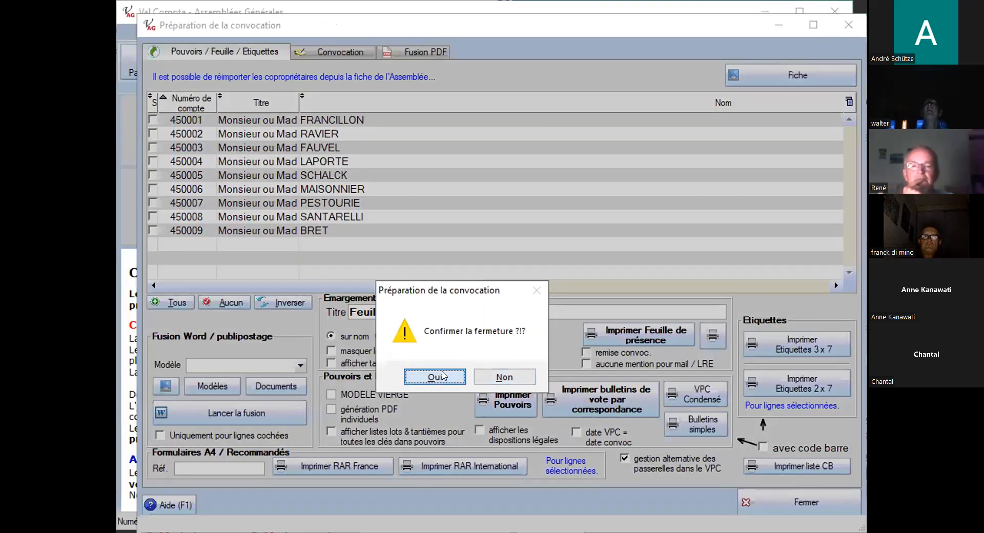
{"action": "left_click", "coordinate": [443, 375]}
{"action": "left_click", "coordinate": [348, 68]}
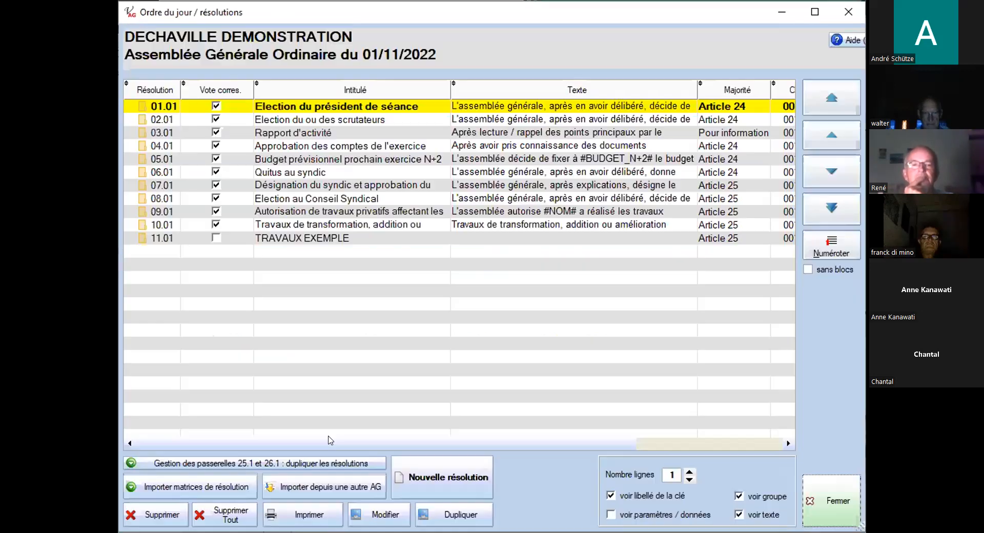
{"action": "left_click", "coordinate": [242, 465]}
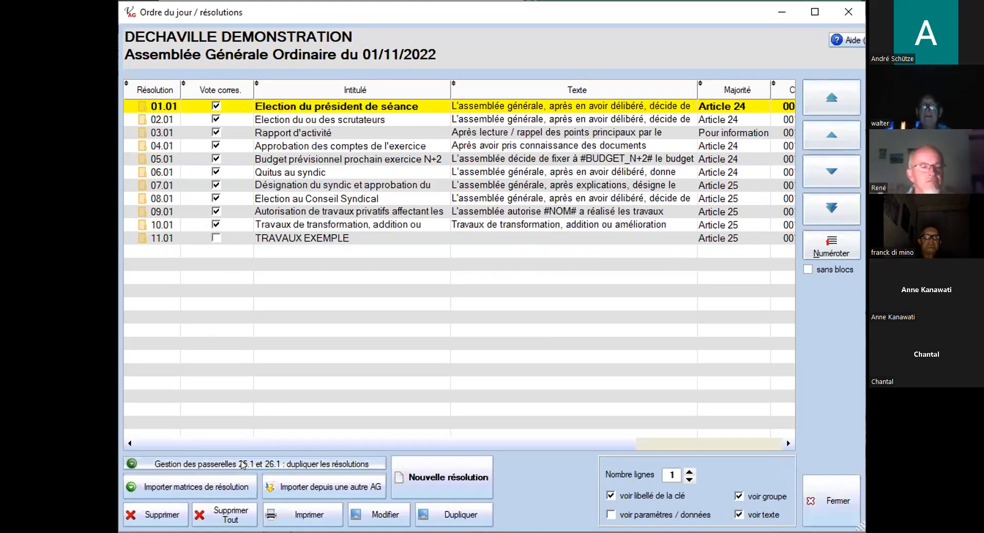
Compare Article 25 resolutions 07.01 and 08.01 with their Article 25.1 duplicates 07.02 and 08.02 in the agenda
{"action": "left_click", "coordinate": [368, 188]}
{"action": "left_click", "coordinate": [369, 198]}
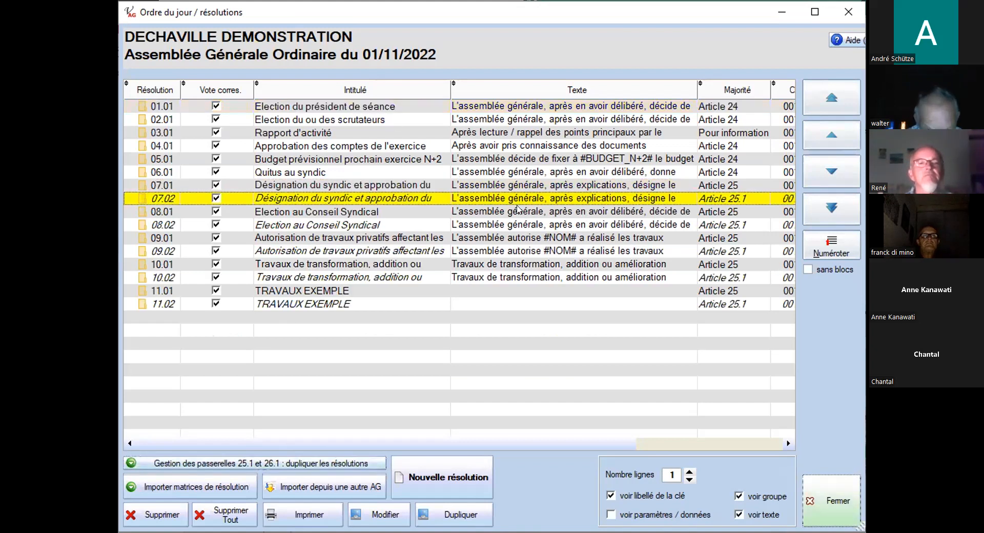
{"action": "left_click", "coordinate": [721, 185]}
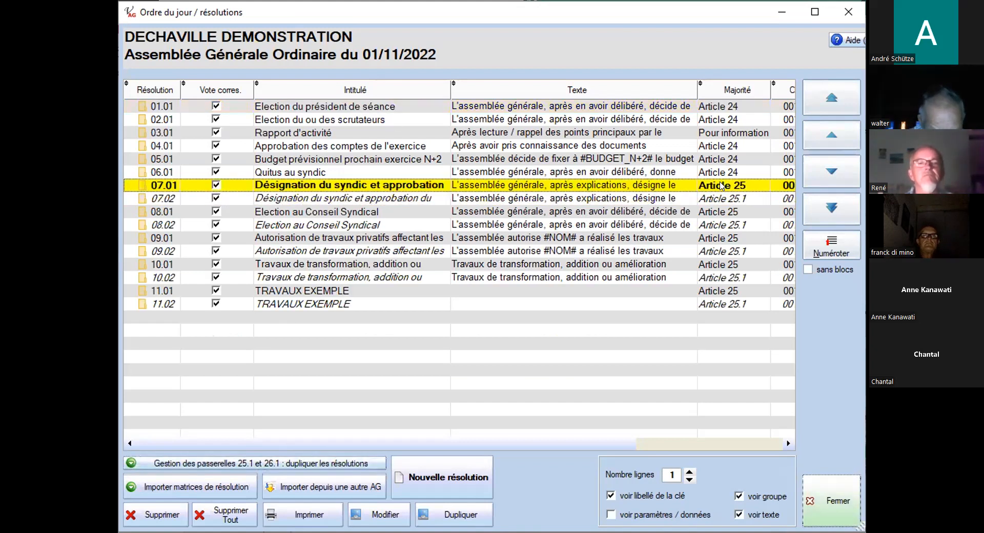
{"action": "left_click", "coordinate": [741, 210]}
{"action": "left_click", "coordinate": [735, 224]}
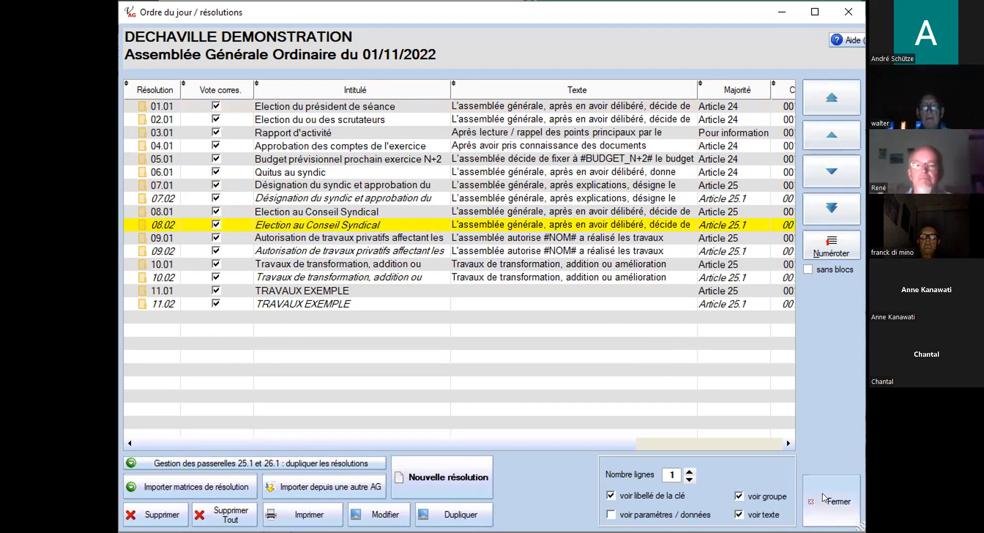
Close the agenda, preview the postal voting ballots, and check the duplicated resolutions from 07.02 to 11.02
{"action": "left_click", "coordinate": [809, 482]}
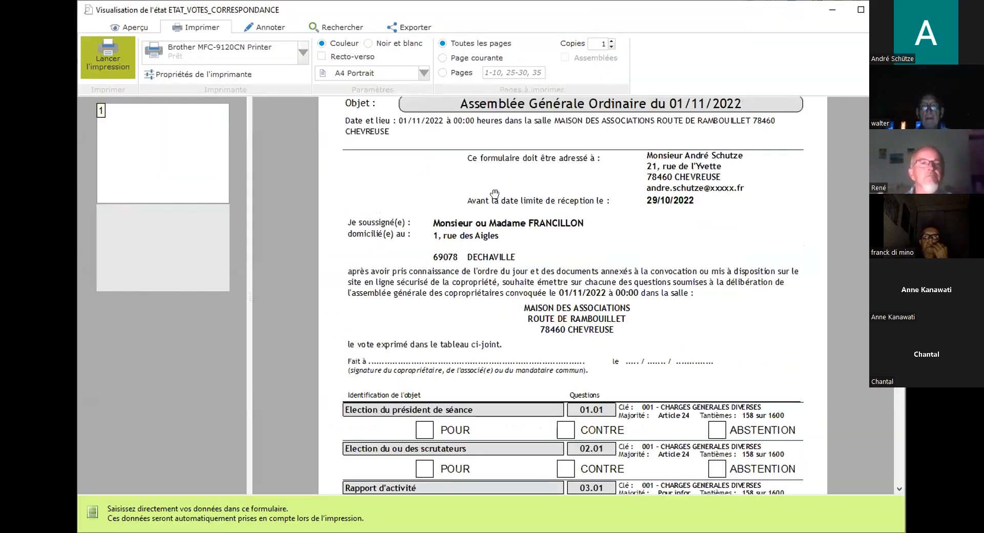
{"action": "scroll", "coordinate": [214, 360], "scroll_direction": "down", "scroll_amount": 2}
{"action": "left_click", "coordinate": [214, 360]}
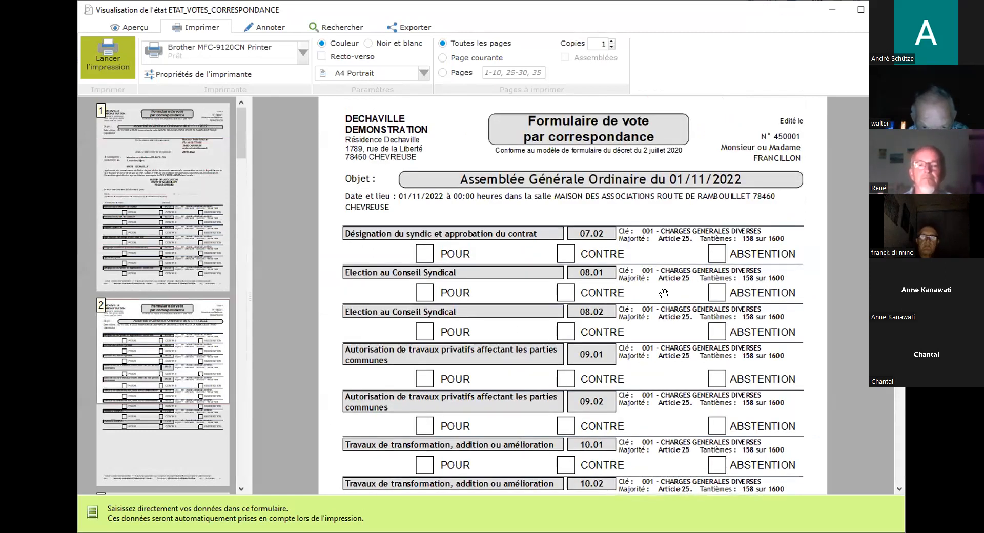
{"action": "scroll", "coordinate": [686, 309], "scroll_direction": "down", "scroll_amount": 3}
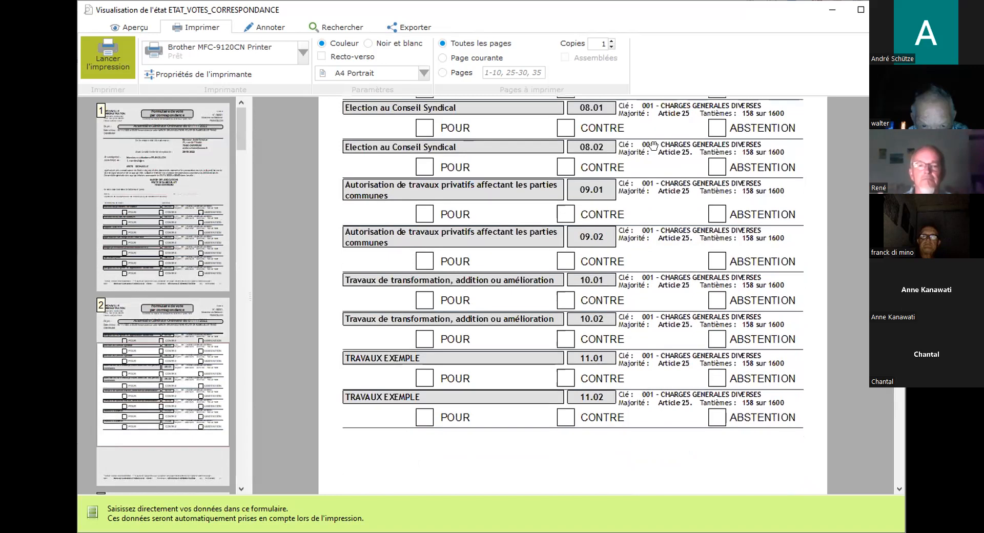
{"action": "scroll", "coordinate": [678, 302], "scroll_direction": "down", "scroll_amount": 1}
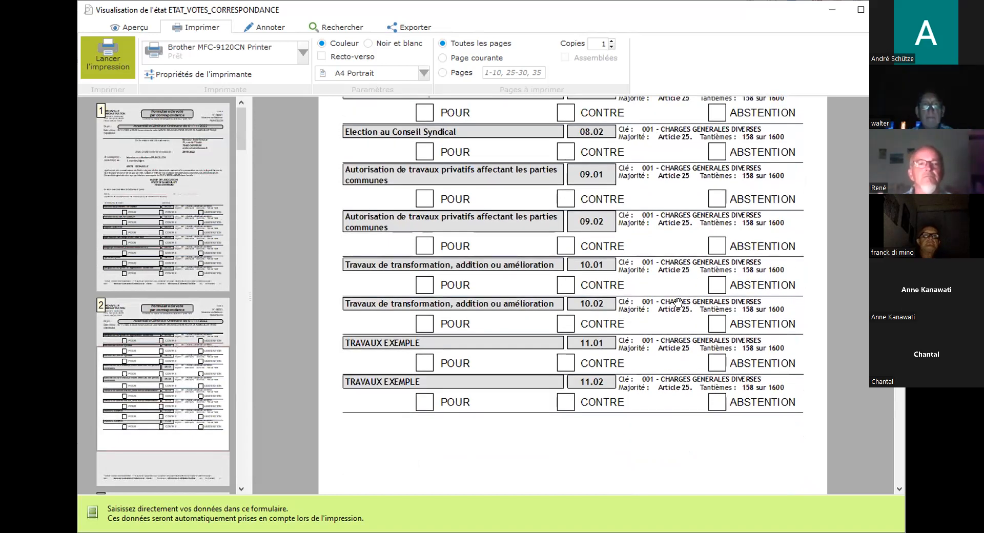
{"action": "key", "text": "Escape"}
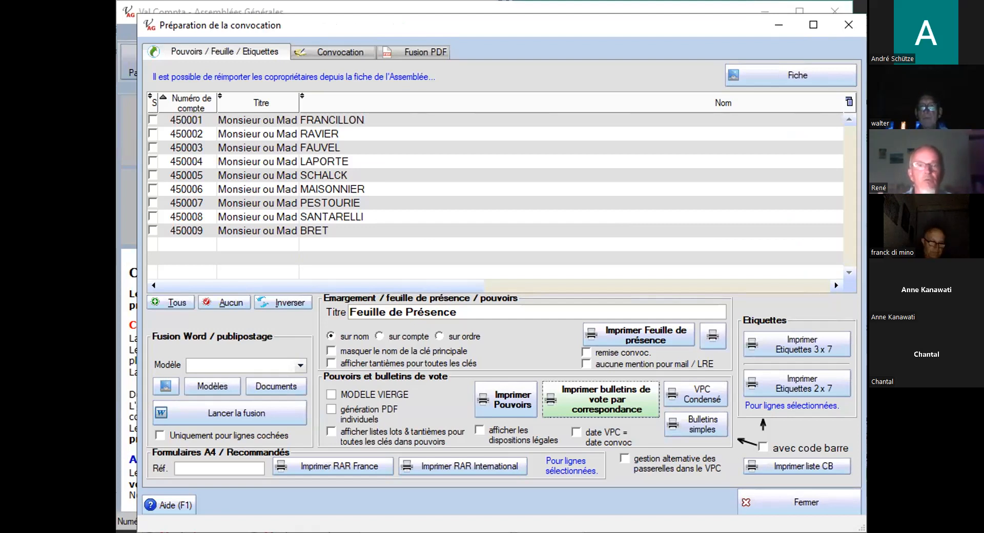
{"action": "left_click", "coordinate": [387, 230]}
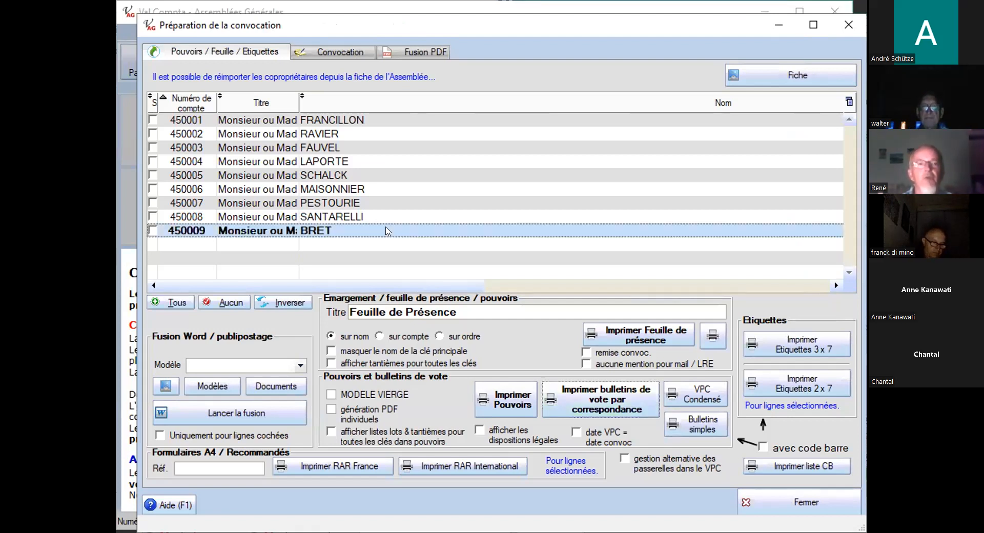
{"action": "left_click", "coordinate": [390, 216]}
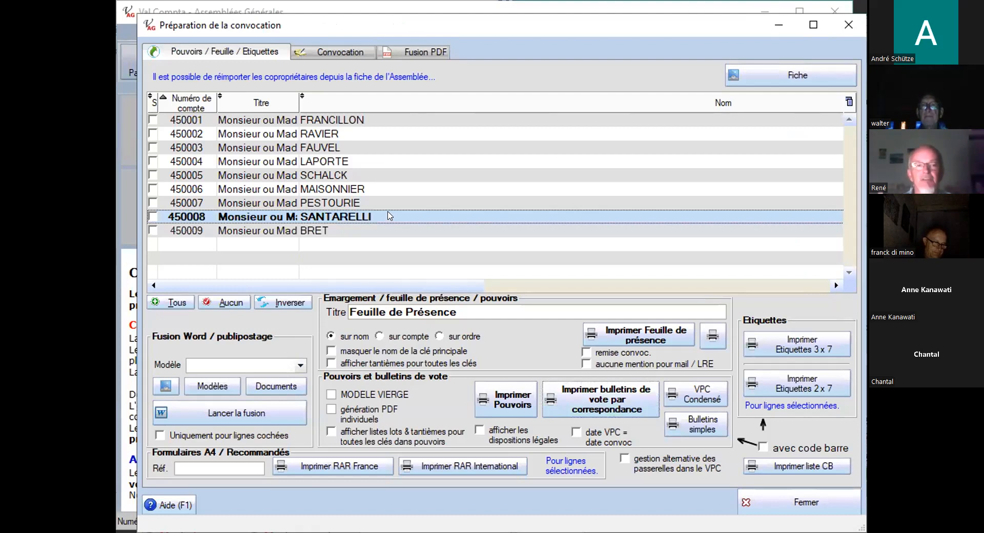
Open the convocation's PDF merge and search for every co-owner's convocation, proxy and postal voting PDFs
{"action": "left_click", "coordinate": [329, 232]}
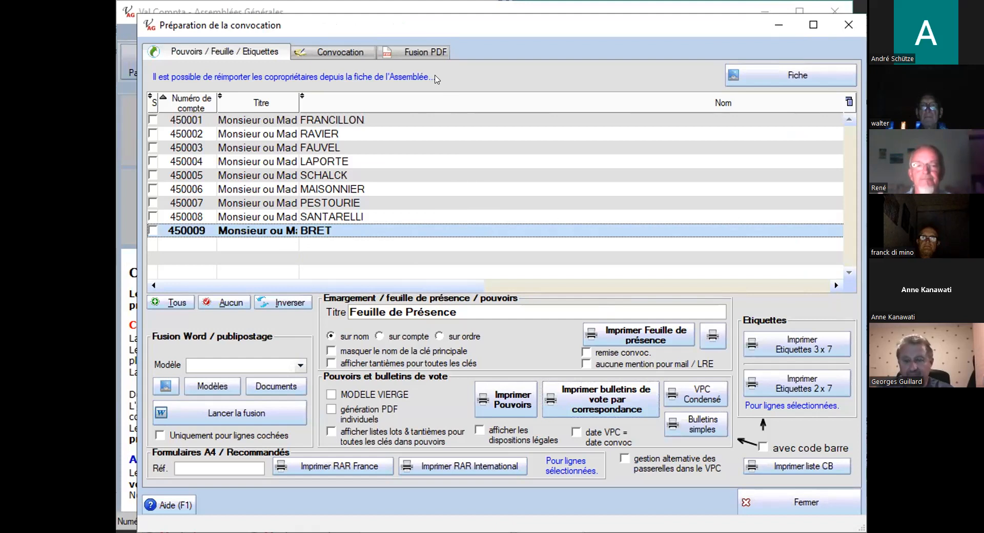
{"action": "left_click", "coordinate": [425, 52]}
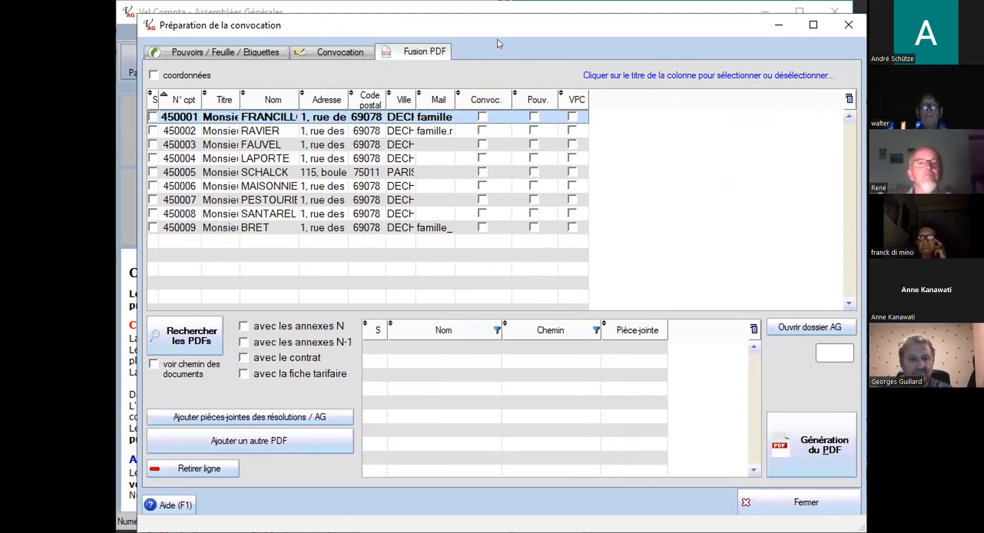
{"action": "left_click_drag", "start_coordinate": [501, 29], "coordinate": [521, 17]}
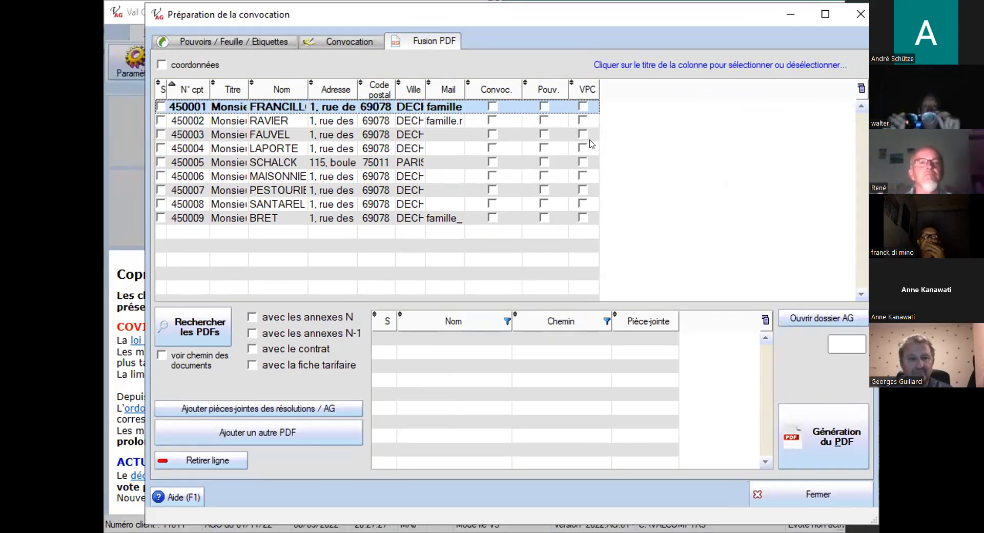
{"action": "left_click", "coordinate": [682, 163]}
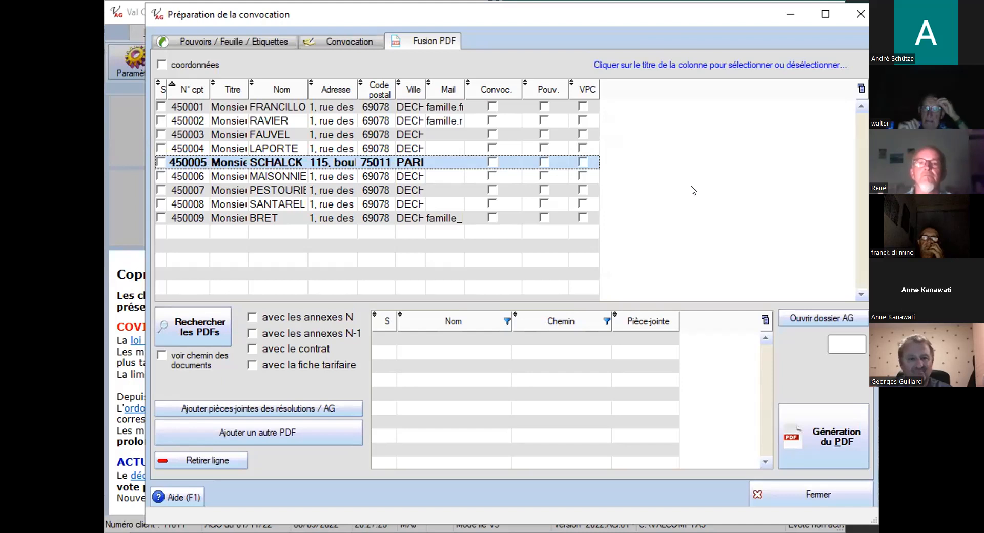
{"action": "left_click", "coordinate": [174, 324]}
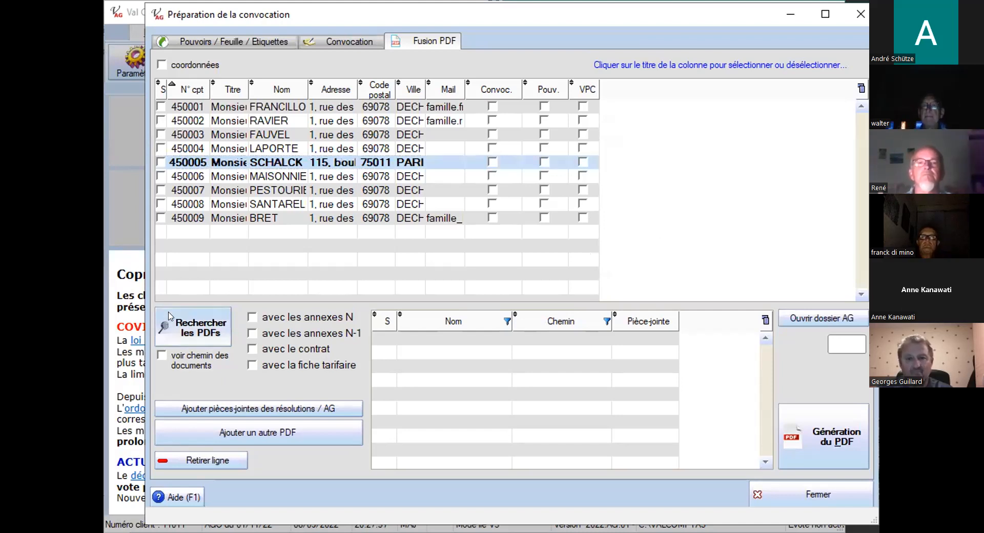
{"action": "left_click", "coordinate": [405, 107]}
{"action": "left_click", "coordinate": [271, 173]}
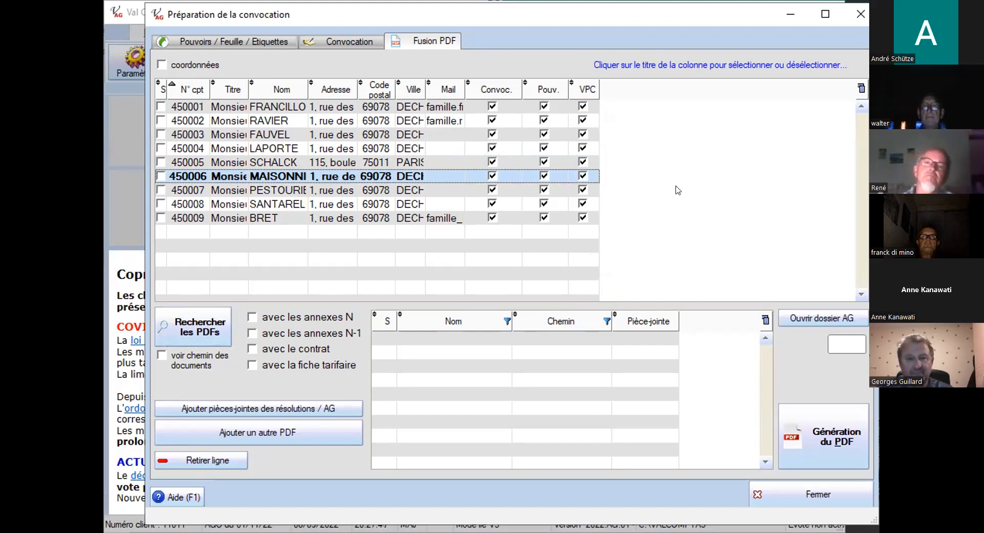
{"action": "left_click", "coordinate": [506, 106]}
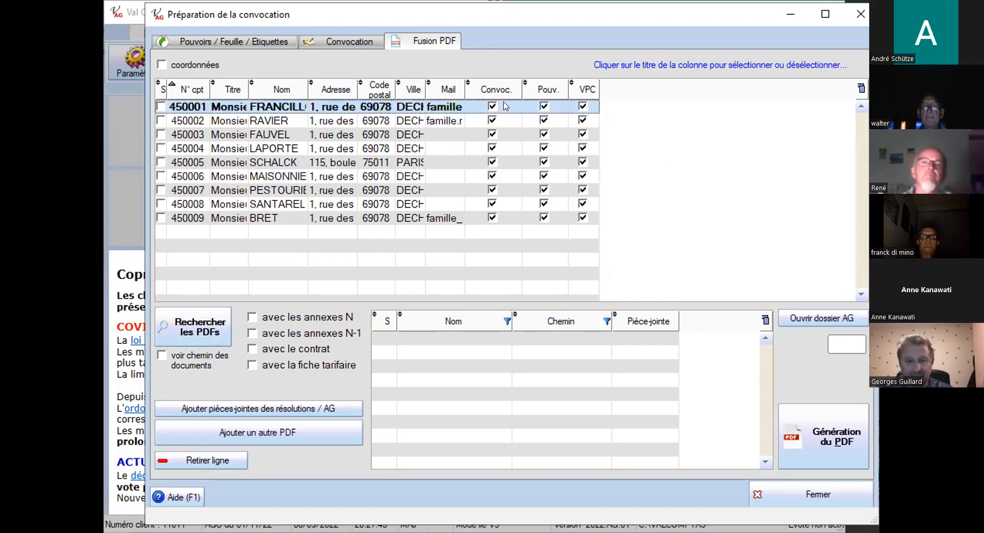
{"action": "left_click", "coordinate": [592, 108]}
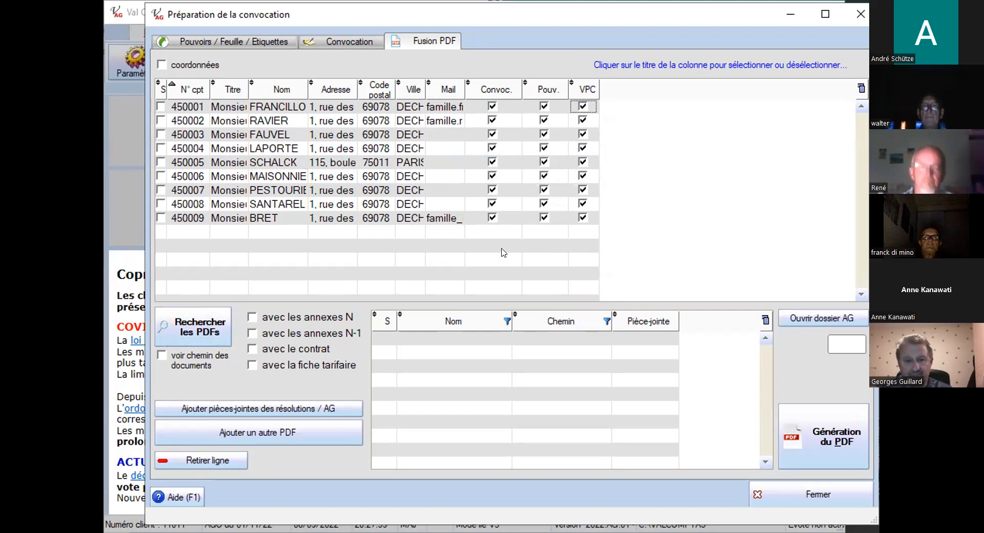
Include the annexes for years N and N-1 in the merge and search for their PDFs
{"action": "left_click", "coordinate": [252, 317]}
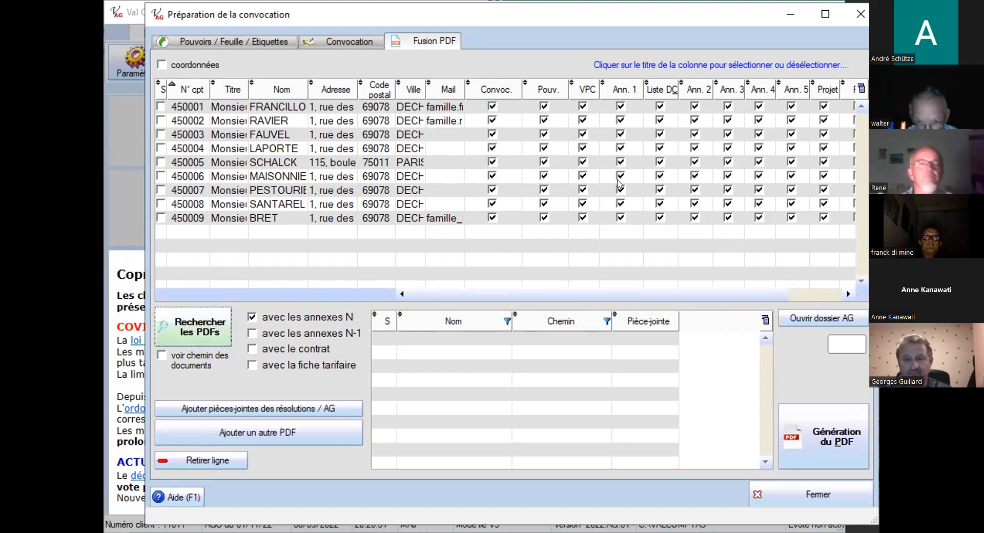
{"action": "left_click", "coordinate": [252, 333]}
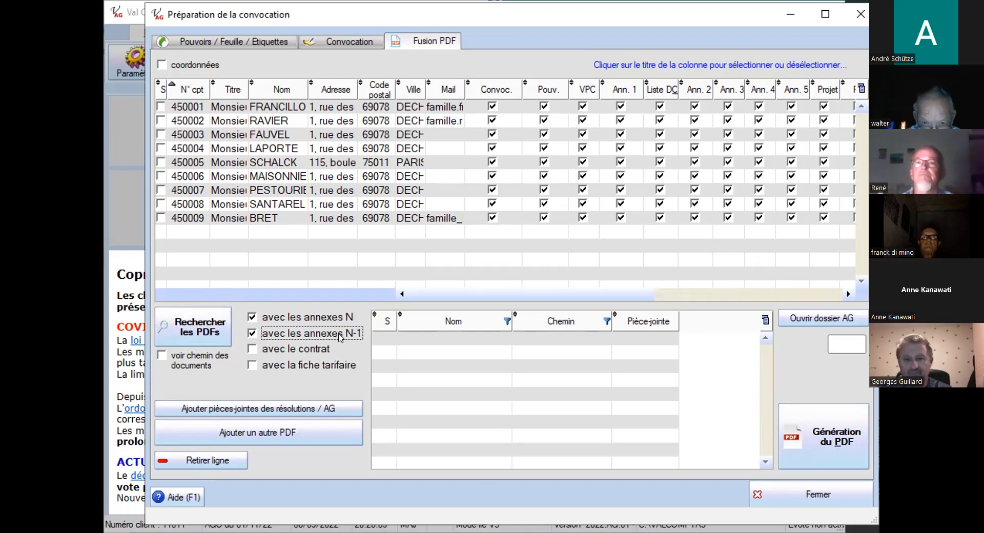
{"action": "left_click", "coordinate": [197, 342]}
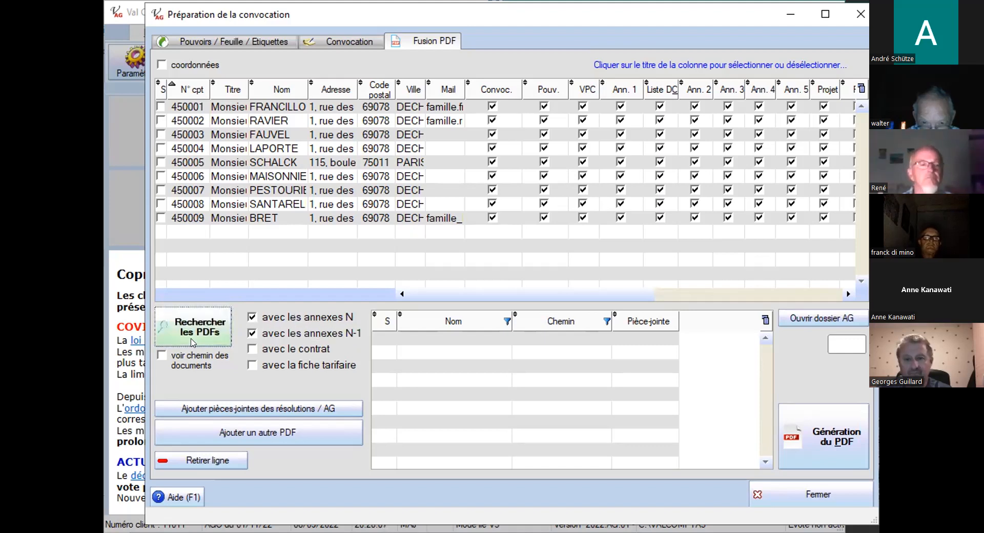
{"action": "left_click", "coordinate": [704, 290]}
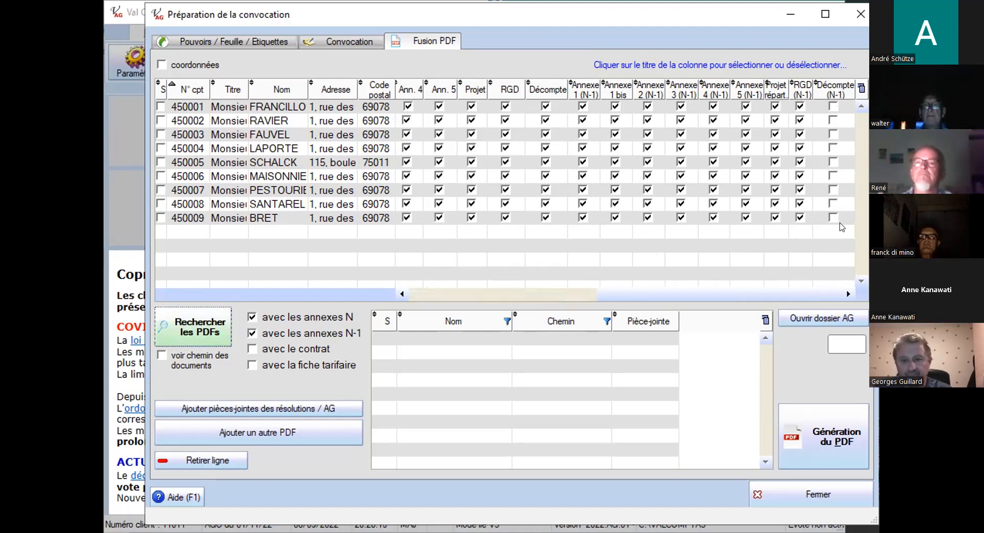
Include the contract and the fee schedule (fiche tarifaire) in the merge and search for the PDFs again
{"action": "left_click", "coordinate": [291, 349]}
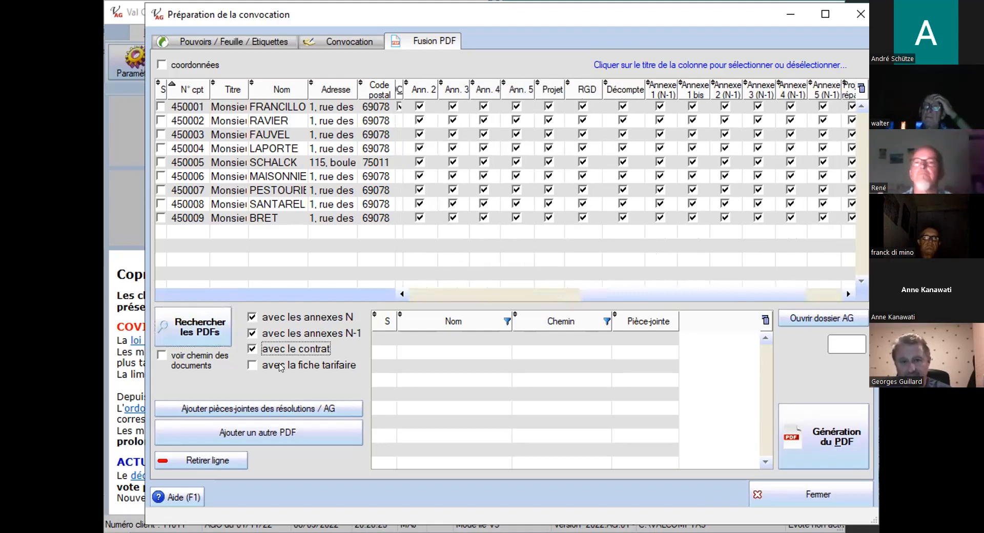
{"action": "left_click", "coordinate": [281, 367]}
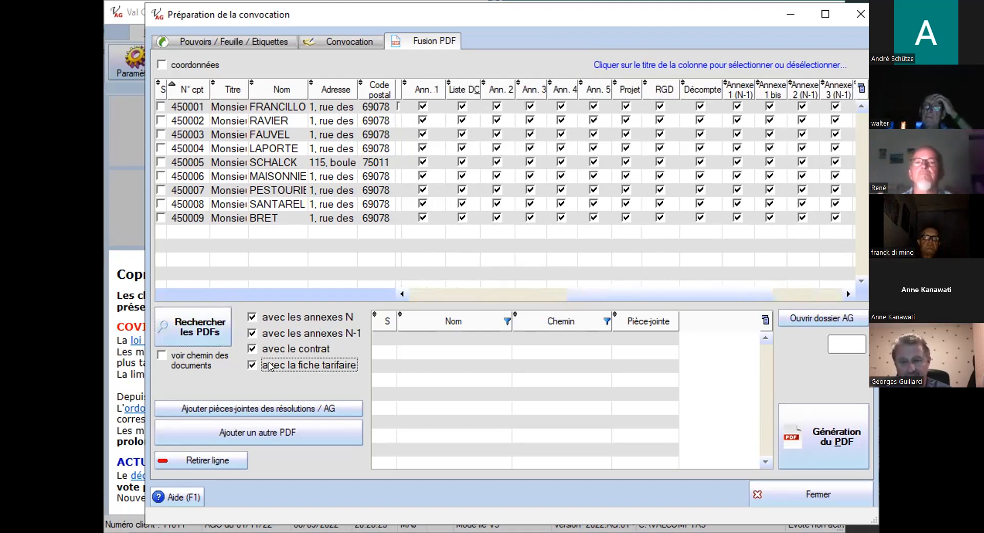
{"action": "left_click", "coordinate": [652, 294]}
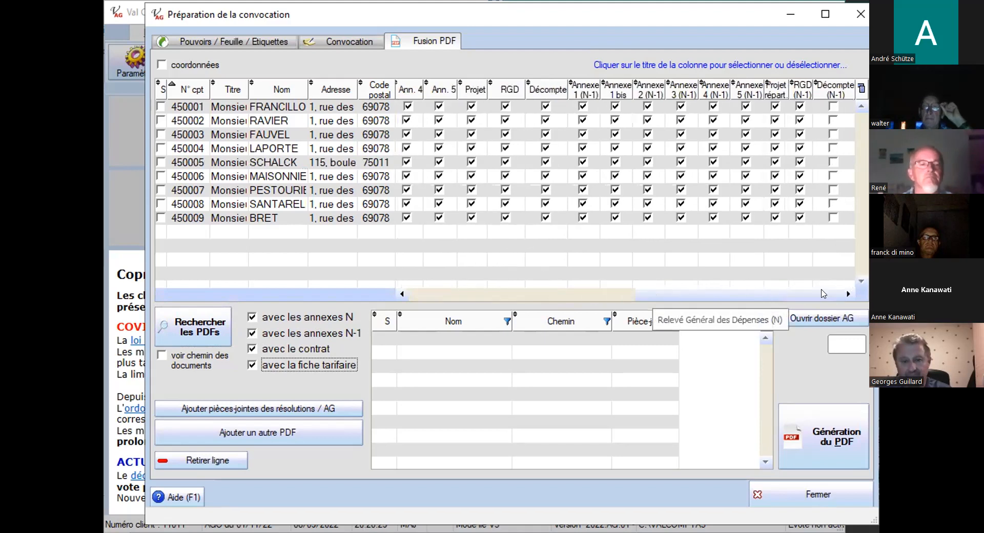
{"action": "left_click", "coordinate": [204, 331]}
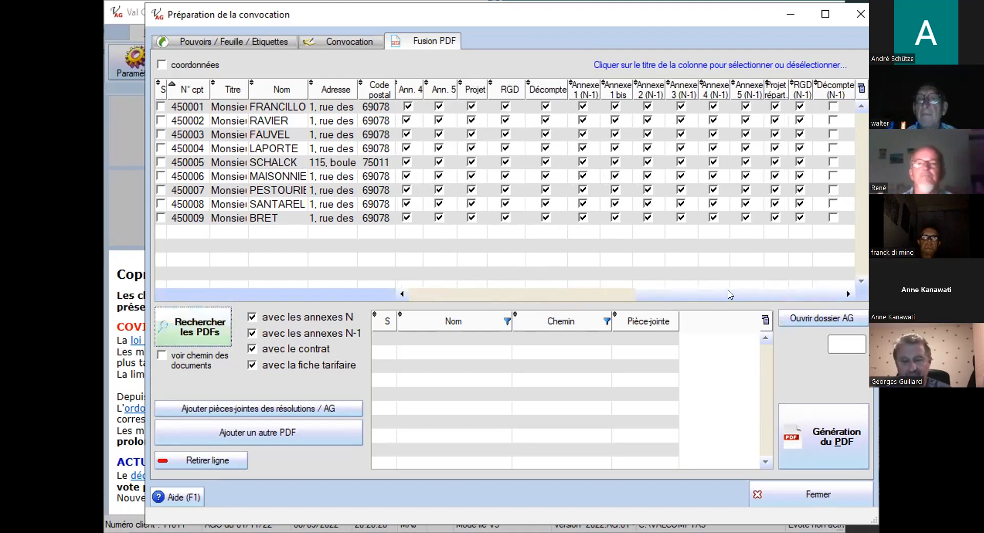
{"action": "left_click", "coordinate": [418, 294]}
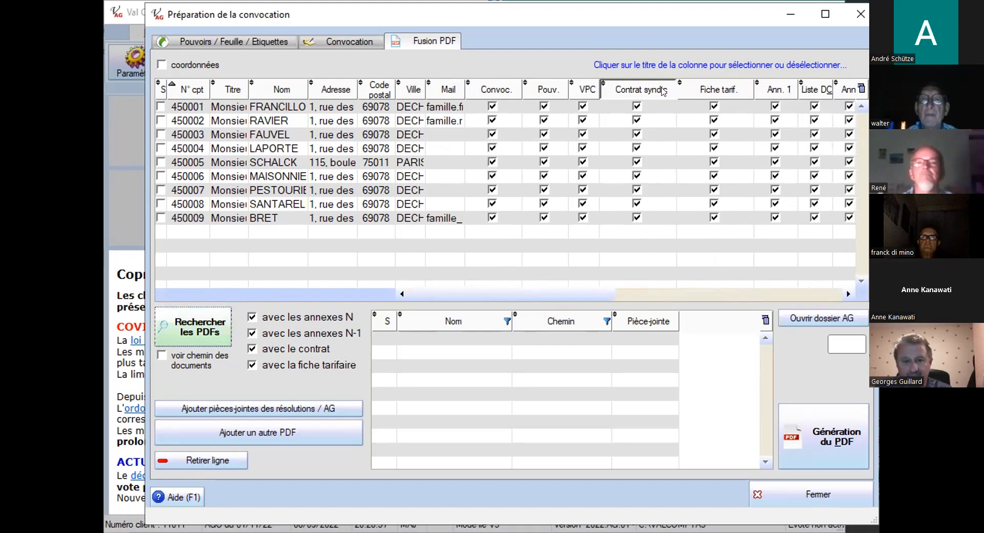
{"action": "left_click", "coordinate": [687, 90]}
{"action": "left_click", "coordinate": [568, 378]}
{"action": "left_click", "coordinate": [568, 378]}
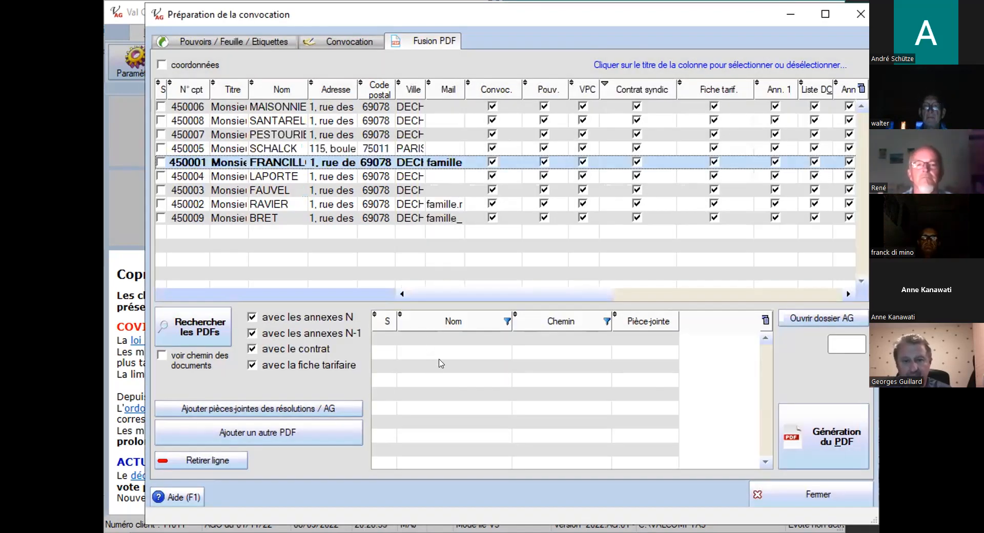
Add the attachments of the resolutions and the assembly to the list of PDFs for merging
{"action": "left_click", "coordinate": [343, 413]}
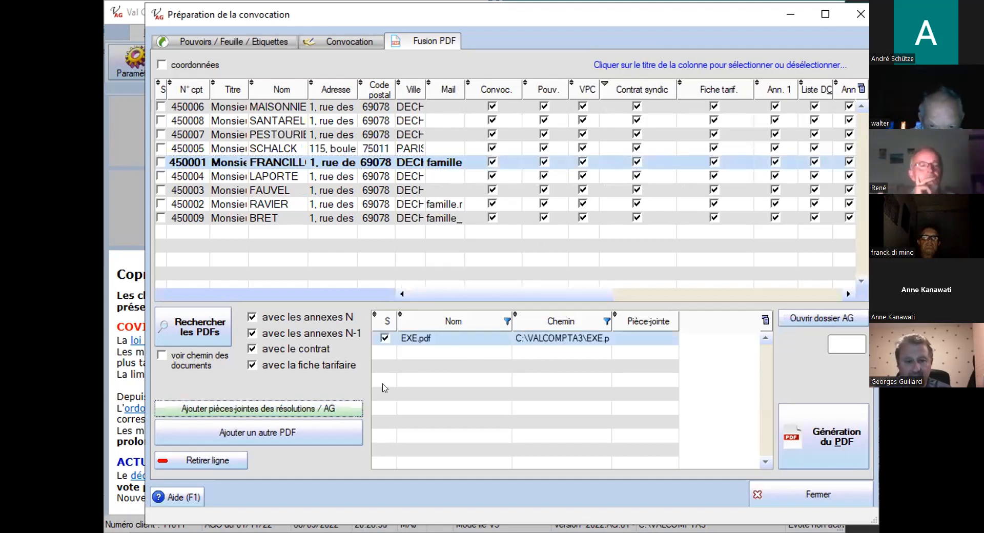
{"action": "left_click", "coordinate": [438, 340]}
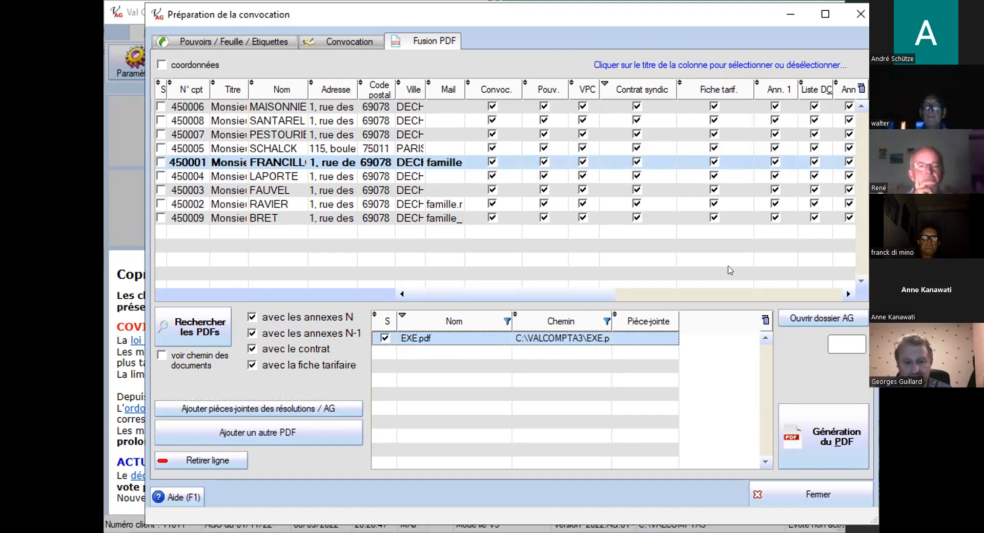
{"action": "left_click_drag", "start_coordinate": [594, 294], "coordinate": [493, 265]}
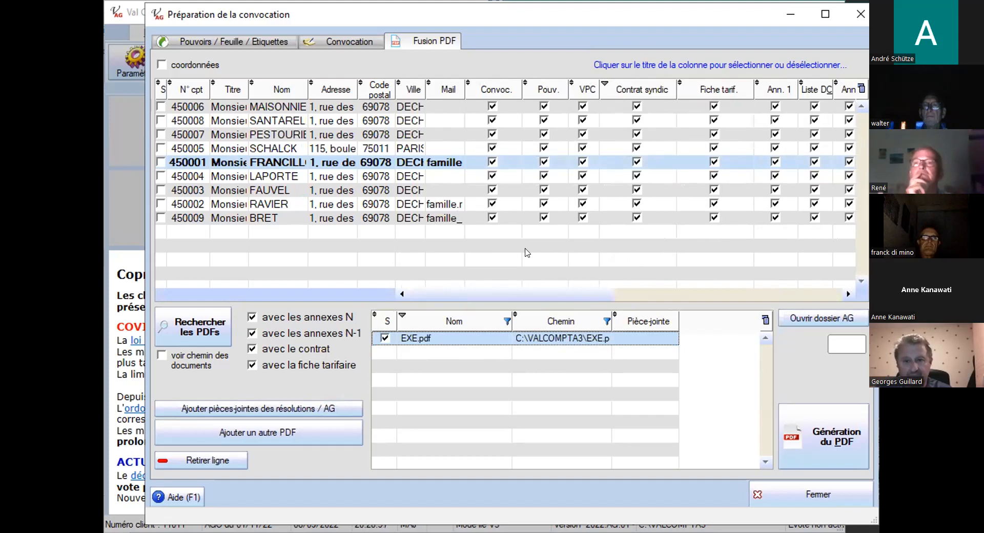
Add another PDF to the merge: the fifth account's payment reminder dated 08_09_2022 from the VALCOMPTA3\PDF\RELANCES folder
{"action": "left_click", "coordinate": [287, 434]}
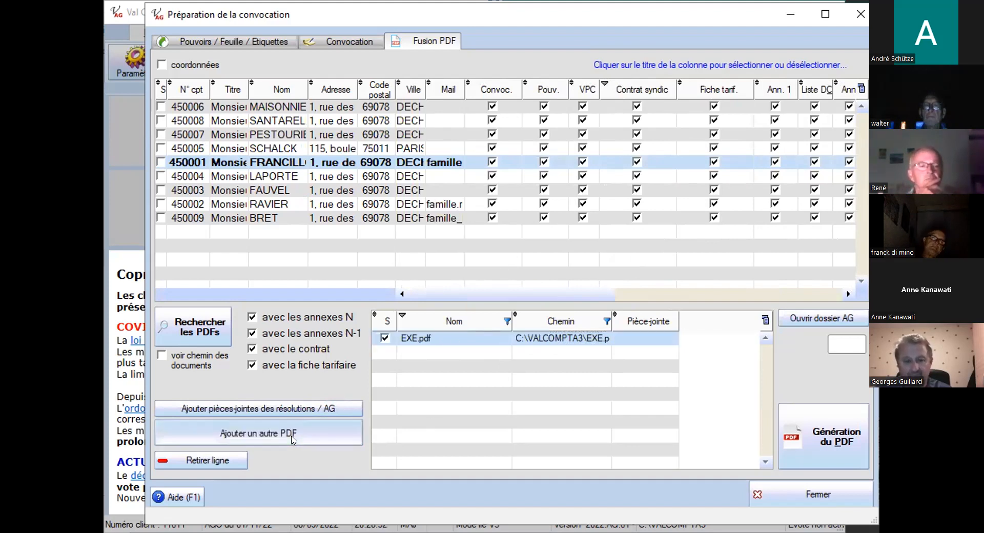
{"action": "scroll", "coordinate": [557, 266], "scroll_direction": "down", "scroll_amount": 7}
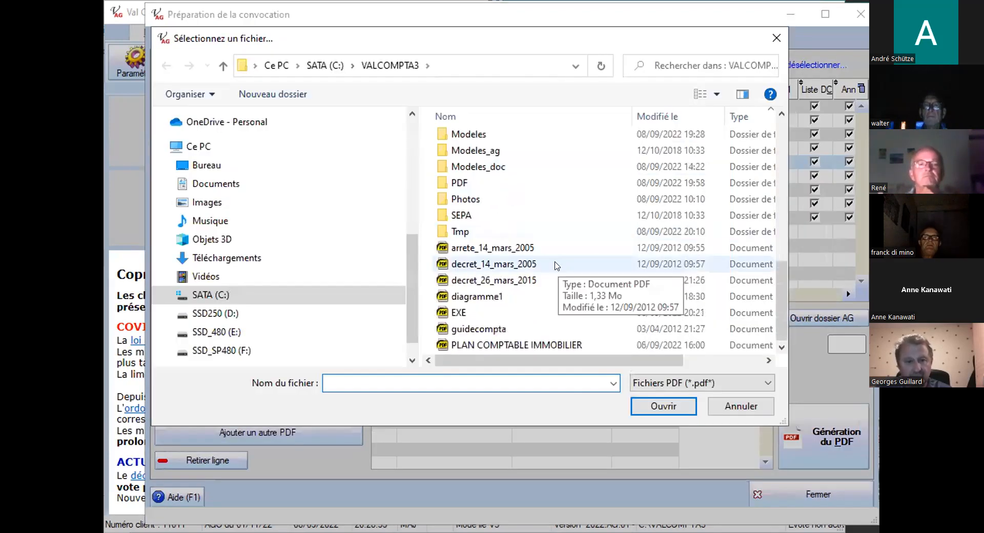
{"action": "double_click", "coordinate": [479, 183]}
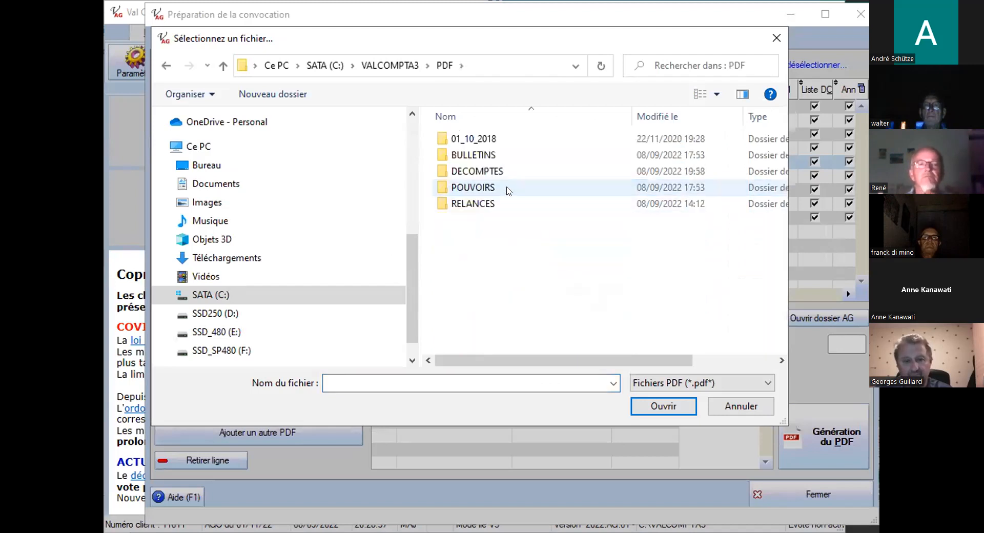
{"action": "double_click", "coordinate": [474, 188]}
{"action": "key", "text": "BackSpace"}
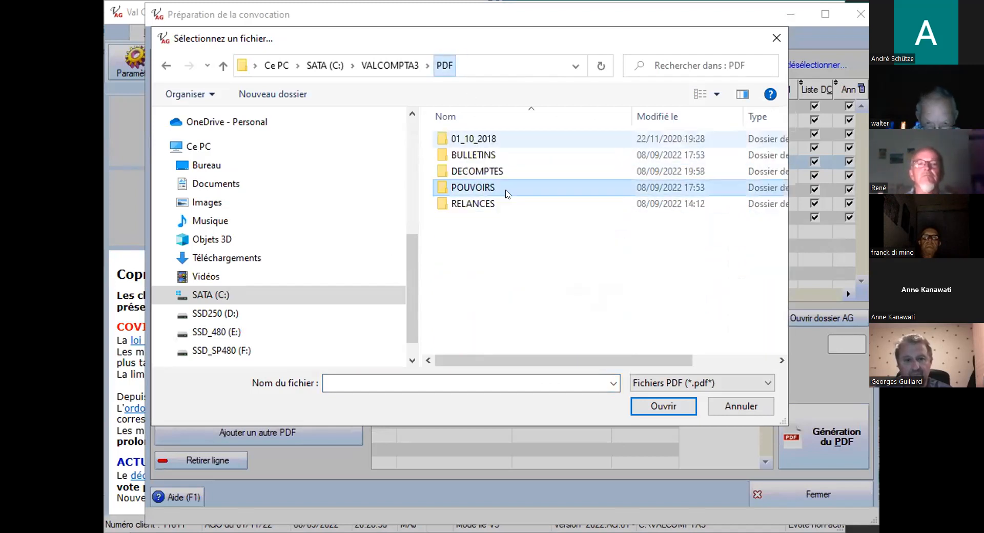
{"action": "double_click", "coordinate": [476, 204]}
{"action": "left_click", "coordinate": [477, 204]}
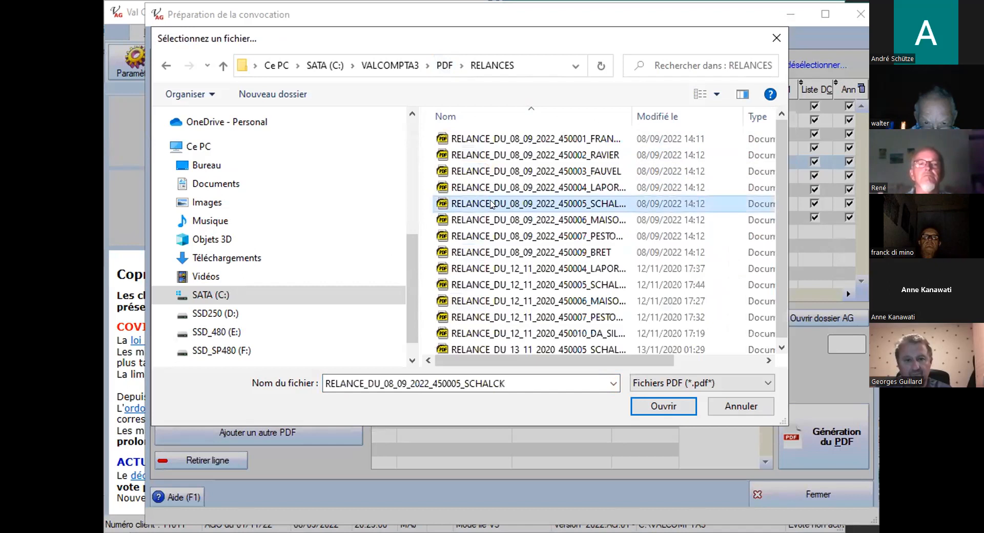
{"action": "double_click", "coordinate": [482, 205]}
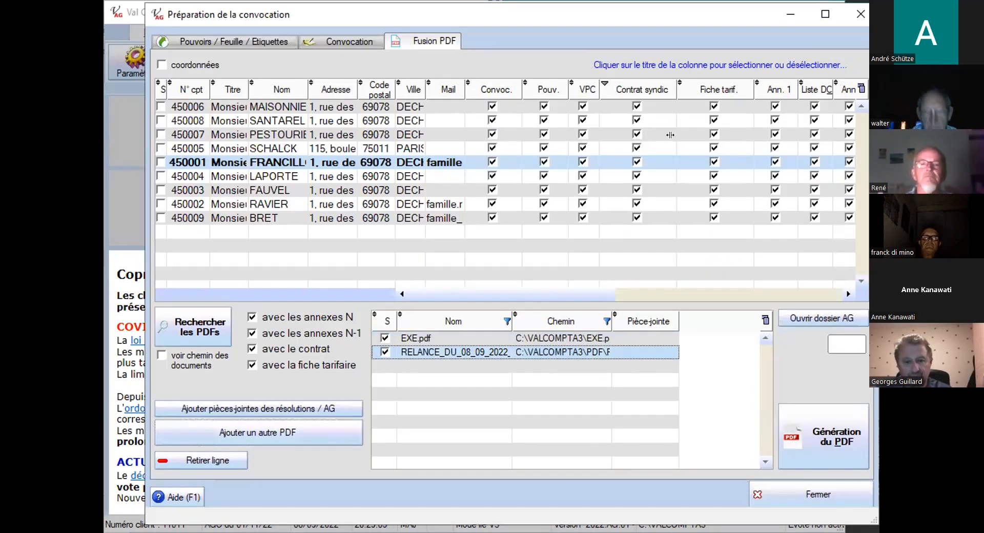
Generate the merged PDFs for all co-owners and close the convocation preparation
{"action": "left_click", "coordinate": [827, 449]}
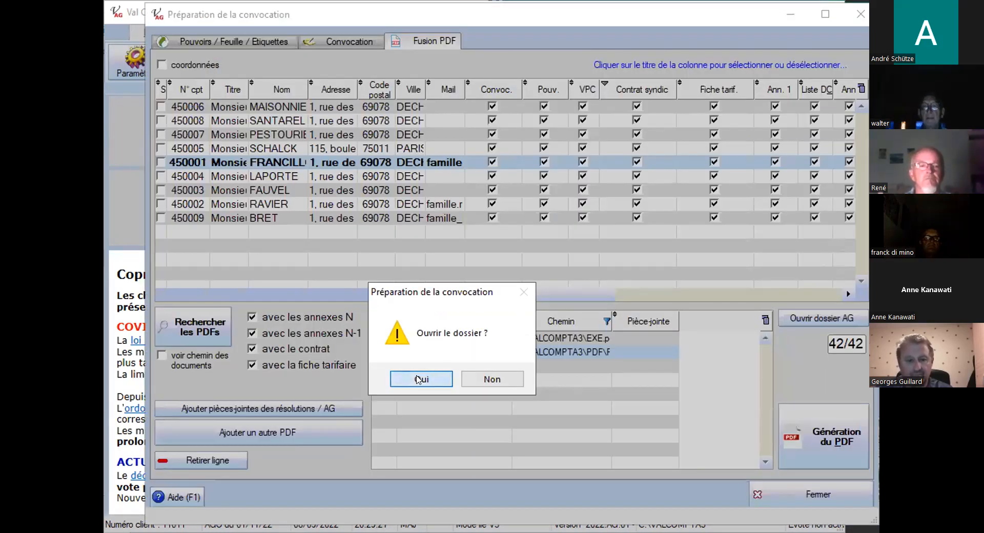
{"action": "key", "text": "Escape"}
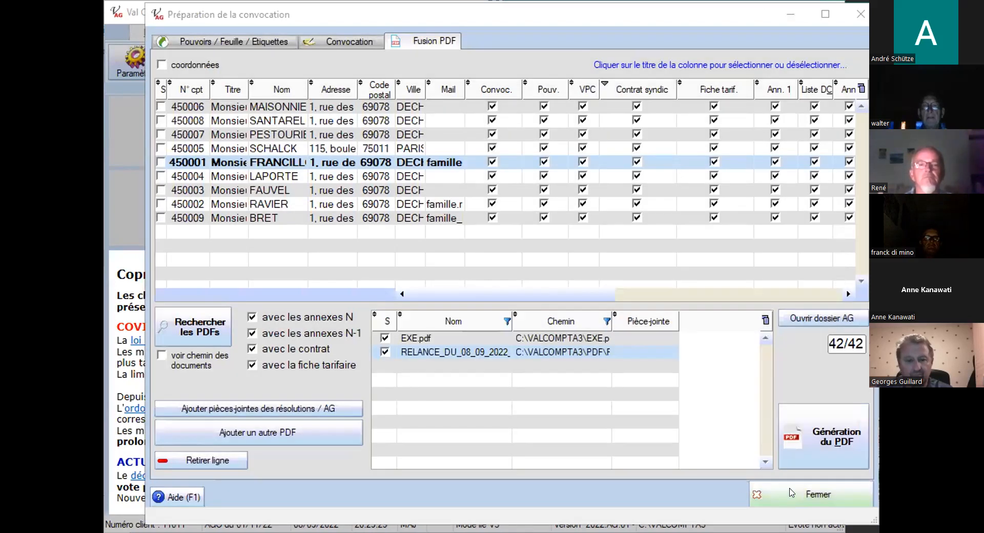
{"action": "left_click", "coordinate": [792, 493]}
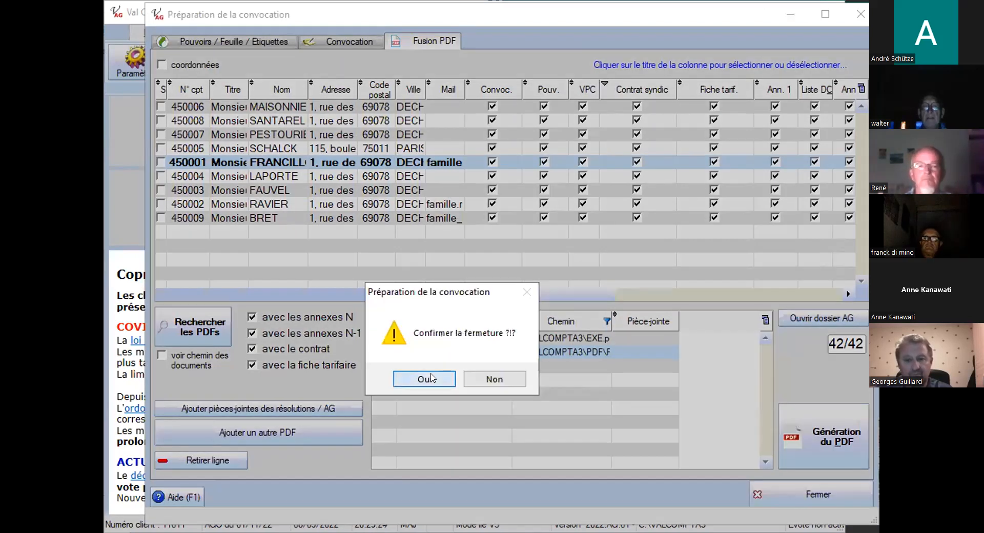
{"action": "key", "text": "Return"}
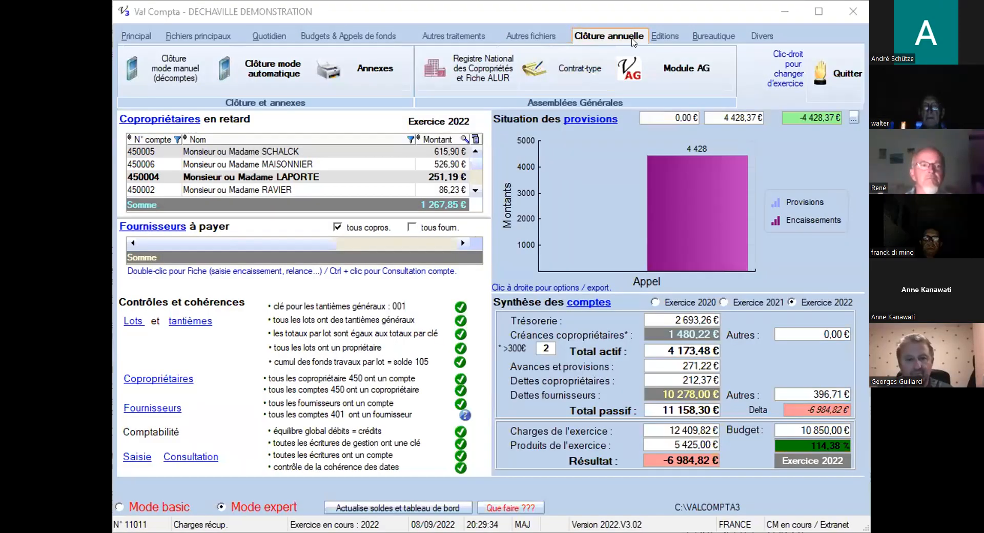
Switch to Val Compta's PDF management and read through the first co-owner's merged PDF in the AGO_01_11_2022 PDF subfolder
{"action": "left_click", "coordinate": [705, 39]}
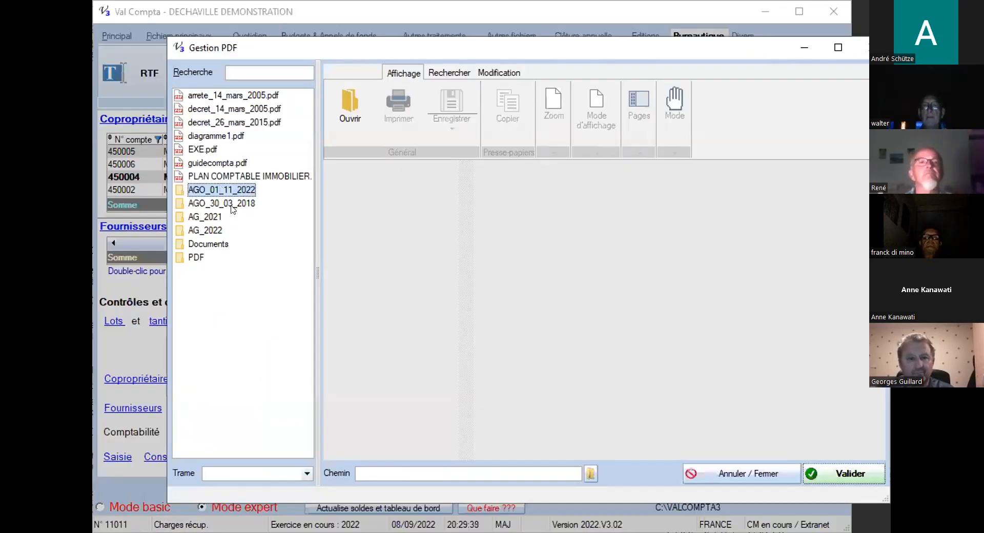
{"action": "double_click", "coordinate": [239, 190]}
{"action": "double_click", "coordinate": [210, 215]}
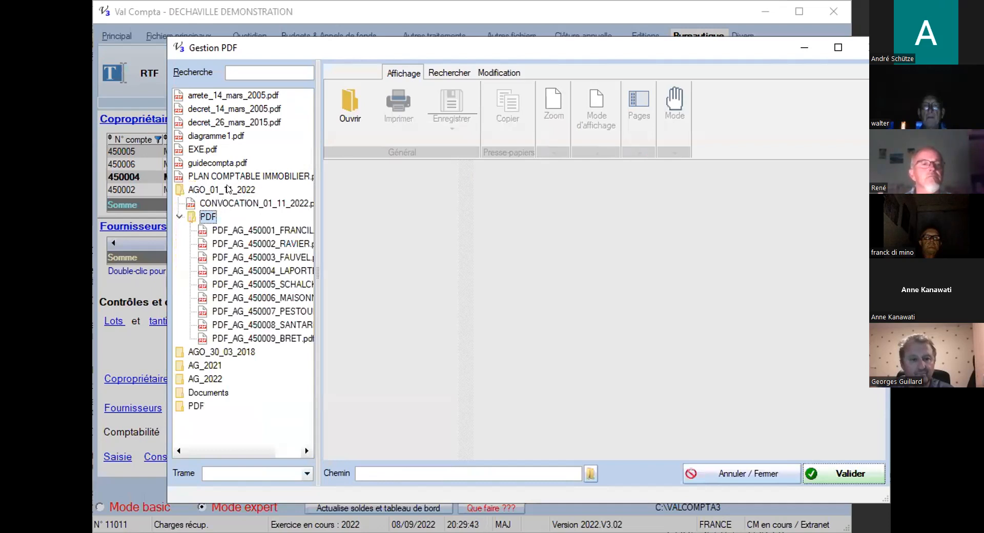
{"action": "left_click", "coordinate": [244, 232]}
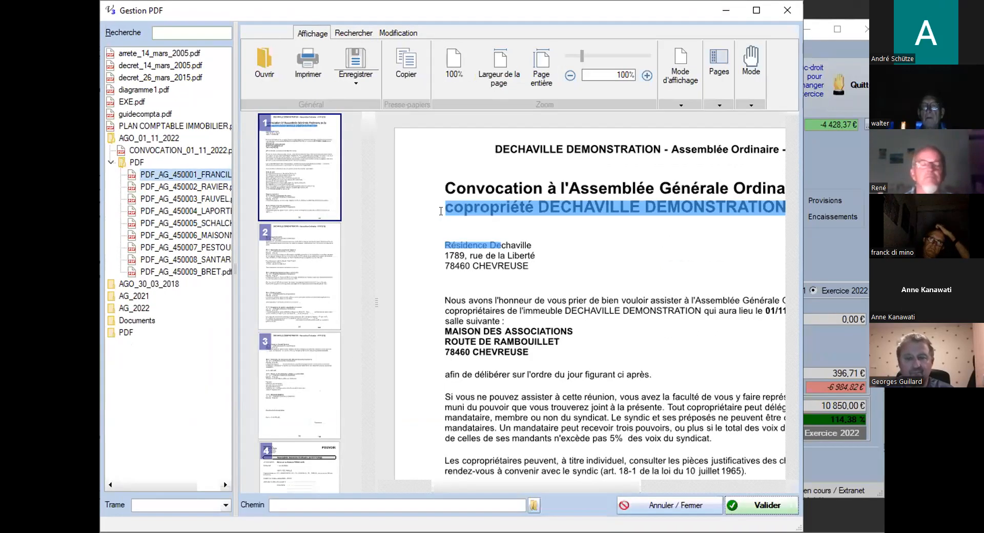
{"action": "scroll", "coordinate": [246, 311], "scroll_direction": "down", "scroll_amount": 5}
{"action": "scroll", "coordinate": [618, 310], "scroll_direction": "down", "scroll_amount": 4}
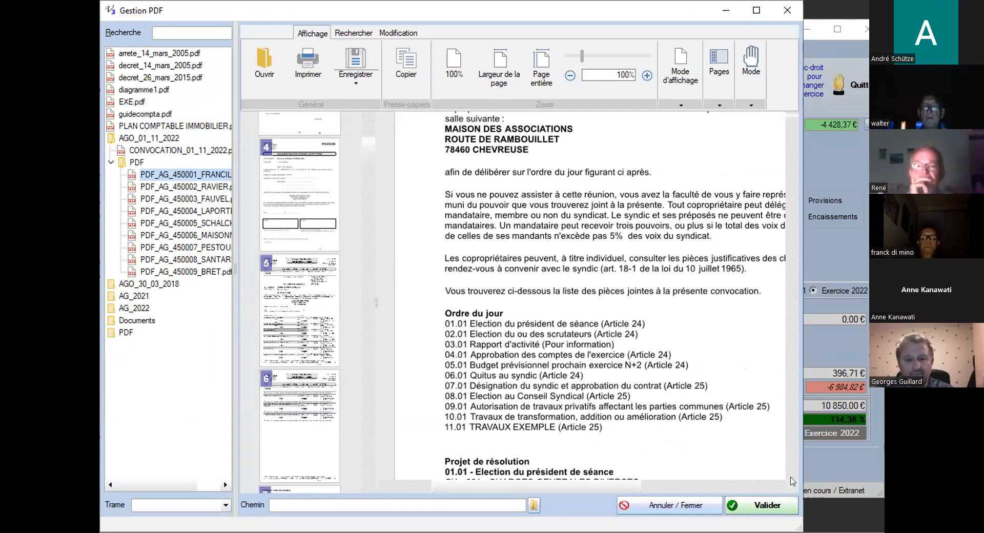
Examine the last pages of the merged PDF, from the payment reminder and diagram back through the Relevé Général des Dépenses 2020
{"action": "key", "text": "ctrl+End"}
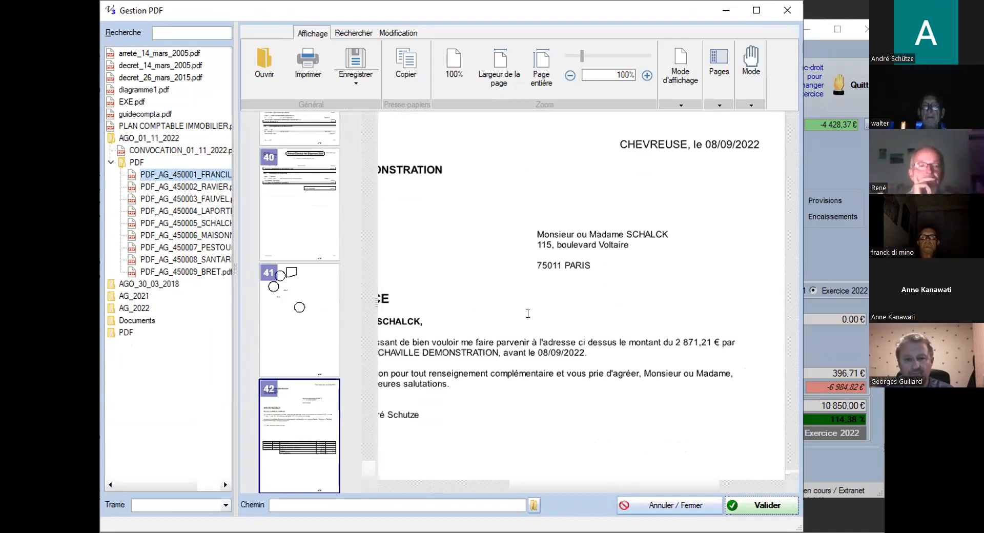
{"action": "left_click", "coordinate": [301, 308]}
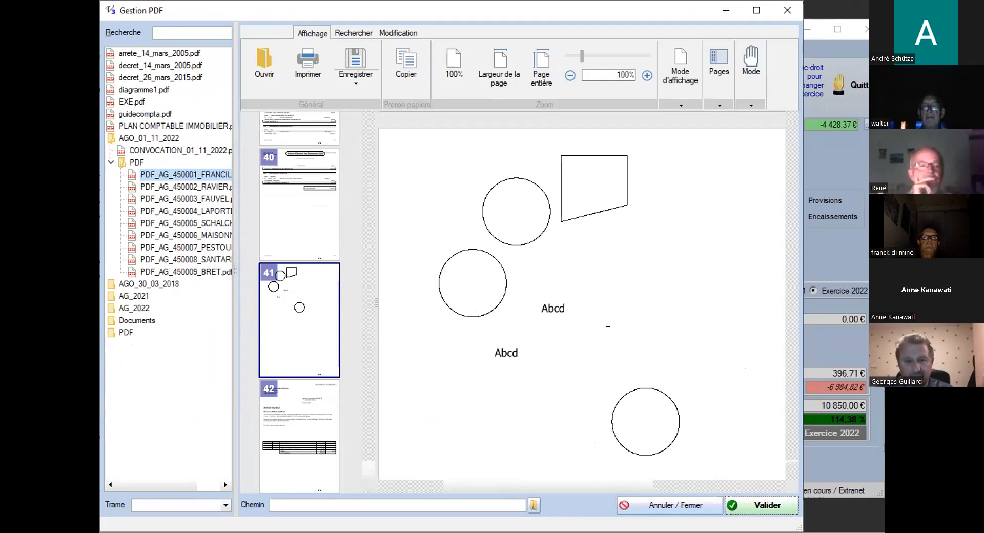
{"action": "scroll", "coordinate": [412, 210], "scroll_direction": "up", "scroll_amount": 5}
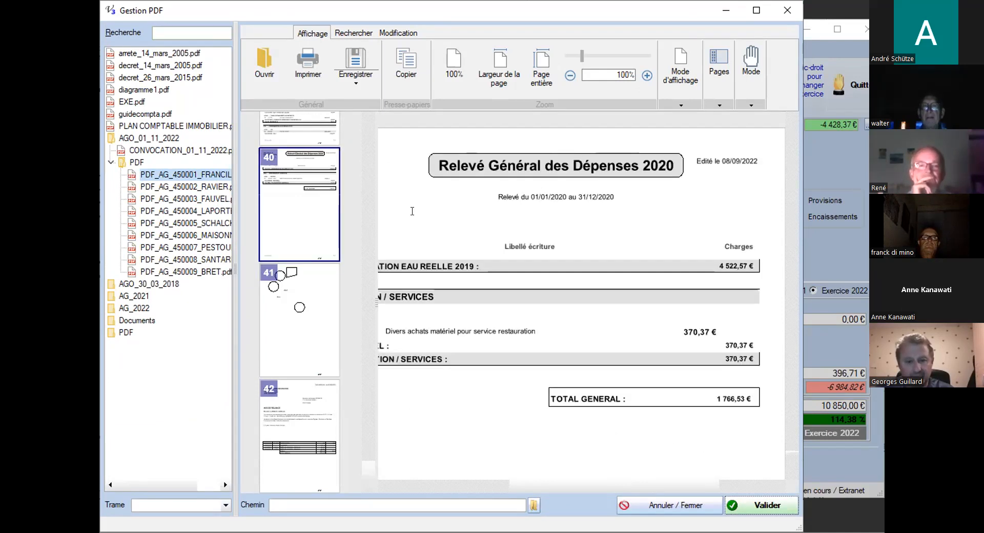
{"action": "scroll", "coordinate": [495, 267], "scroll_direction": "up", "scroll_amount": 8}
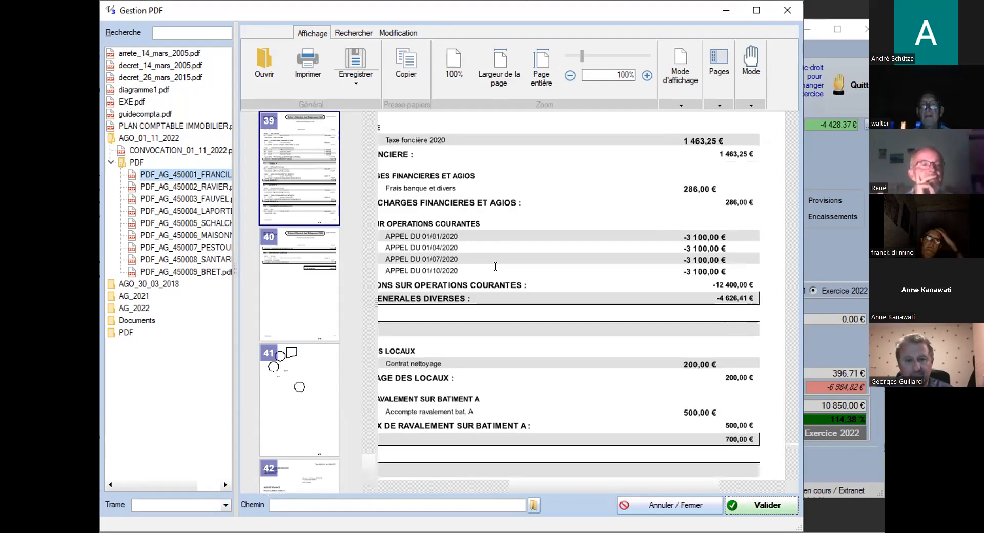
{"action": "scroll", "coordinate": [495, 266], "scroll_direction": "down", "scroll_amount": 4, "text": "ctrl"}
{"action": "scroll", "coordinate": [564, 262], "scroll_direction": "up", "scroll_amount": 5}
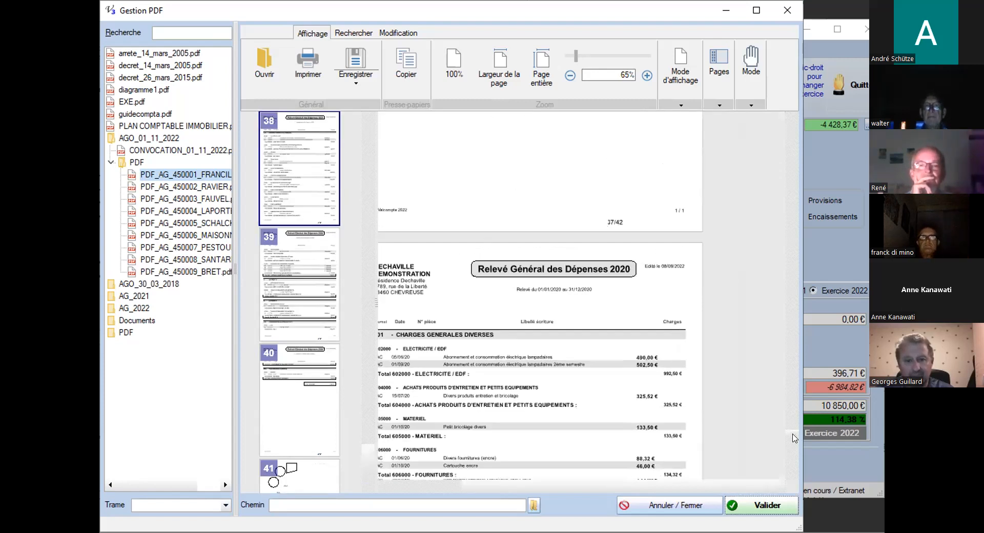
Check the continuous page numbering from the end of the convocation through the proxy and postal voting form to the final page
{"action": "scroll", "coordinate": [676, 256], "scroll_direction": "up", "scroll_amount": 20}
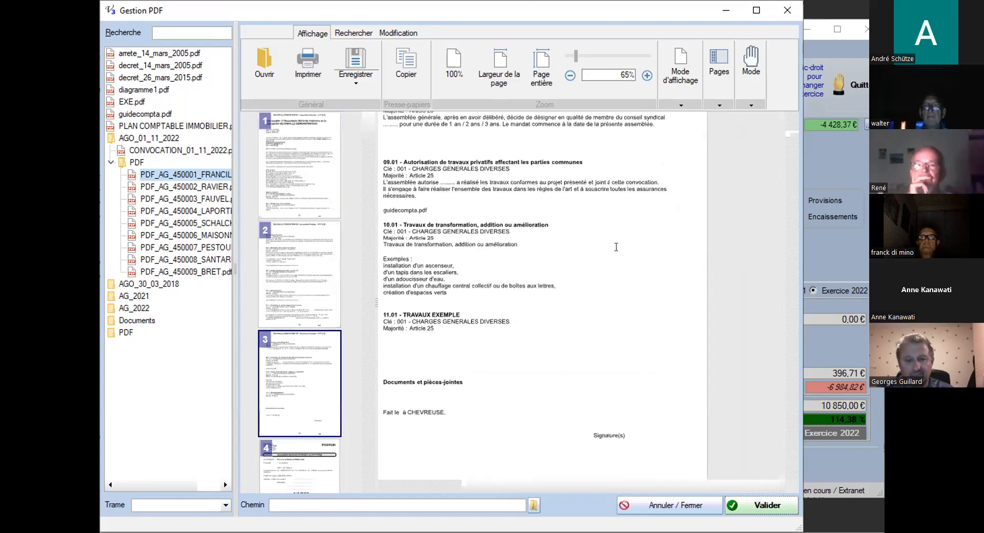
{"action": "scroll", "coordinate": [660, 355], "scroll_direction": "down", "scroll_amount": 1}
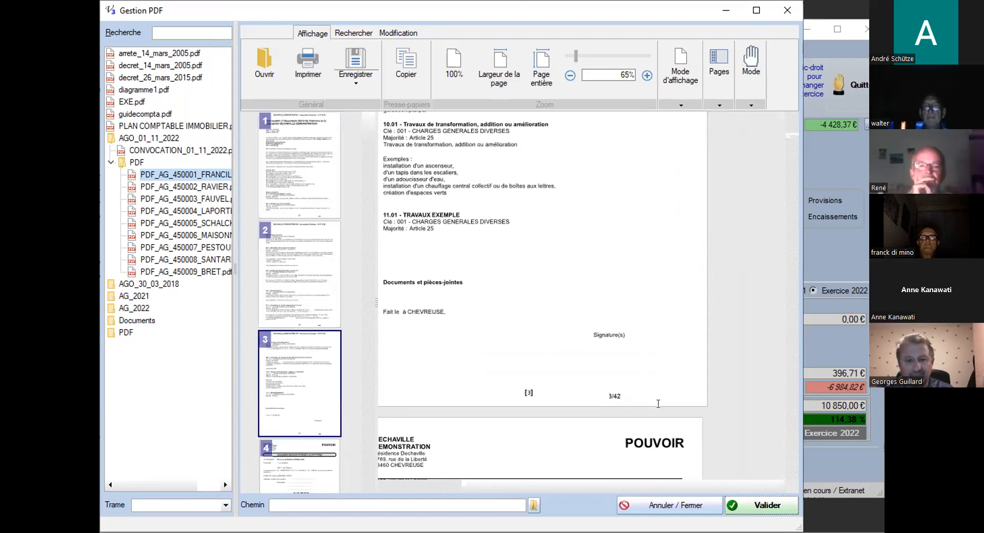
{"action": "scroll", "coordinate": [658, 403], "scroll_direction": "up", "scroll_amount": 2, "text": "ctrl"}
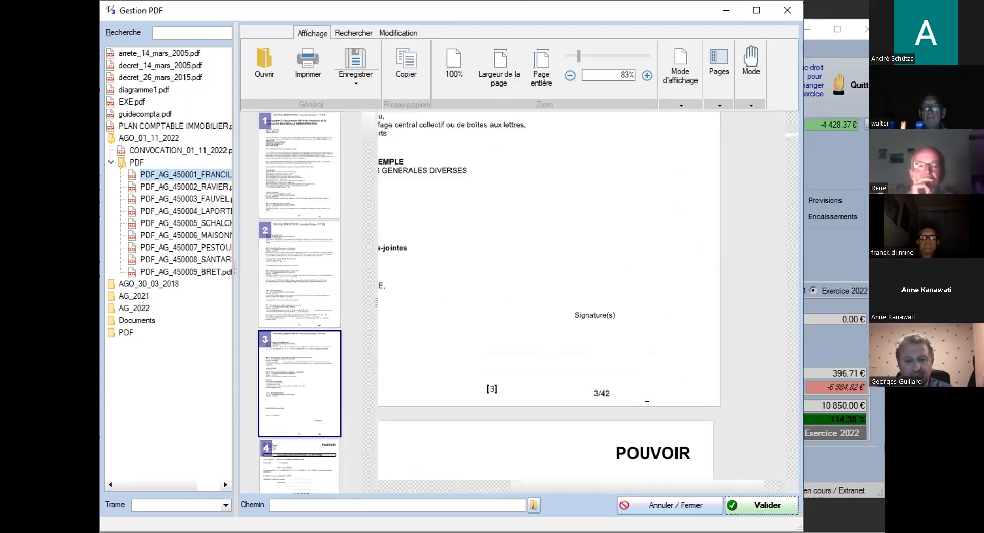
{"action": "scroll", "coordinate": [647, 398], "scroll_direction": "down", "scroll_amount": 2}
{"action": "scroll", "coordinate": [615, 320], "scroll_direction": "down", "scroll_amount": 2}
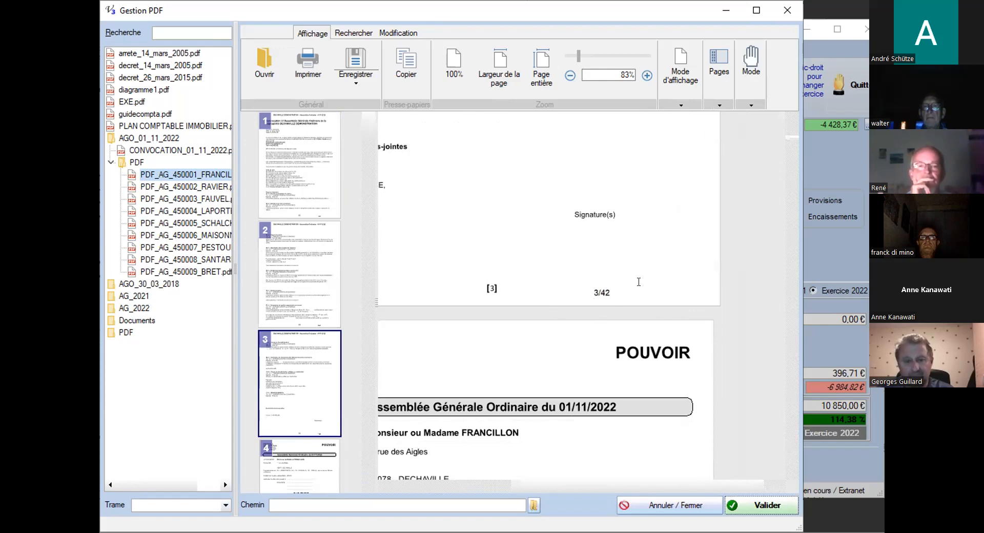
{"action": "scroll", "coordinate": [519, 264], "scroll_direction": "down", "scroll_amount": 10}
{"action": "scroll", "coordinate": [633, 279], "scroll_direction": "down", "scroll_amount": 9}
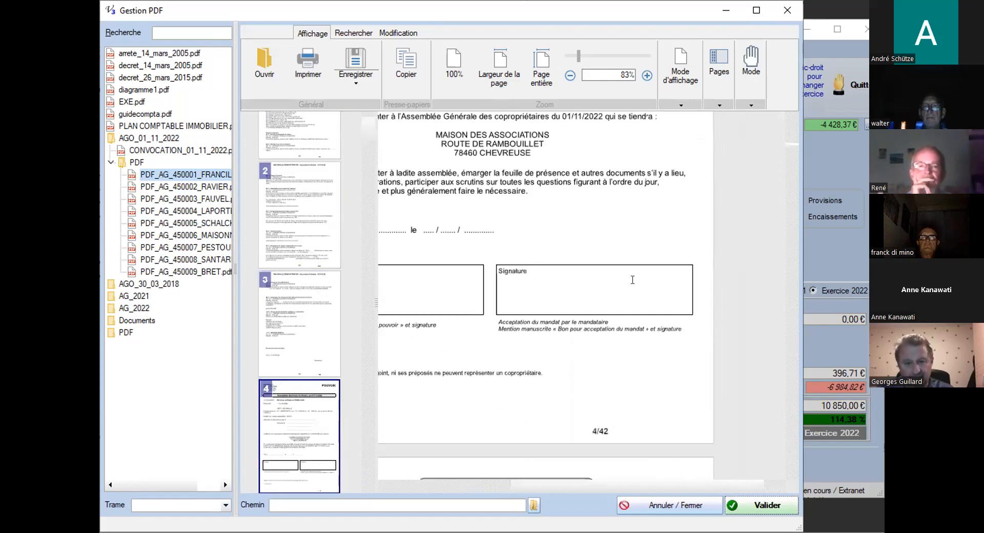
{"action": "scroll", "coordinate": [575, 324], "scroll_direction": "down", "scroll_amount": 7}
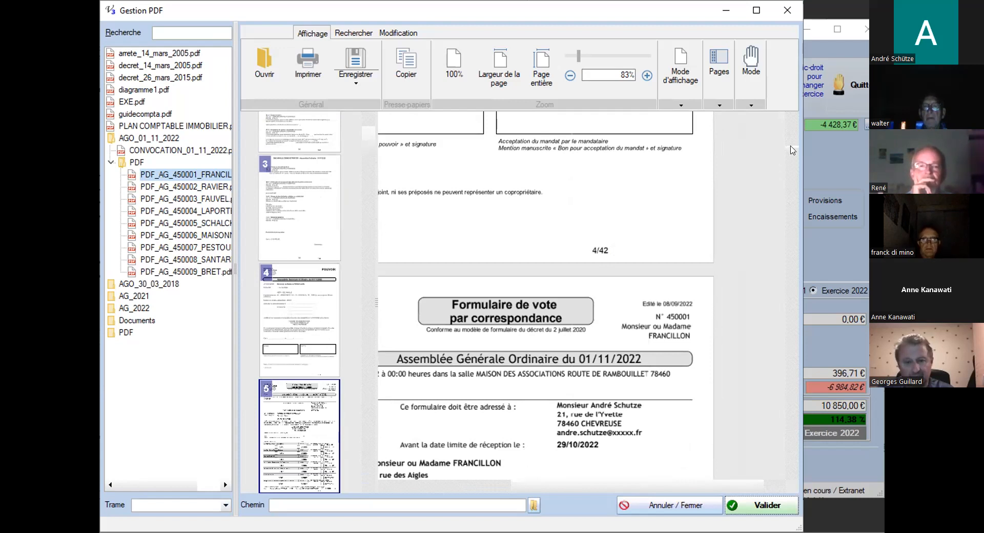
{"action": "left_click_drag", "start_coordinate": [793, 149], "coordinate": [796, 485]}
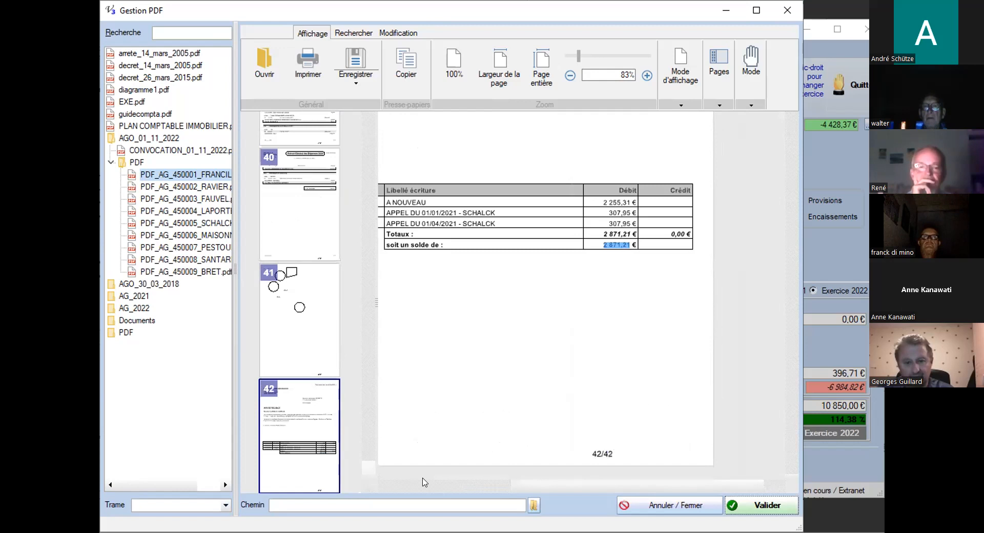
{"action": "scroll", "coordinate": [596, 300], "scroll_direction": "left", "scroll_amount": 3}
Look over the merged PDFs of the different co-owners in the file list and close the PDF management
{"action": "left_click", "coordinate": [176, 186]}
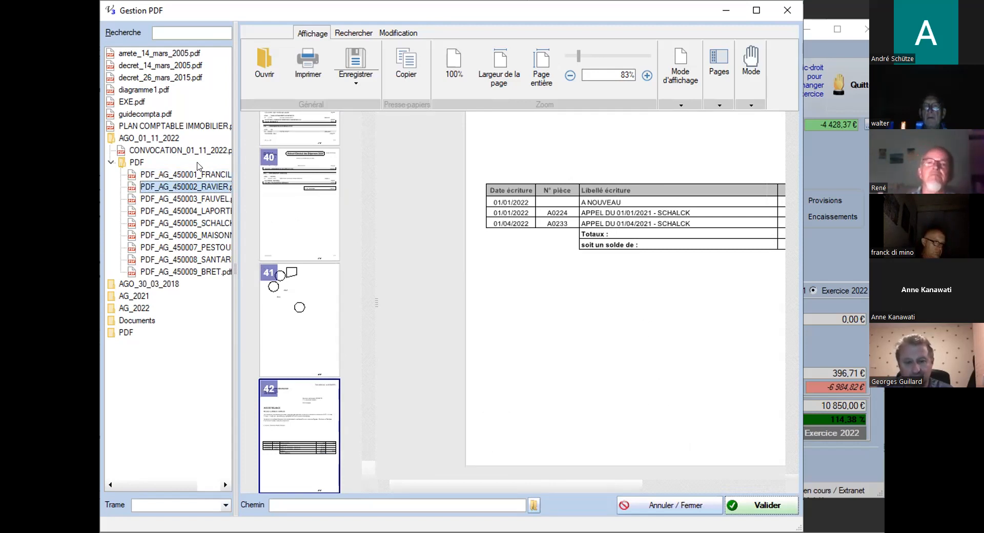
{"action": "left_click", "coordinate": [179, 173]}
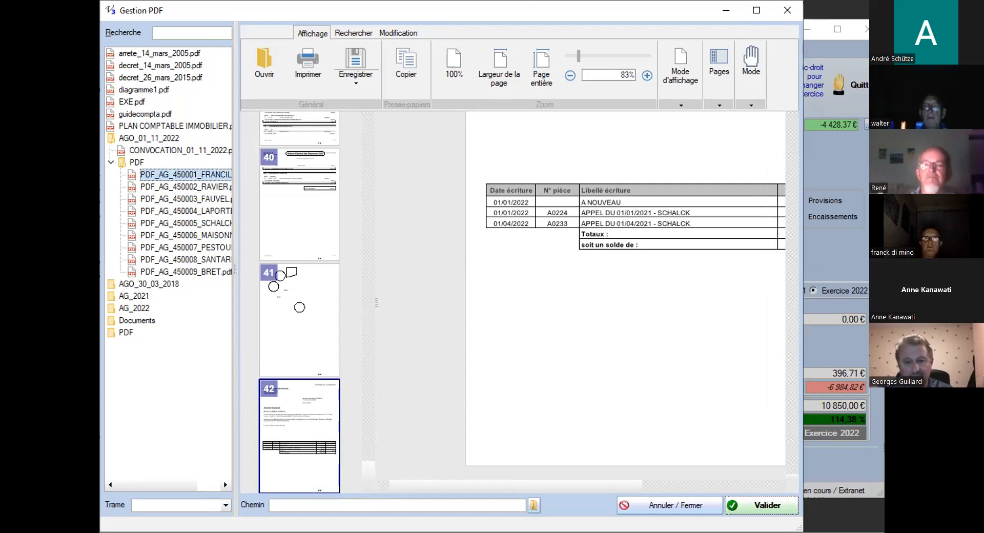
{"action": "left_click", "coordinate": [807, 328]}
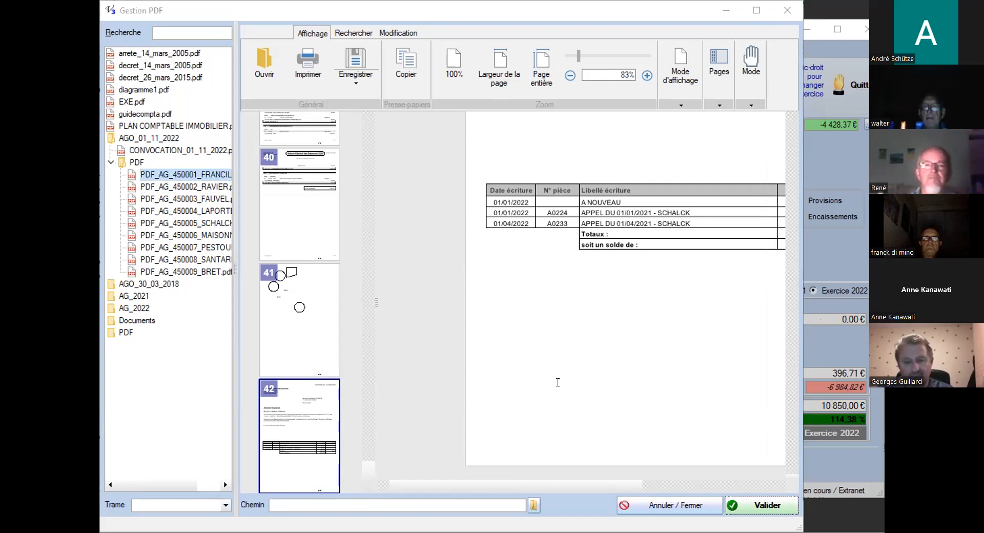
{"action": "left_click", "coordinate": [591, 361]}
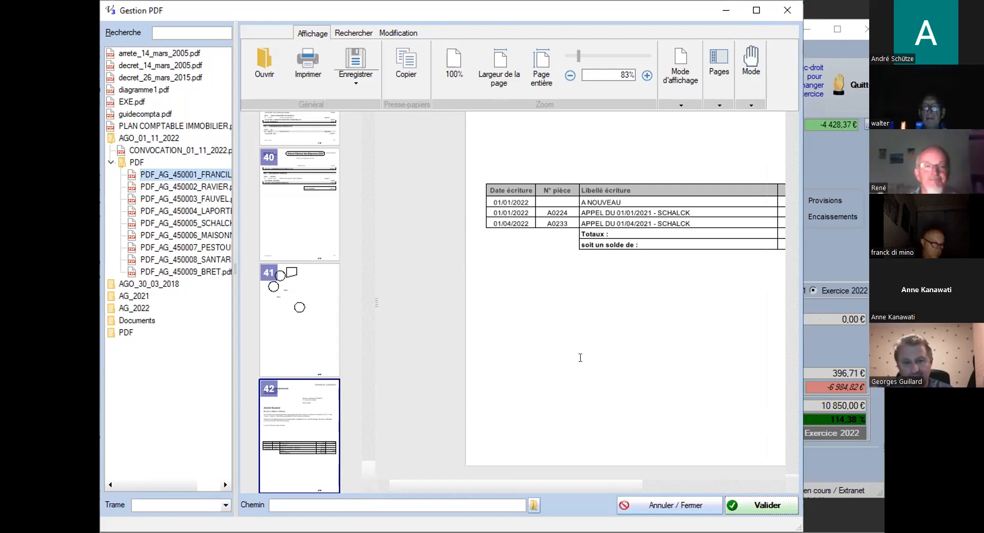
{"action": "left_click", "coordinate": [191, 260]}
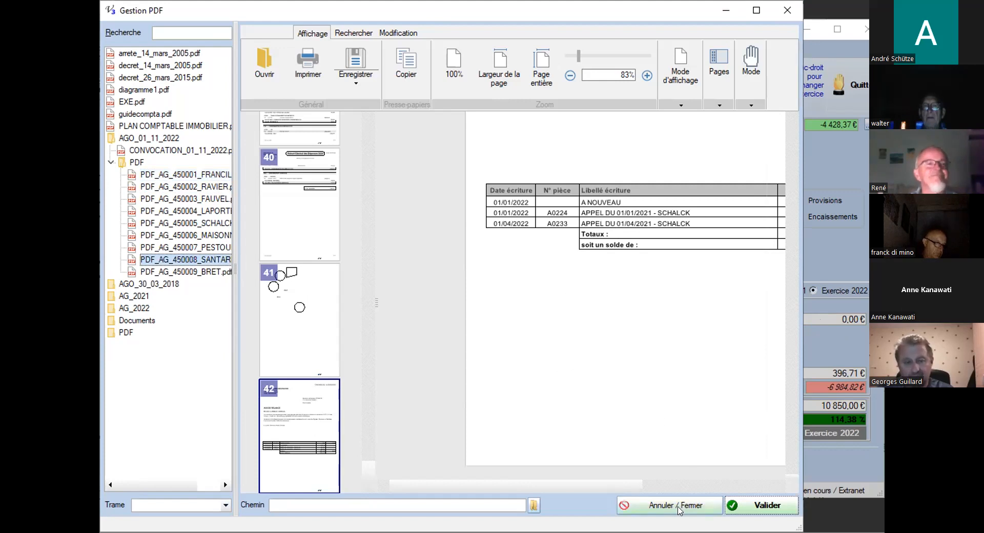
{"action": "key", "text": "Escape"}
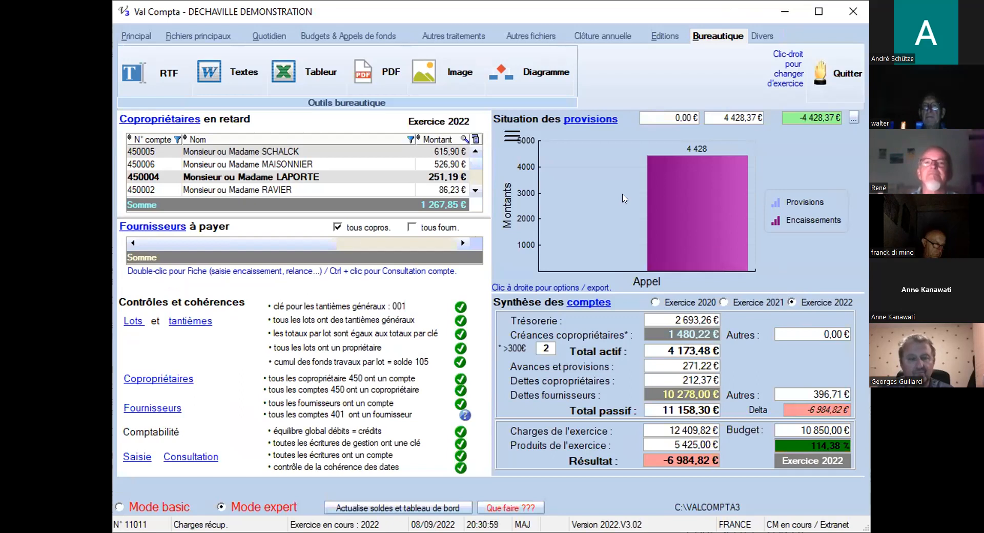
Open the tool for merging or zipping PDFs and resize the Chemin and Nom columns of its document list
{"action": "left_click", "coordinate": [603, 36]}
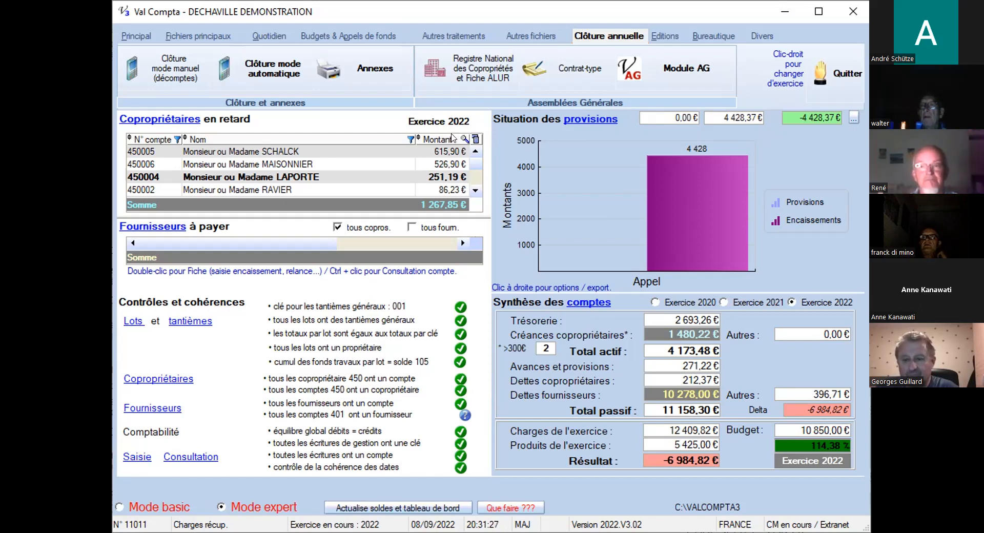
{"action": "left_click", "coordinate": [452, 32]}
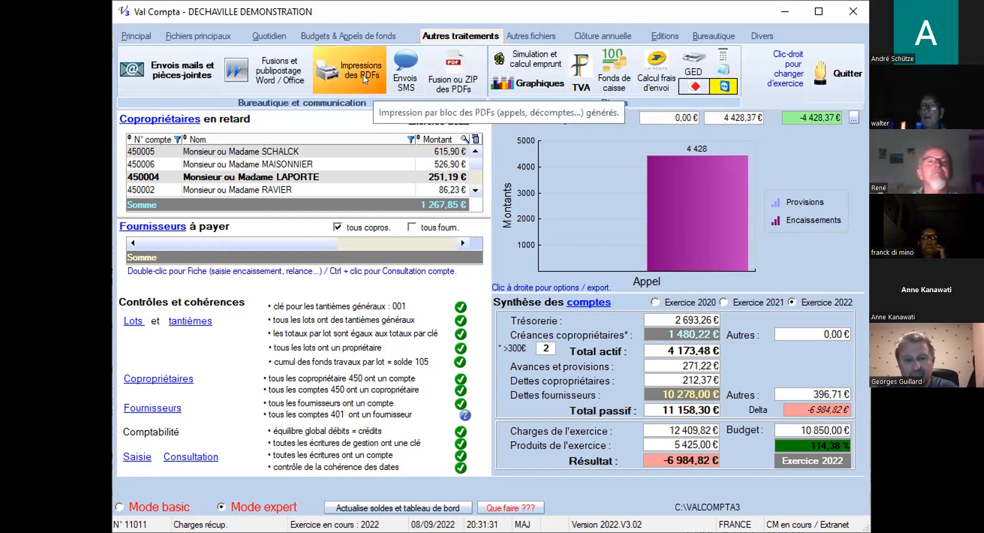
{"action": "left_click", "coordinate": [445, 67]}
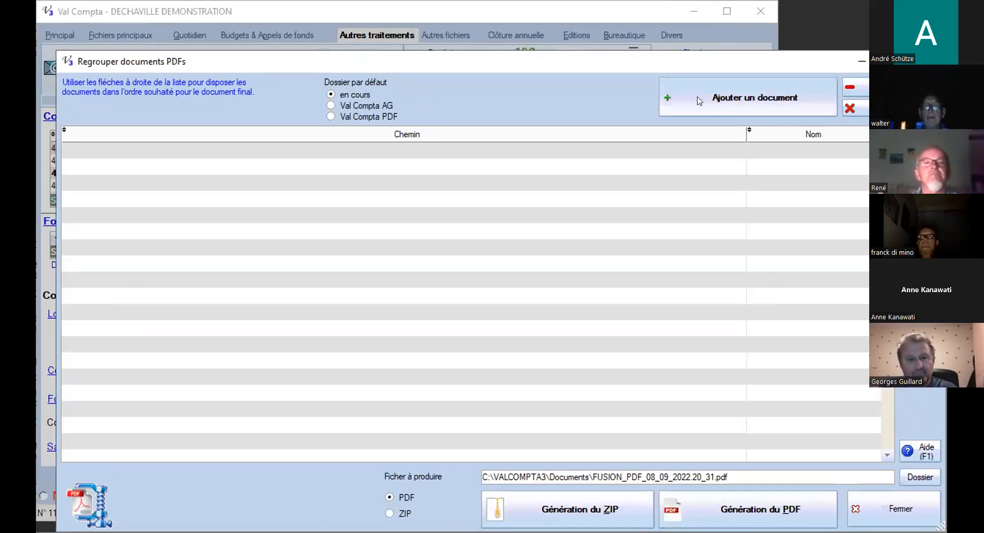
{"action": "left_click", "coordinate": [699, 101]}
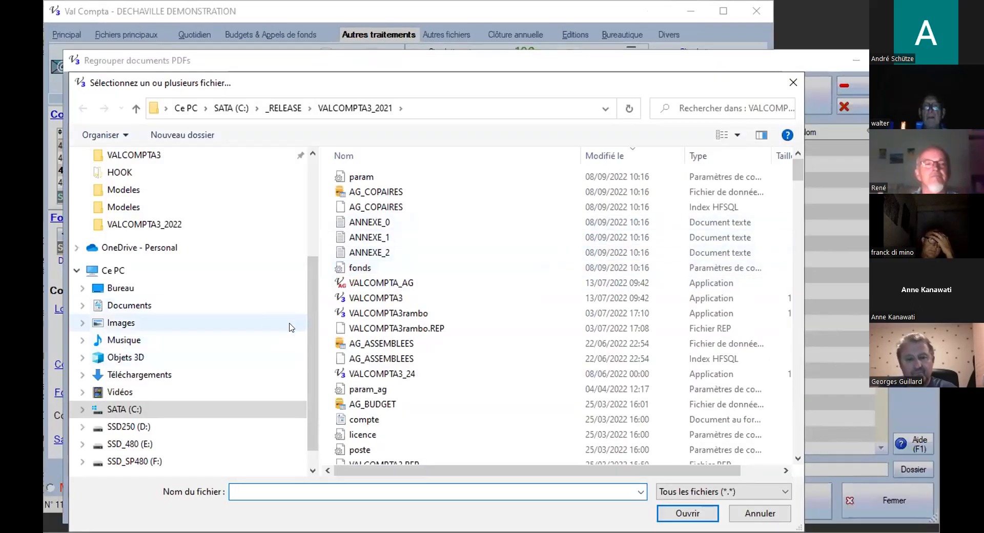
{"action": "left_click", "coordinate": [760, 514]}
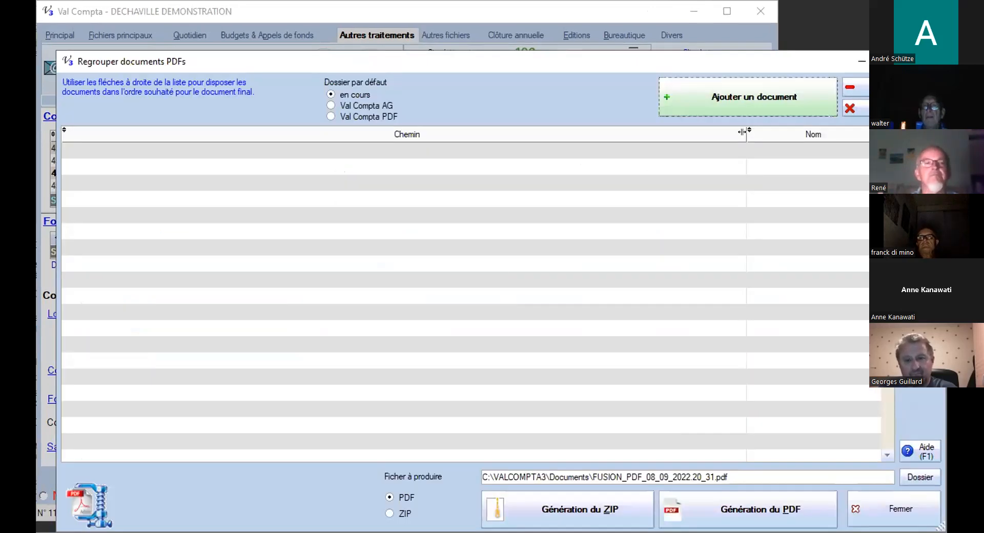
{"action": "left_click_drag", "start_coordinate": [742, 132], "coordinate": [280, 161]}
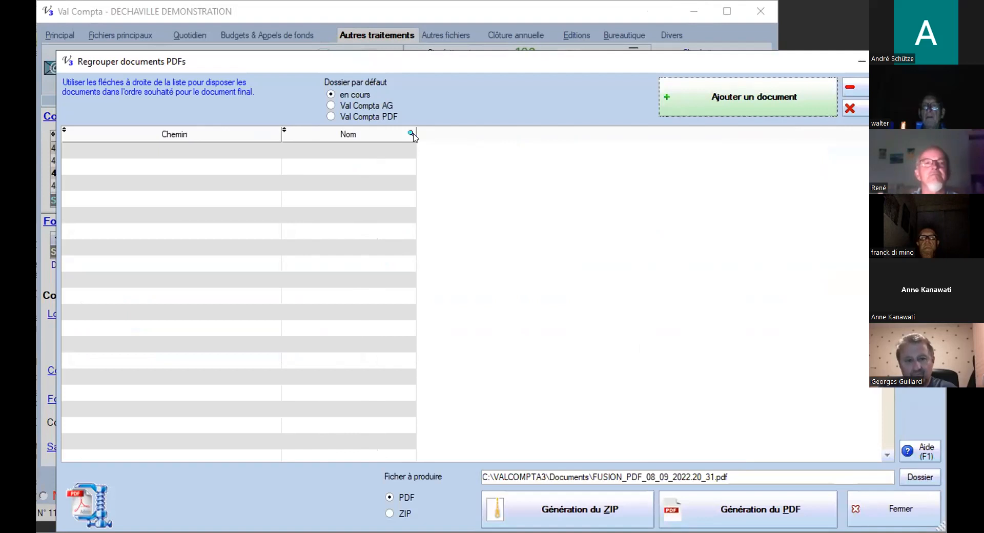
{"action": "left_click_drag", "start_coordinate": [411, 131], "coordinate": [472, 149]}
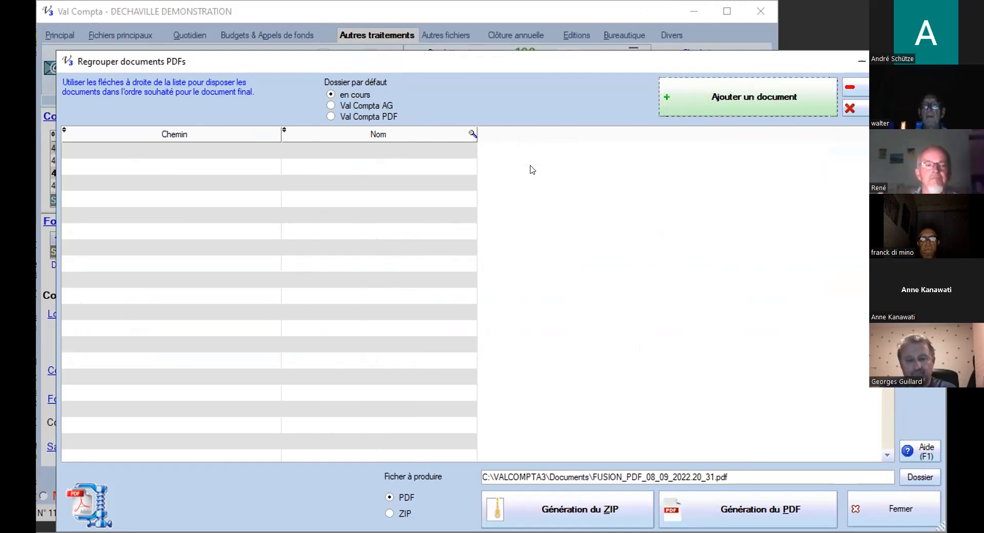
Add Historique_nouveautes_Val_Compta_V3_AG to the merge list by showing only PDF files, and close the tool without generating anything
{"action": "left_click", "coordinate": [697, 100]}
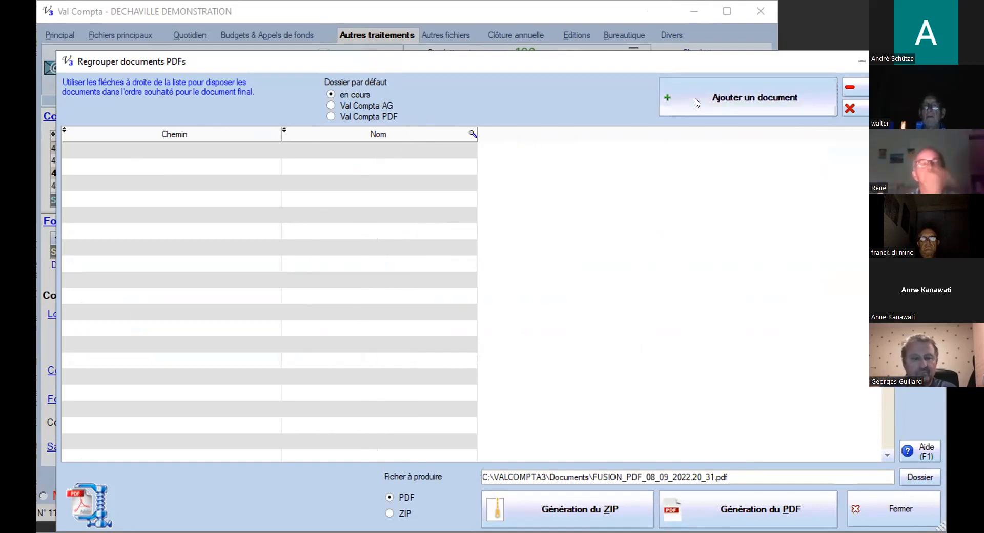
{"action": "scroll", "coordinate": [394, 200], "scroll_direction": "down", "scroll_amount": 15}
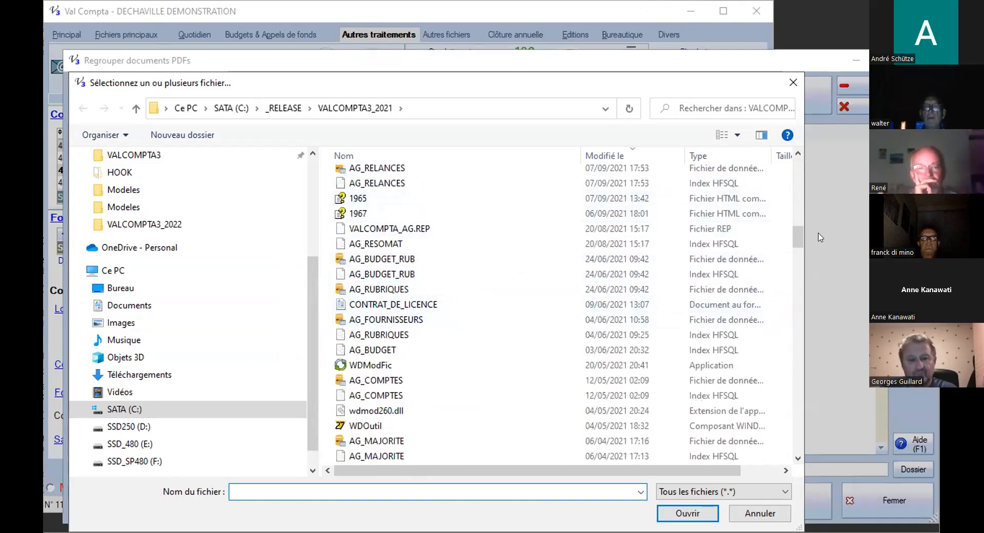
{"action": "left_click", "coordinate": [717, 493]}
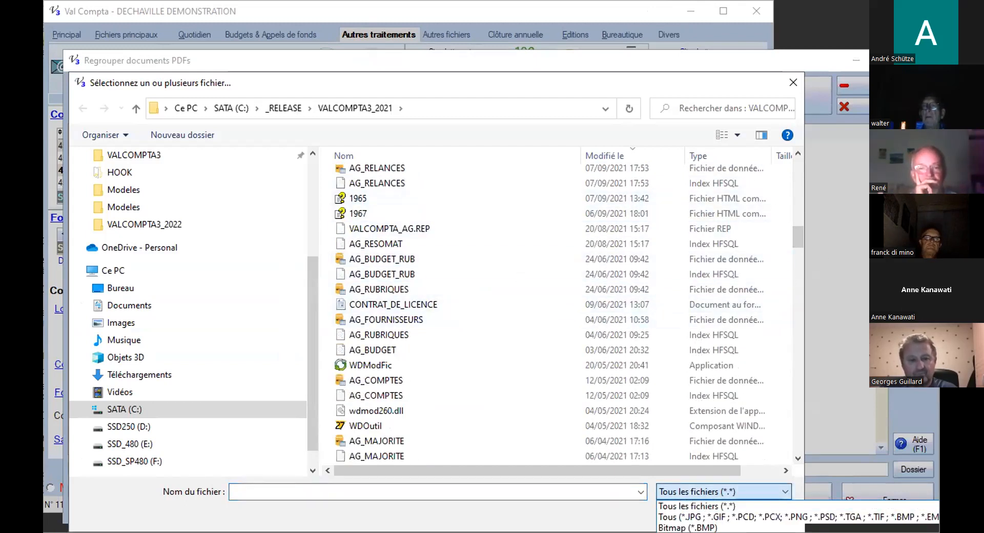
{"action": "left_click", "coordinate": [718, 531]}
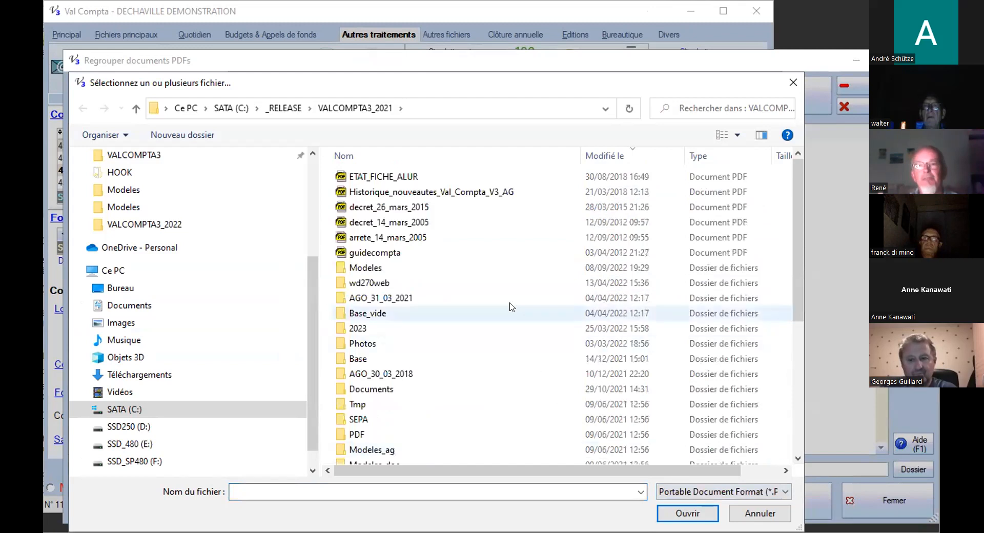
{"action": "left_click", "coordinate": [370, 193]}
{"action": "double_click", "coordinate": [370, 193]}
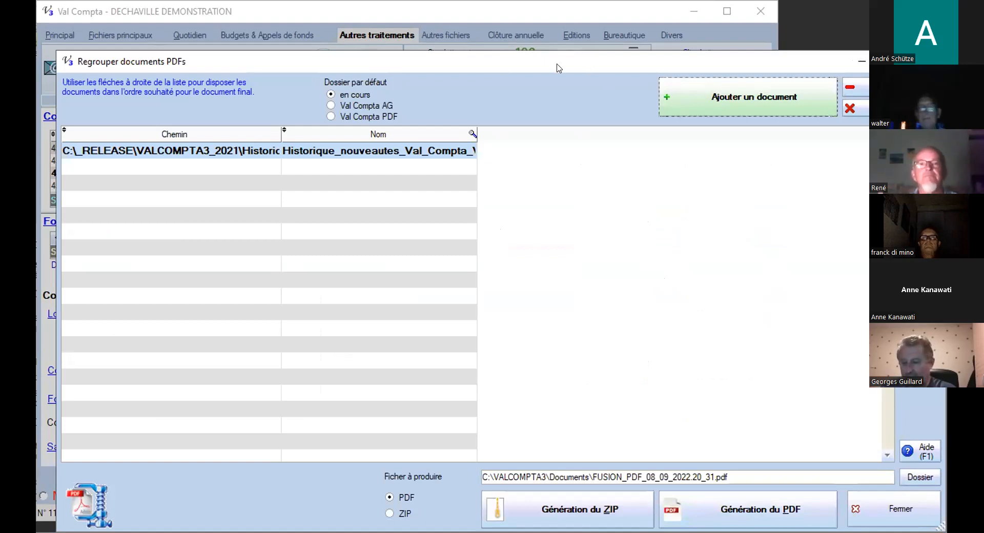
{"action": "left_click", "coordinate": [895, 509]}
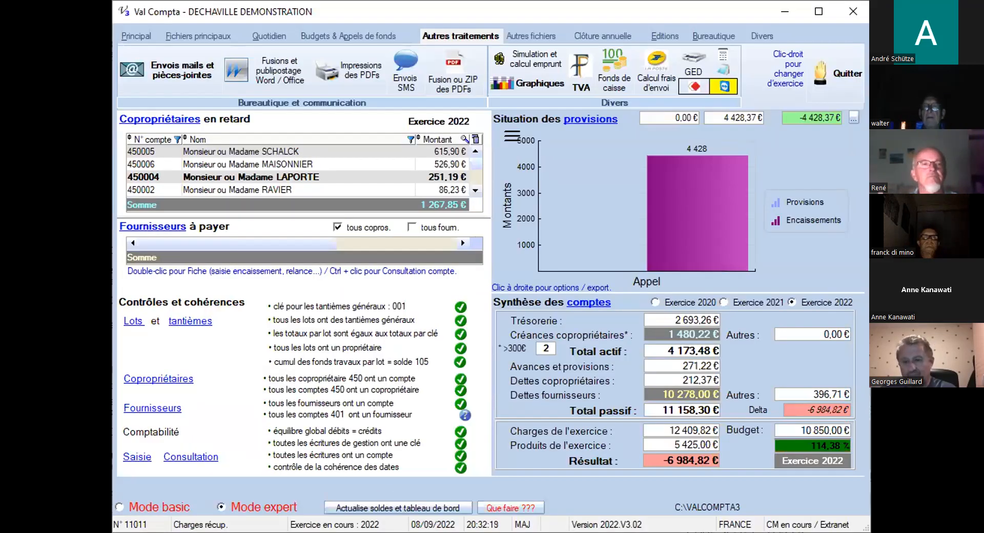
Reopen the PDF management and display the first co-owner's merged PDF from the AGO_01_11_2022 PDF subfolder
{"action": "left_click", "coordinate": [717, 35]}
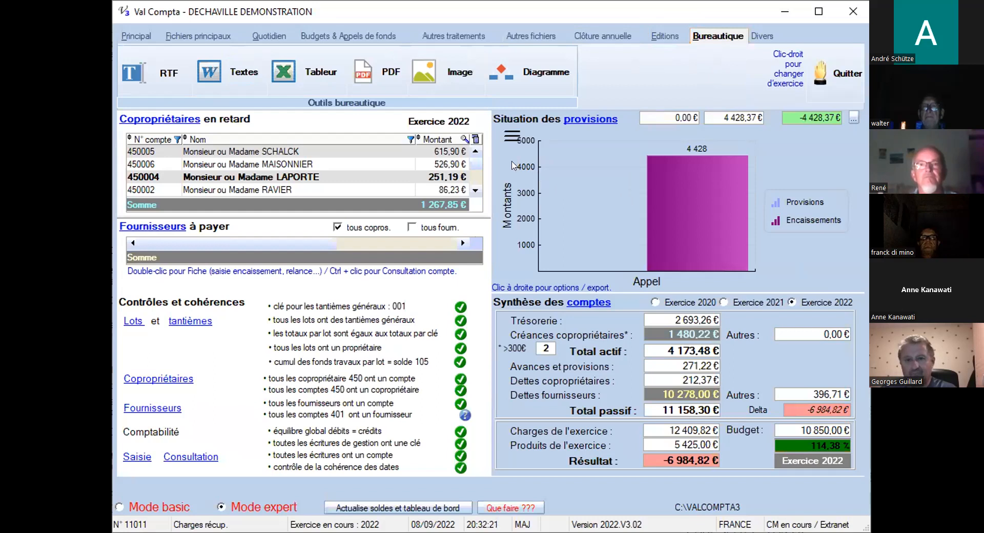
{"action": "left_click", "coordinate": [382, 67]}
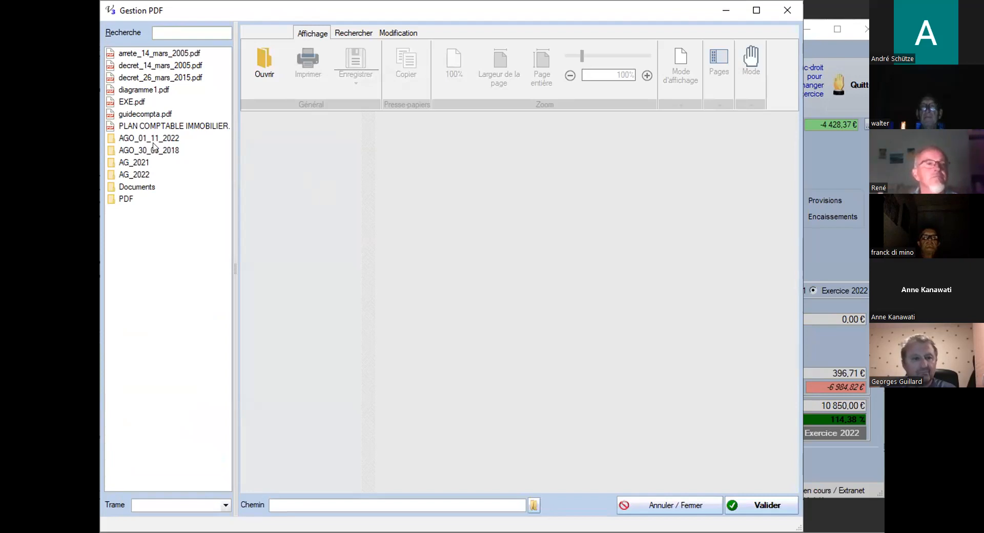
{"action": "double_click", "coordinate": [170, 139]}
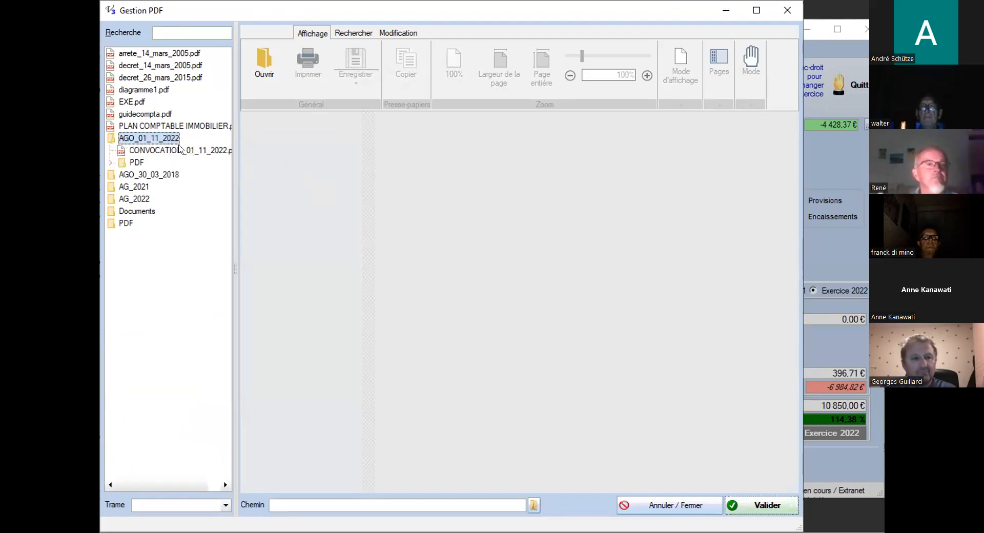
{"action": "double_click", "coordinate": [132, 163]}
{"action": "left_click", "coordinate": [203, 175]}
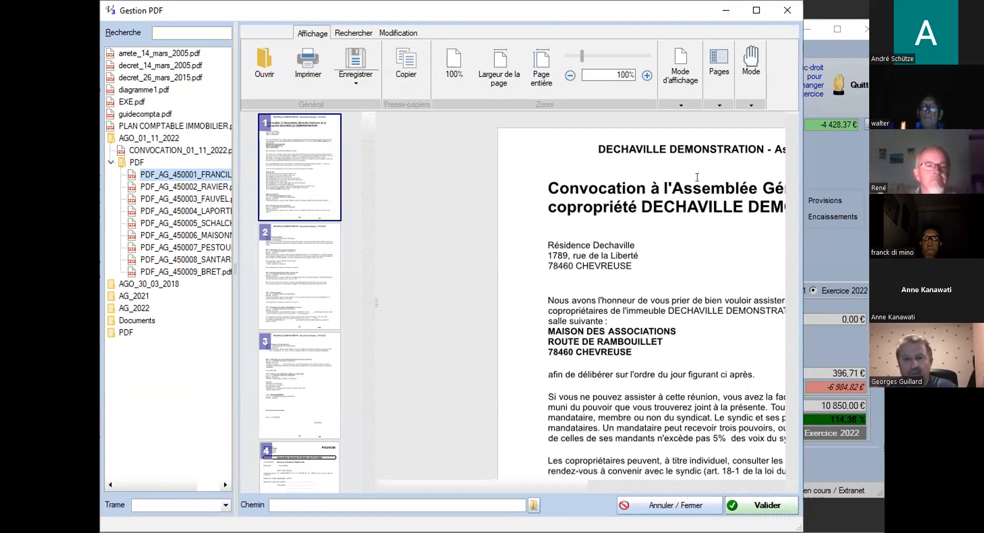
Show the PDF modification tools and look through the first three pages of the first co-owner's merged PDF
{"action": "left_click", "coordinate": [346, 33]}
{"action": "left_click", "coordinate": [398, 37]}
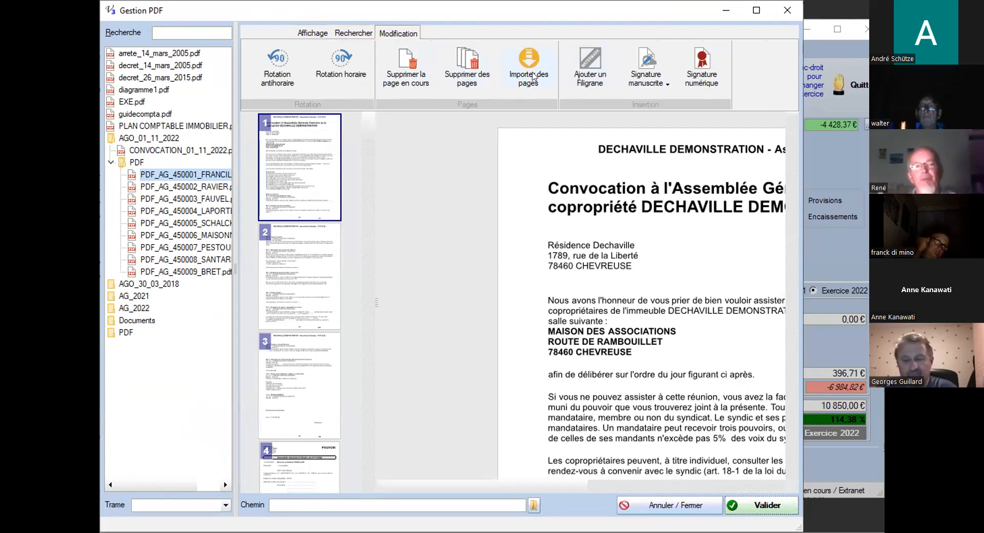
{"action": "left_click", "coordinate": [307, 275]}
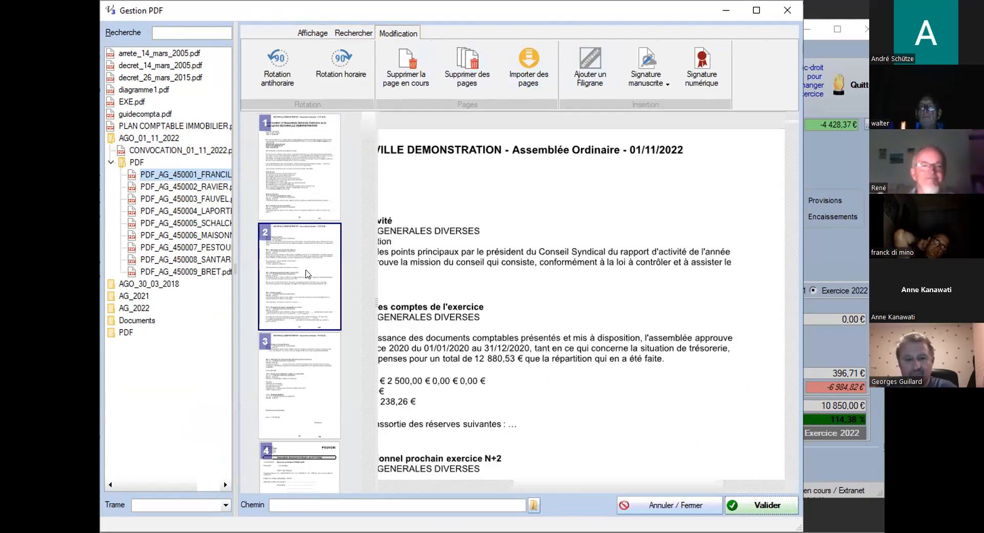
{"action": "scroll", "coordinate": [308, 274], "scroll_direction": "down", "scroll_amount": 2}
{"action": "left_click", "coordinate": [288, 322]}
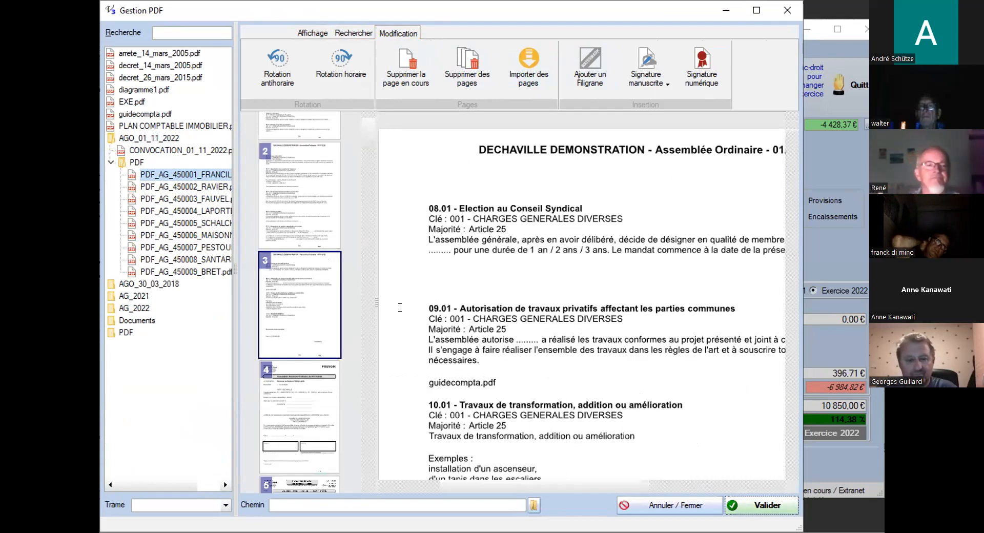
{"action": "scroll", "coordinate": [361, 334], "scroll_direction": "up", "scroll_amount": 2}
{"action": "scroll", "coordinate": [310, 225], "scroll_direction": "up", "scroll_amount": 2}
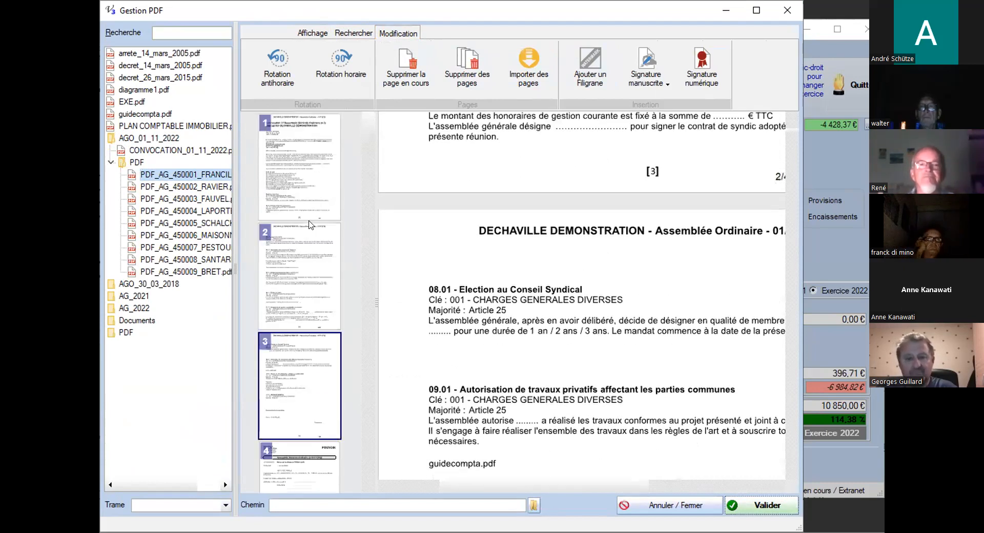
{"action": "left_click", "coordinate": [279, 179]}
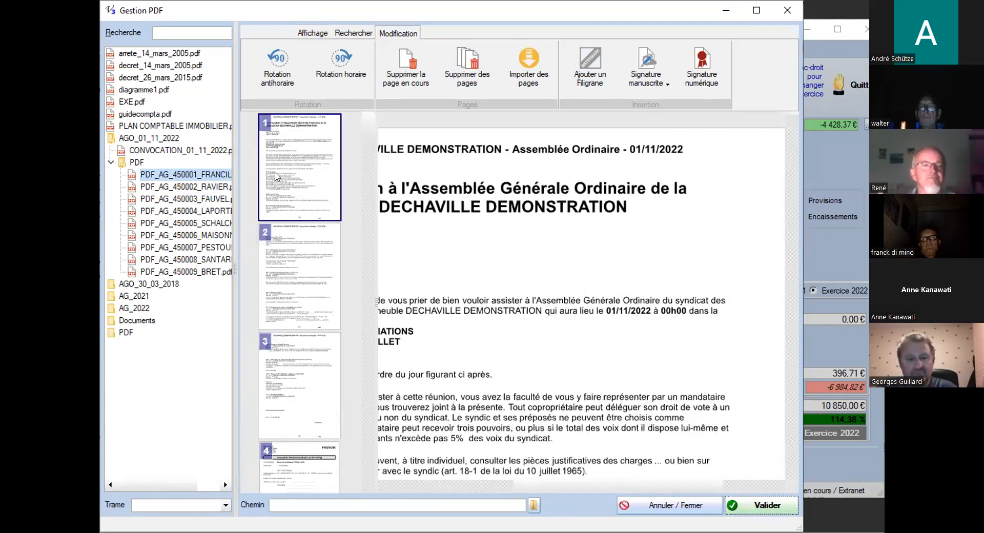
Enlarge the PDF management window and examine the power of attorney, correspondence voting form and syndic contract pages of the merged PDF
{"action": "left_click", "coordinate": [757, 10]}
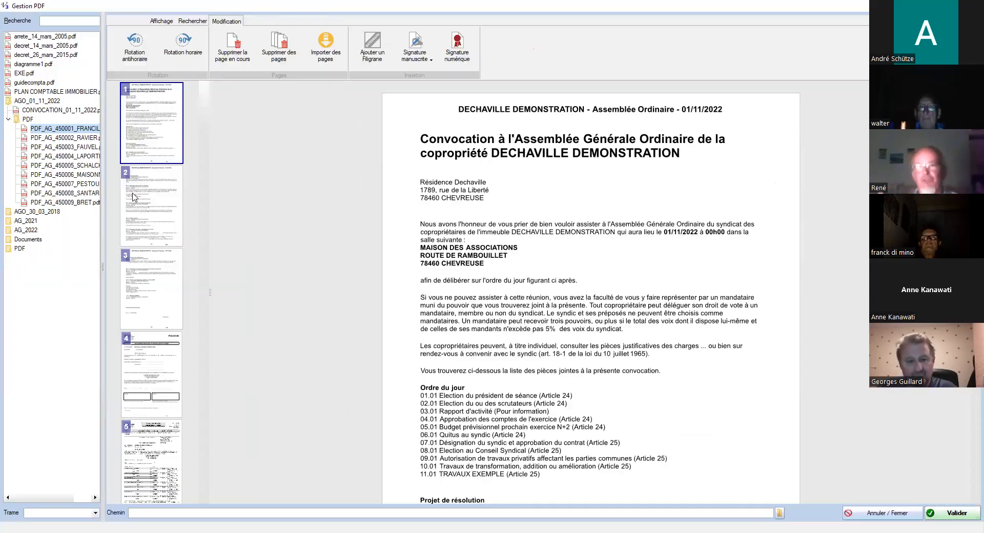
{"action": "left_click", "coordinate": [155, 226]}
{"action": "left_click", "coordinate": [154, 389]}
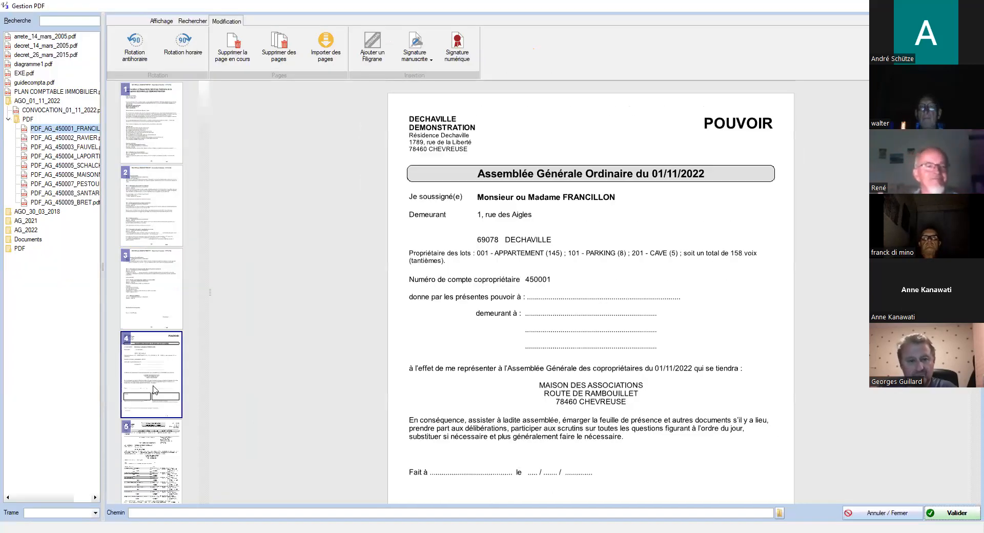
{"action": "left_click", "coordinate": [158, 455]}
{"action": "scroll", "coordinate": [196, 393], "scroll_direction": "down", "scroll_amount": 5}
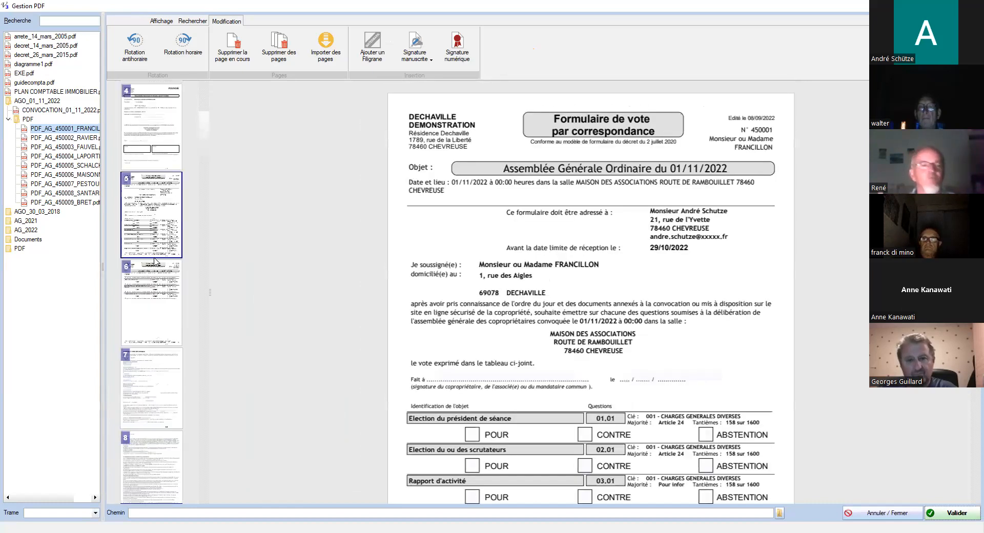
{"action": "left_click", "coordinate": [153, 378]}
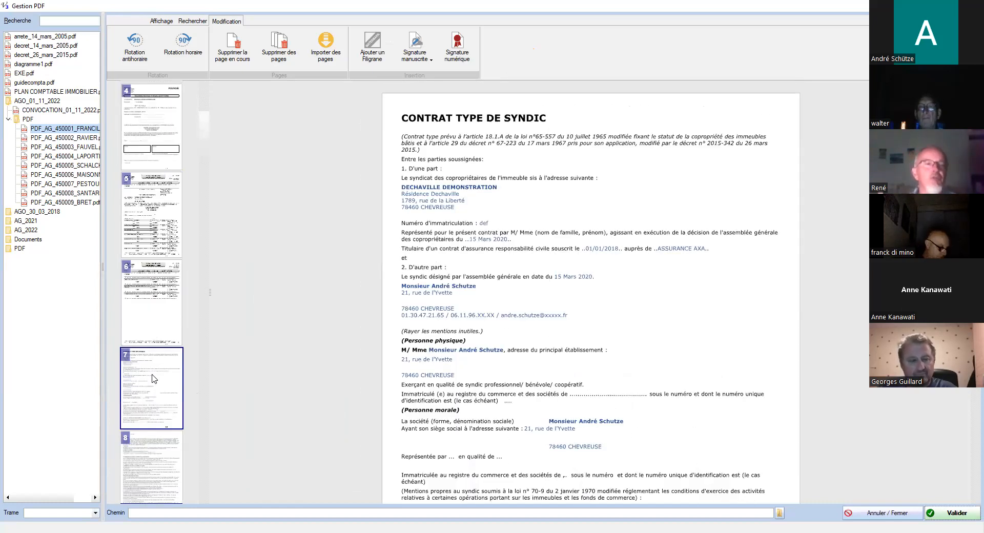
{"action": "scroll", "coordinate": [162, 358], "scroll_direction": "down", "scroll_amount": 1}
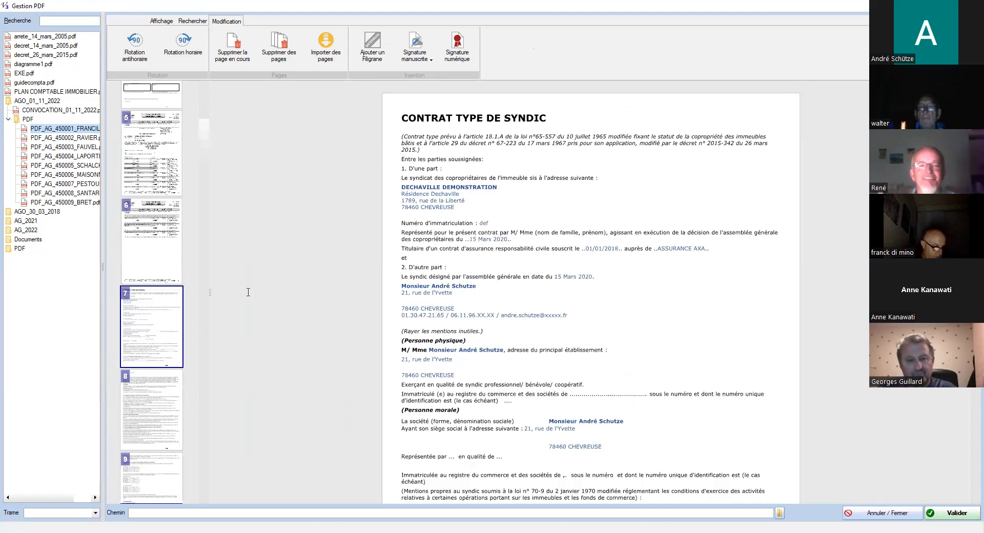
{"action": "scroll", "coordinate": [248, 292], "scroll_direction": "down", "scroll_amount": 1}
{"action": "scroll", "coordinate": [159, 346], "scroll_direction": "down", "scroll_amount": 1}
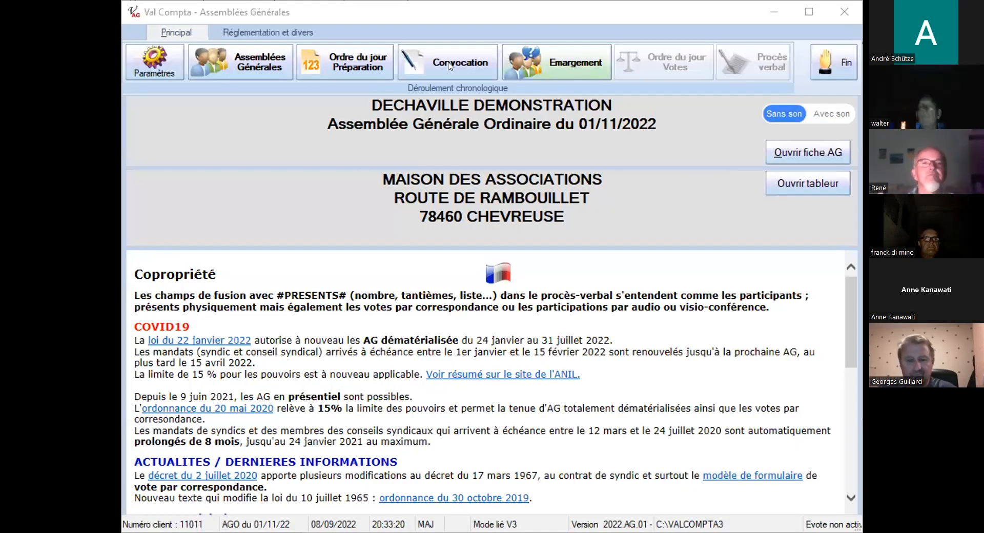
Show the Fusion PDF page of the convocation preparation and close the preparation
{"action": "left_click", "coordinate": [464, 72]}
{"action": "left_click", "coordinate": [432, 43]}
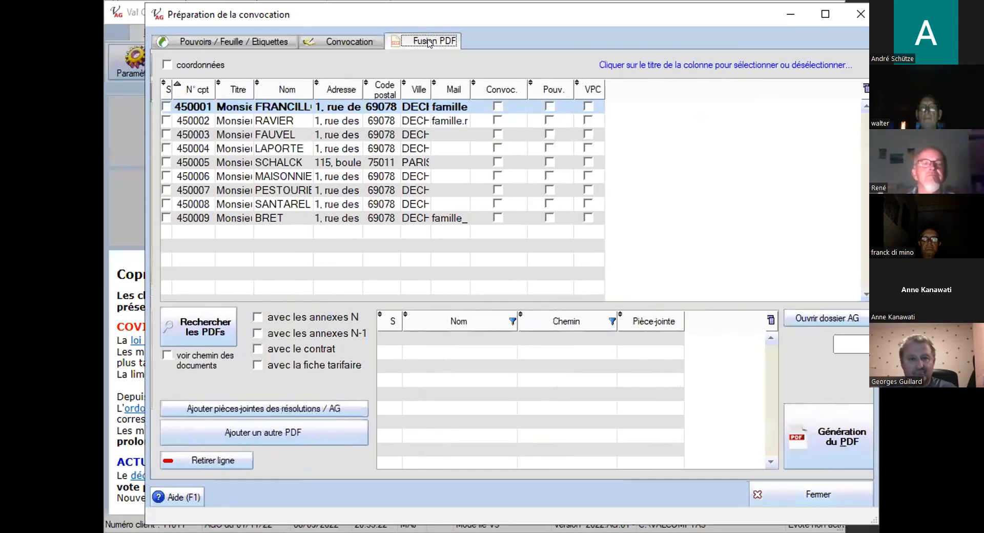
{"action": "left_click", "coordinate": [508, 163]}
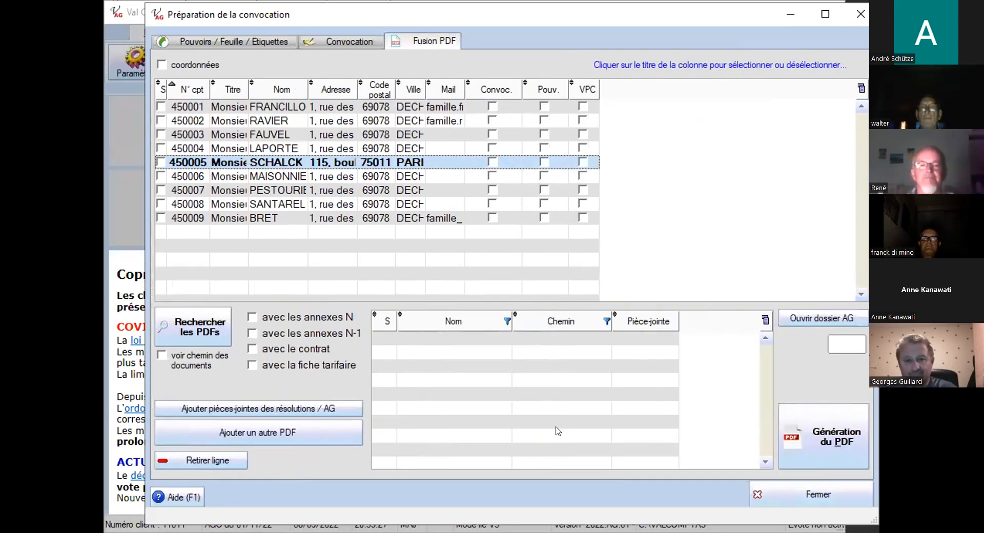
{"action": "left_click", "coordinate": [812, 490]}
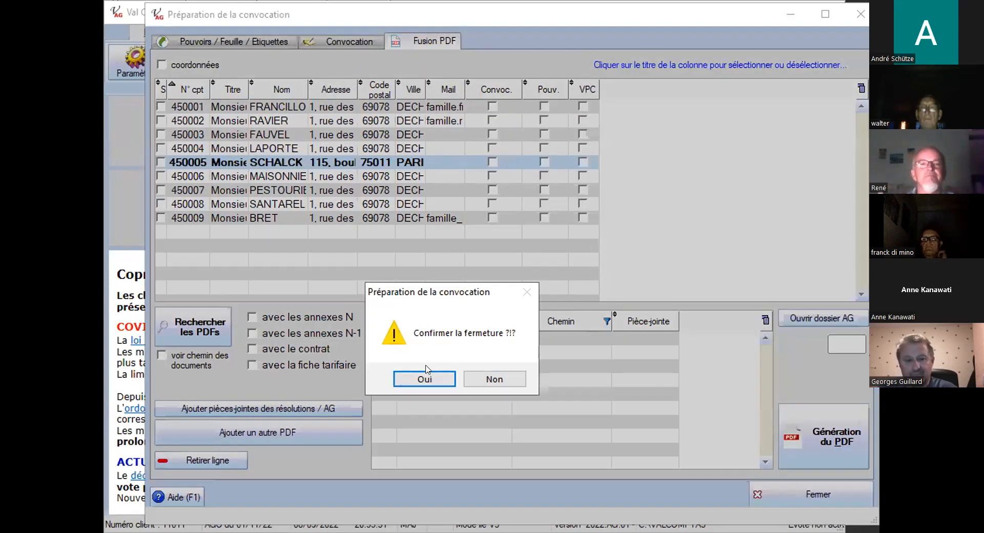
{"action": "left_click", "coordinate": [450, 379]}
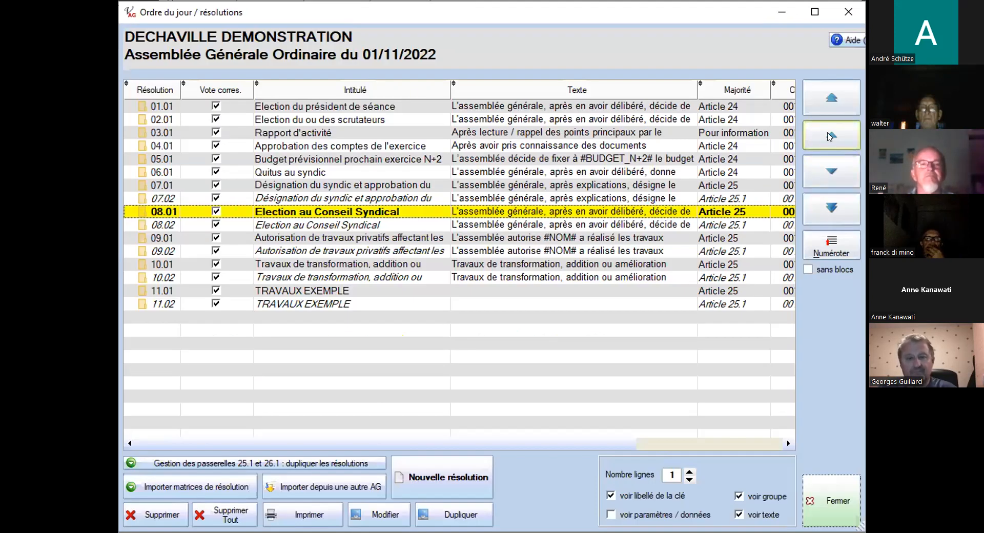
Move resolution 08.01 Election au Conseil Syndical up and back down in the agenda, and close the agenda
{"action": "left_click", "coordinate": [830, 136]}
{"action": "left_click", "coordinate": [829, 136]}
{"action": "left_click", "coordinate": [830, 137]}
{"action": "left_click", "coordinate": [830, 172]}
{"action": "left_click", "coordinate": [830, 172]}
{"action": "left_click", "coordinate": [830, 172]}
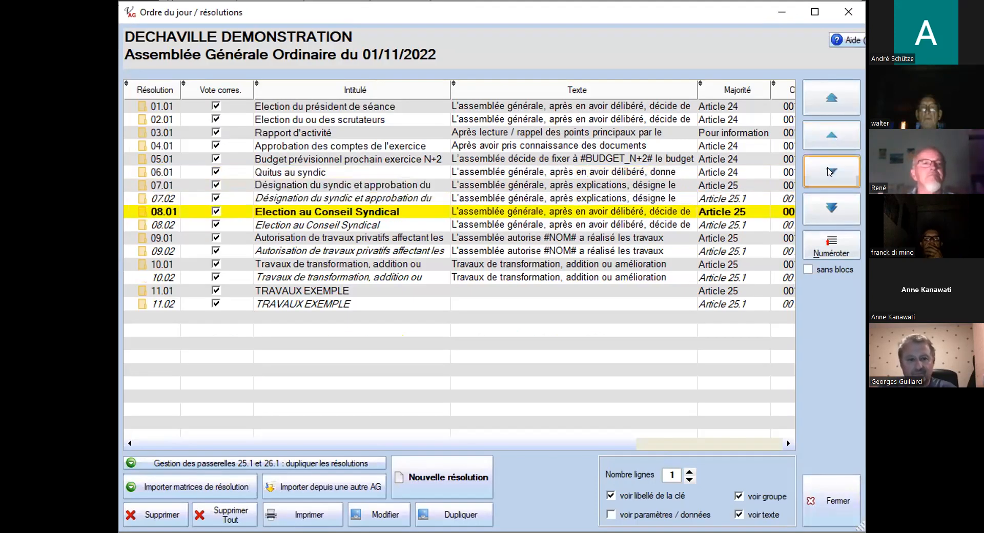
{"action": "left_click", "coordinate": [830, 495]}
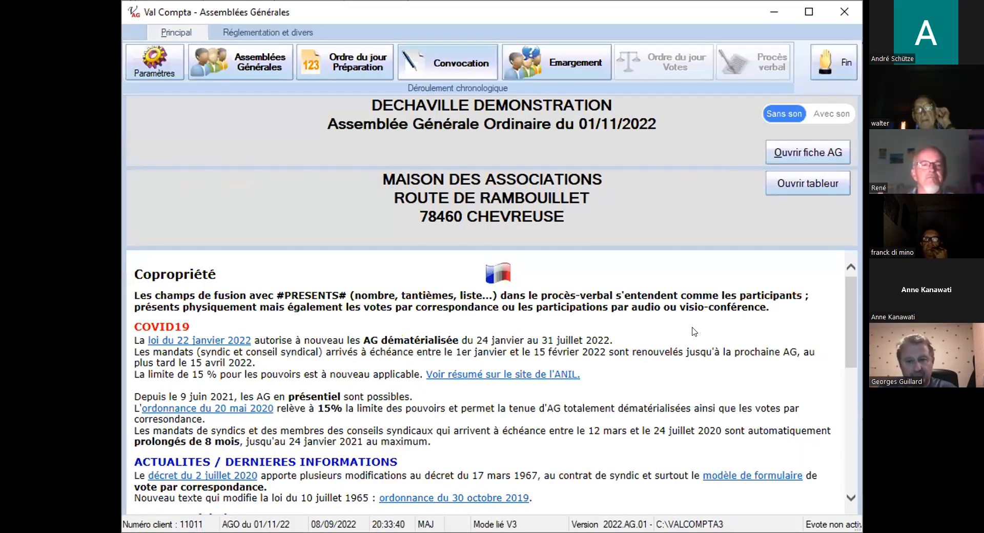
Reopen the convocation preparation, search the co-owners' PDFs, and exclude the Pouv. document for the first three co-owners
{"action": "left_click", "coordinate": [450, 56]}
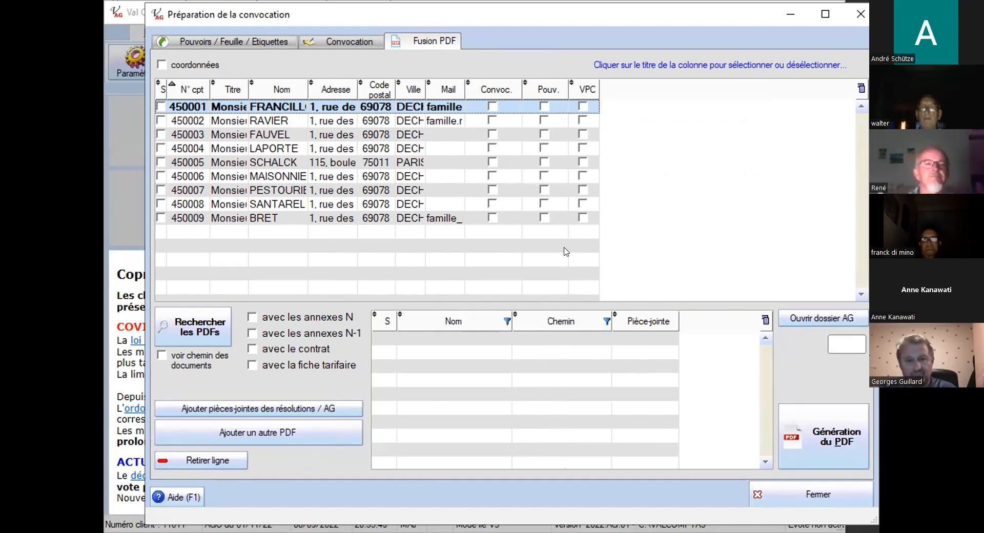
{"action": "left_click", "coordinate": [203, 325]}
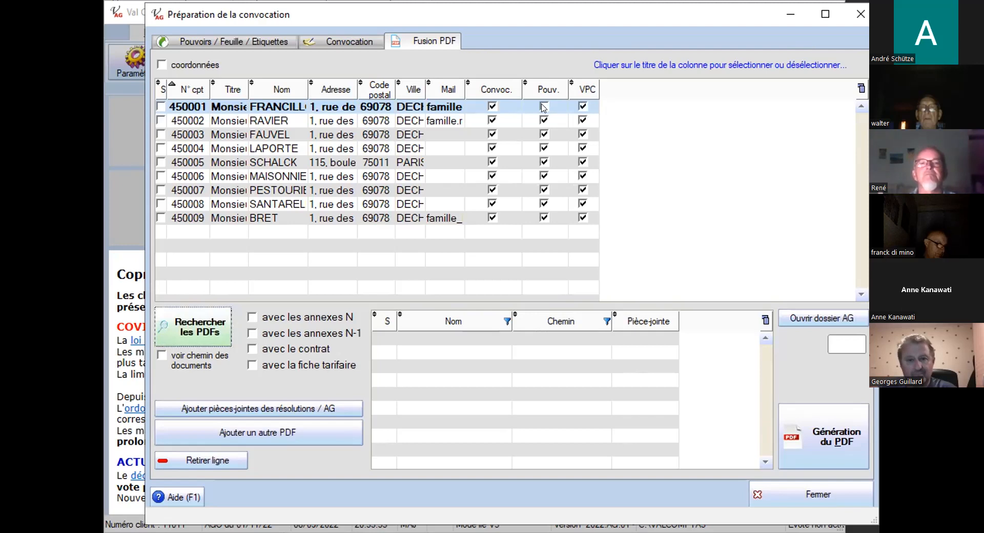
{"action": "left_click", "coordinate": [548, 120]}
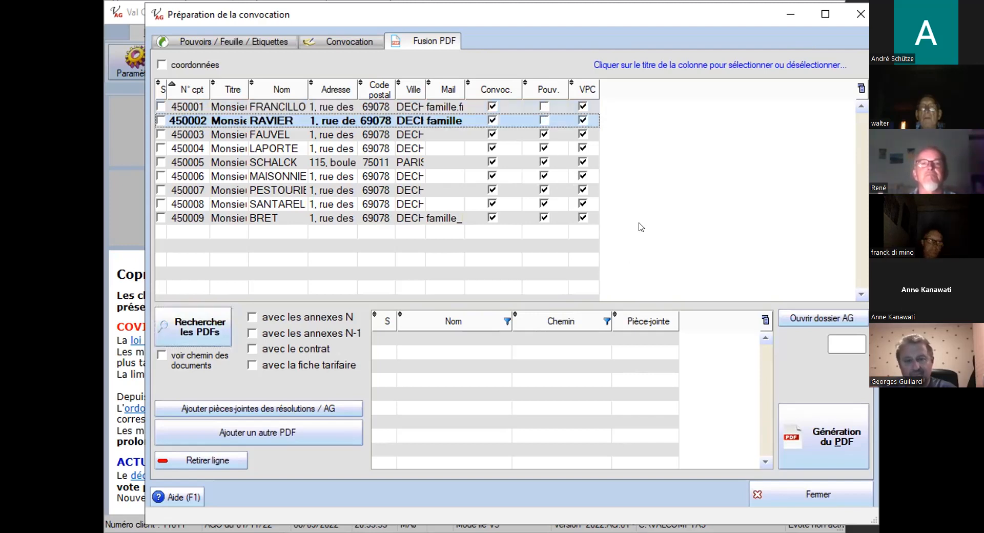
{"action": "left_click", "coordinate": [544, 134]}
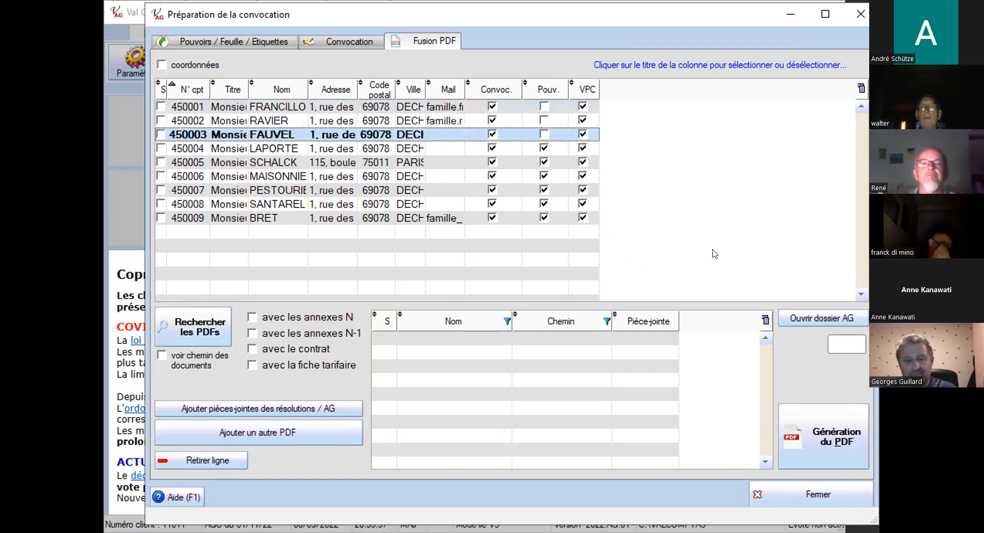
{"action": "left_click", "coordinate": [543, 146]}
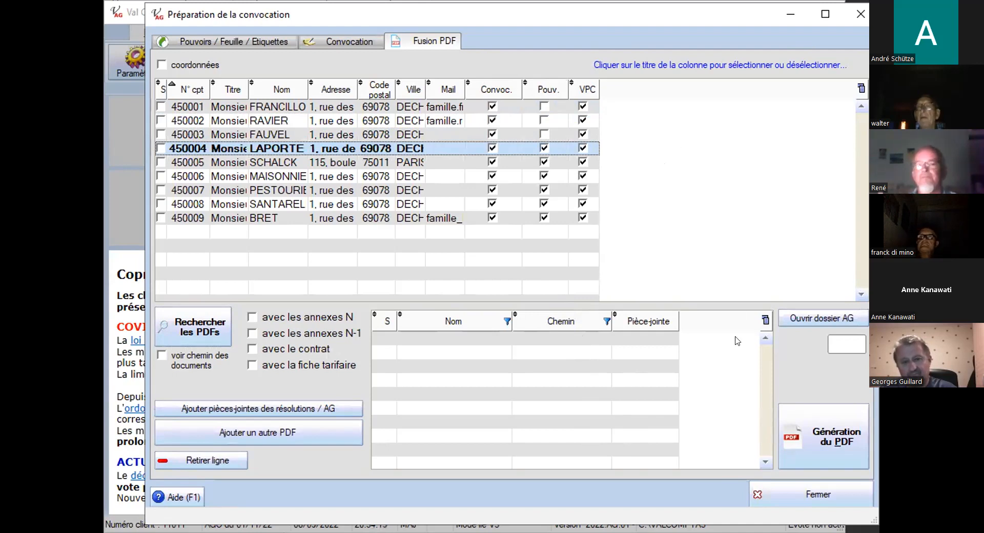
Add the first co-owner's reminder PDF dated 08_09_2022 from the RELANCES folder to the documents for merging
{"action": "left_click", "coordinate": [318, 440]}
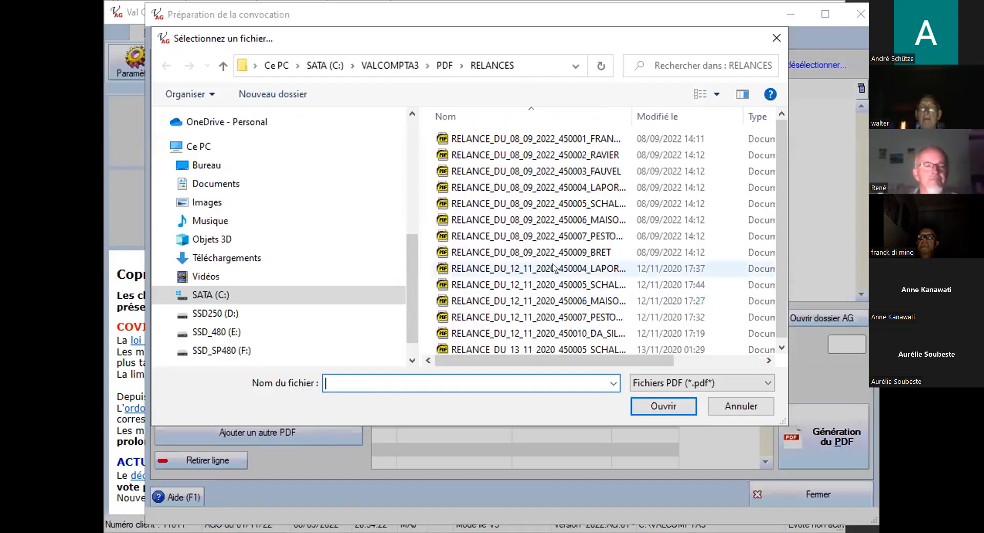
{"action": "left_click", "coordinate": [523, 171]}
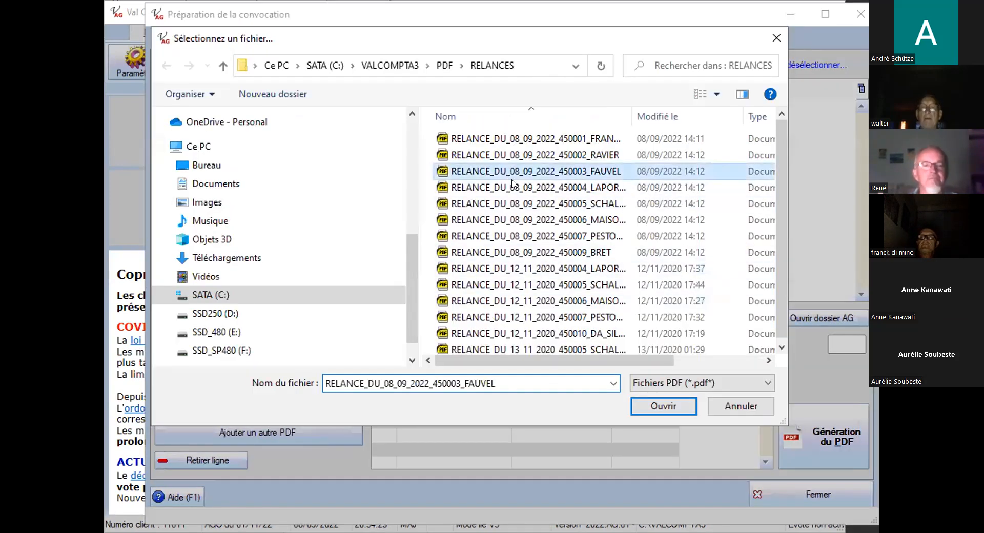
{"action": "left_click", "coordinate": [523, 236]}
{"action": "double_click", "coordinate": [517, 139]}
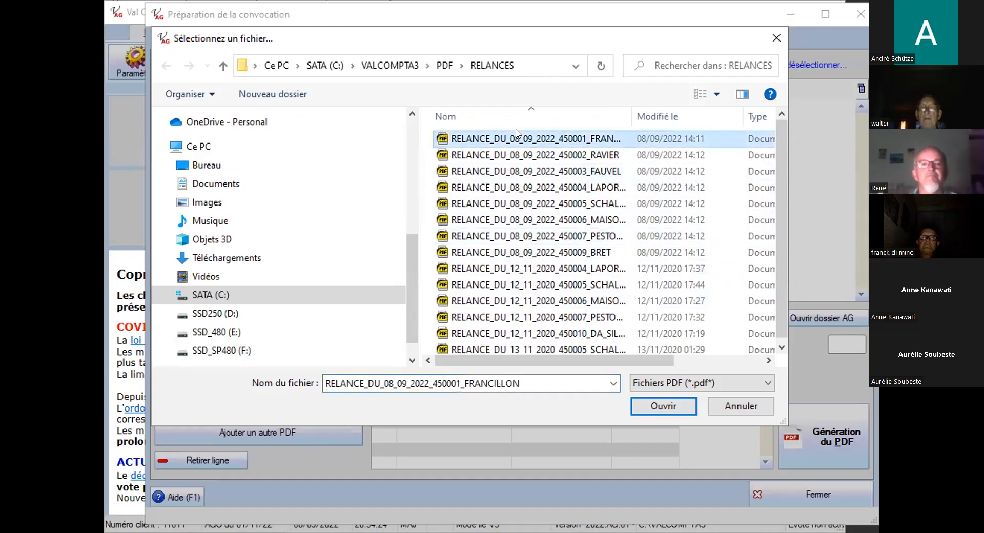
Add two reminder PDFs dated 12_11_2020 from the RELANCES folder to the documents for merging
{"action": "left_click", "coordinate": [279, 439]}
{"action": "left_click", "coordinate": [513, 267]}
{"action": "double_click", "coordinate": [513, 266]}
{"action": "left_click", "coordinate": [338, 433]}
{"action": "left_click", "coordinate": [549, 307]}
{"action": "double_click", "coordinate": [549, 306]}
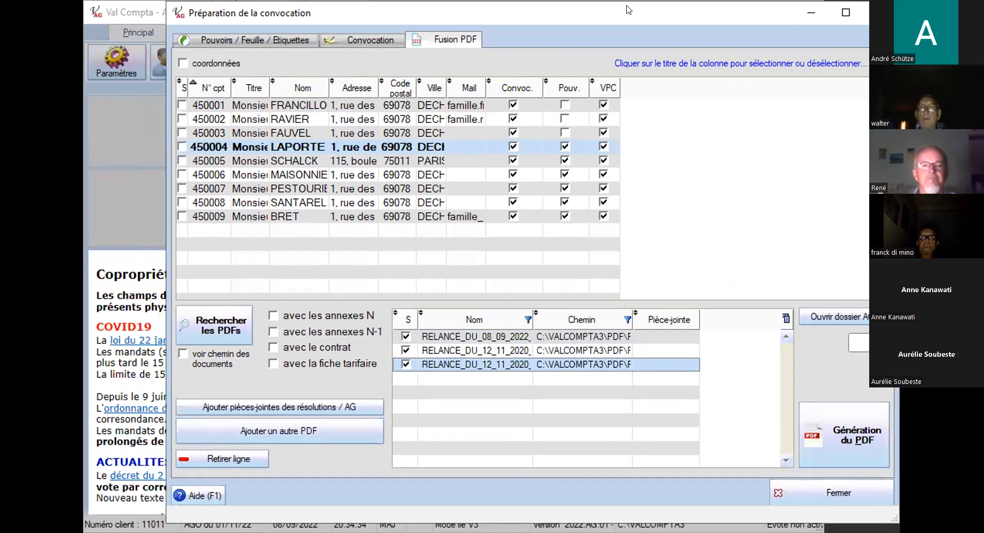
Try to add another reminder PDF to the merge list, widening the file chooser's Nom column to read the full names
{"action": "left_click", "coordinate": [303, 430]}
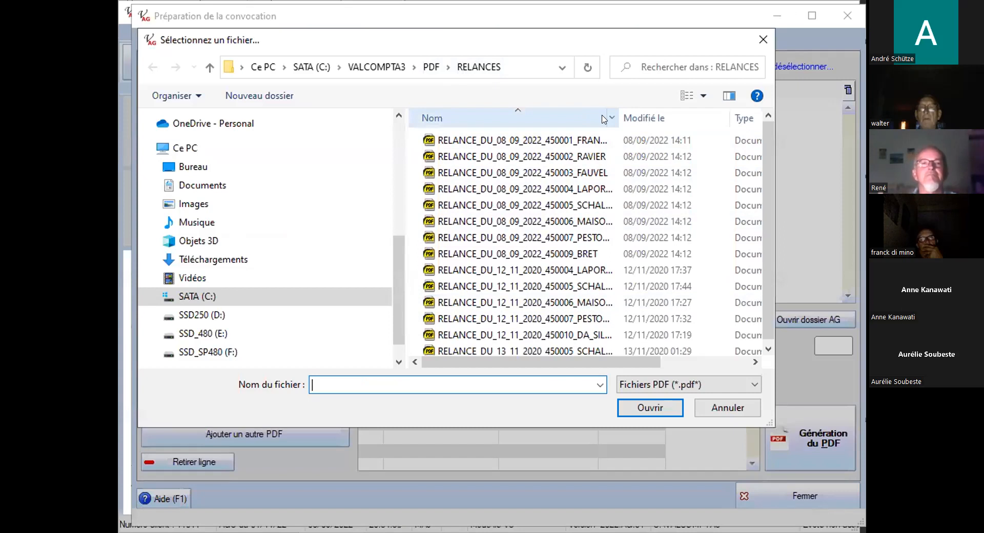
{"action": "left_click", "coordinate": [613, 118]}
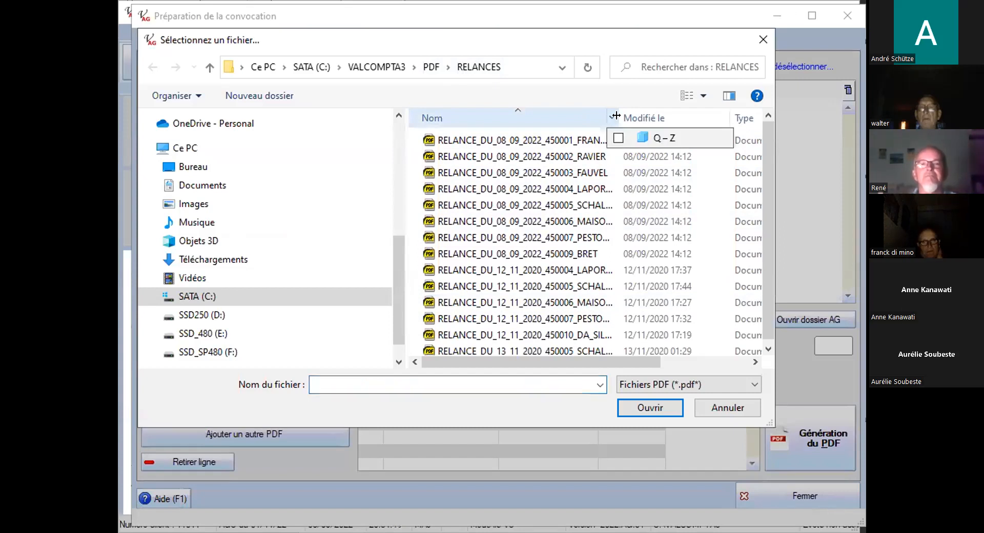
{"action": "left_click_drag", "start_coordinate": [616, 116], "coordinate": [694, 116]}
{"action": "left_click", "coordinate": [564, 205]}
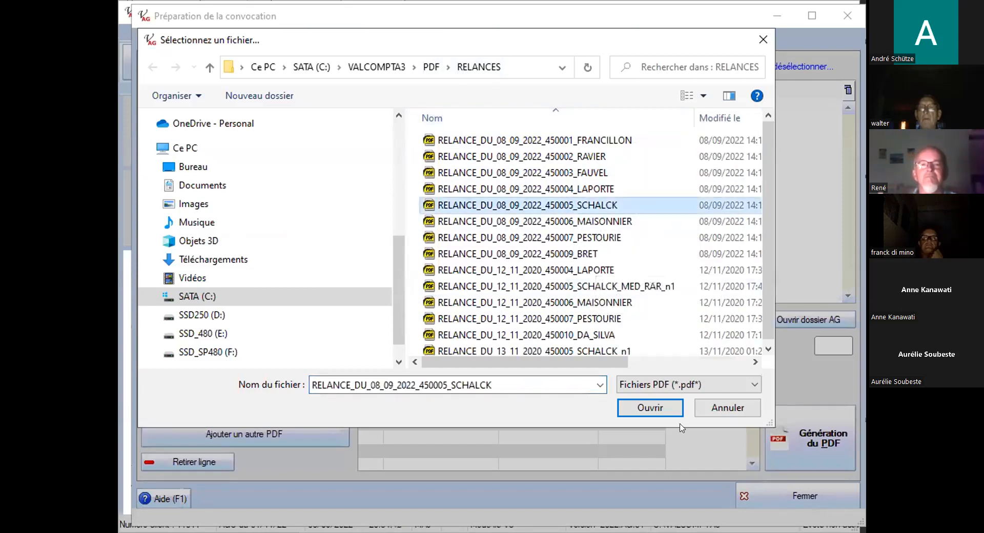
{"action": "double_click", "coordinate": [545, 352]}
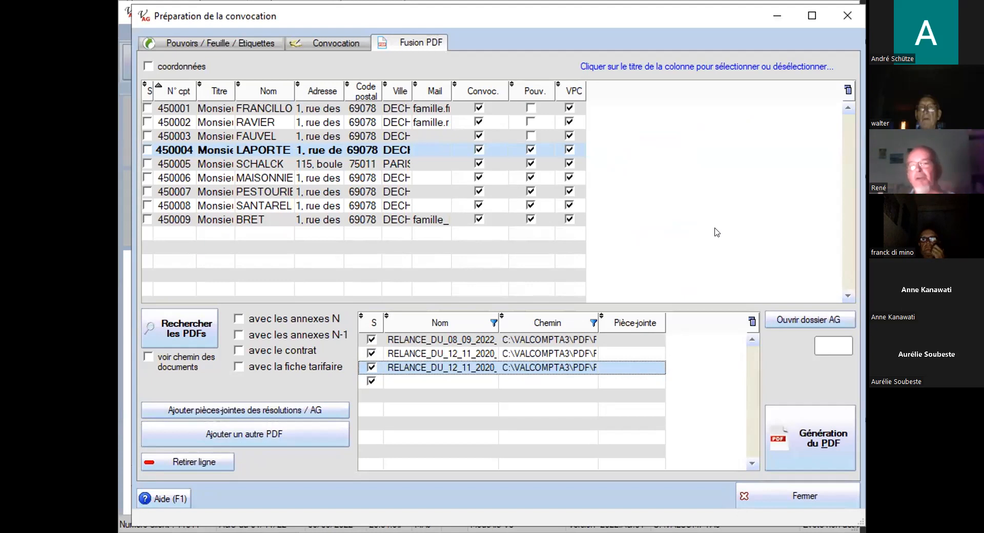
{"action": "left_click", "coordinate": [429, 388]}
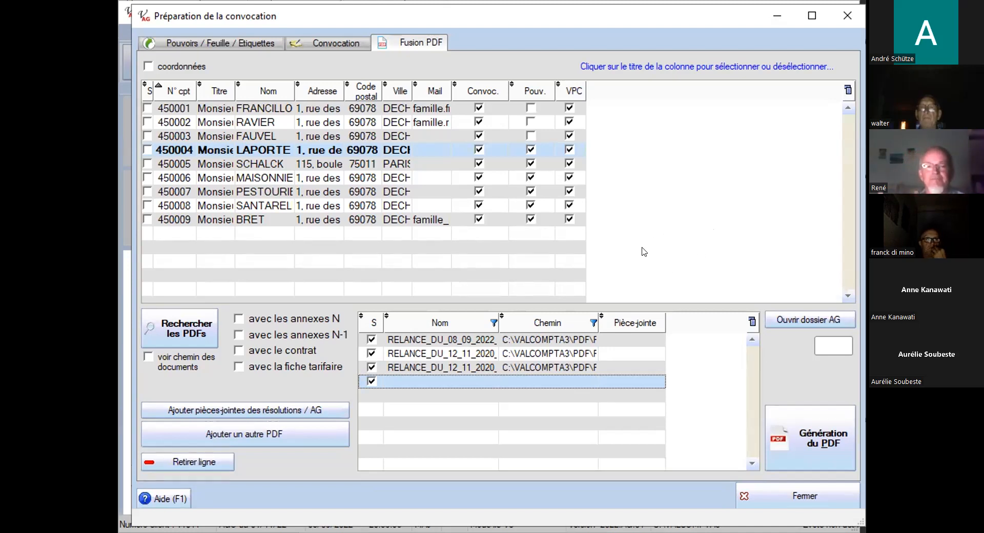
Widen the N° cpt column and go through the co-owners' rows to examine their Convoc., Pouv. and VPC document selections
{"action": "left_click", "coordinate": [690, 179]}
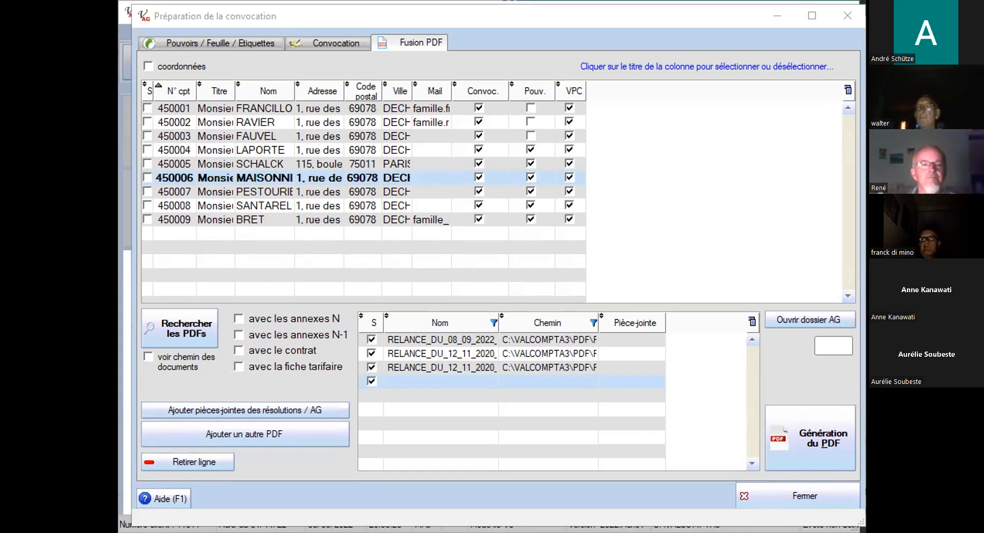
{"action": "key", "text": "alt+Tab"}
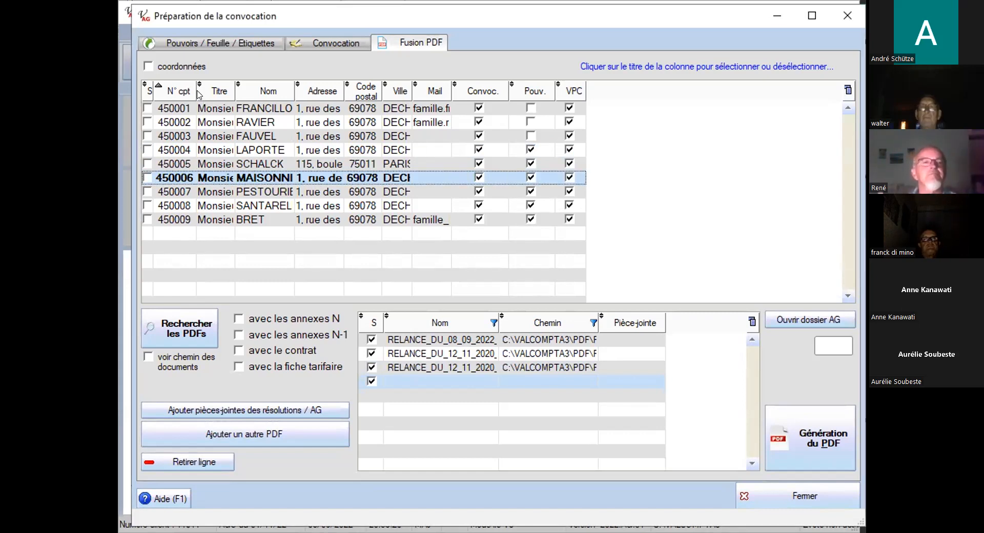
{"action": "left_click_drag", "start_coordinate": [191, 87], "coordinate": [204, 88]}
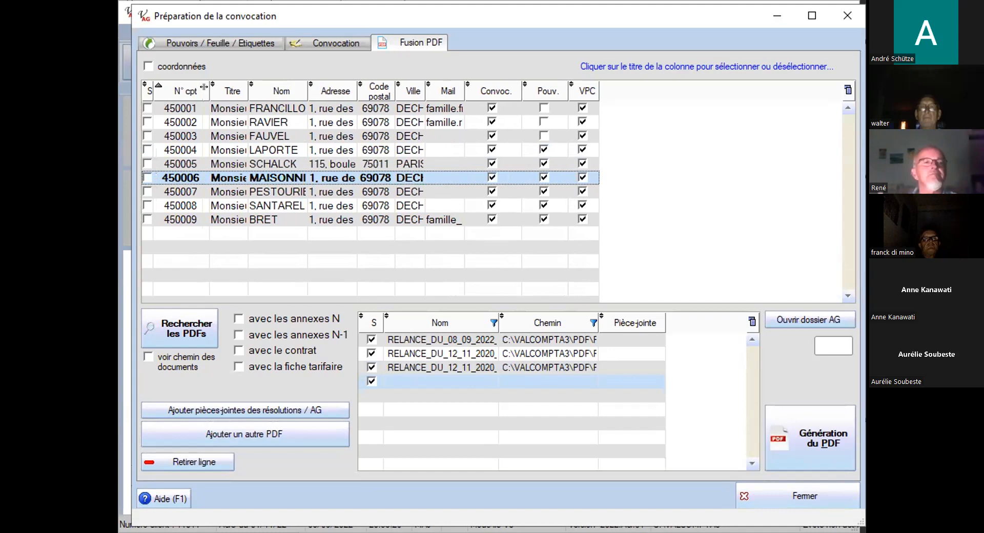
{"action": "left_click", "coordinate": [344, 139]}
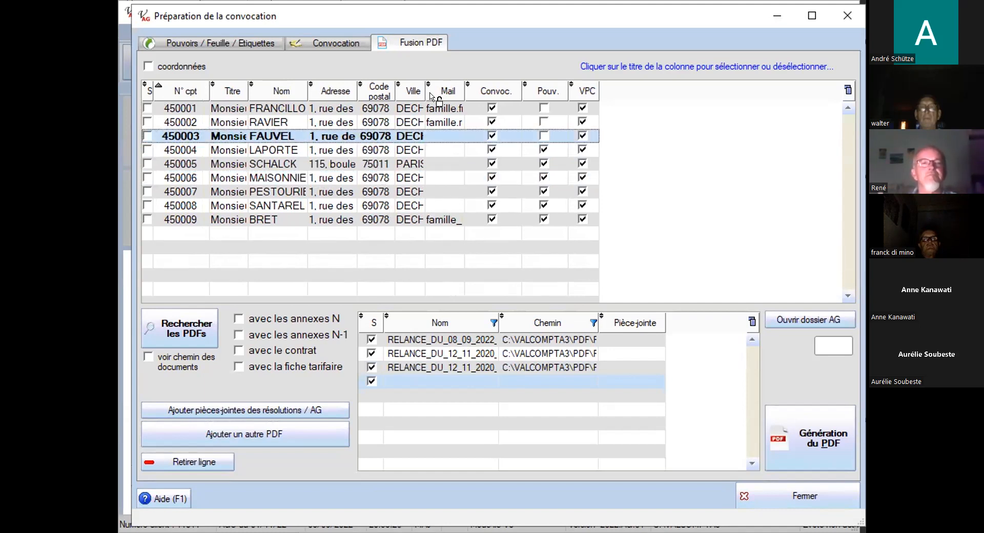
{"action": "left_click", "coordinate": [507, 122]}
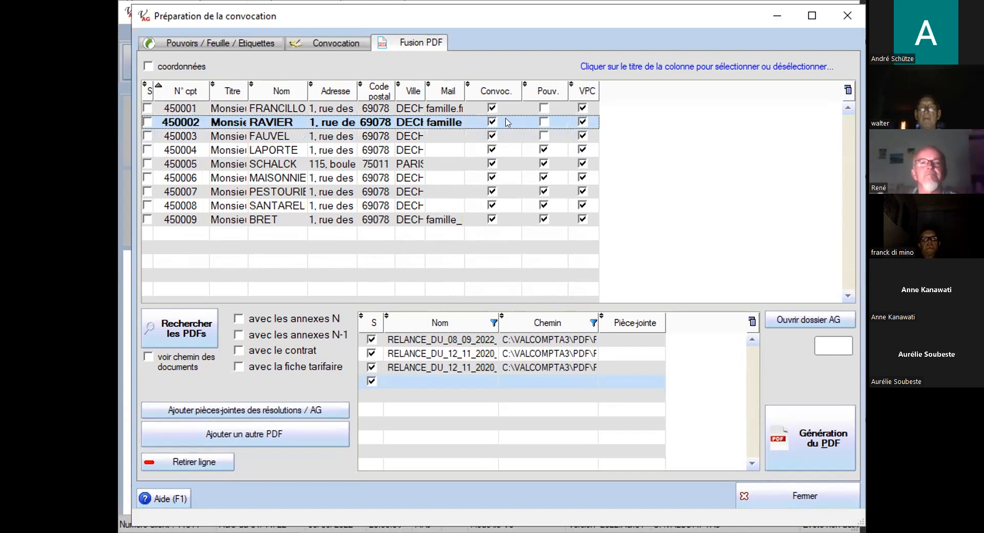
{"action": "left_click", "coordinate": [506, 152]}
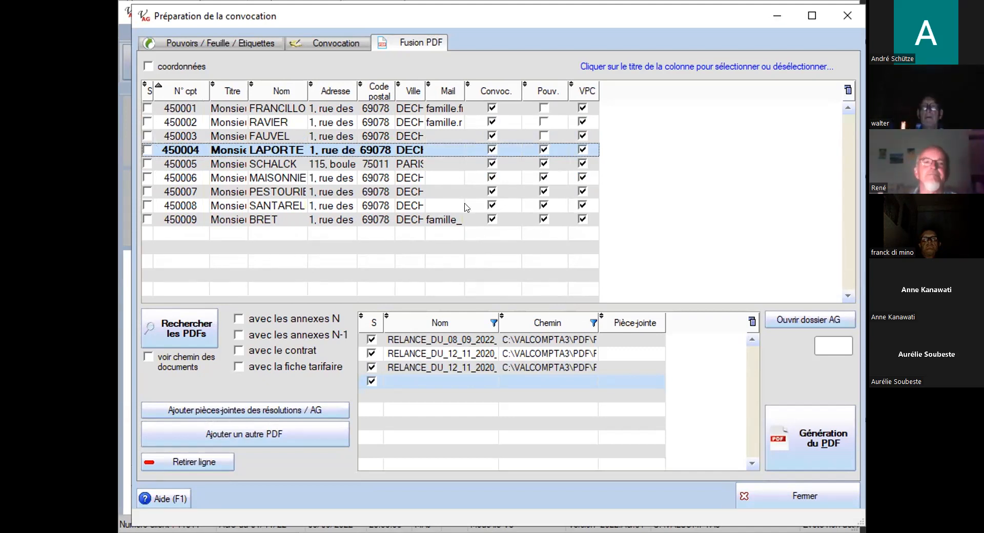
{"action": "left_click", "coordinate": [501, 109]}
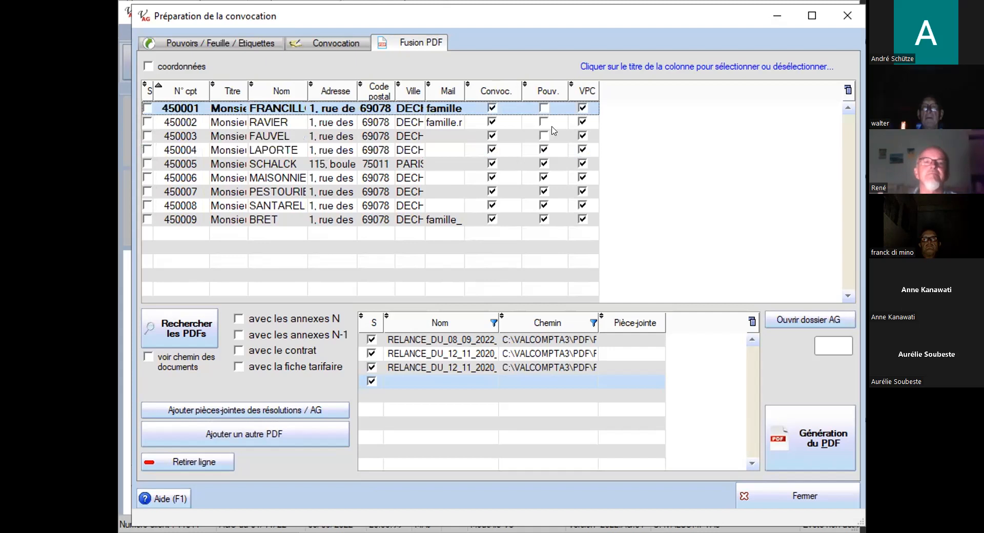
{"action": "left_click", "coordinate": [595, 135]}
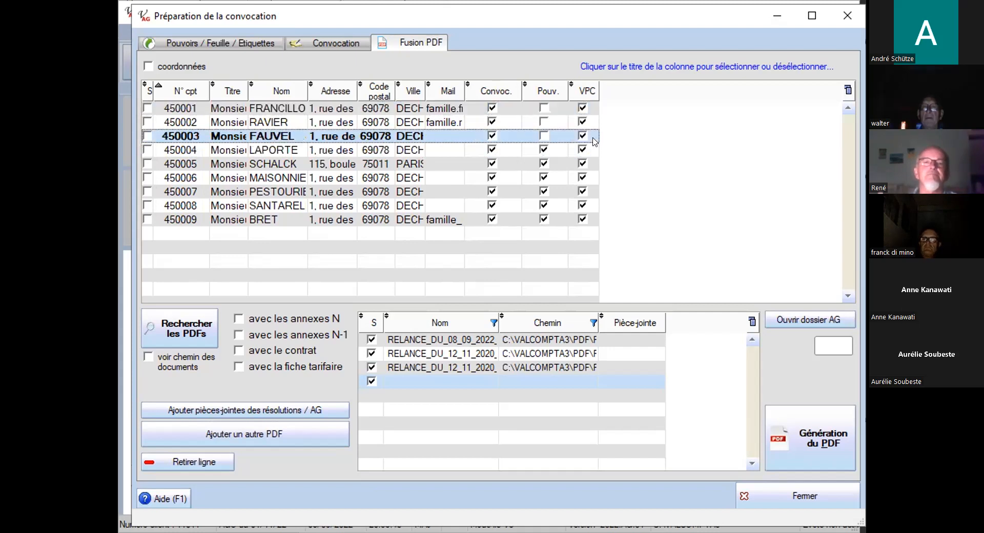